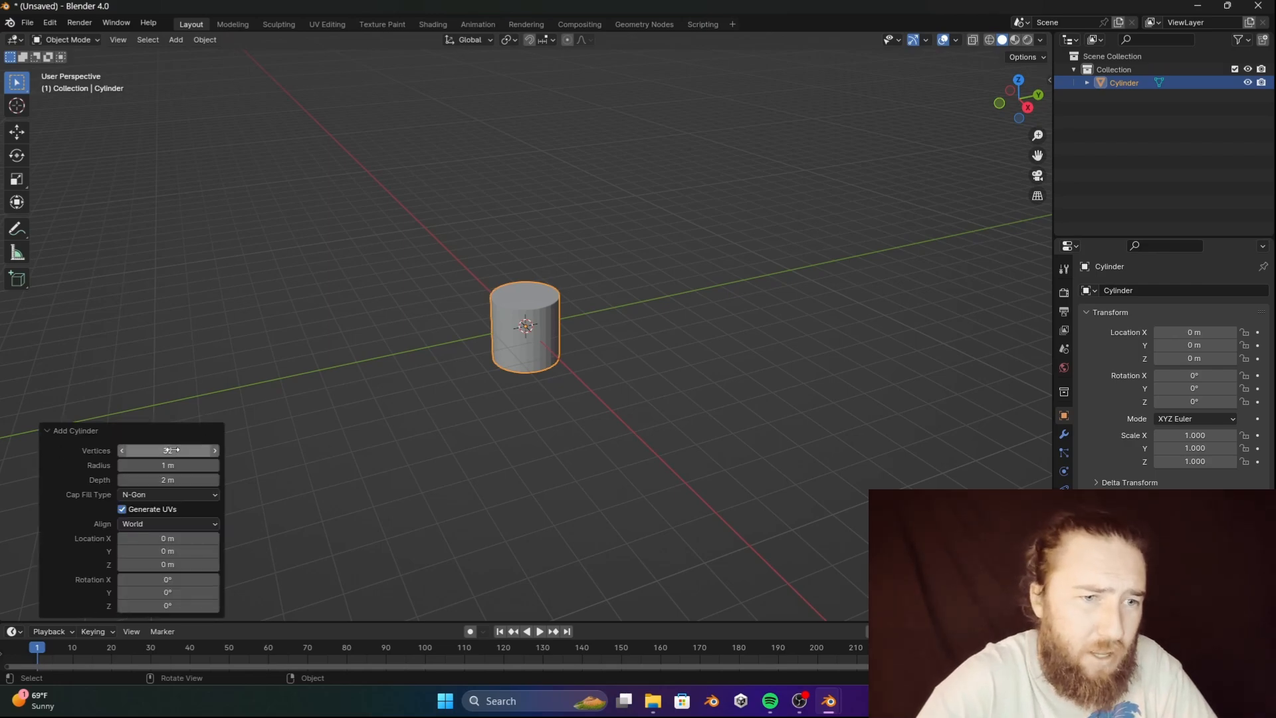
Set the new cylinder's depth to 0.5 m and its cap fill type to Triangle Fan.
{"action": "left_click", "coordinate": [188, 480]}
{"action": "type", "text": ".5"}
{"action": "key", "text": "Return"}
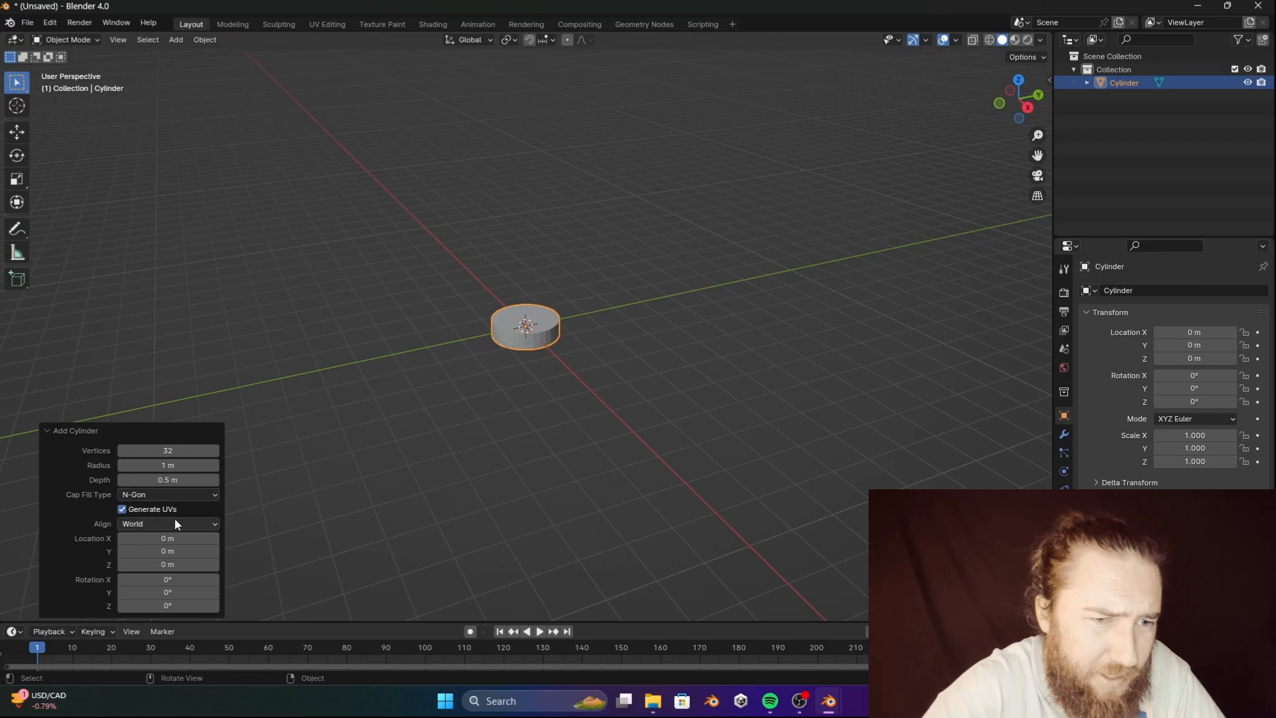
{"action": "left_click", "coordinate": [185, 494]}
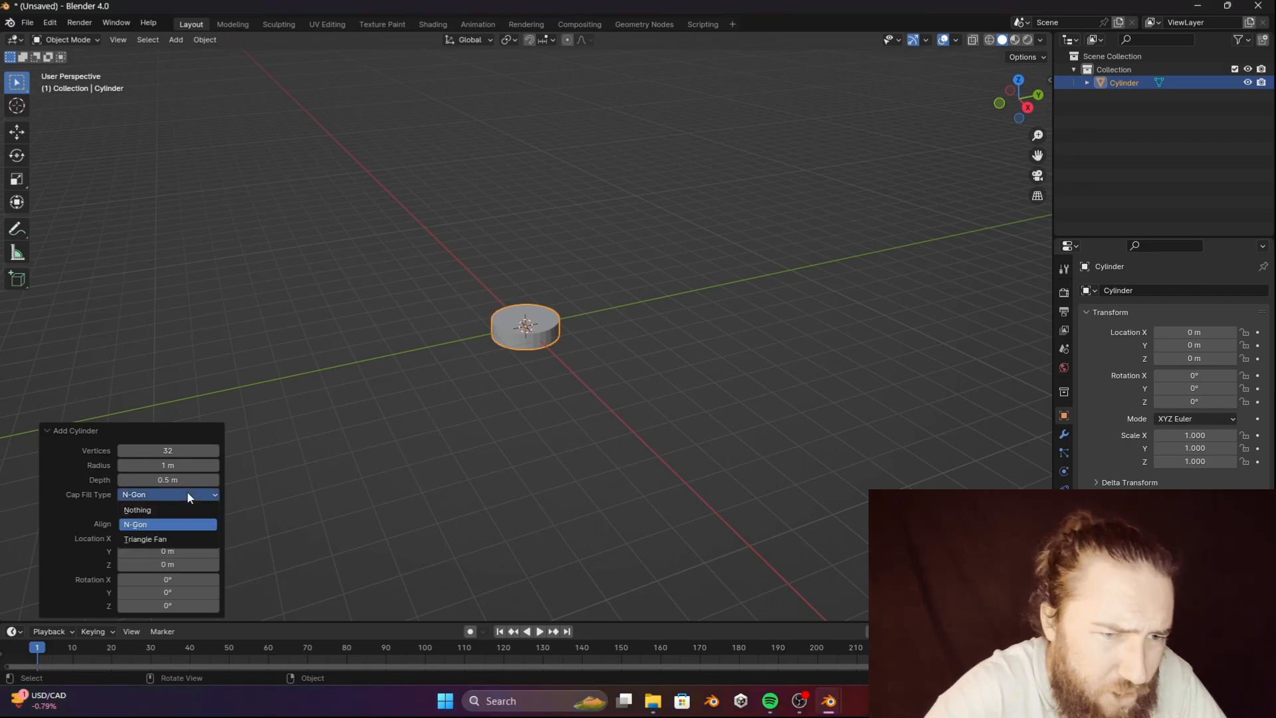
{"action": "left_click", "coordinate": [178, 538]}
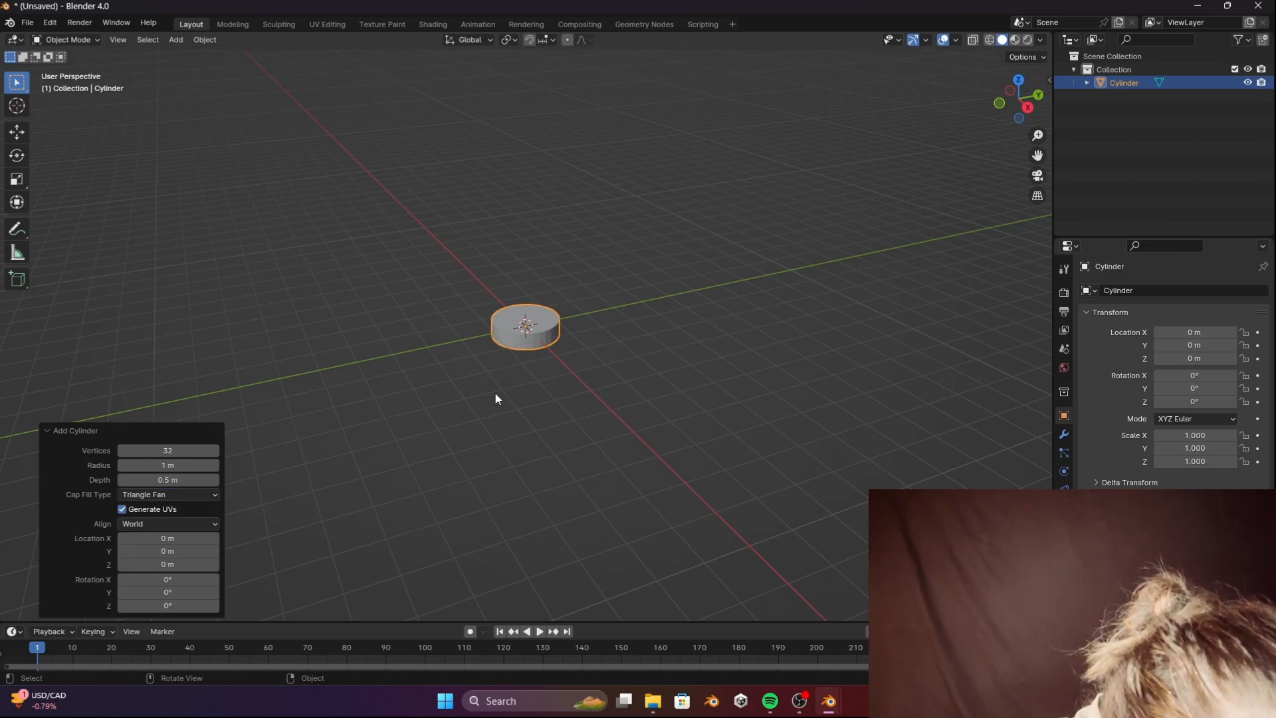
{"action": "scroll", "coordinate": [498, 389], "scroll_direction": "up", "scroll_amount": 8}
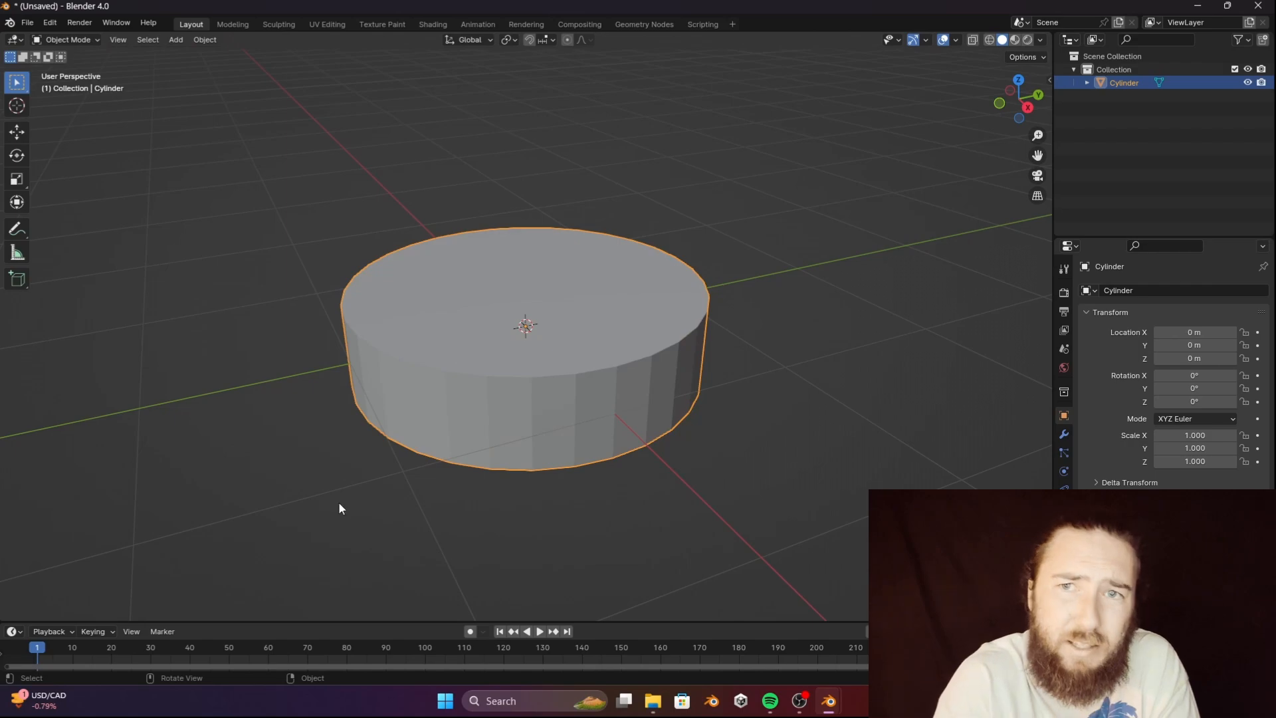
Rotate the cylinder 90° about the Y axis and move it 2 m up along Z.
{"action": "scroll", "coordinate": [372, 482], "scroll_direction": "down", "scroll_amount": 3}
{"action": "key", "text": "Tab"}
{"action": "key", "text": "Tab"}
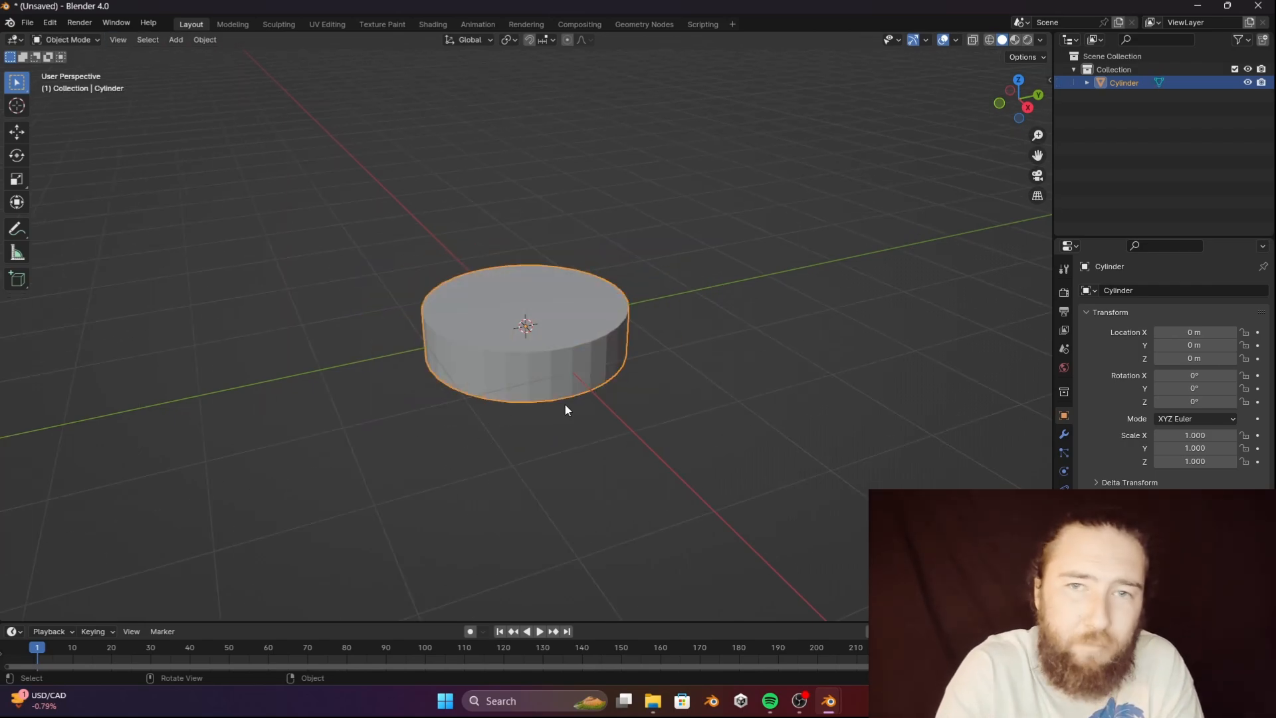
{"action": "type", "text": "ry90"}
{"action": "key", "text": "Return"}
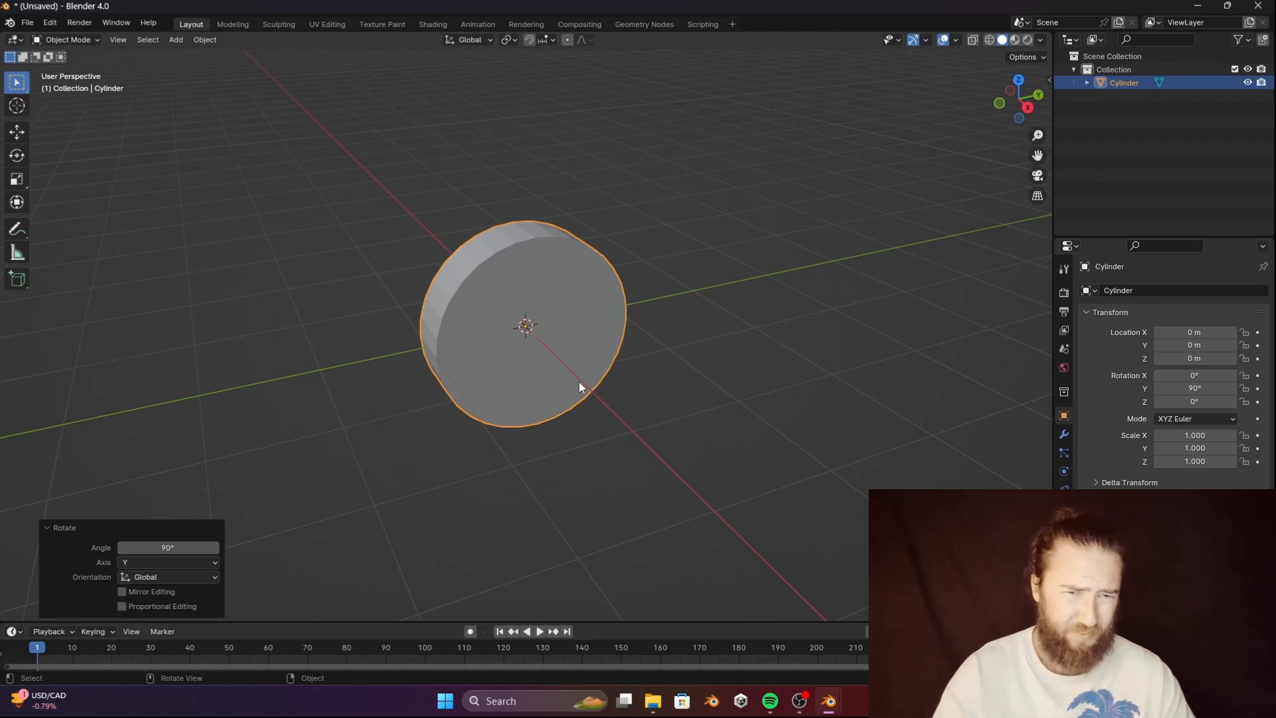
{"action": "type", "text": "g"}
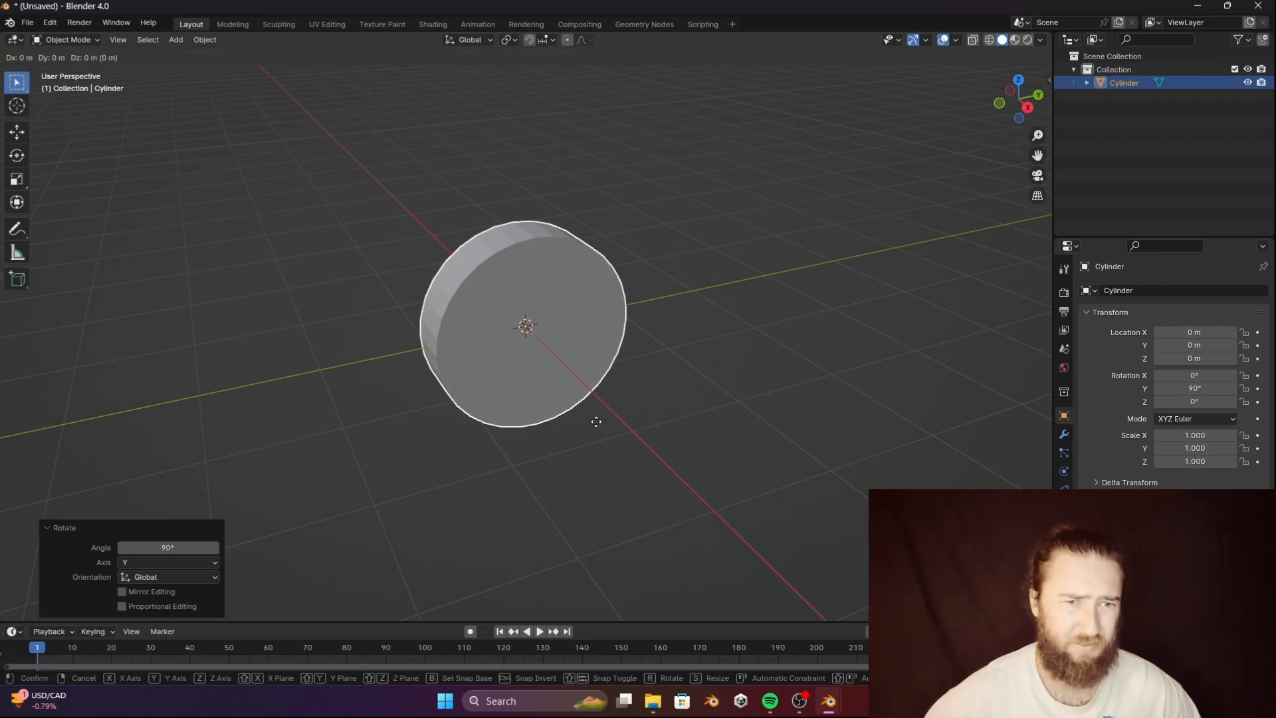
{"action": "type", "text": "z2"}
{"action": "key", "text": "Return"}
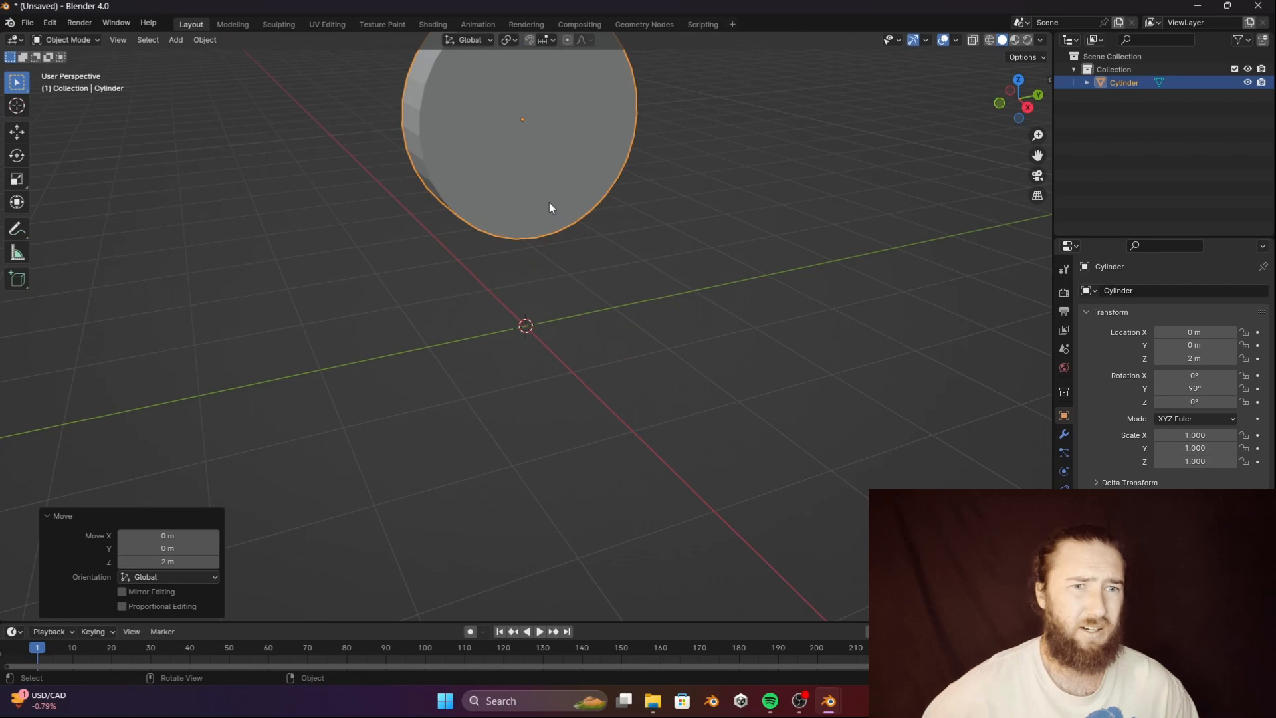
Delete the vertices of the cylinder's lower half in Edit Mode, keeping the upper half-disc with its centre vertices.
{"action": "key", "text": "Tab"}
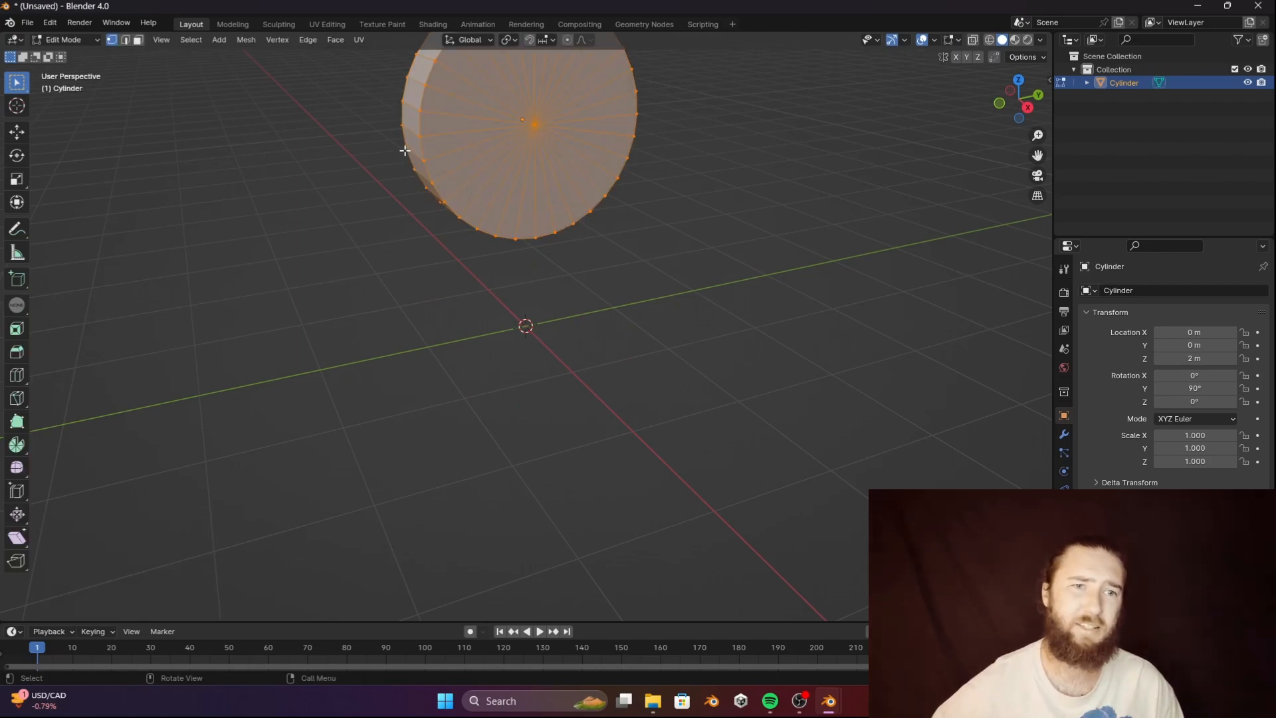
{"action": "key", "text": "KP_1"}
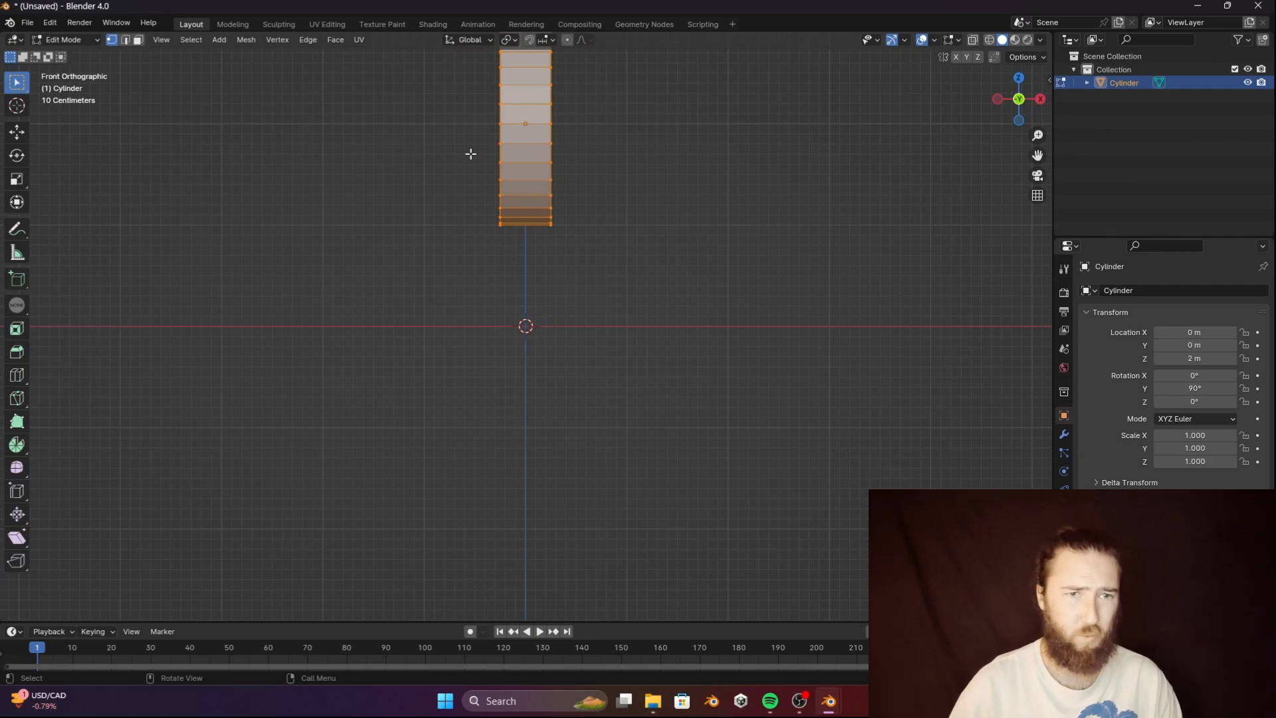
{"action": "middle_click_drag", "start_coordinate": [546, 179], "coordinate": [531, 239], "text": "shift"}
{"action": "key", "text": "alt+z"}
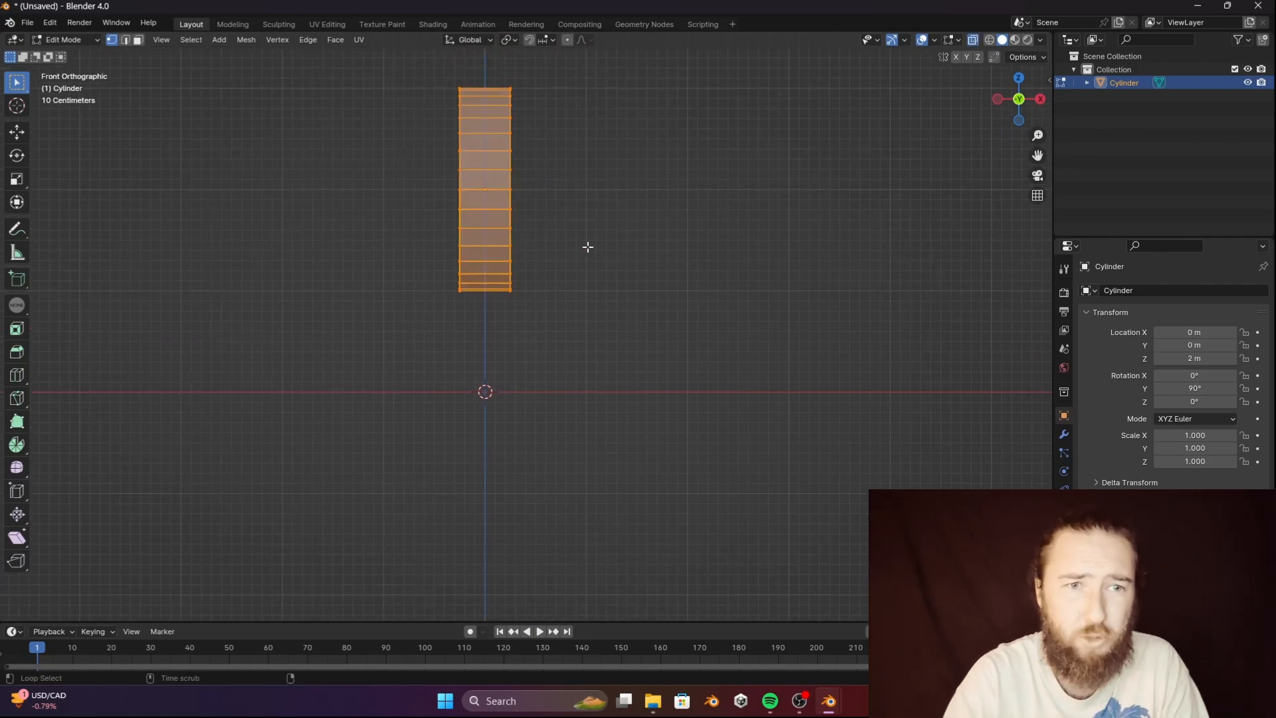
{"action": "left_click_drag", "start_coordinate": [589, 346], "coordinate": [379, 194]}
{"action": "middle_click_drag", "start_coordinate": [635, 226], "coordinate": [490, 256]}
{"action": "key", "text": "x"}
{"action": "left_click", "coordinate": [489, 256]}
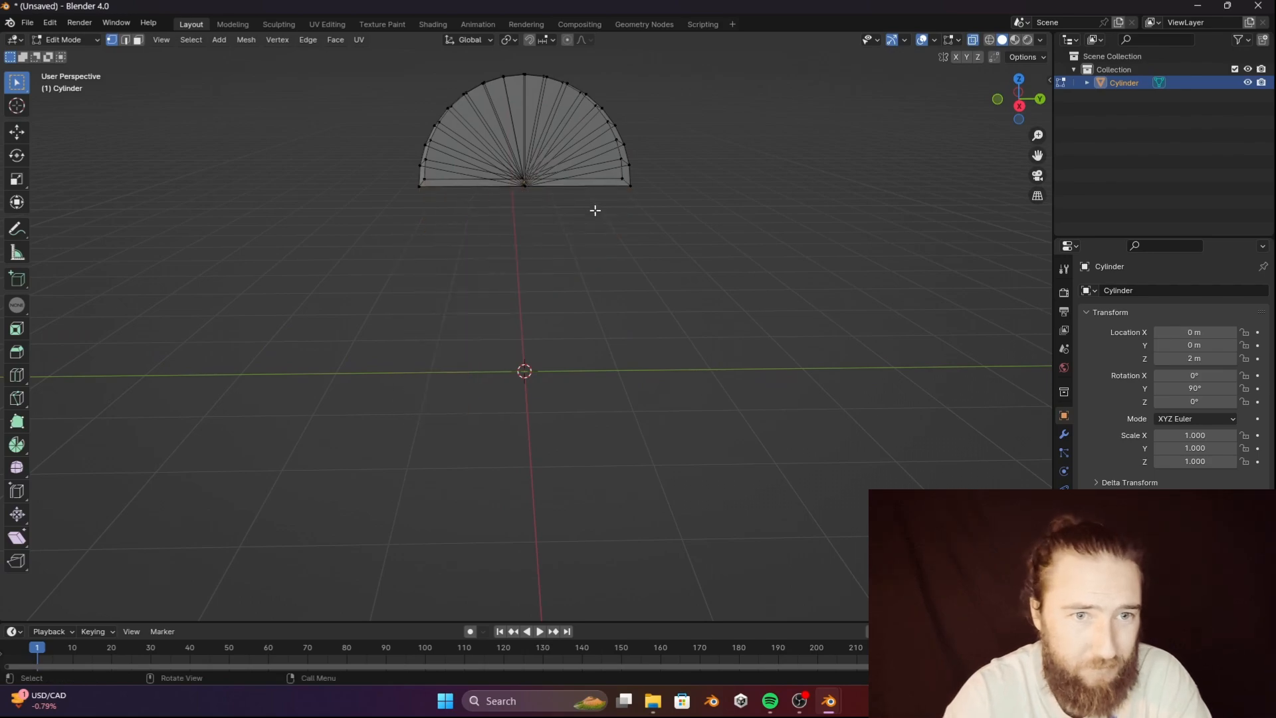
Extrude the half-disc's open bottom edge loop -2 m along Z to form the body of the gravestone.
{"action": "left_click", "coordinate": [602, 189], "text": "alt"}
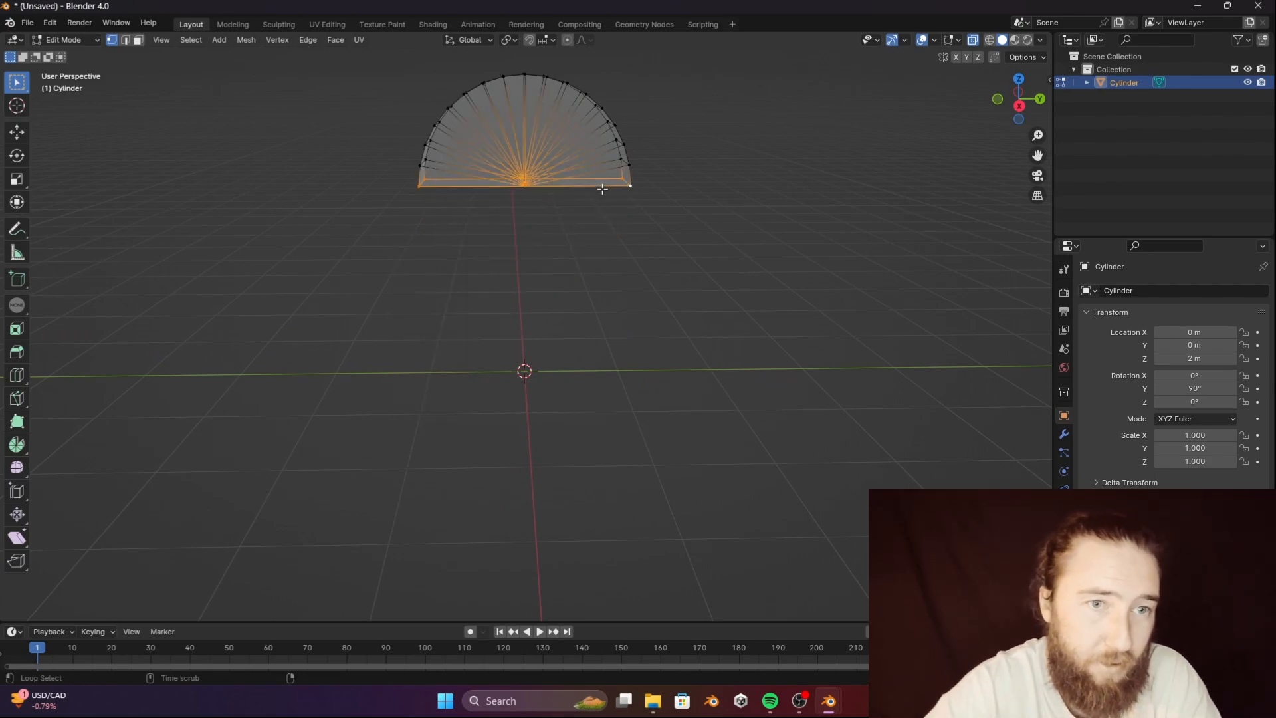
{"action": "type", "text": "ez-1"}
{"action": "type", "text": ".5"}
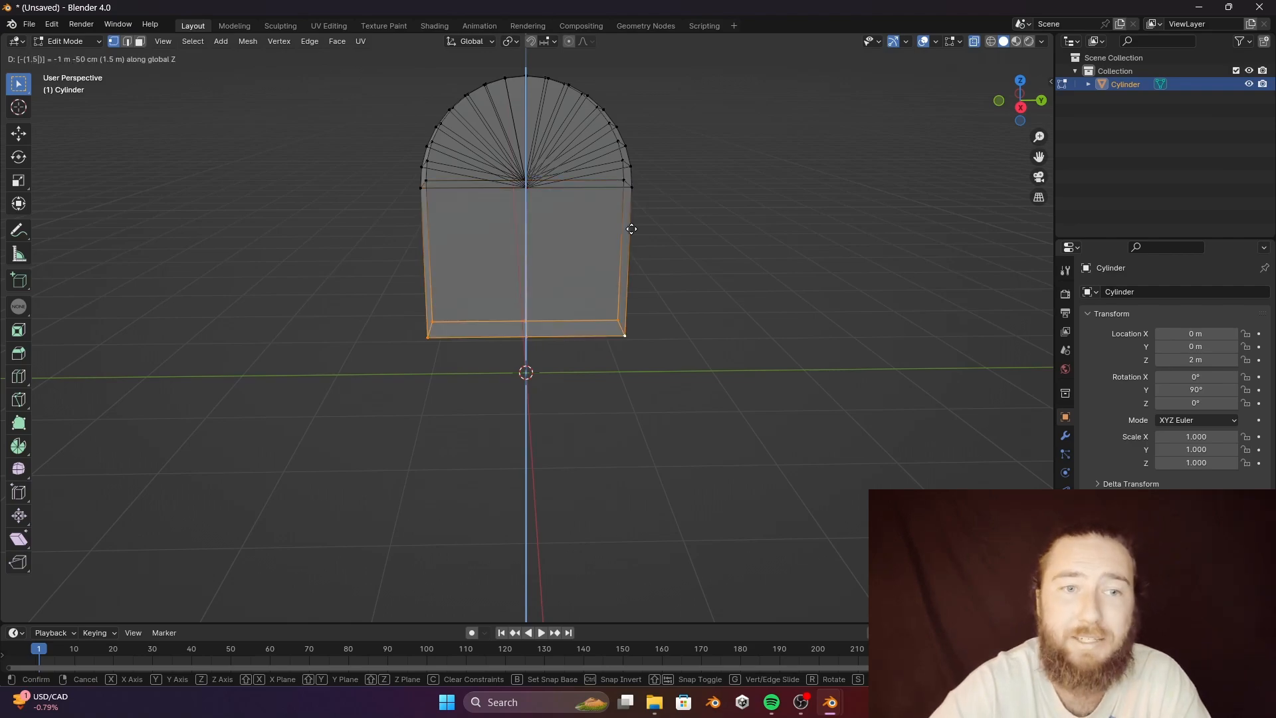
{"action": "key", "text": "BackSpace"}
{"action": "type", "text": "2"}
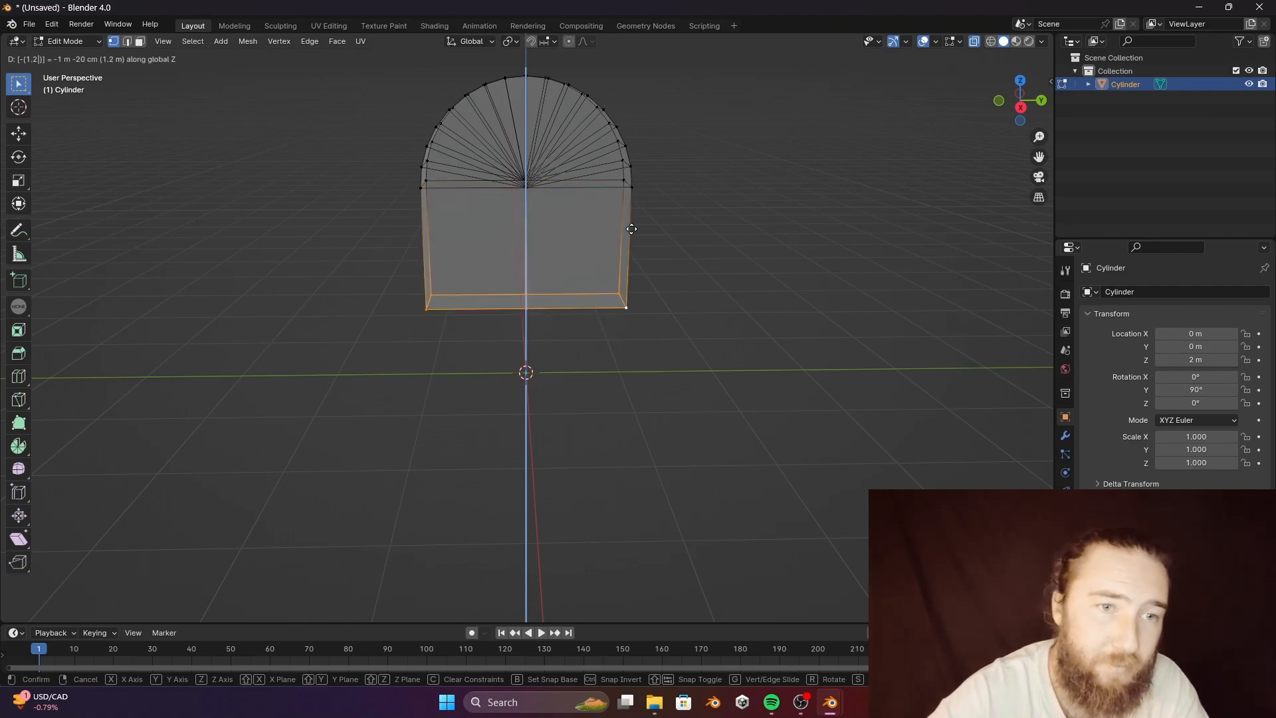
{"action": "key", "text": "BackSpace"}
{"action": "key", "text": "BackSpace"}
{"action": "key", "text": "BackSpace"}
{"action": "type", "text": "2"}
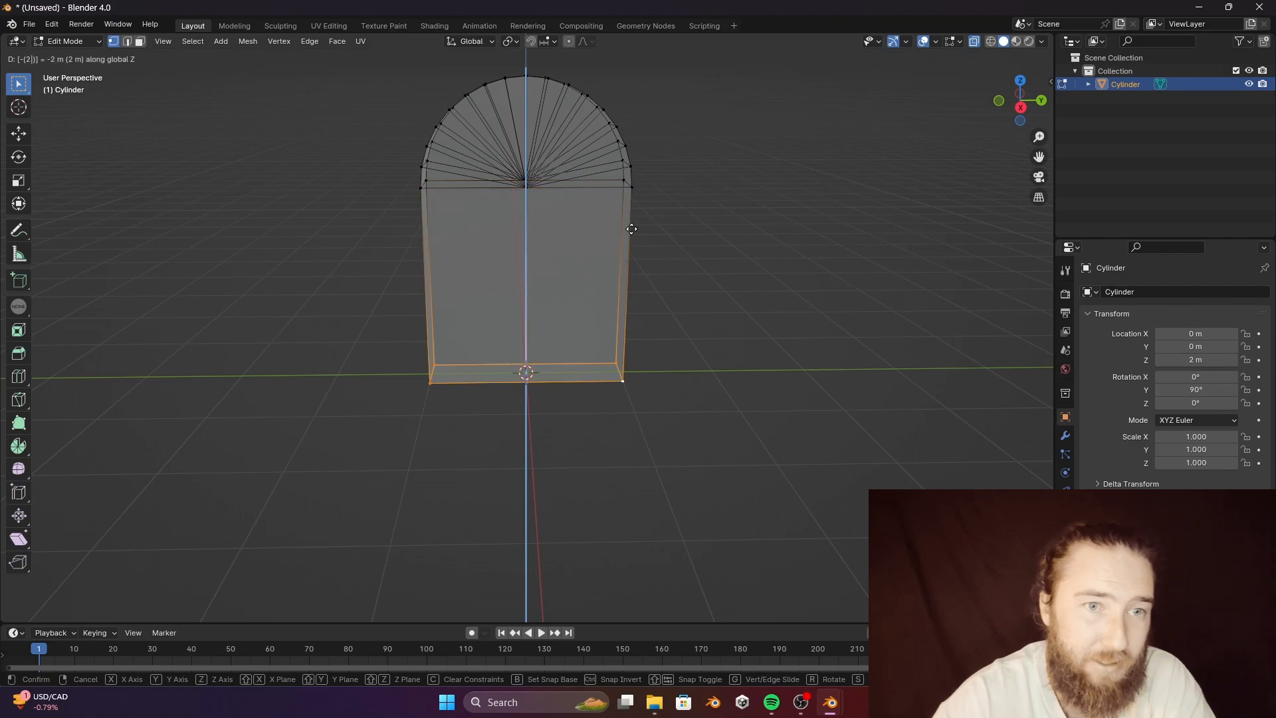
{"action": "key", "text": "Return"}
Return to Object Mode and deselect the arched gravestone shape.
{"action": "left_click", "coordinate": [705, 257]}
{"action": "middle_click_drag", "start_coordinate": [678, 306], "coordinate": [762, 408]}
{"action": "key", "text": "Tab"}
{"action": "left_click", "coordinate": [751, 399]}
{"action": "scroll", "coordinate": [738, 407], "scroll_direction": "down", "scroll_amount": 4}
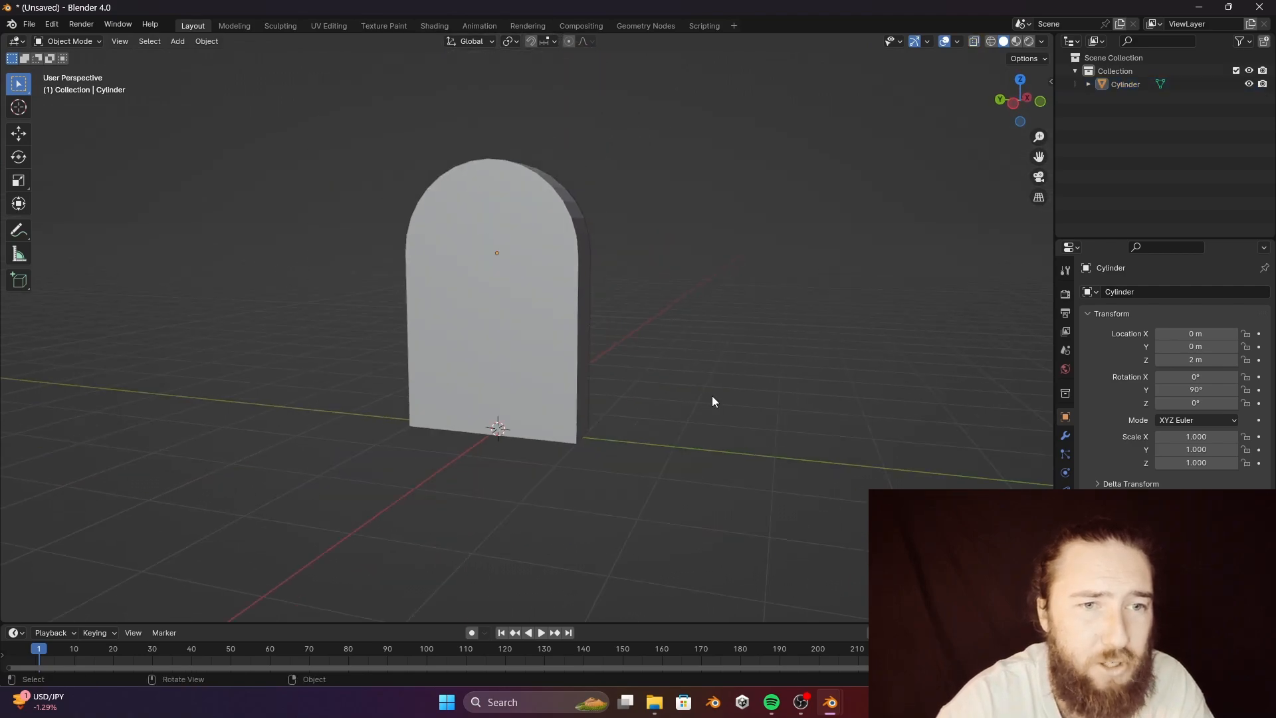
{"action": "middle_click_drag", "start_coordinate": [656, 377], "coordinate": [607, 363]}
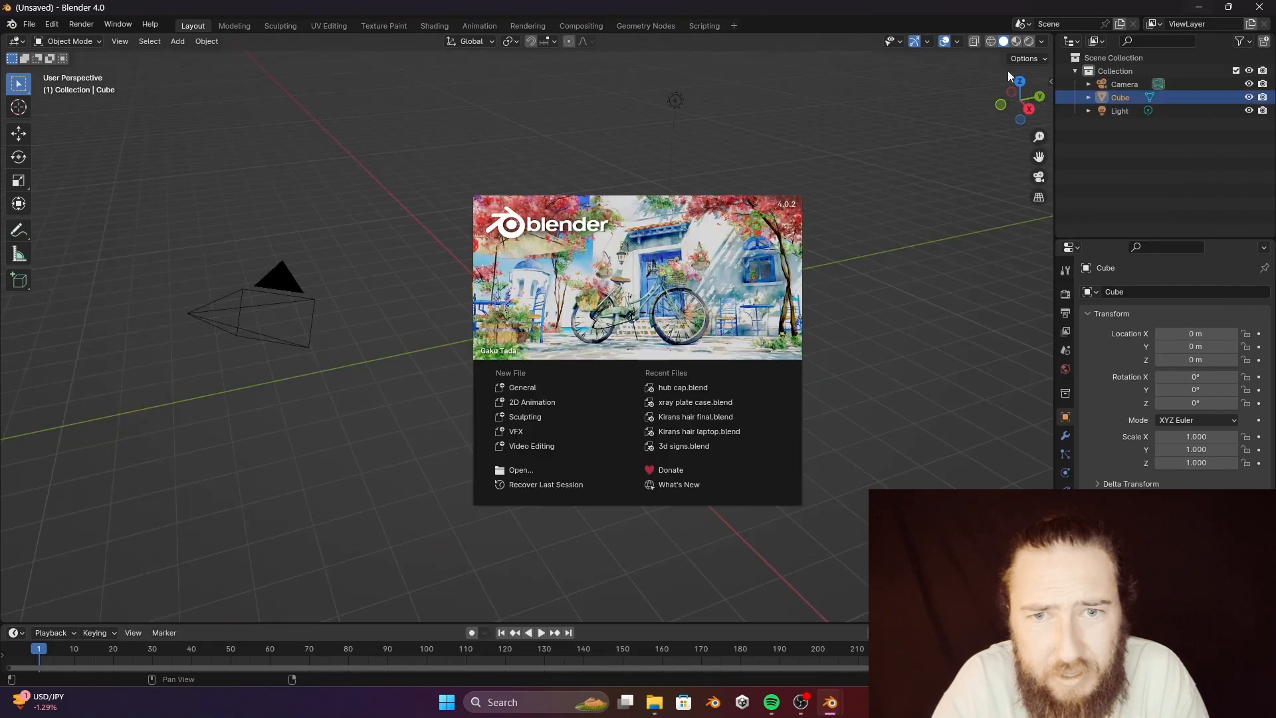
Close the blank Blender window and create a new 1080 x 1080 px document in Krita.
{"action": "left_click", "coordinate": [1260, 7]}
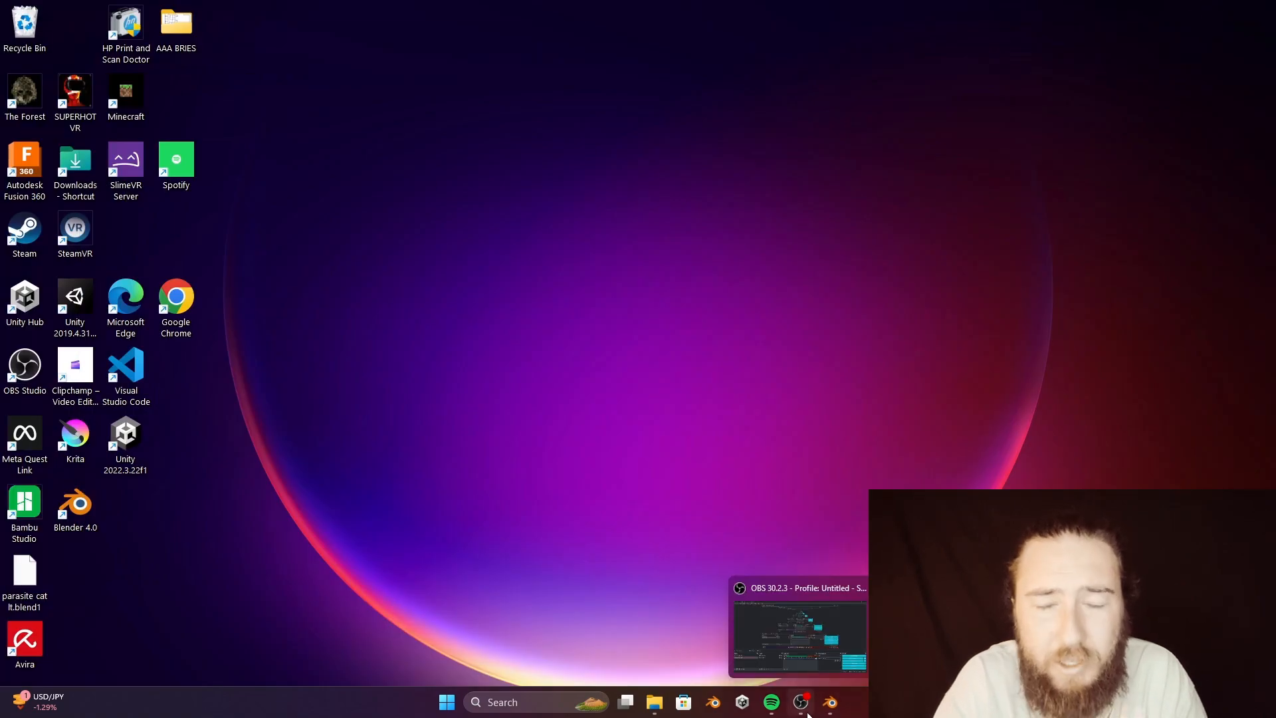
{"action": "double_click", "coordinate": [87, 433]}
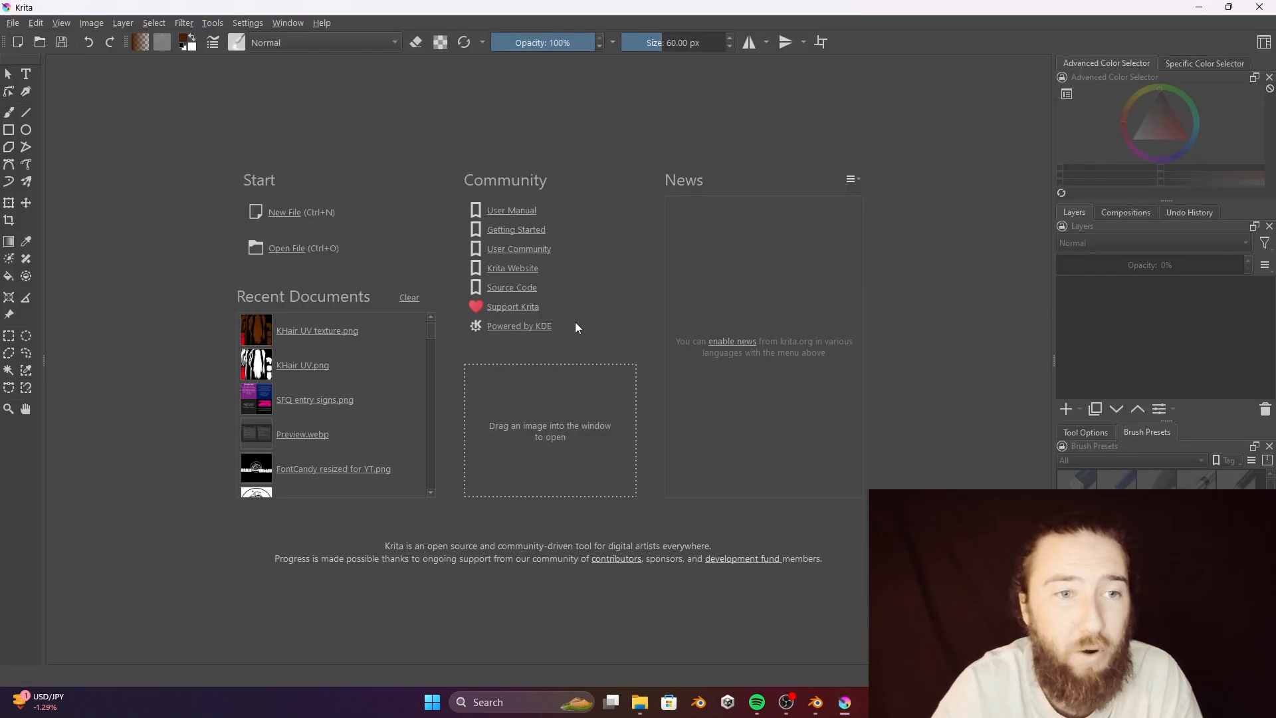
{"action": "left_click", "coordinate": [285, 213]}
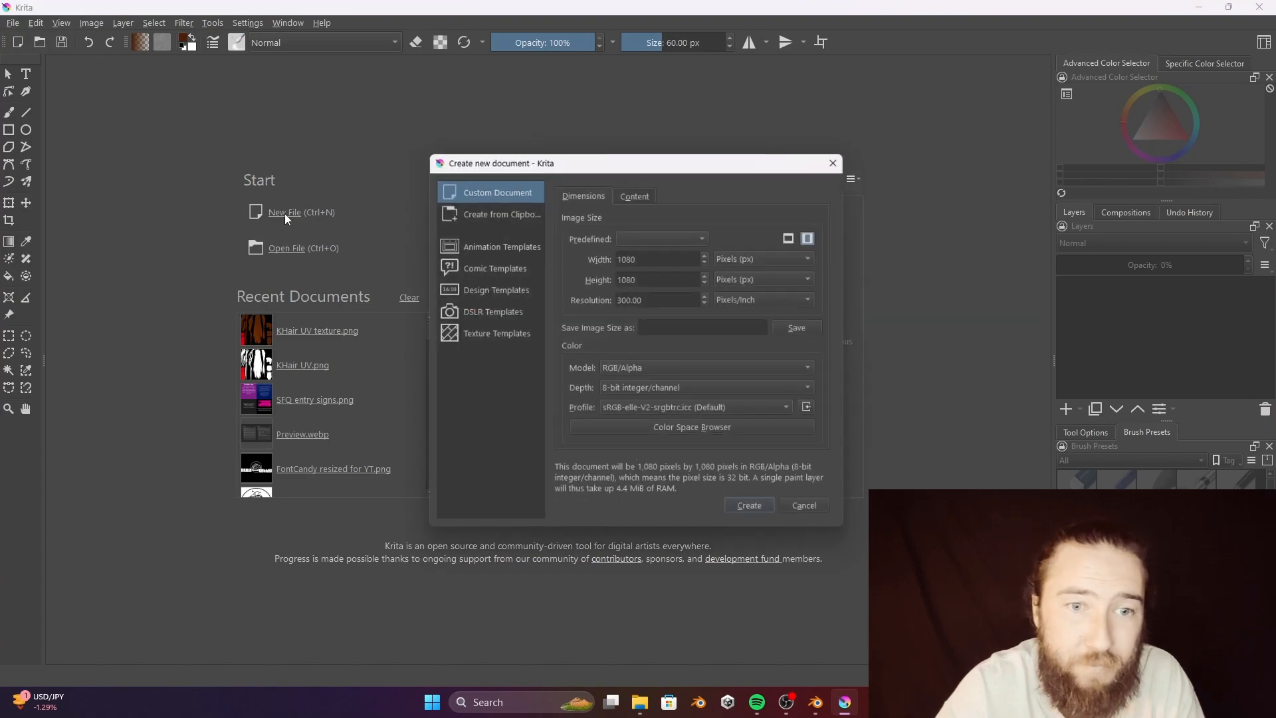
{"action": "left_click", "coordinate": [767, 510]}
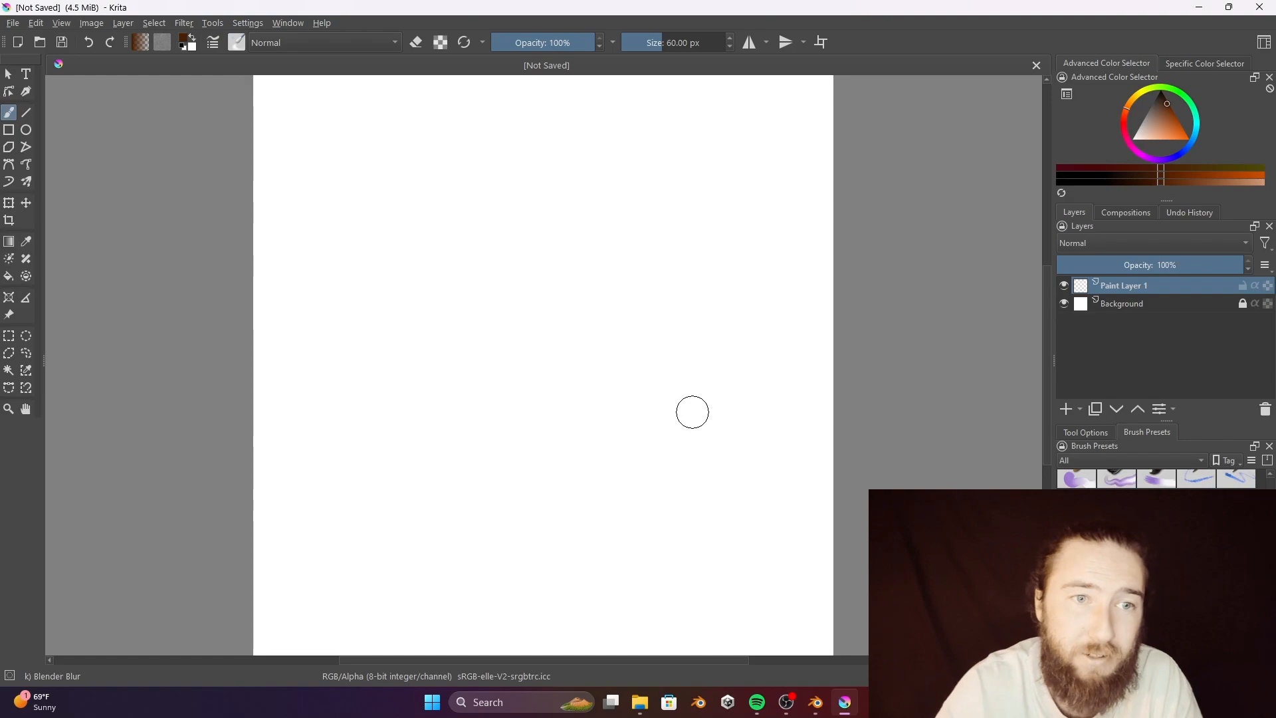
Add a text box in the middle of the canvas and replace its placeholder with "RIP".
{"action": "scroll", "coordinate": [690, 411], "scroll_direction": "down", "scroll_amount": 1}
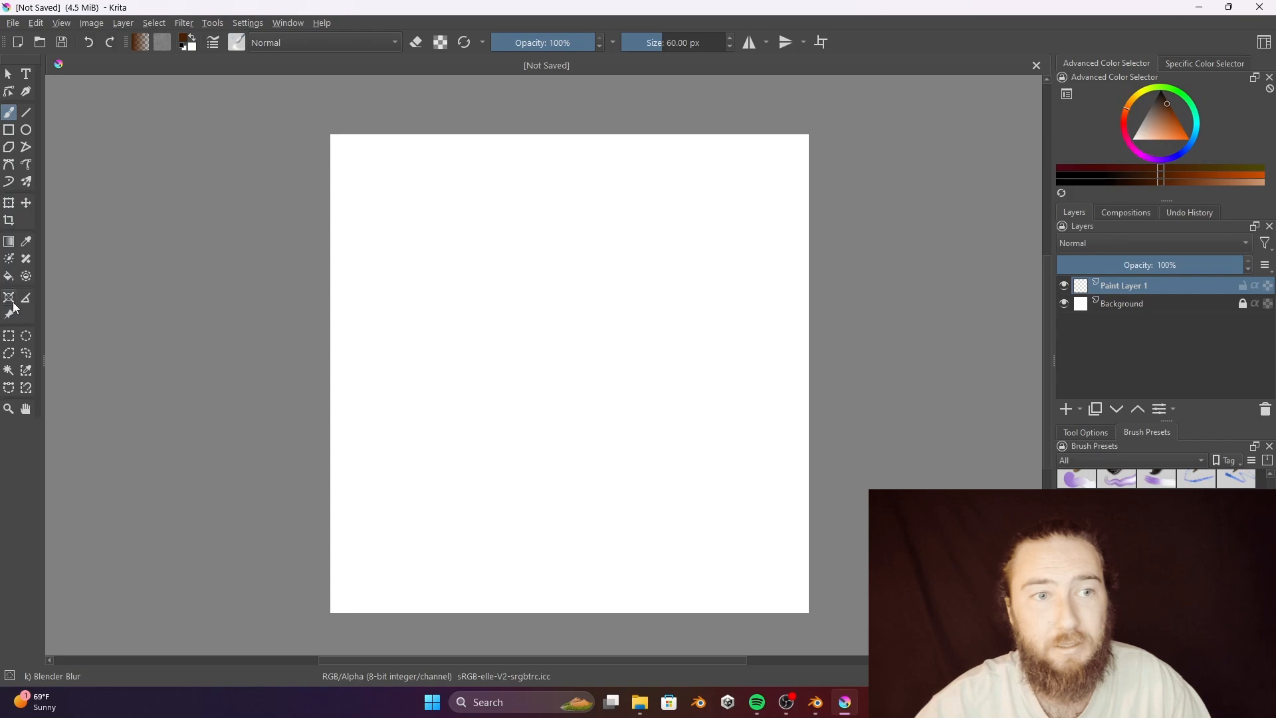
{"action": "left_click", "coordinate": [26, 77]}
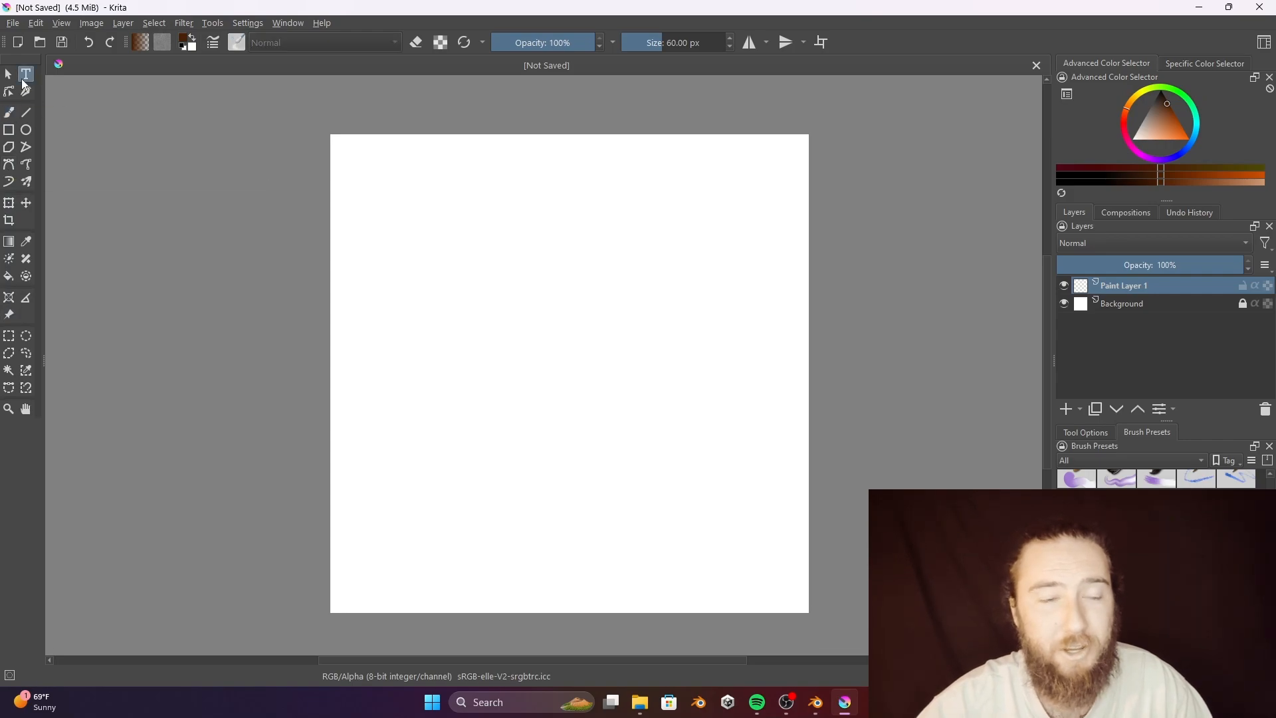
{"action": "left_click_drag", "start_coordinate": [444, 272], "coordinate": [692, 493]}
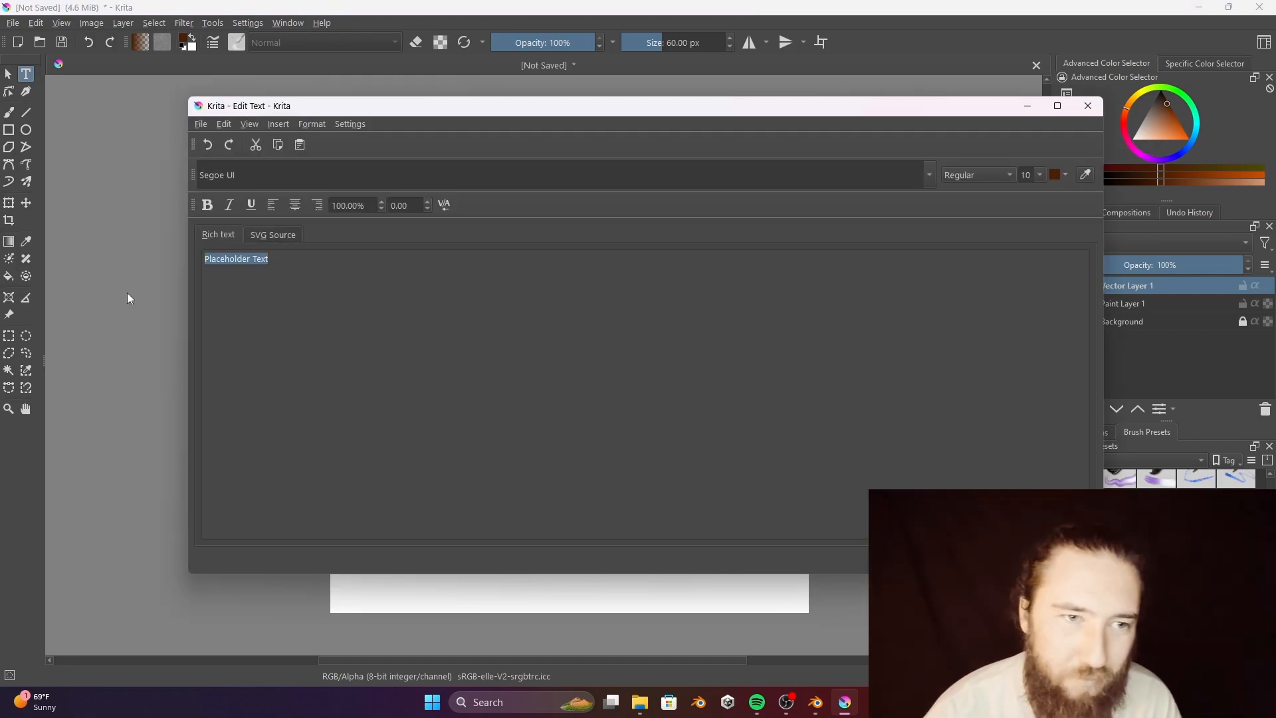
{"action": "type", "text": "rip"}
{"action": "key", "text": "BackSpace"}
{"action": "key", "text": "BackSpace"}
{"action": "key", "text": "BackSpace"}
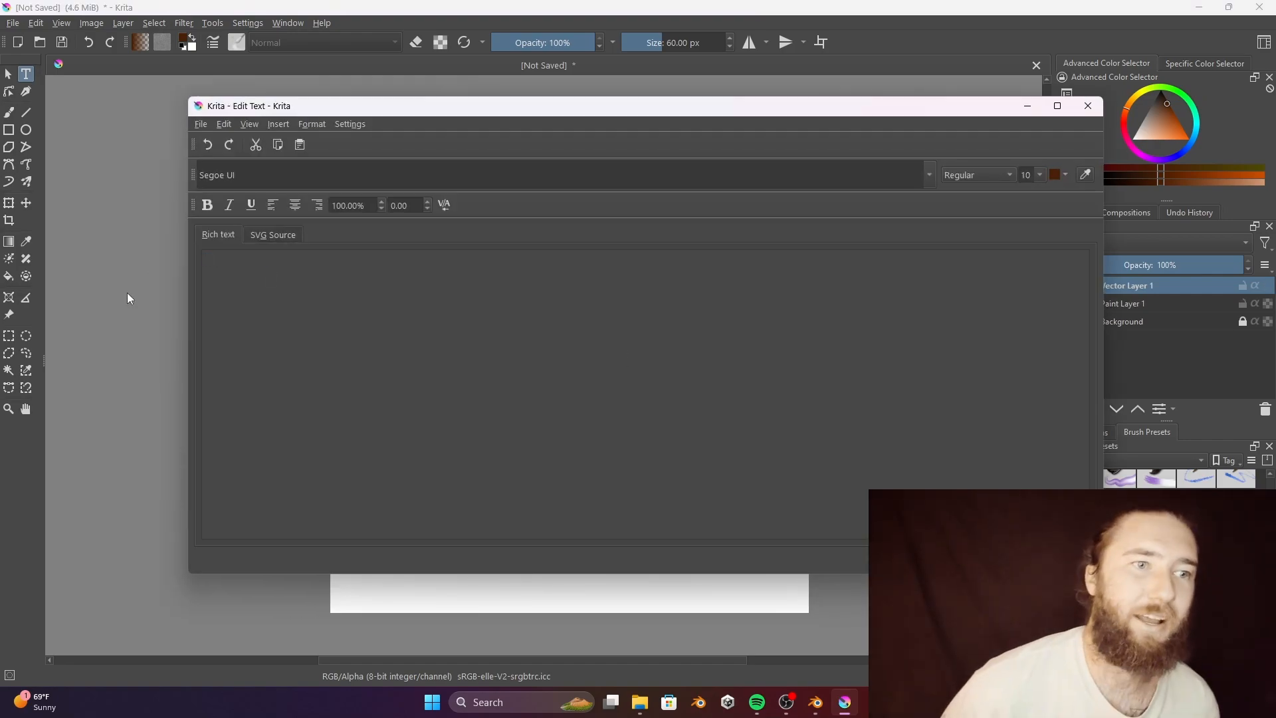
{"action": "type", "text": "RIP"}
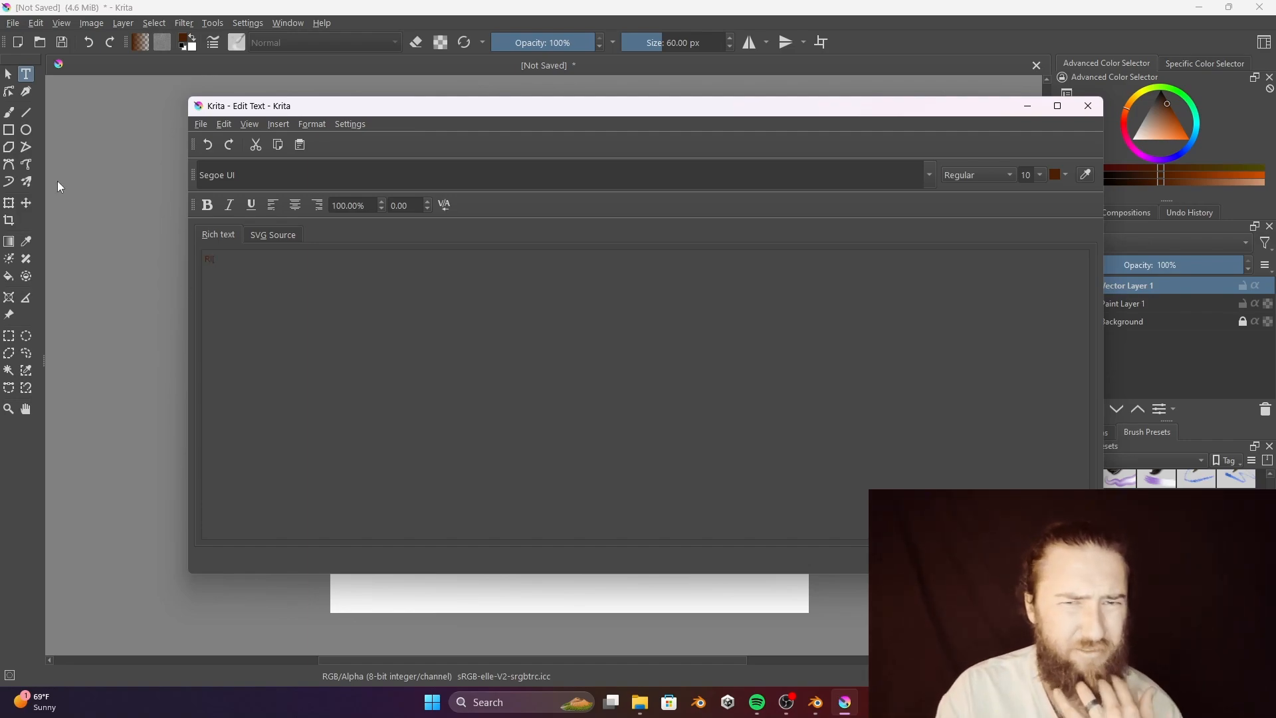
{"action": "type", "text": "P"}
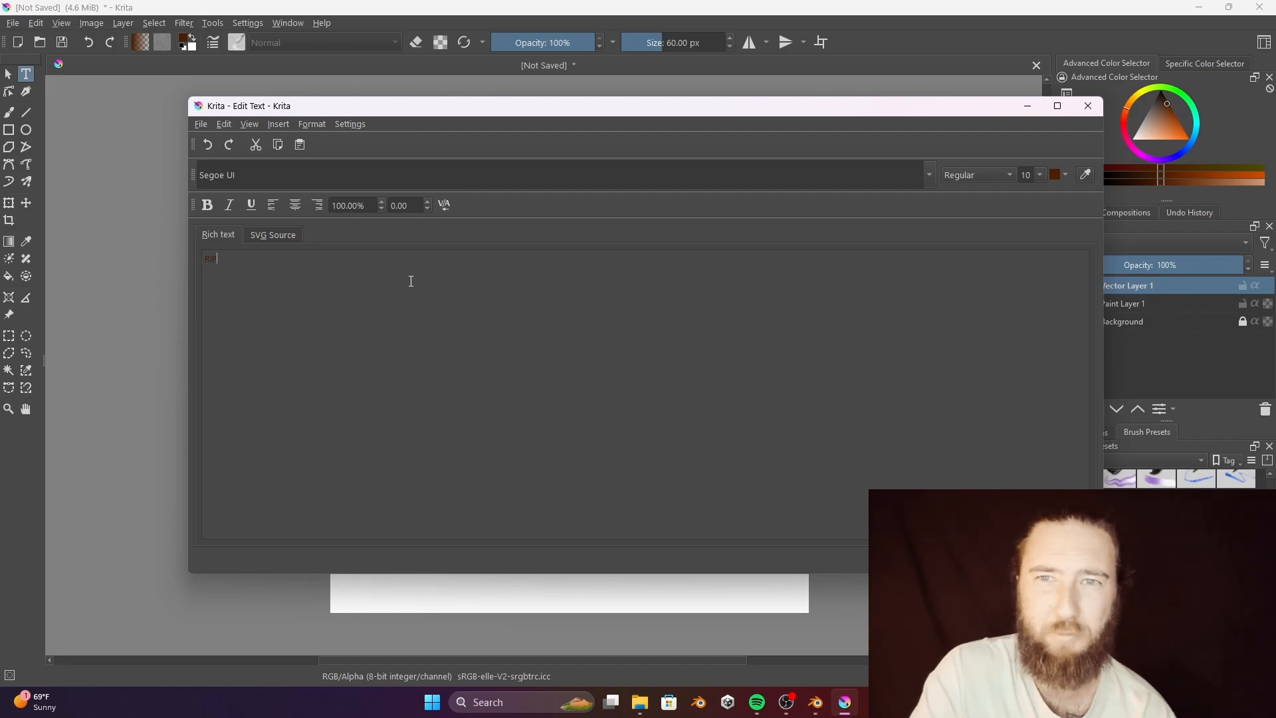
Set the "RIP" text's font to Franklin Gothic Medium and make it bold.
{"action": "double_click", "coordinate": [209, 260]}
{"action": "left_click", "coordinate": [207, 206]}
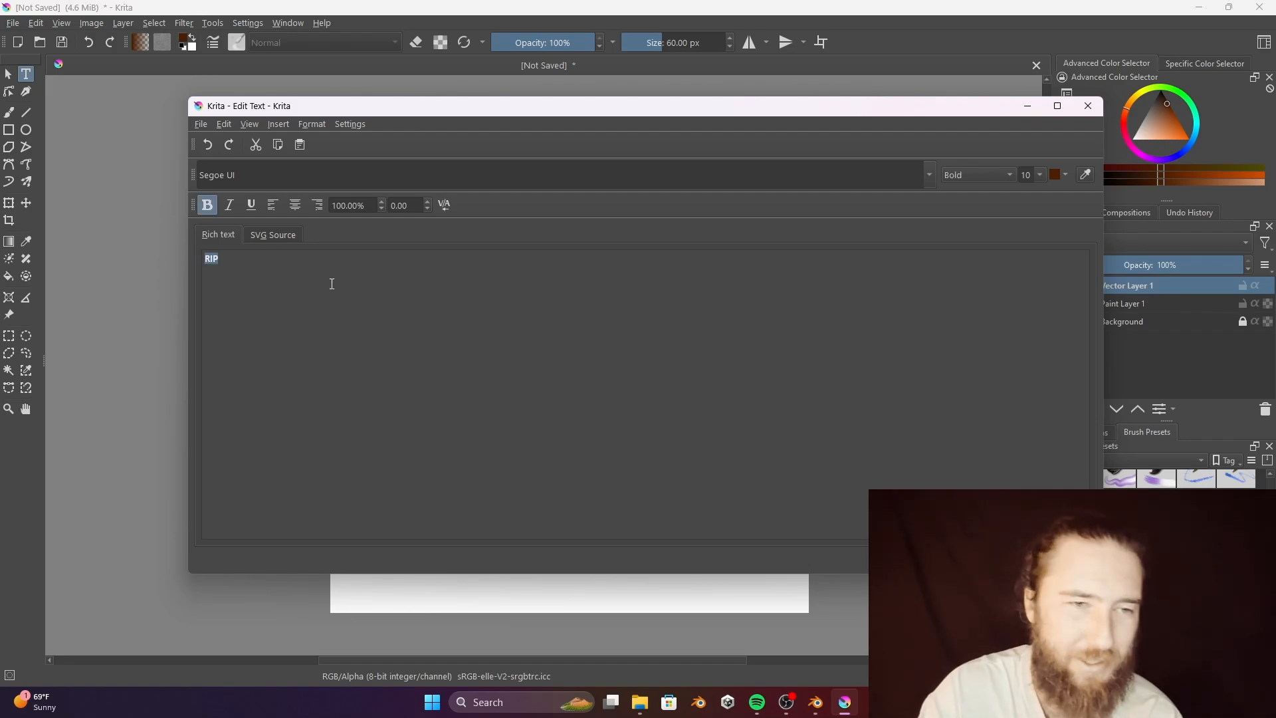
{"action": "left_click", "coordinate": [631, 173]}
{"action": "left_click", "coordinate": [930, 176]}
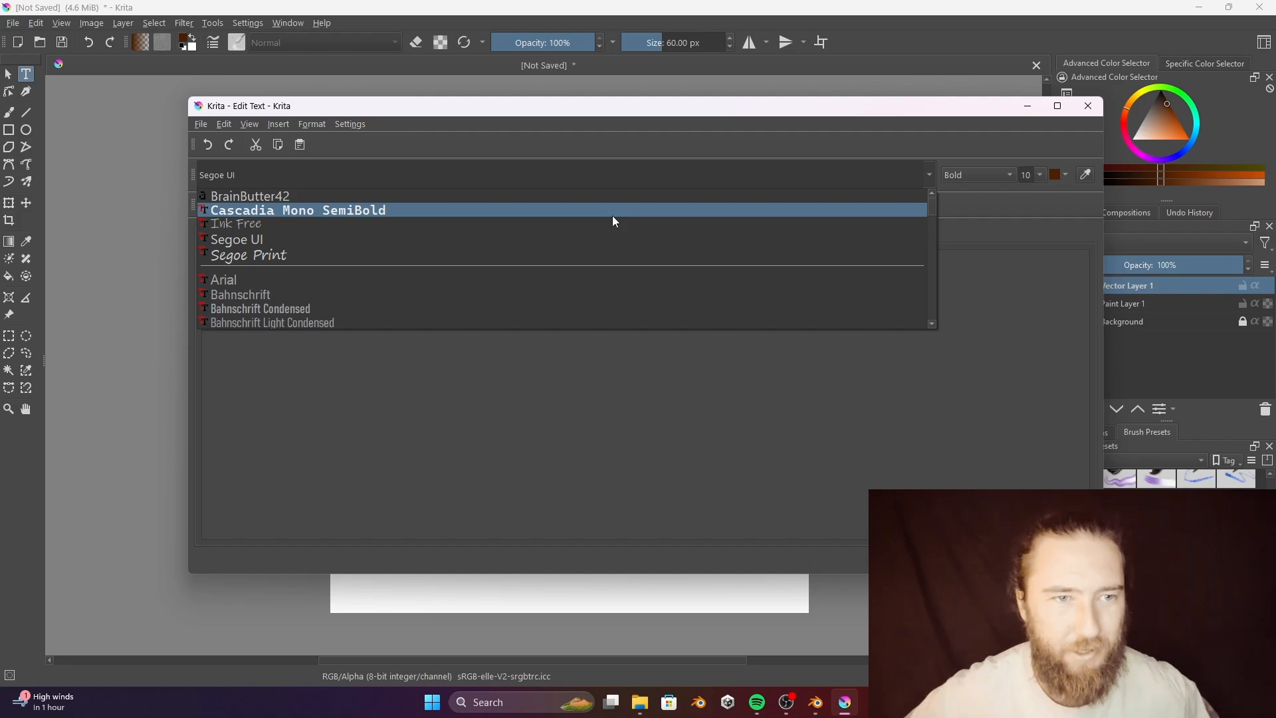
{"action": "scroll", "coordinate": [623, 294], "scroll_direction": "down", "scroll_amount": 2}
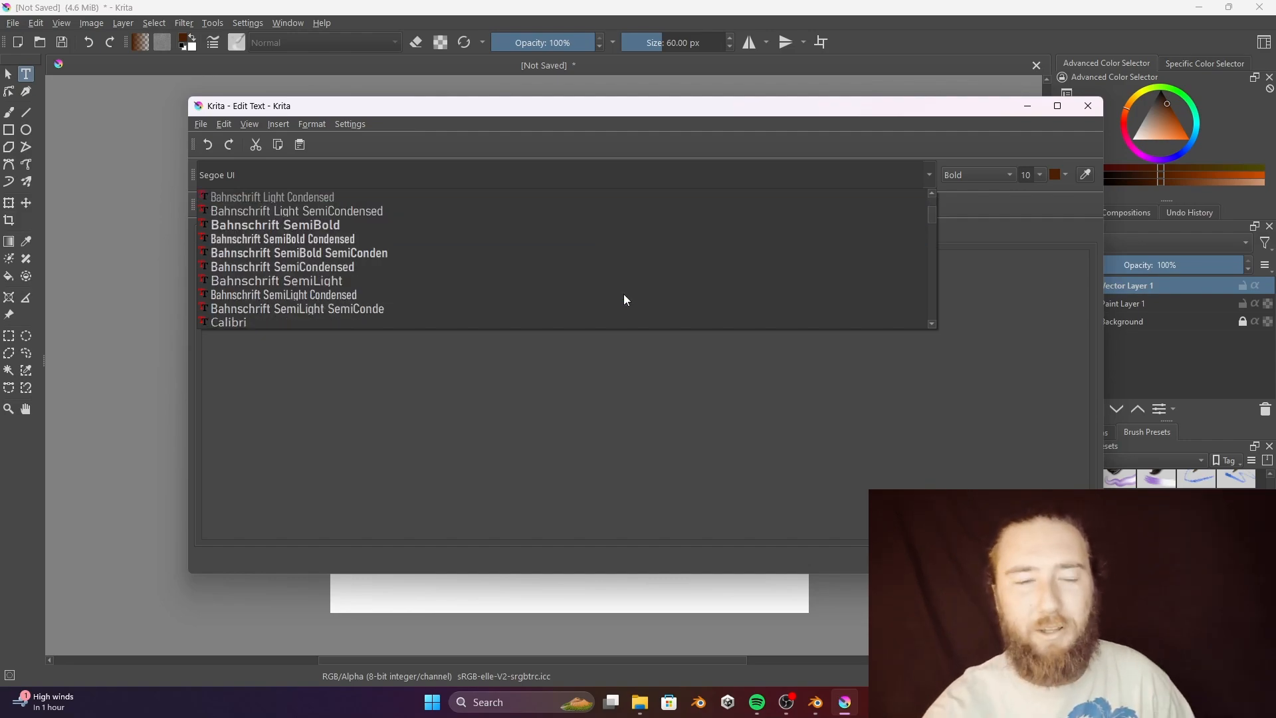
{"action": "scroll", "coordinate": [624, 295], "scroll_direction": "down", "scroll_amount": 2}
{"action": "scroll", "coordinate": [623, 300], "scroll_direction": "down", "scroll_amount": 2}
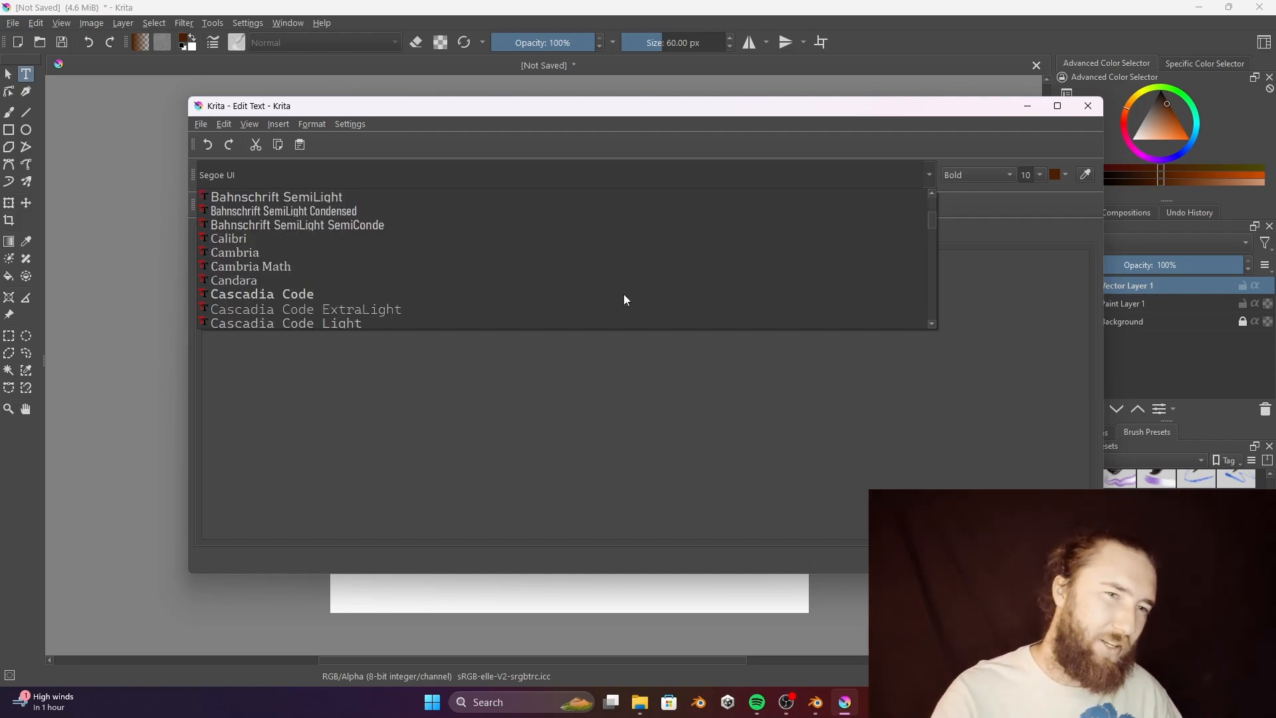
{"action": "scroll", "coordinate": [624, 295], "scroll_direction": "down", "scroll_amount": 5}
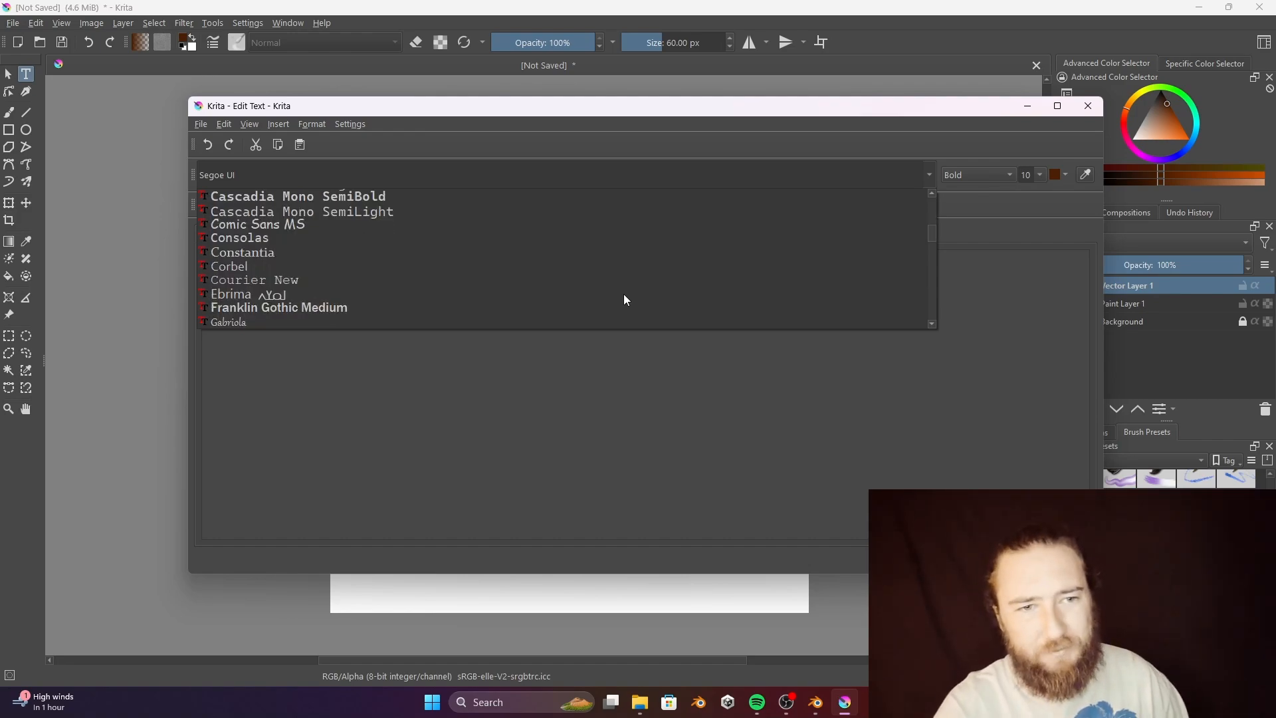
{"action": "left_click", "coordinate": [348, 306]}
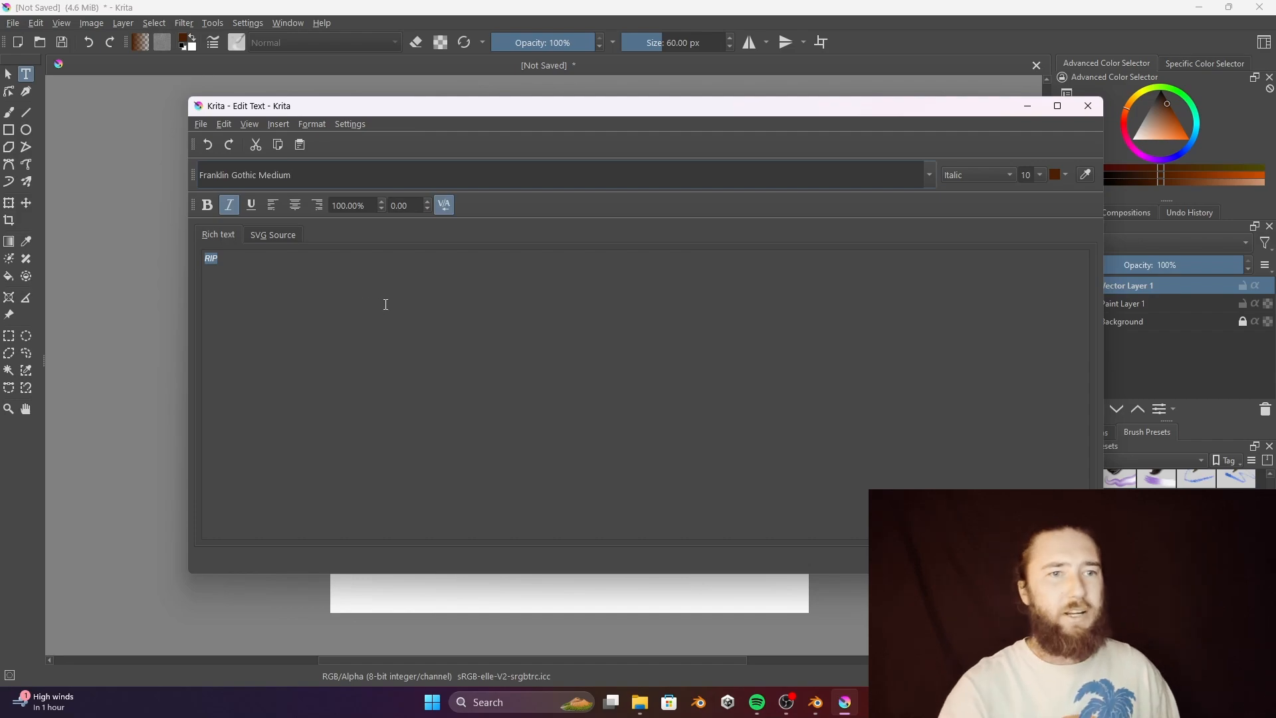
{"action": "key", "text": "ctrl+b"}
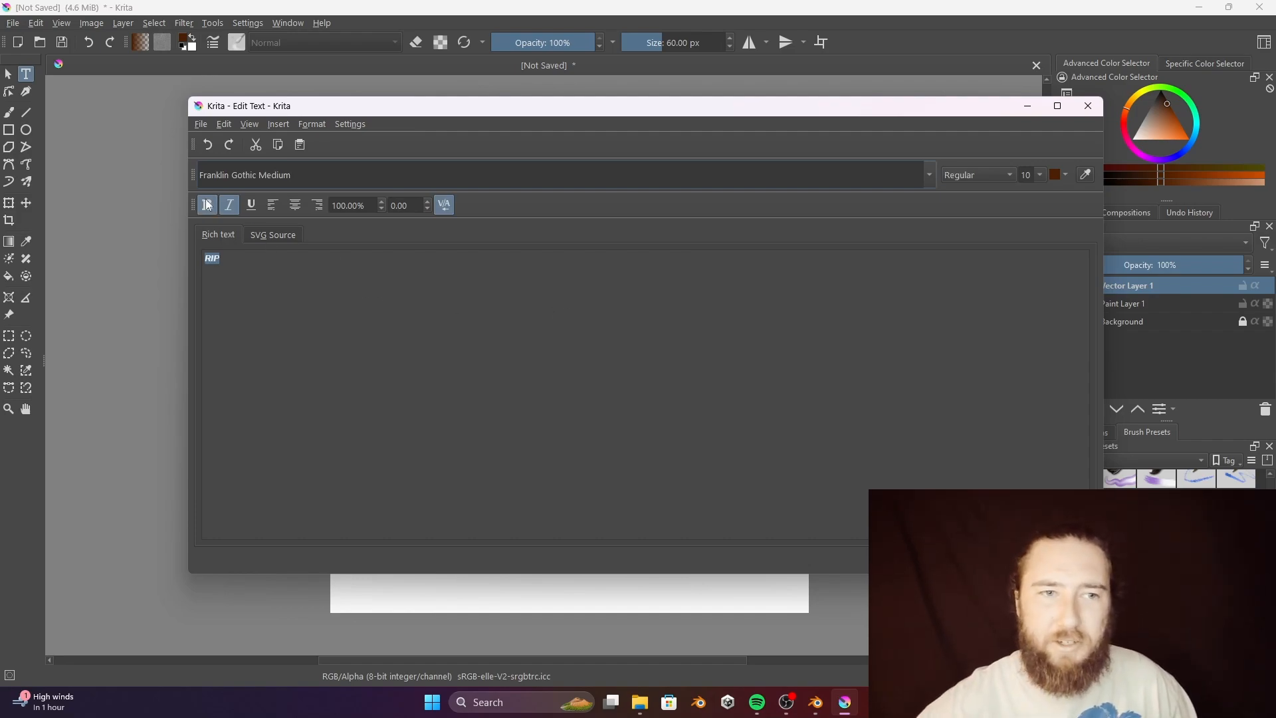
Remove the italic style from the "RIP" text and set its font size to 72.
{"action": "key", "text": "ctrl+i"}
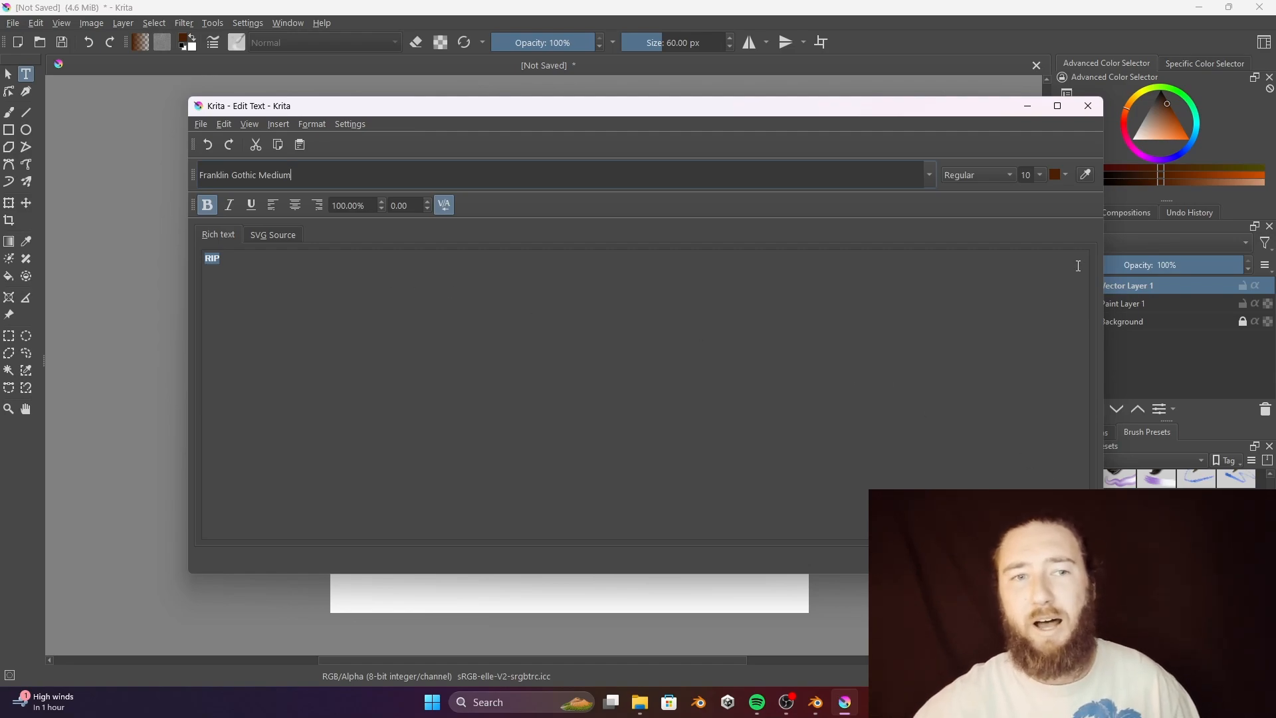
{"action": "left_click", "coordinate": [1039, 176]}
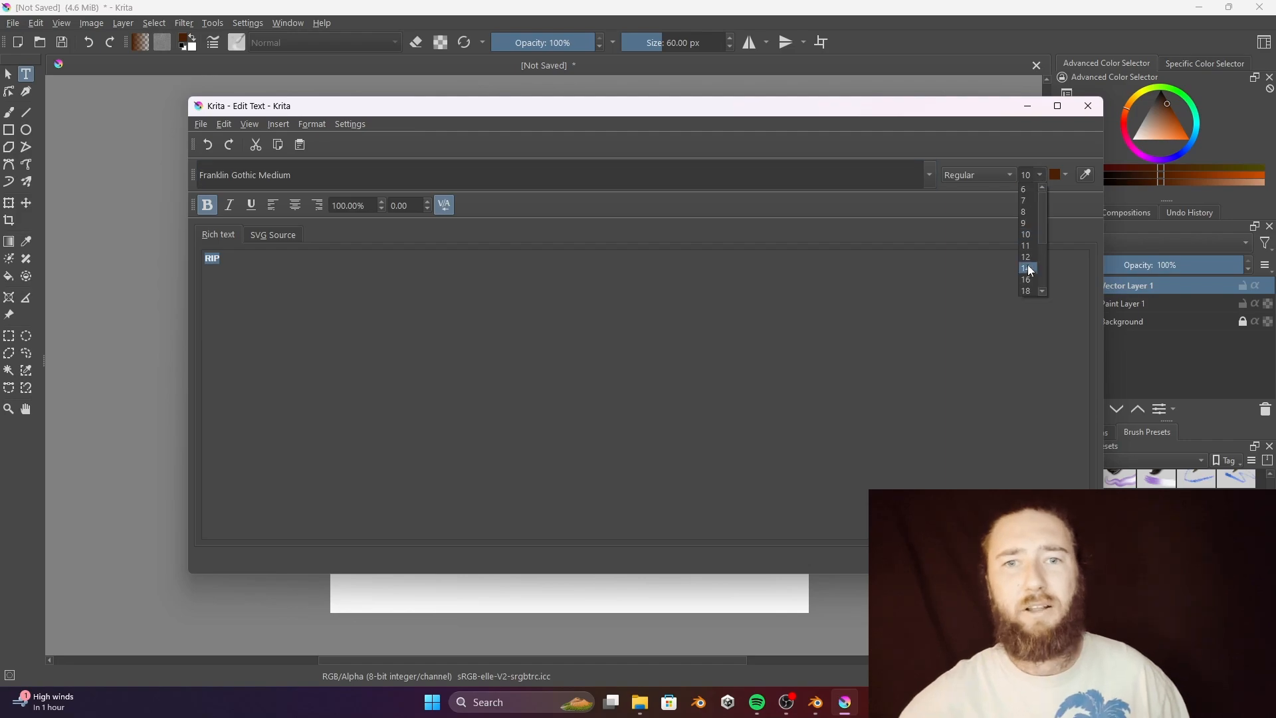
{"action": "left_click", "coordinate": [1029, 291]}
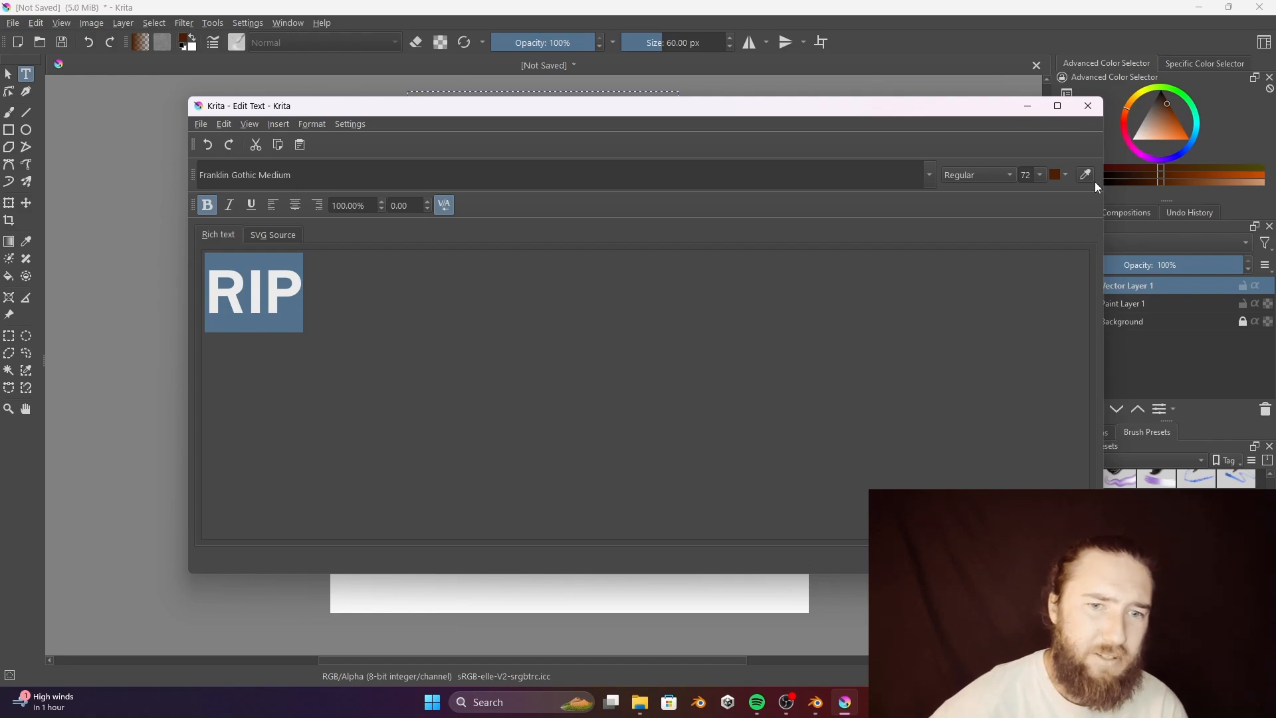
Set the "RIP" text's colour to black and apply the text changes to the canvas.
{"action": "left_click", "coordinate": [1066, 175]}
{"action": "left_click", "coordinate": [1206, 228]}
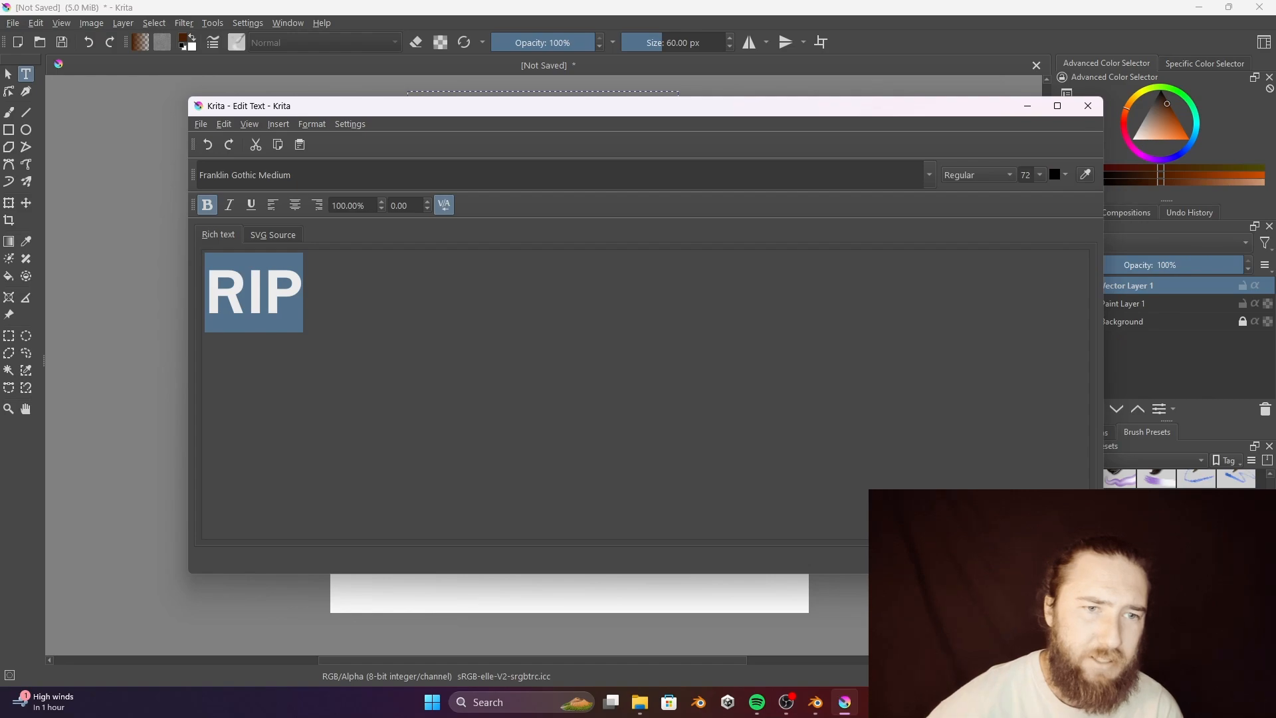
{"action": "left_click", "coordinate": [1066, 559]}
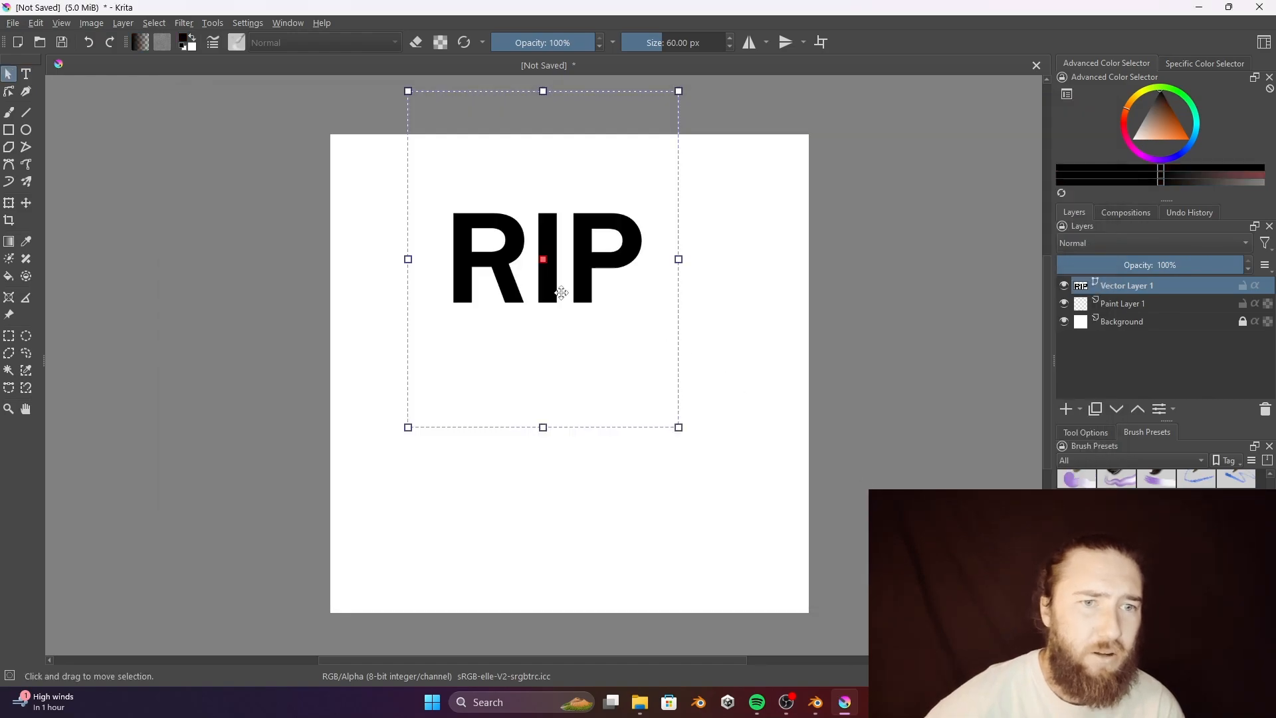
Move the "RIP" text down towards the canvas centre and shear it with the Transform tool so the letters slant to the right.
{"action": "left_click_drag", "start_coordinate": [566, 293], "coordinate": [575, 349]}
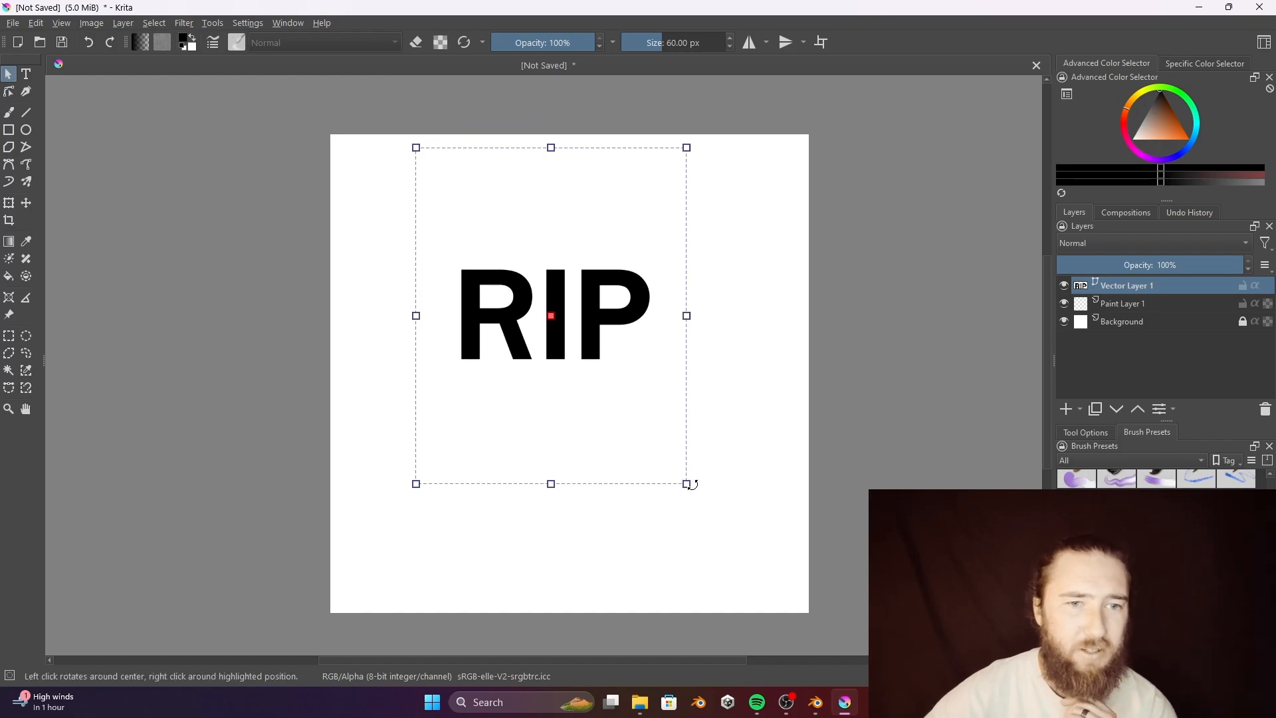
{"action": "mouse_move", "coordinate": [693, 485]}
{"action": "left_mouse_down"}
{"action": "mouse_move", "coordinate": [716, 467]}
{"action": "mouse_move", "coordinate": [700, 462]}
{"action": "left_mouse_up"}
{"action": "key", "text": "ctrl+z"}
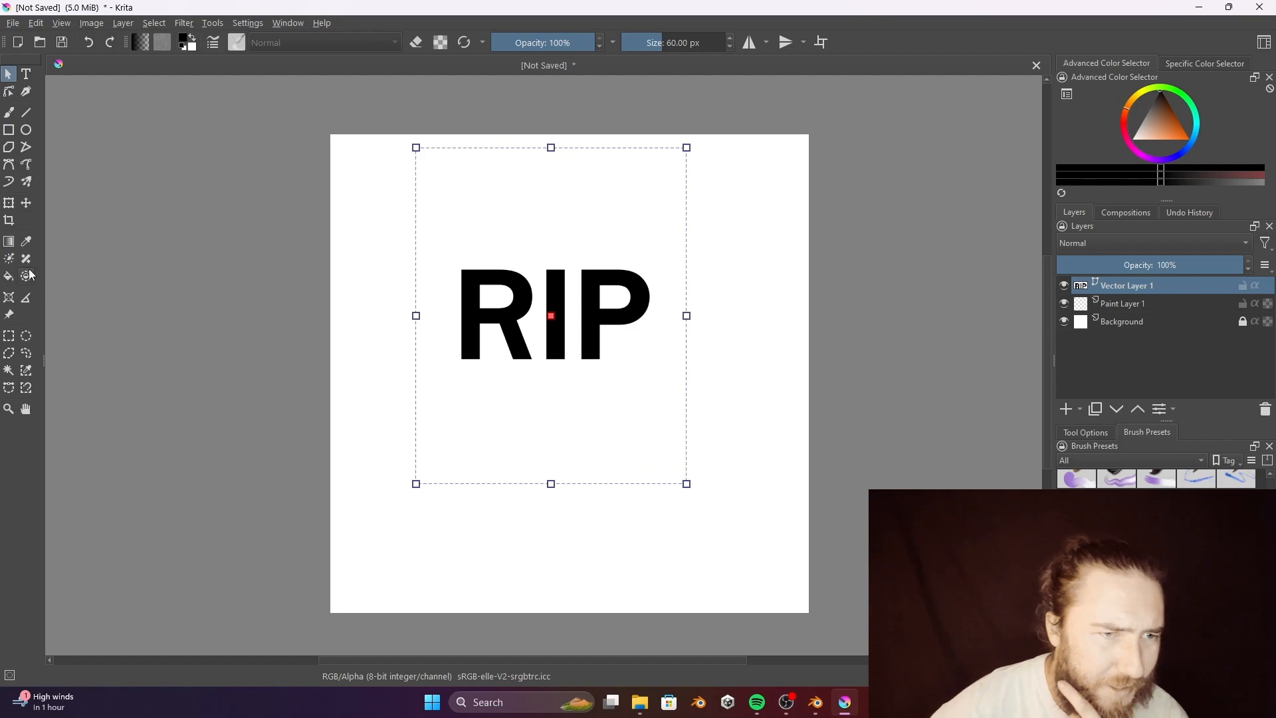
{"action": "left_click", "coordinate": [8, 204]}
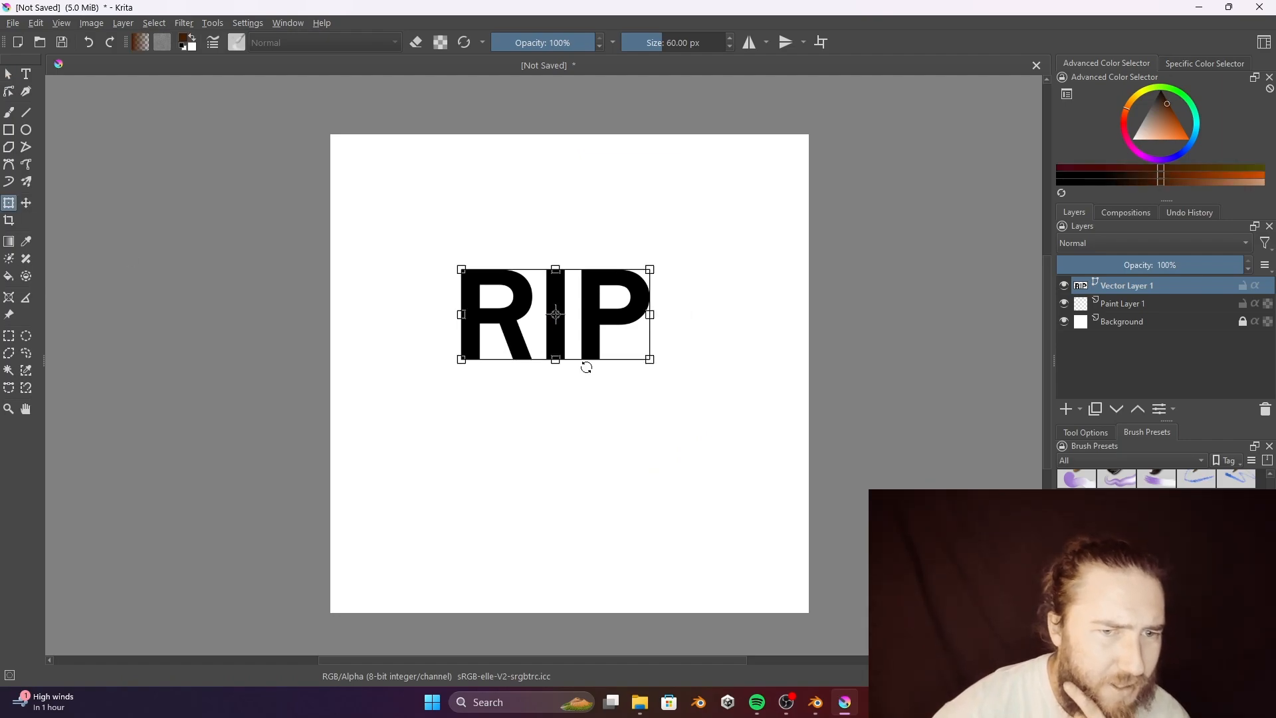
{"action": "mouse_move", "coordinate": [622, 354]}
{"action": "left_mouse_down"}
{"action": "mouse_move", "coordinate": [664, 357]}
{"action": "mouse_move", "coordinate": [602, 360]}
{"action": "left_mouse_up"}
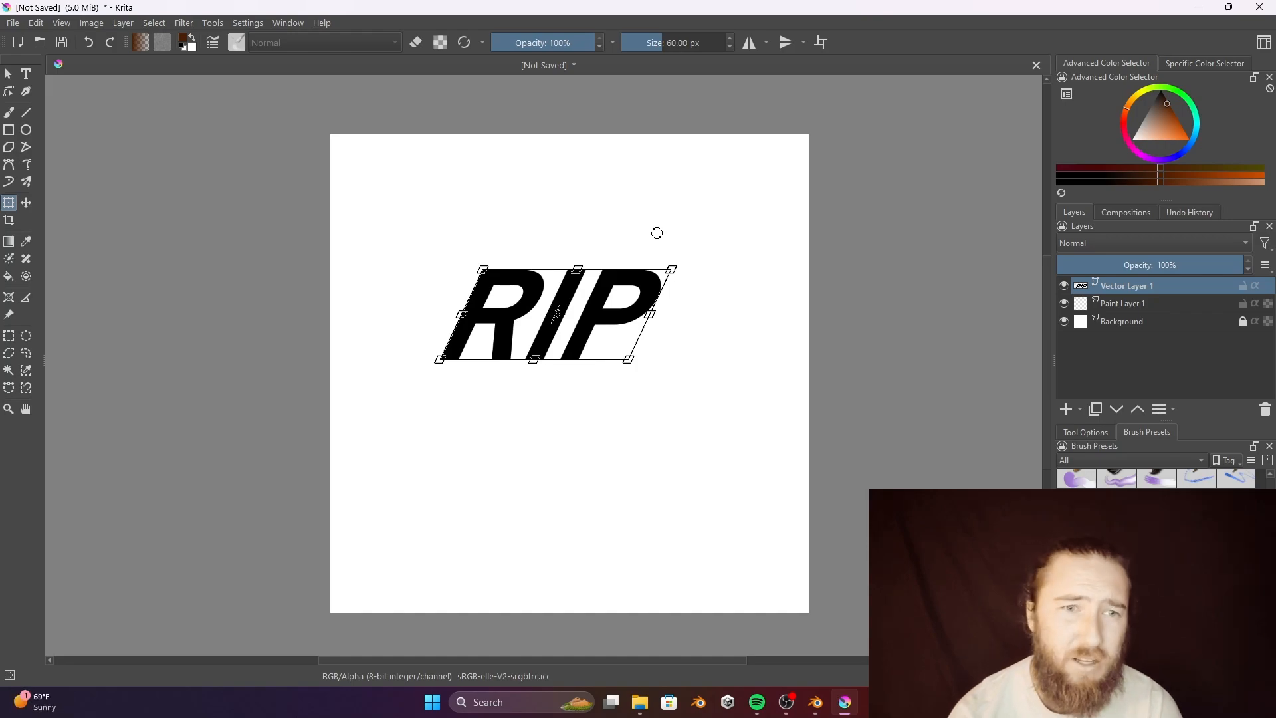
On Paint Layer 1, paint black jagged, branching cracks around the "RIP" text near all four canvas corners with the 40 px Basic-1 brush.
{"action": "scroll", "coordinate": [1158, 558], "scroll_direction": "down", "scroll_amount": 8}
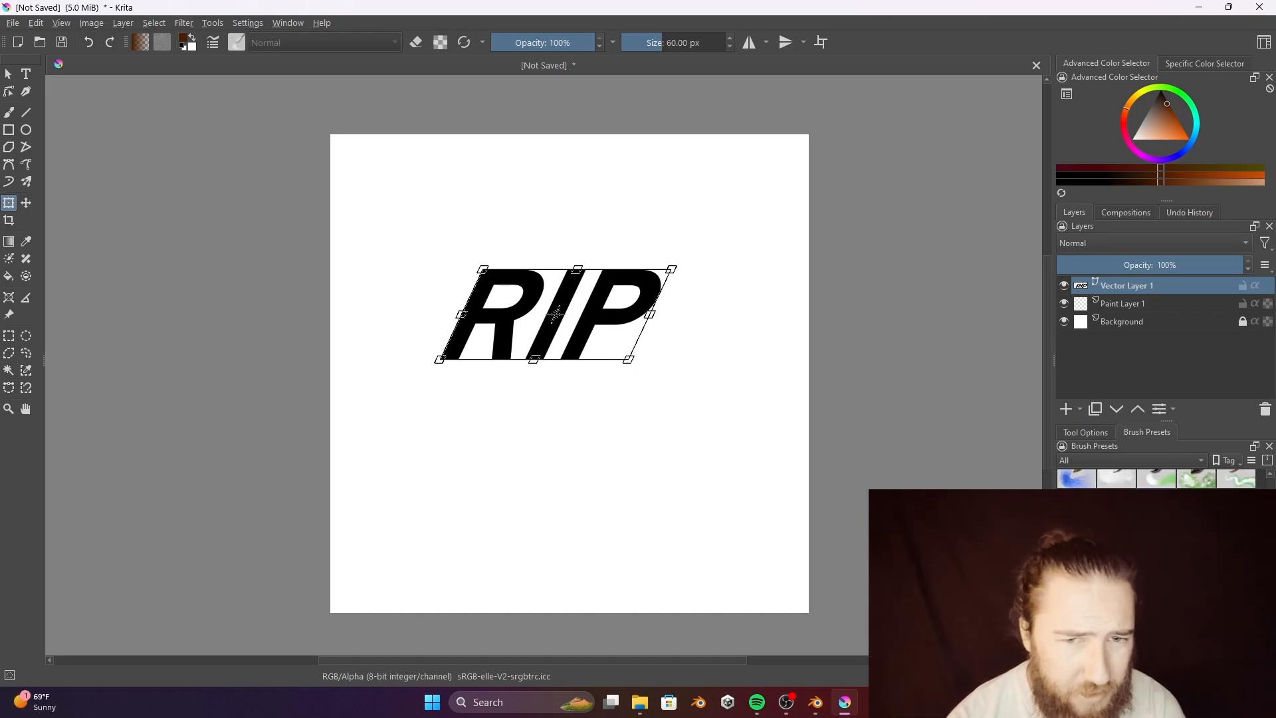
{"action": "scroll", "coordinate": [1158, 558], "scroll_direction": "up", "scroll_amount": 10}
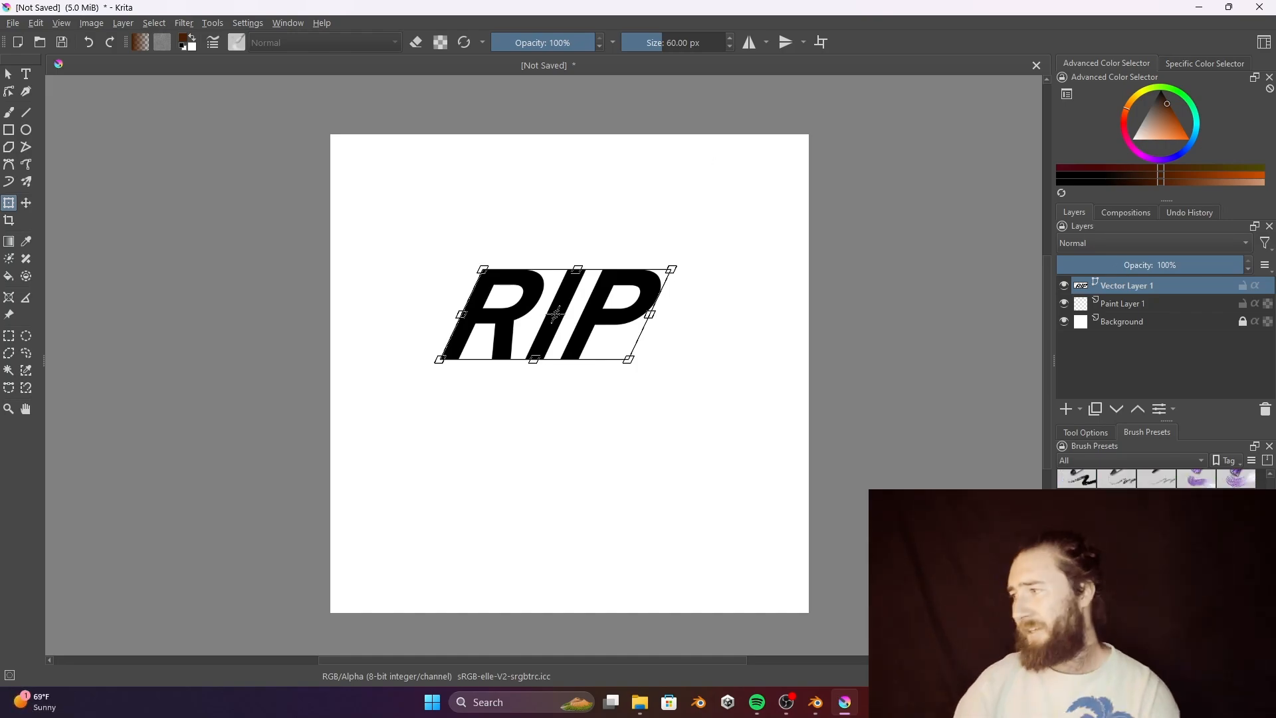
{"action": "scroll", "coordinate": [1158, 558], "scroll_direction": "down", "scroll_amount": 8}
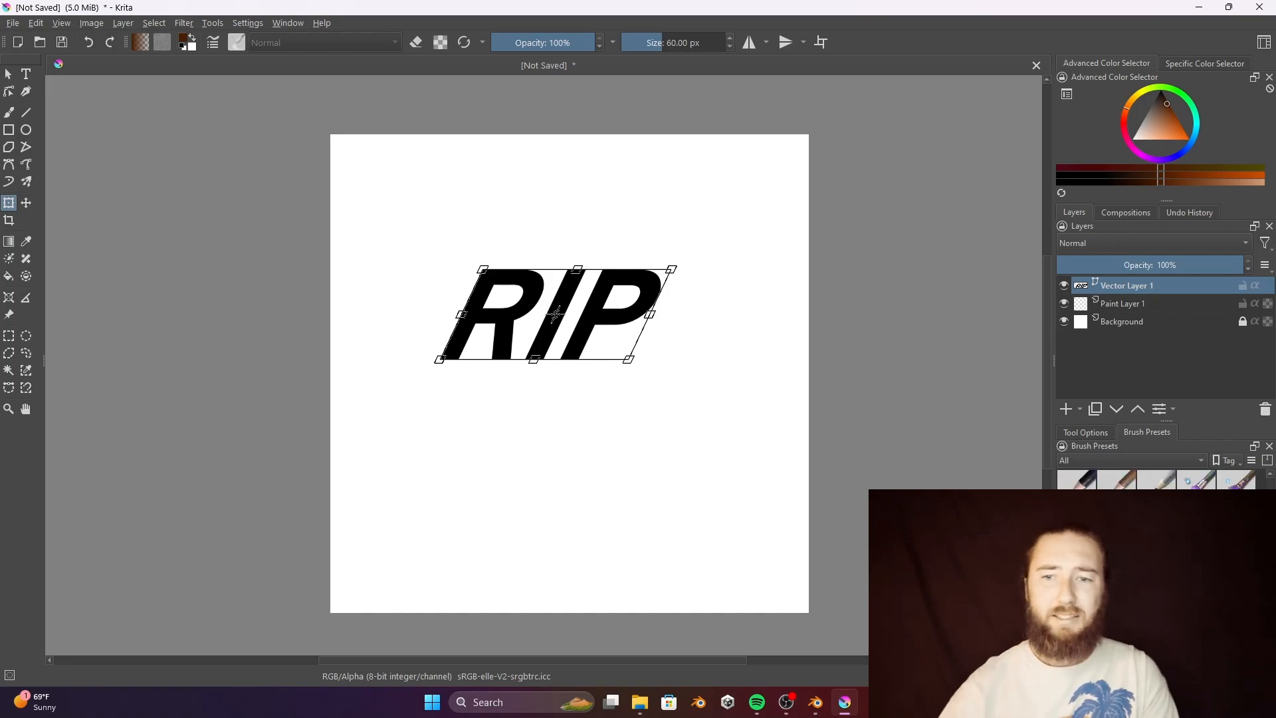
{"action": "scroll", "coordinate": [1158, 559], "scroll_direction": "up", "scroll_amount": 10}
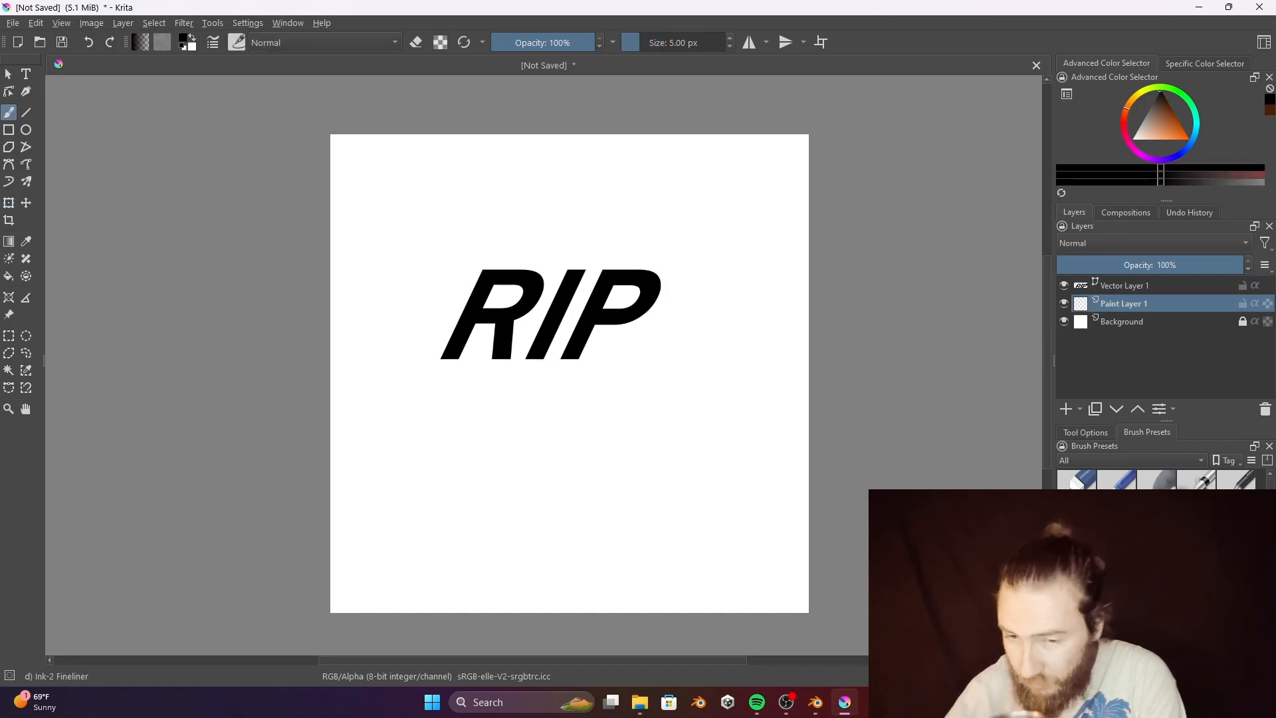
{"action": "left_click", "coordinate": [1237, 490]}
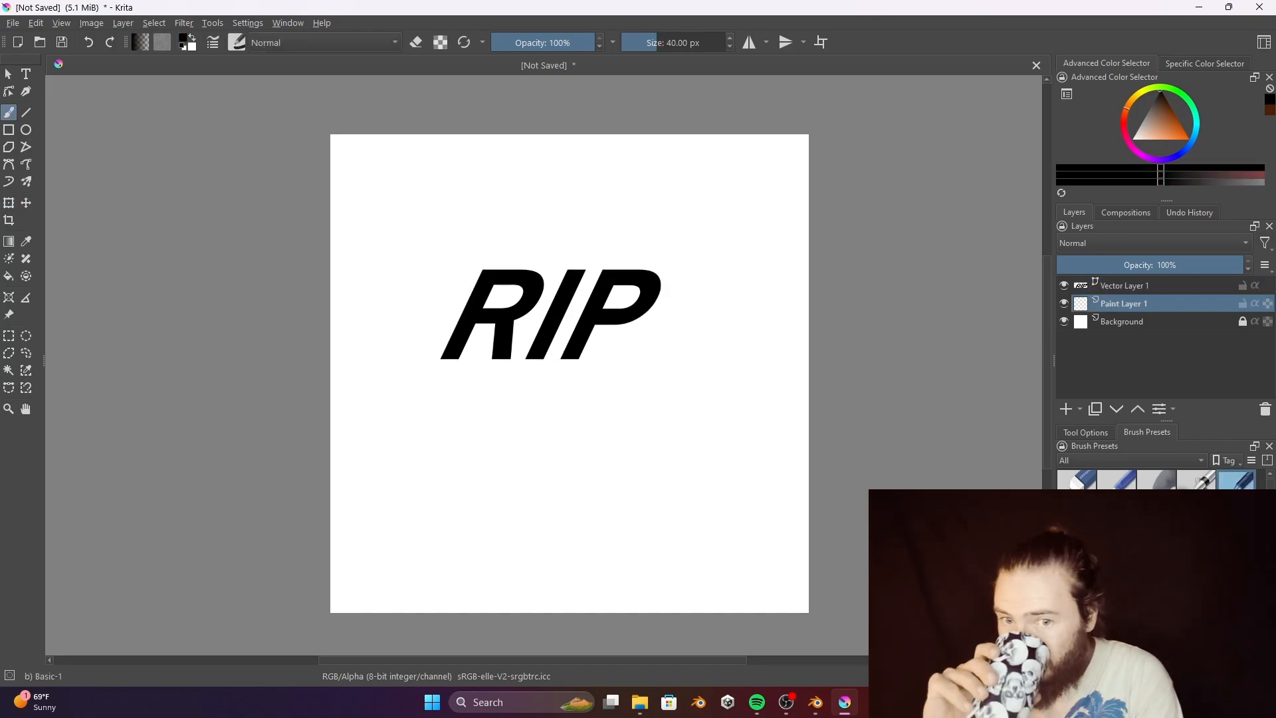
{"action": "mouse_move", "coordinate": [701, 158]}
{"action": "left_mouse_down"}
{"action": "mouse_move", "coordinate": [678, 192]}
{"action": "mouse_move", "coordinate": [620, 202]}
{"action": "mouse_move", "coordinate": [617, 225]}
{"action": "left_mouse_up"}
{"action": "mouse_move", "coordinate": [667, 374]}
{"action": "left_mouse_down"}
{"action": "mouse_move", "coordinate": [696, 407]}
{"action": "mouse_move", "coordinate": [711, 472]}
{"action": "mouse_move", "coordinate": [775, 491]}
{"action": "left_mouse_up"}
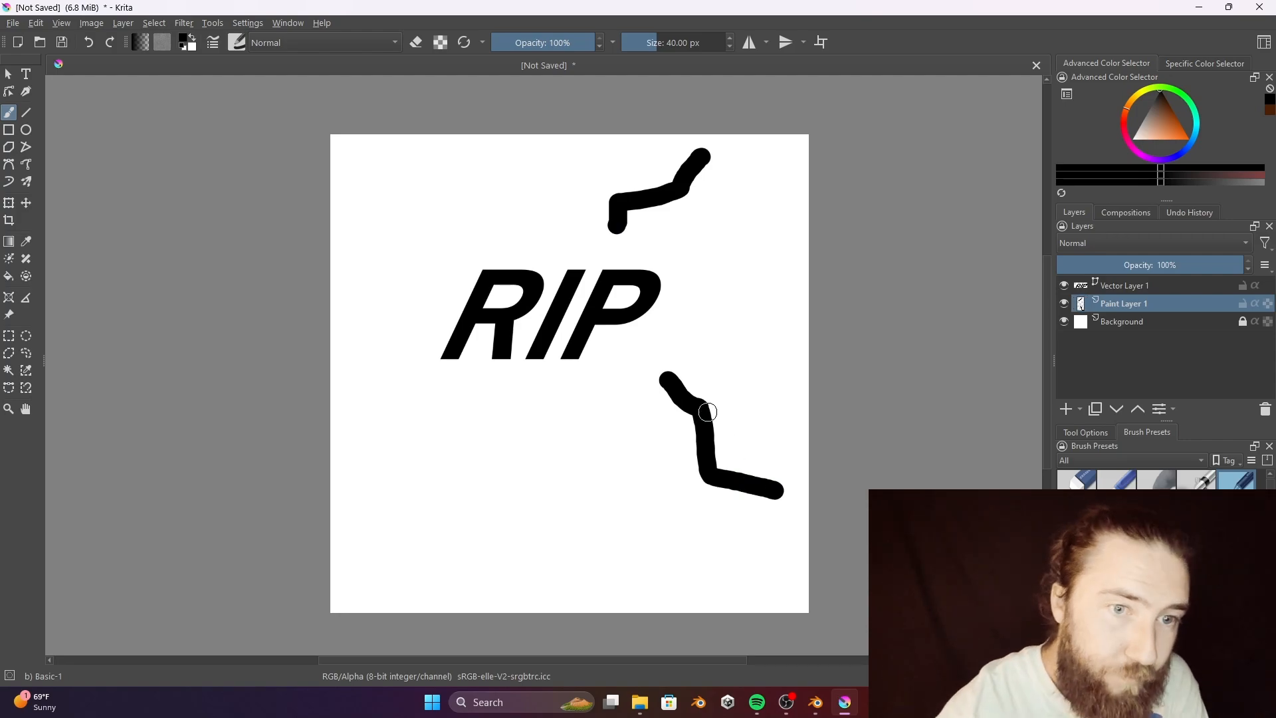
{"action": "left_click_drag", "start_coordinate": [708, 415], "coordinate": [701, 369]}
{"action": "mouse_move", "coordinate": [385, 573]}
{"action": "left_mouse_down"}
{"action": "mouse_move", "coordinate": [452, 574]}
{"action": "mouse_move", "coordinate": [509, 493]}
{"action": "mouse_move", "coordinate": [512, 433]}
{"action": "left_mouse_up"}
{"action": "mouse_move", "coordinate": [503, 492]}
{"action": "left_mouse_down"}
{"action": "mouse_move", "coordinate": [564, 471]}
{"action": "mouse_move", "coordinate": [567, 440]}
{"action": "mouse_move", "coordinate": [588, 470]}
{"action": "left_mouse_up"}
{"action": "mouse_move", "coordinate": [352, 164]}
{"action": "left_mouse_down"}
{"action": "mouse_move", "coordinate": [406, 185]}
{"action": "mouse_move", "coordinate": [418, 264]}
{"action": "left_mouse_up"}
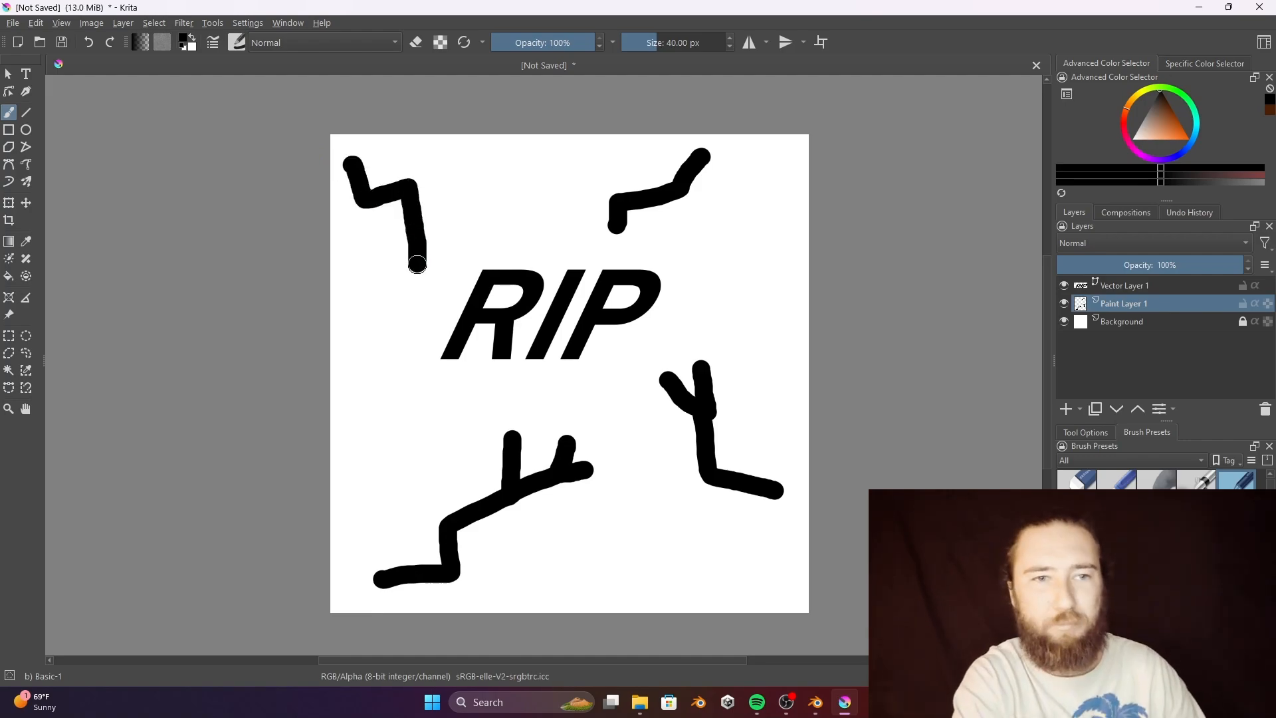
{"action": "left_click_drag", "start_coordinate": [409, 187], "coordinate": [459, 222]}
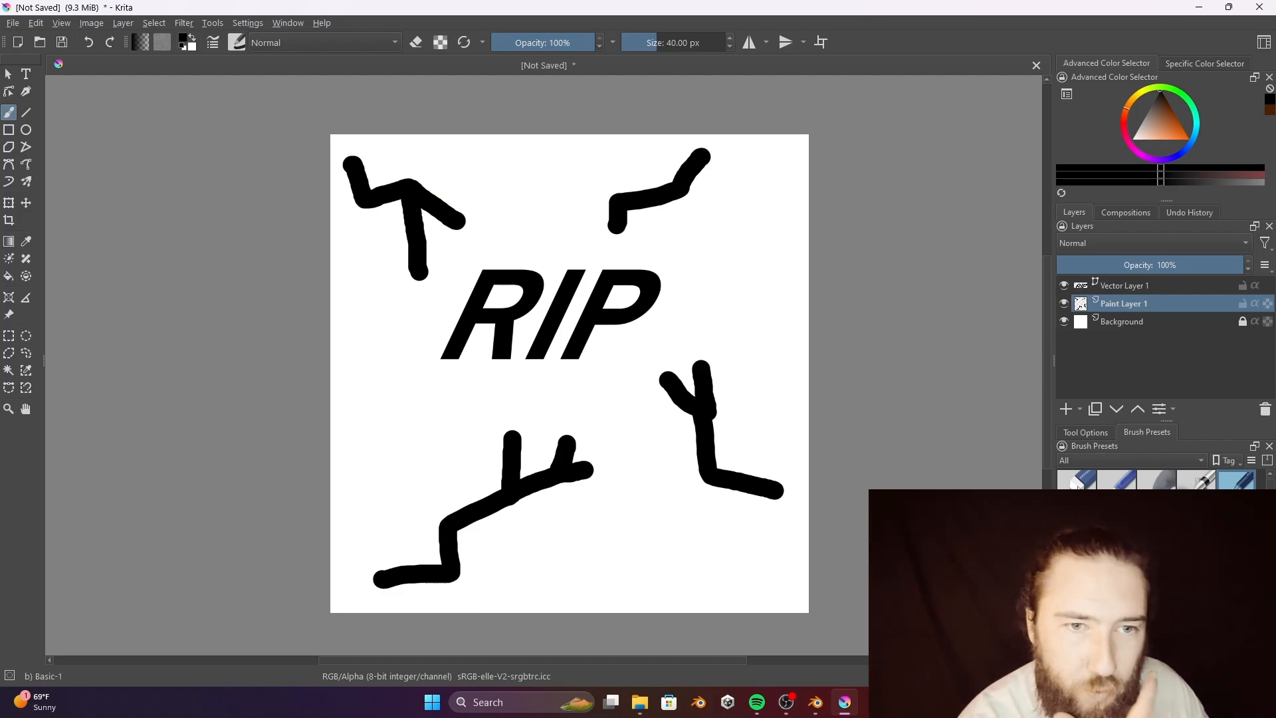
Taper the inner branch tips of the upper-left and lower-left cracks to points with the 50 px Eraser Circle brush.
{"action": "left_click", "coordinate": [1077, 481]}
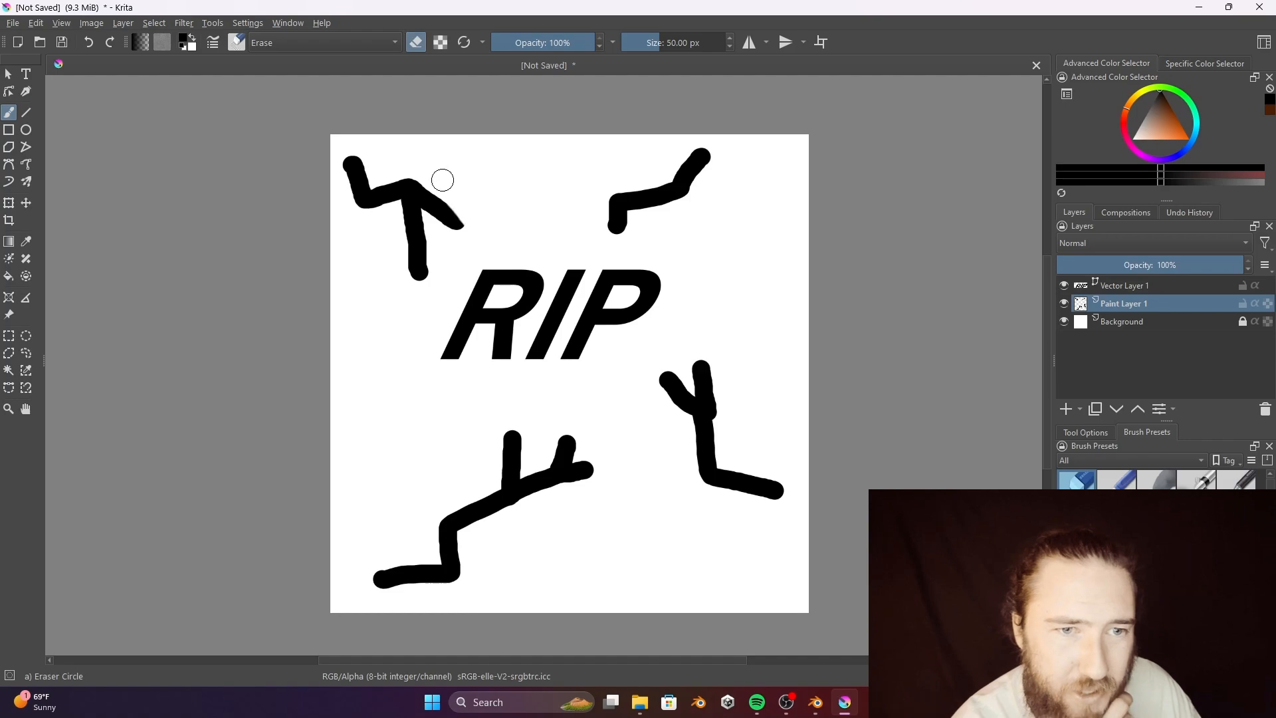
{"action": "mouse_move", "coordinate": [470, 233]}
{"action": "left_mouse_down"}
{"action": "mouse_move", "coordinate": [434, 227]}
{"action": "mouse_move", "coordinate": [421, 331]}
{"action": "mouse_move", "coordinate": [406, 279]}
{"action": "left_mouse_up"}
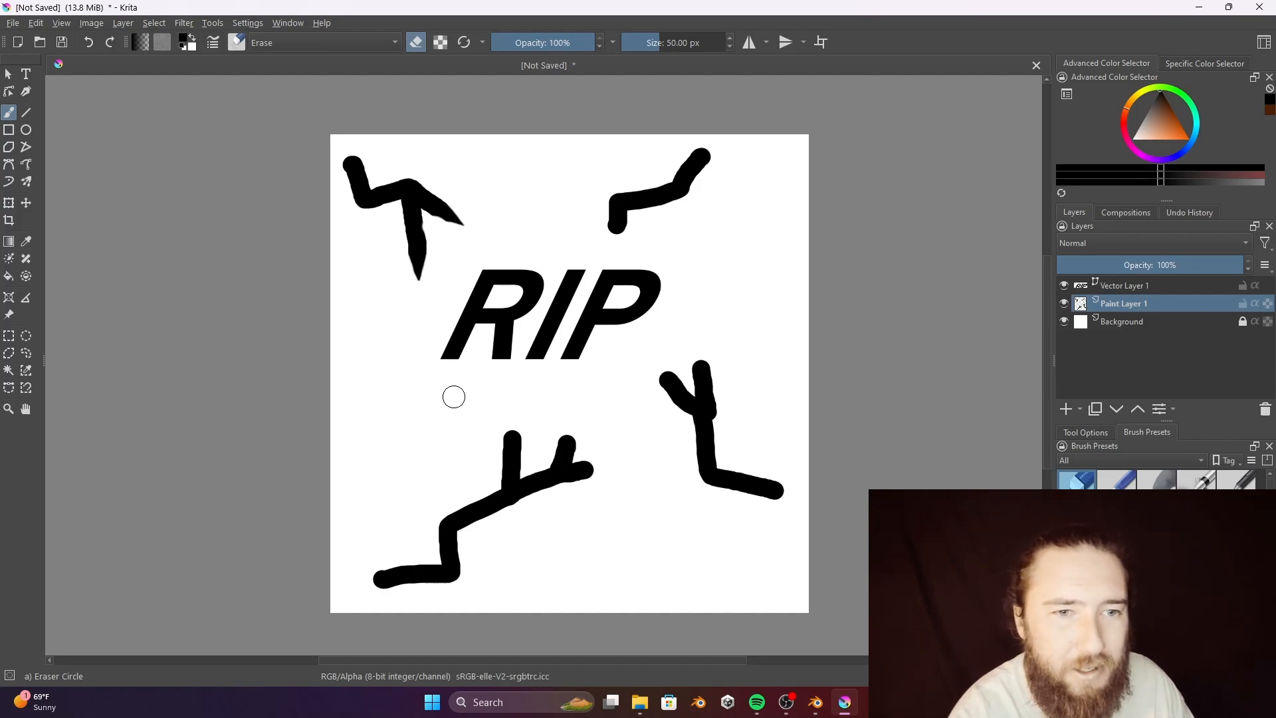
{"action": "mouse_move", "coordinate": [501, 456]}
{"action": "left_mouse_down"}
{"action": "mouse_move", "coordinate": [501, 419]}
{"action": "mouse_move", "coordinate": [523, 444]}
{"action": "mouse_move", "coordinate": [504, 409]}
{"action": "left_mouse_up"}
{"action": "key", "text": "ctrl+z"}
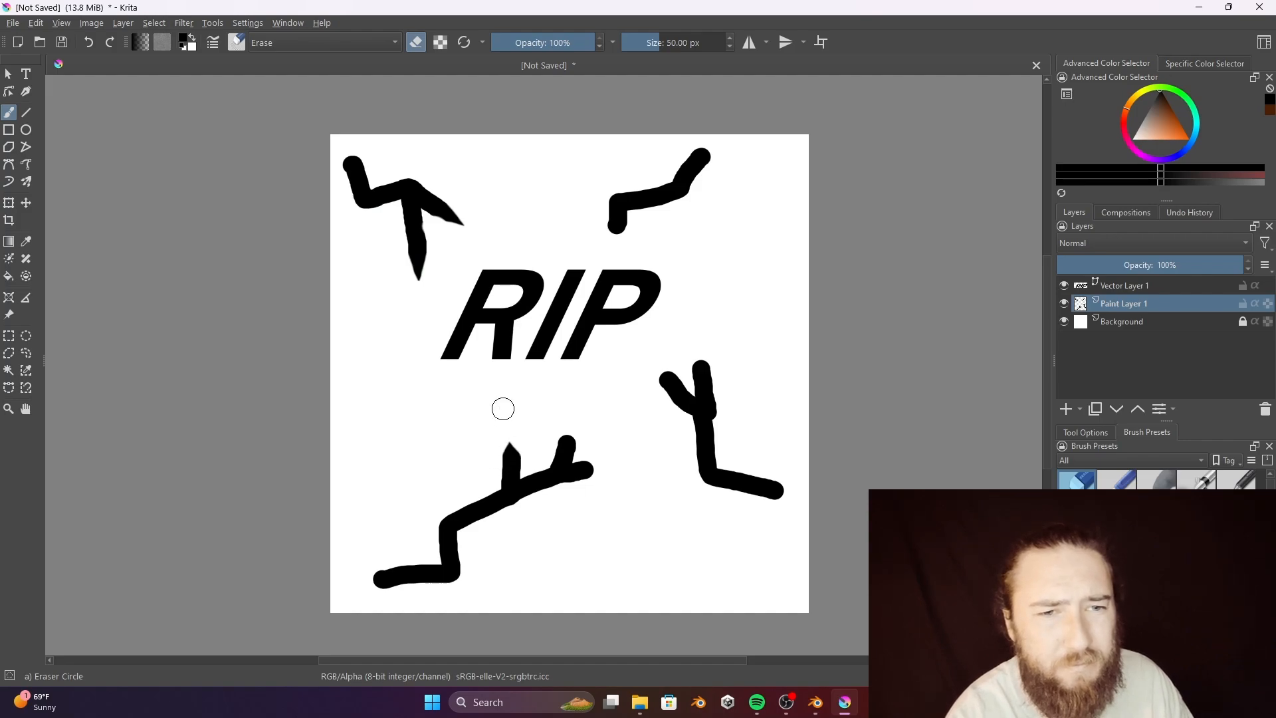
{"action": "mouse_move", "coordinate": [545, 453]}
{"action": "left_mouse_down"}
{"action": "mouse_move", "coordinate": [588, 419]}
{"action": "mouse_move", "coordinate": [586, 465]}
{"action": "left_mouse_up"}
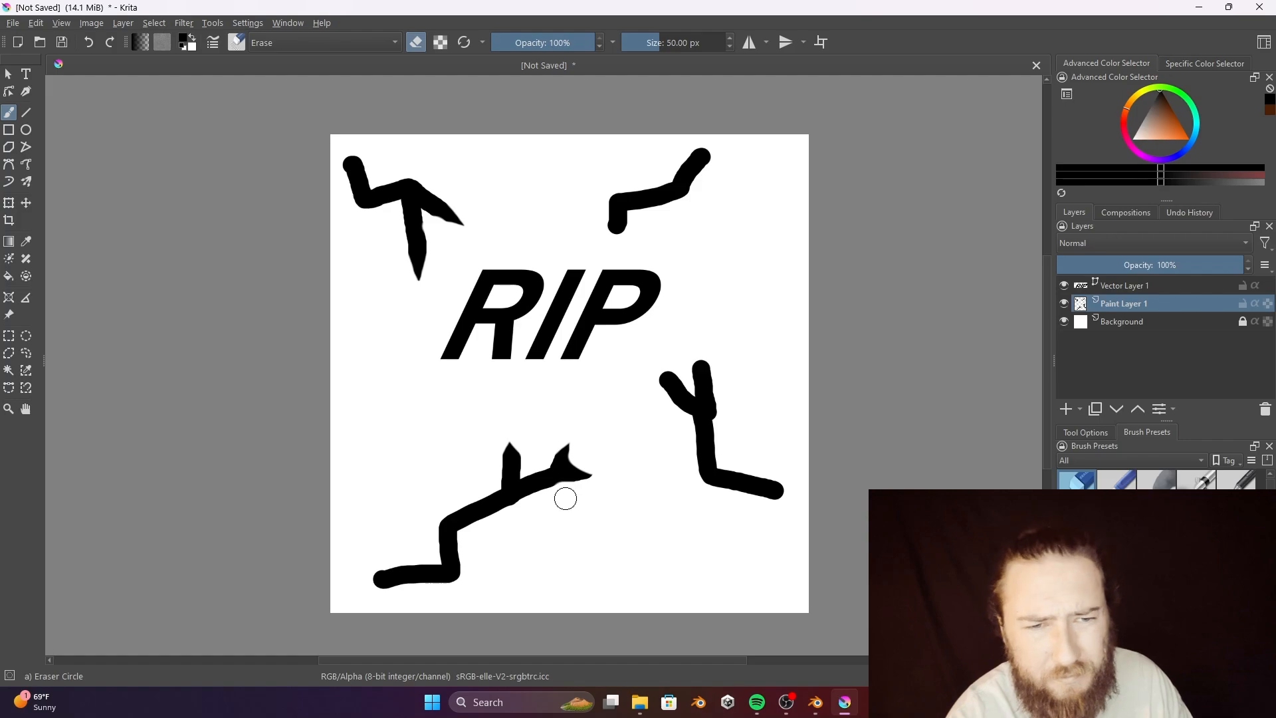
{"action": "left_click_drag", "start_coordinate": [557, 499], "coordinate": [644, 454]}
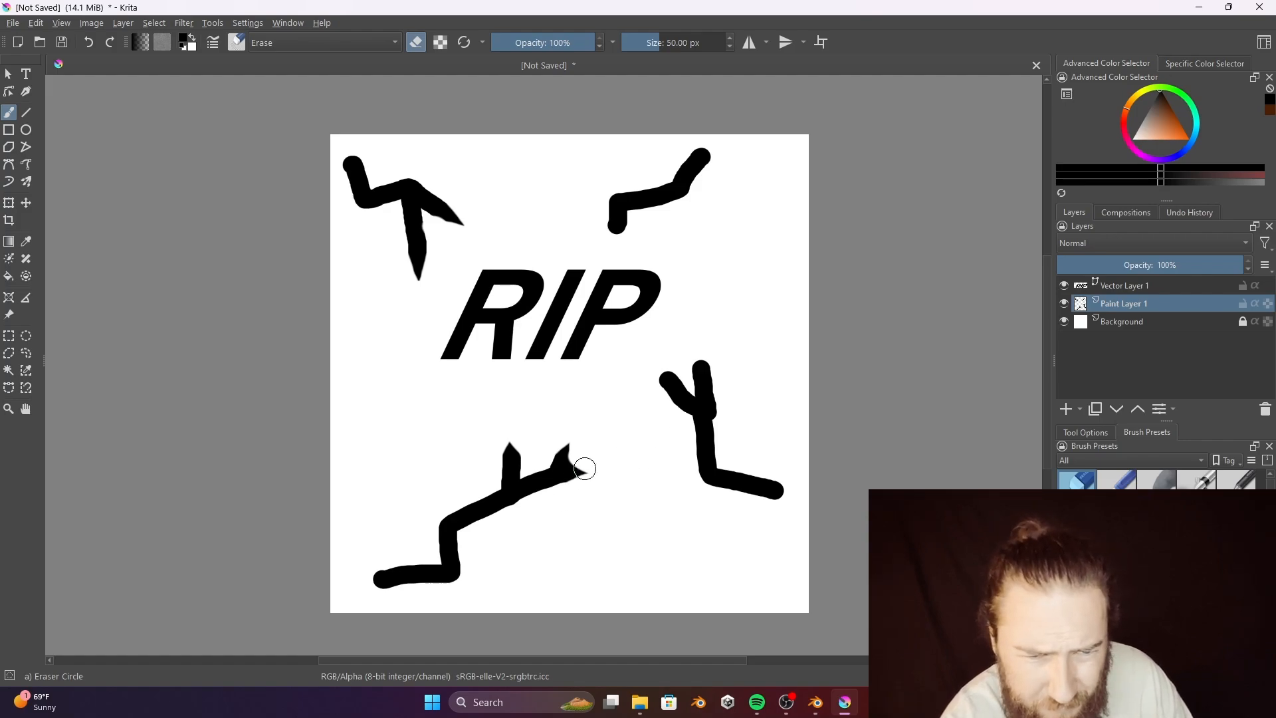
{"action": "left_click_drag", "start_coordinate": [569, 465], "coordinate": [596, 440]}
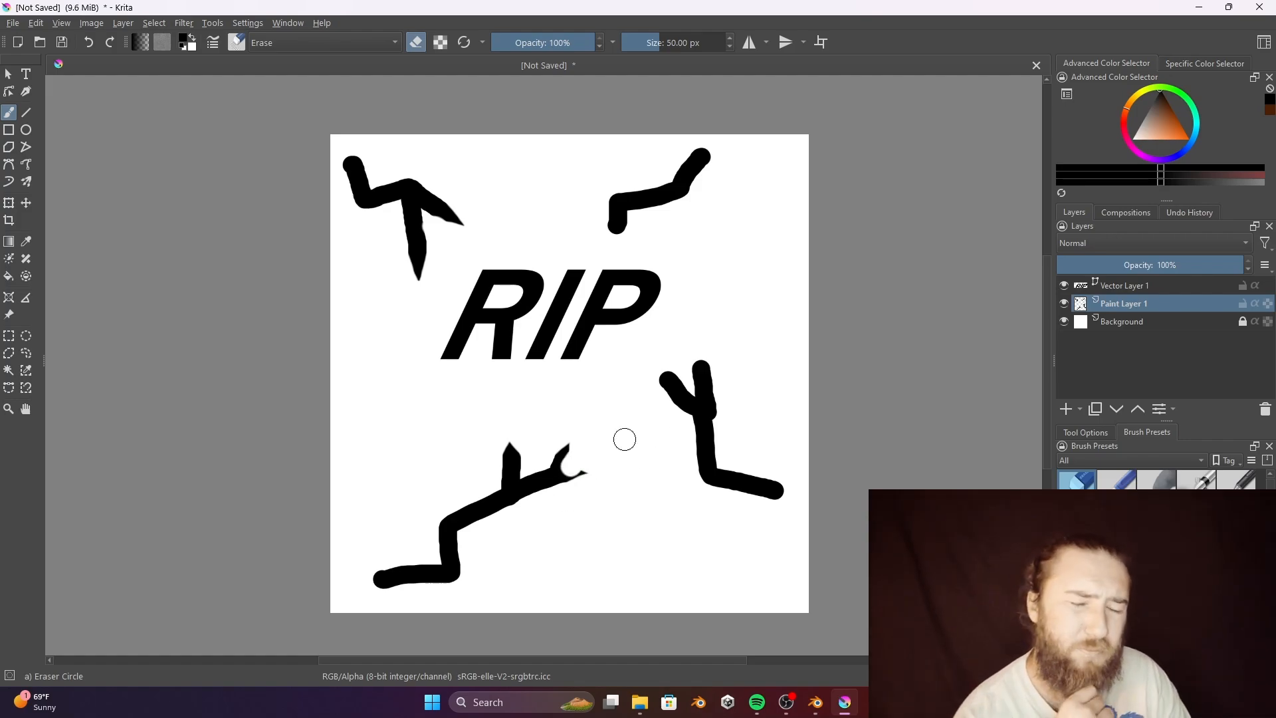
{"action": "key", "text": "ctrl+z"}
{"action": "left_click_drag", "start_coordinate": [575, 461], "coordinate": [615, 421]}
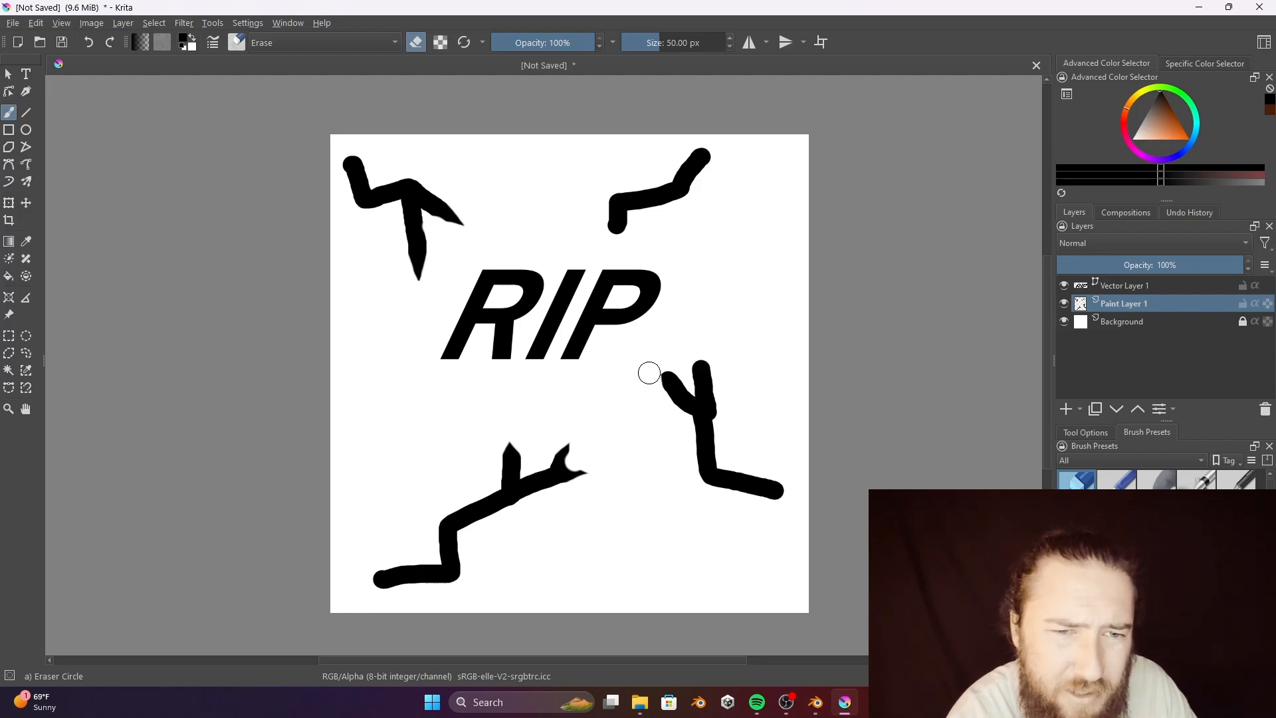
Sharpen the inner tips of the two right-hand cracks and erase the rounded outer ends of all four cracks.
{"action": "mouse_move", "coordinate": [683, 374]}
{"action": "left_mouse_down"}
{"action": "mouse_move", "coordinate": [662, 367]}
{"action": "mouse_move", "coordinate": [690, 348]}
{"action": "left_mouse_up"}
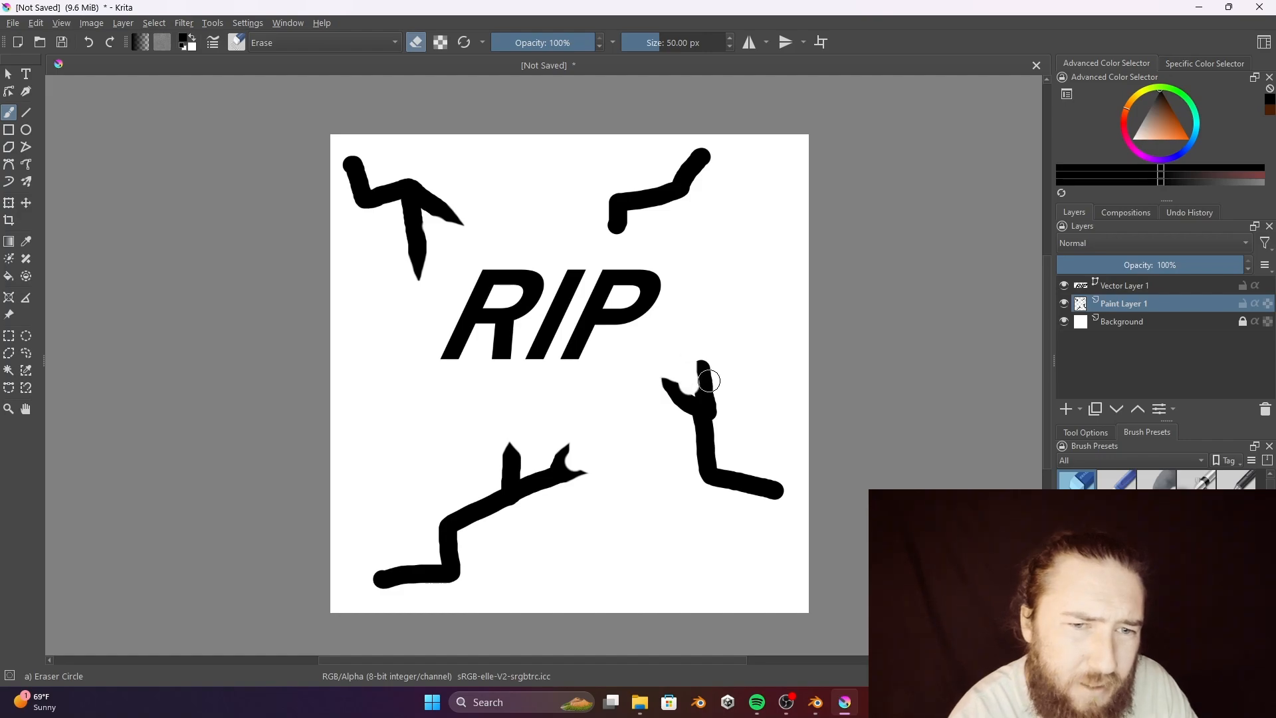
{"action": "left_click_drag", "start_coordinate": [709, 365], "coordinate": [716, 339]}
{"action": "left_click_drag", "start_coordinate": [724, 430], "coordinate": [723, 389]}
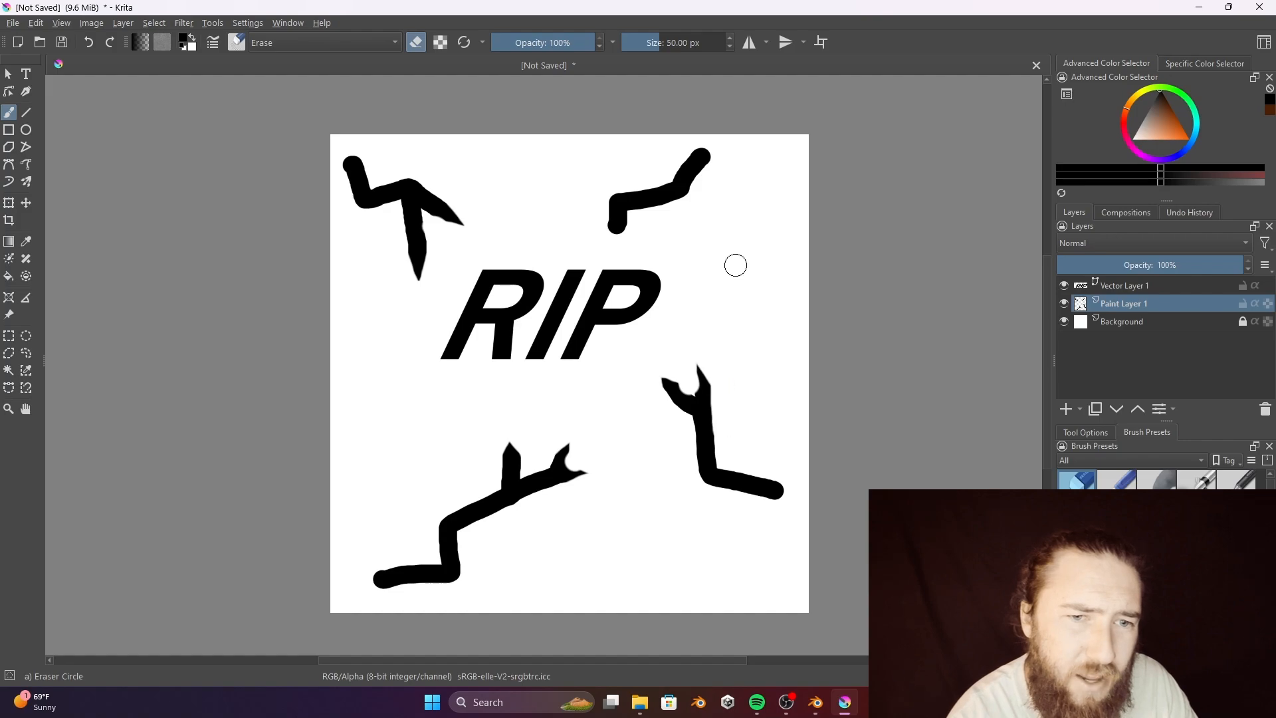
{"action": "left_click_drag", "start_coordinate": [798, 460], "coordinate": [786, 529]}
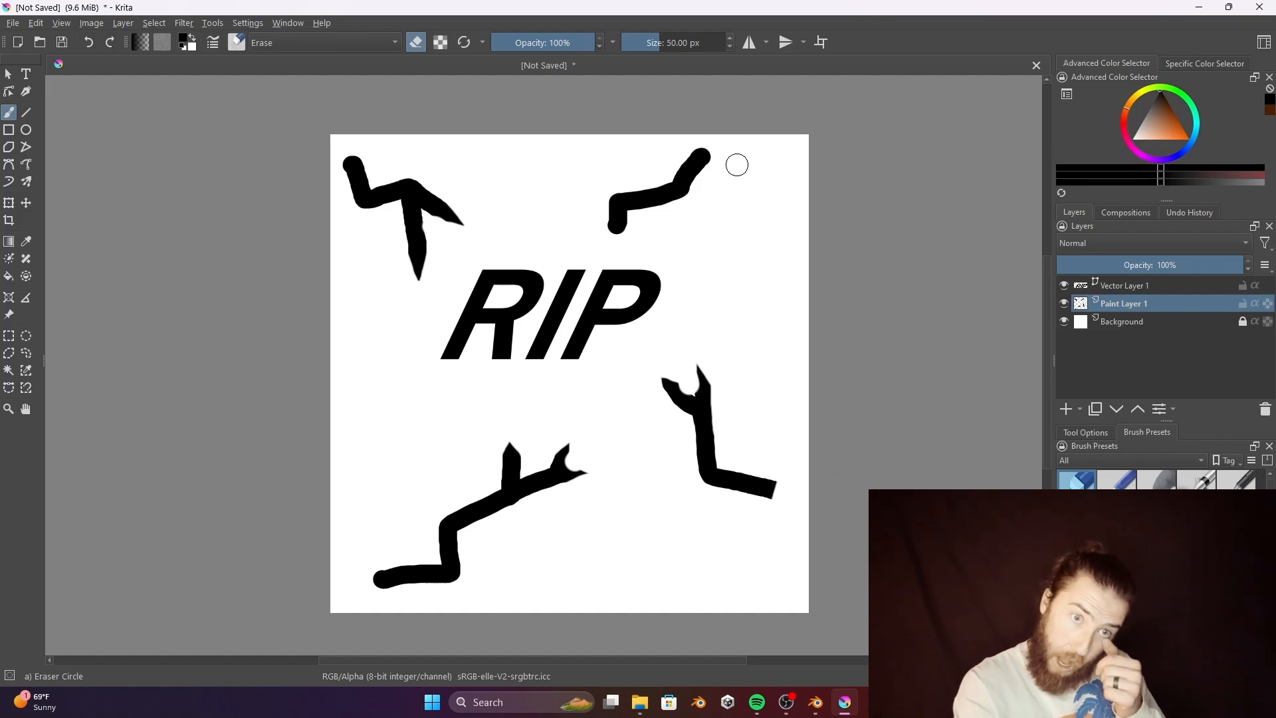
{"action": "left_click_drag", "start_coordinate": [736, 170], "coordinate": [679, 131]}
{"action": "left_click_drag", "start_coordinate": [636, 212], "coordinate": [607, 250]}
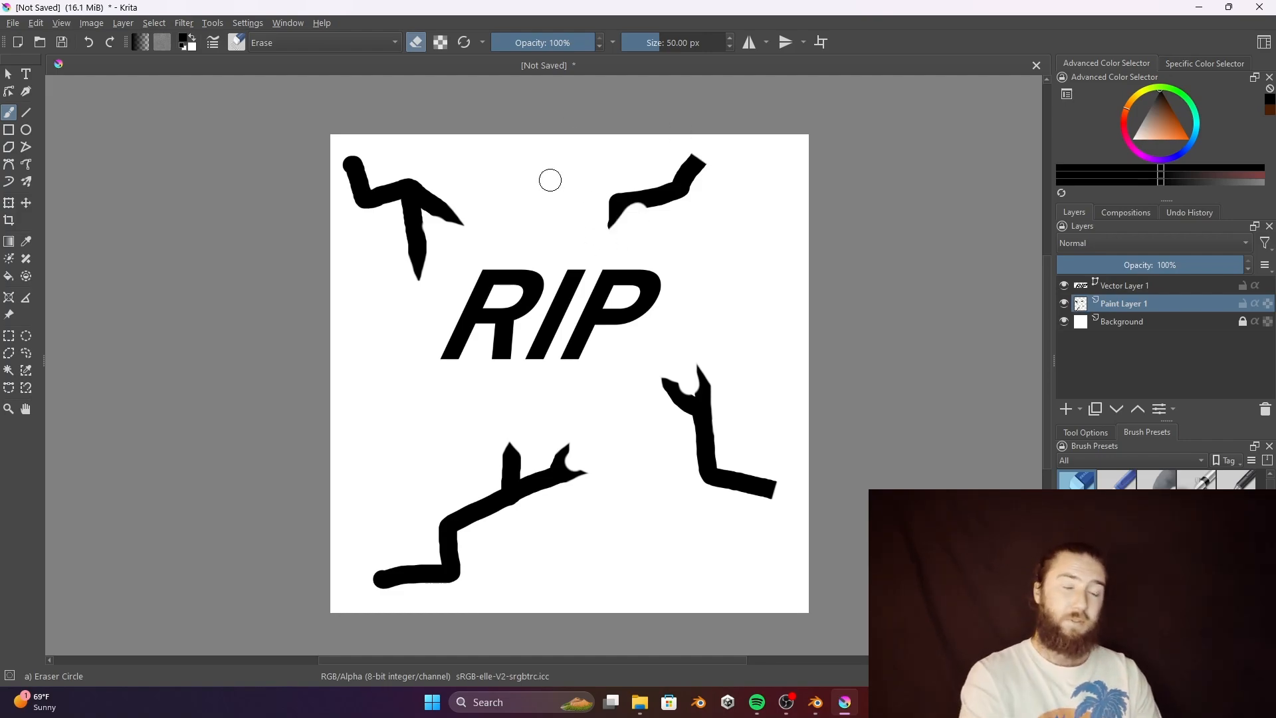
{"action": "left_click_drag", "start_coordinate": [367, 144], "coordinate": [328, 163]}
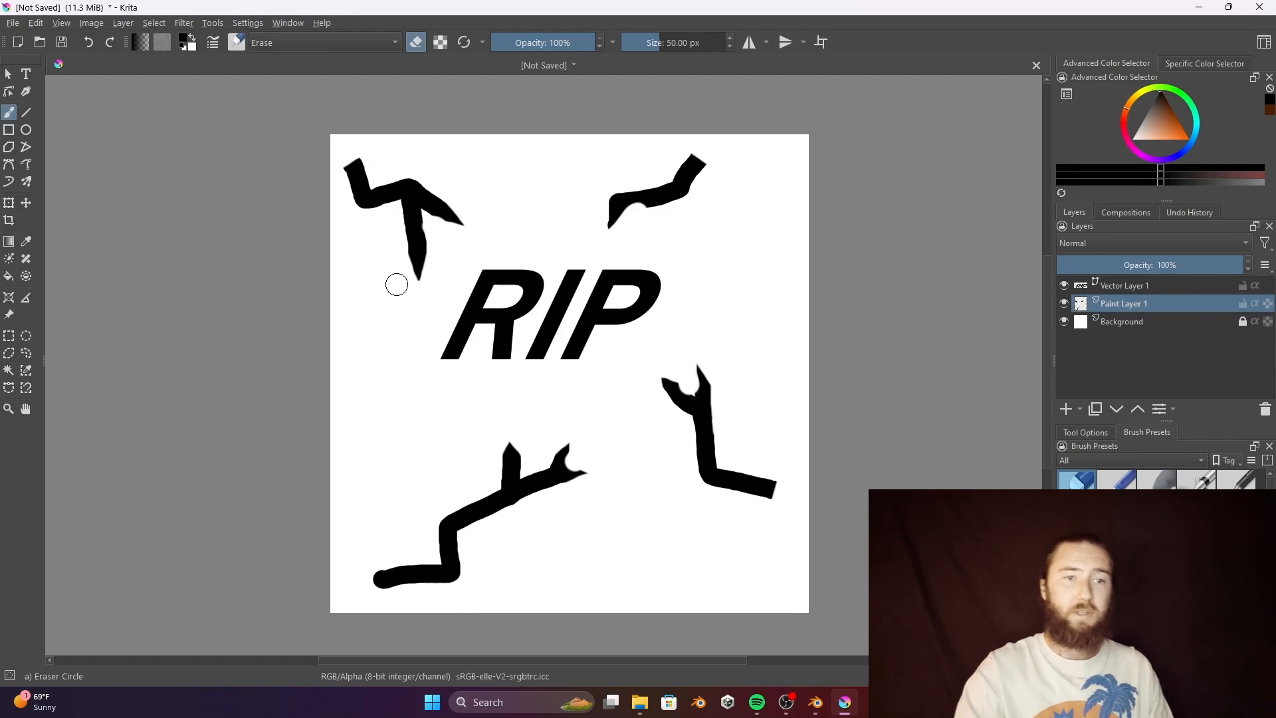
{"action": "left_click_drag", "start_coordinate": [359, 564], "coordinate": [458, 639]}
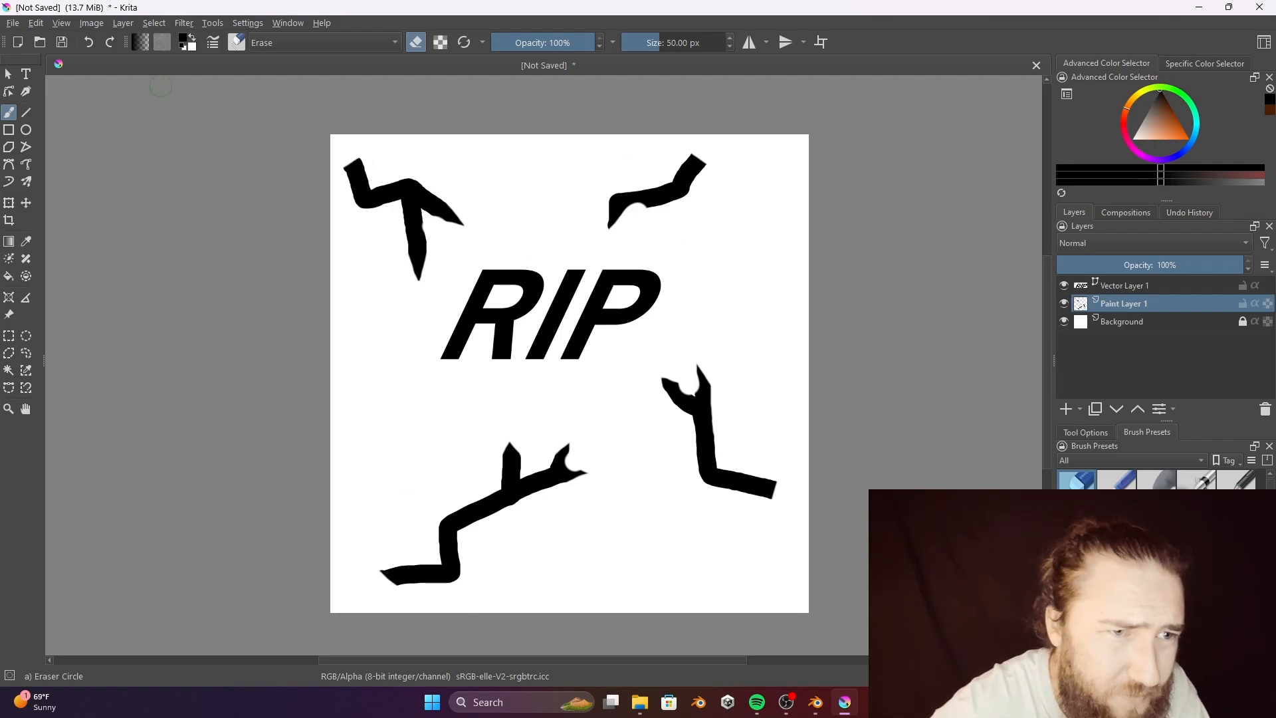
Save the image as a PNG named "tombstone text" in the image textures folder, accepting the default PNG export options.
{"action": "left_click", "coordinate": [14, 23]}
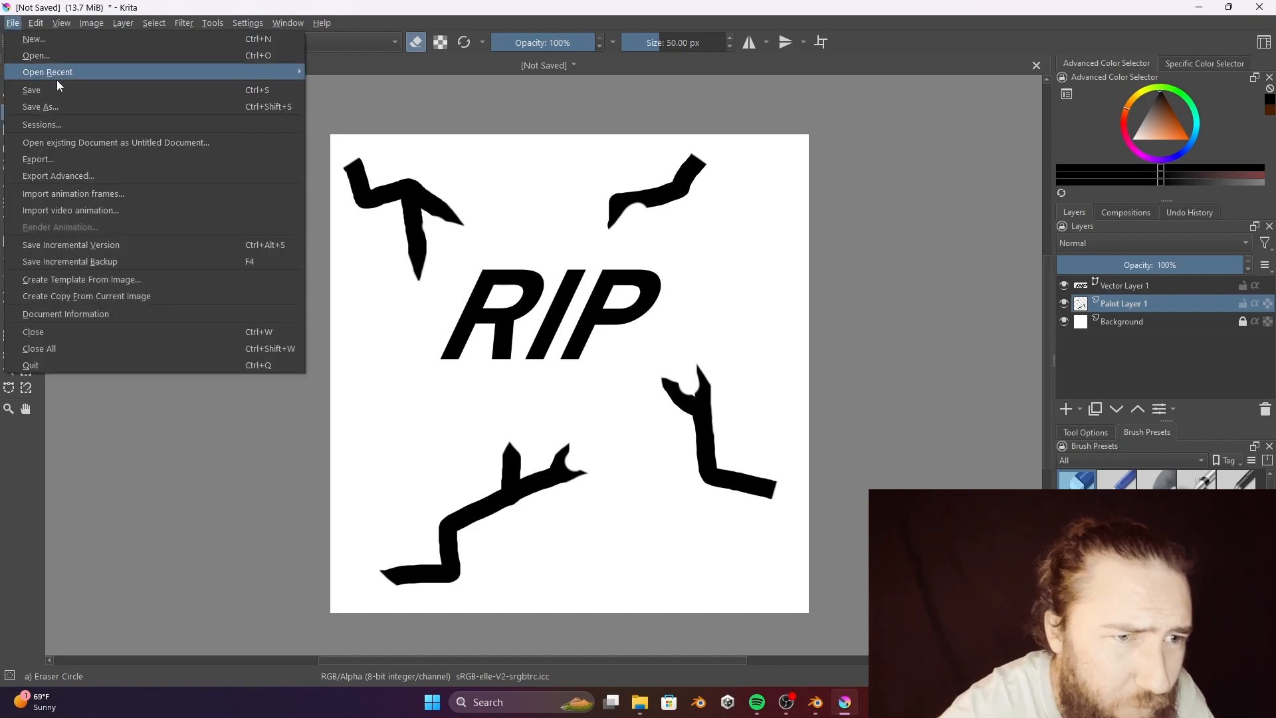
{"action": "left_click", "coordinate": [82, 109]}
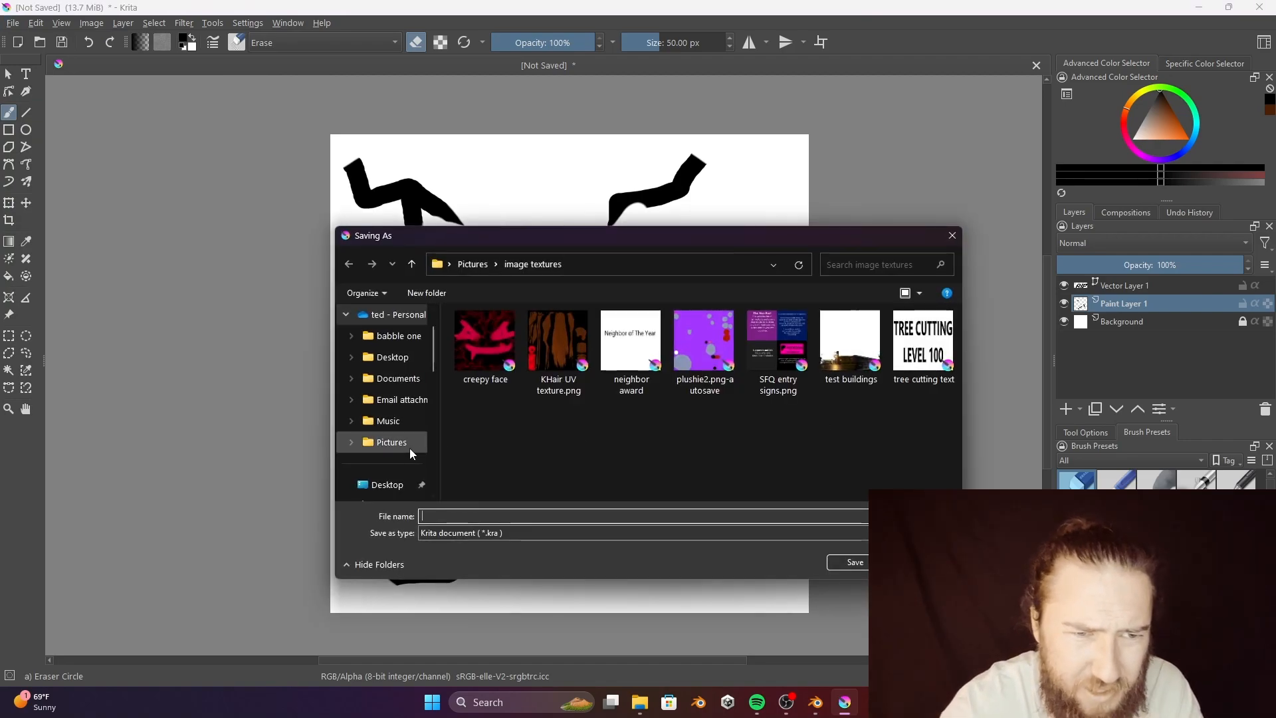
{"action": "scroll", "coordinate": [413, 439], "scroll_direction": "down", "scroll_amount": 5}
{"action": "scroll", "coordinate": [419, 425], "scroll_direction": "down", "scroll_amount": 5}
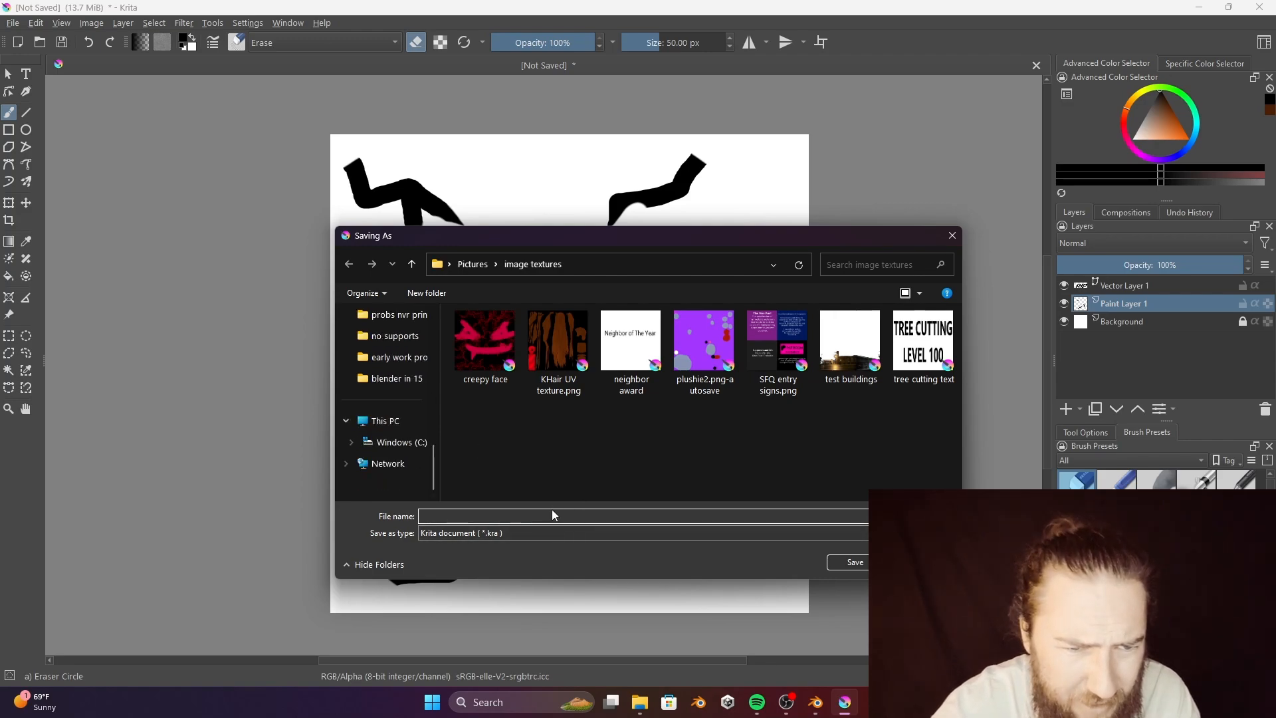
{"action": "left_click", "coordinate": [560, 533]}
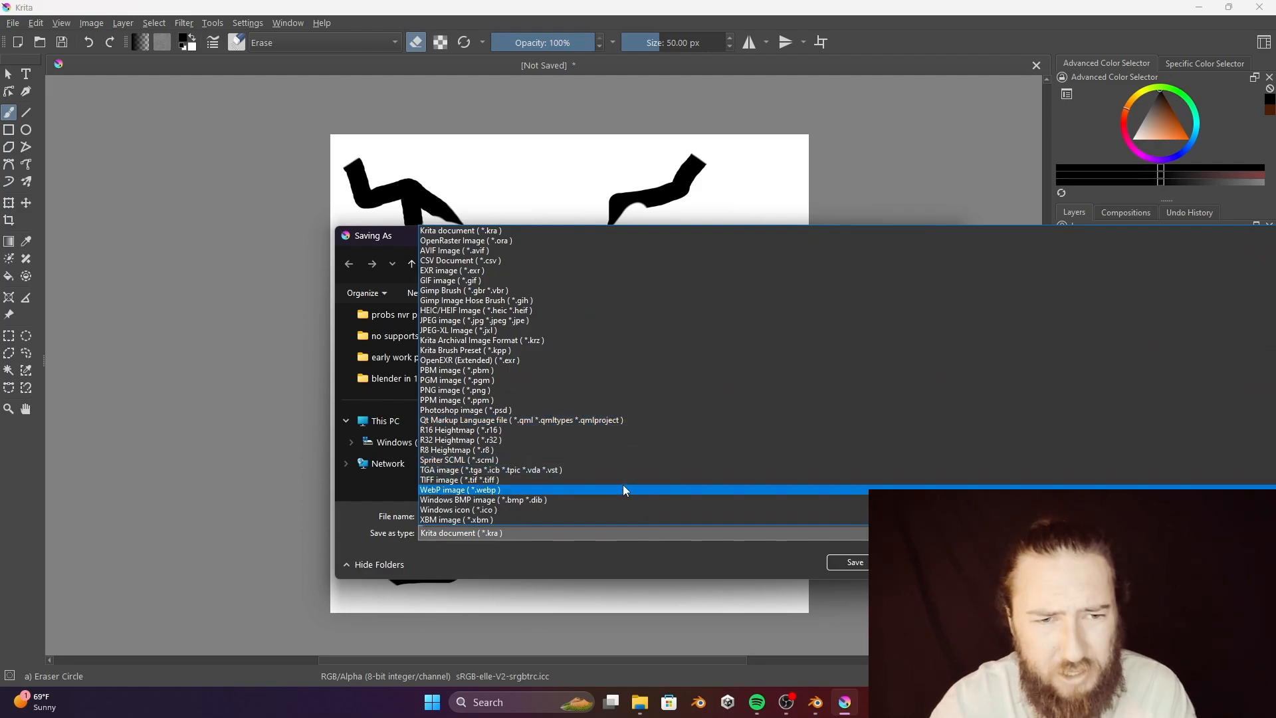
{"action": "left_click", "coordinate": [588, 395]}
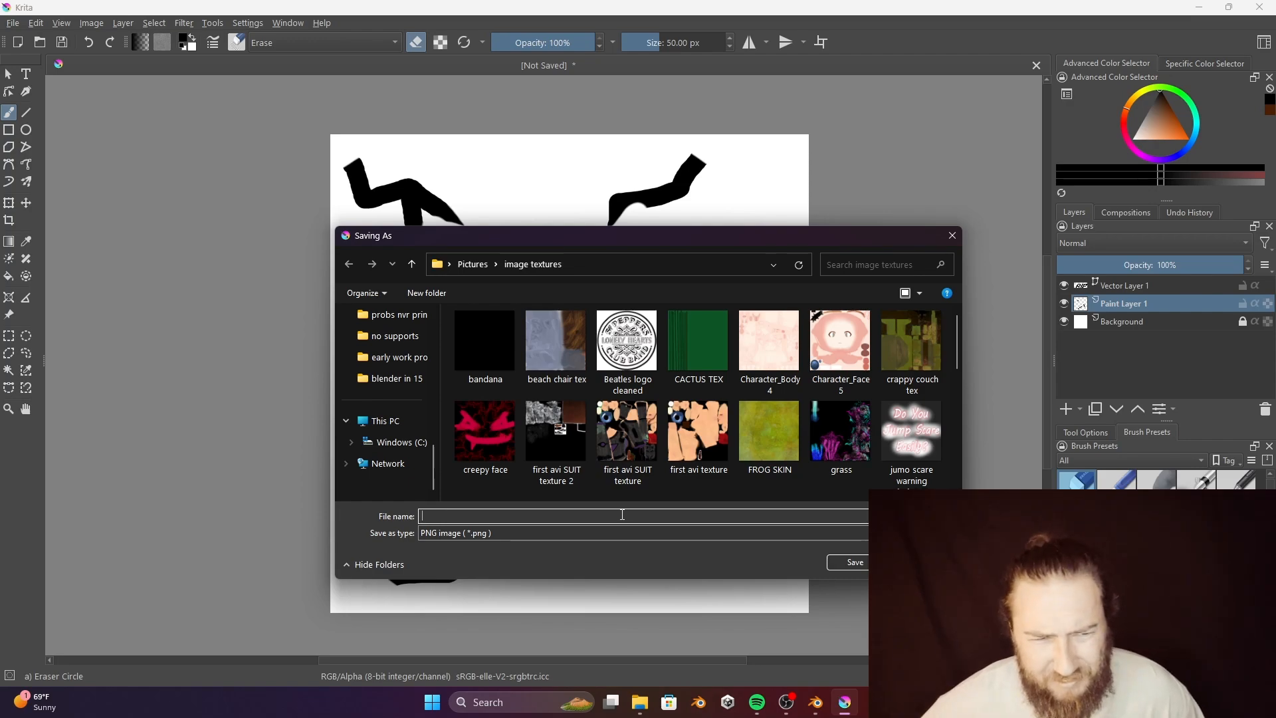
{"action": "type", "text": "T"}
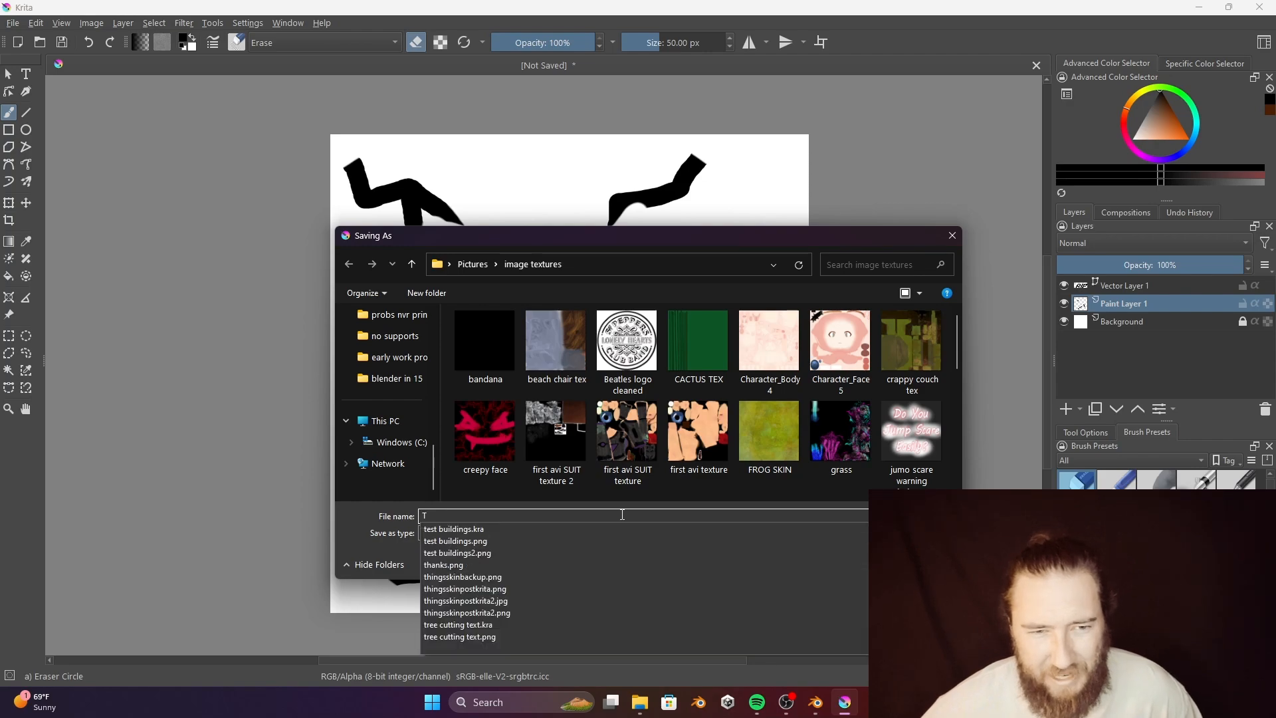
{"action": "type", "text": "OM"}
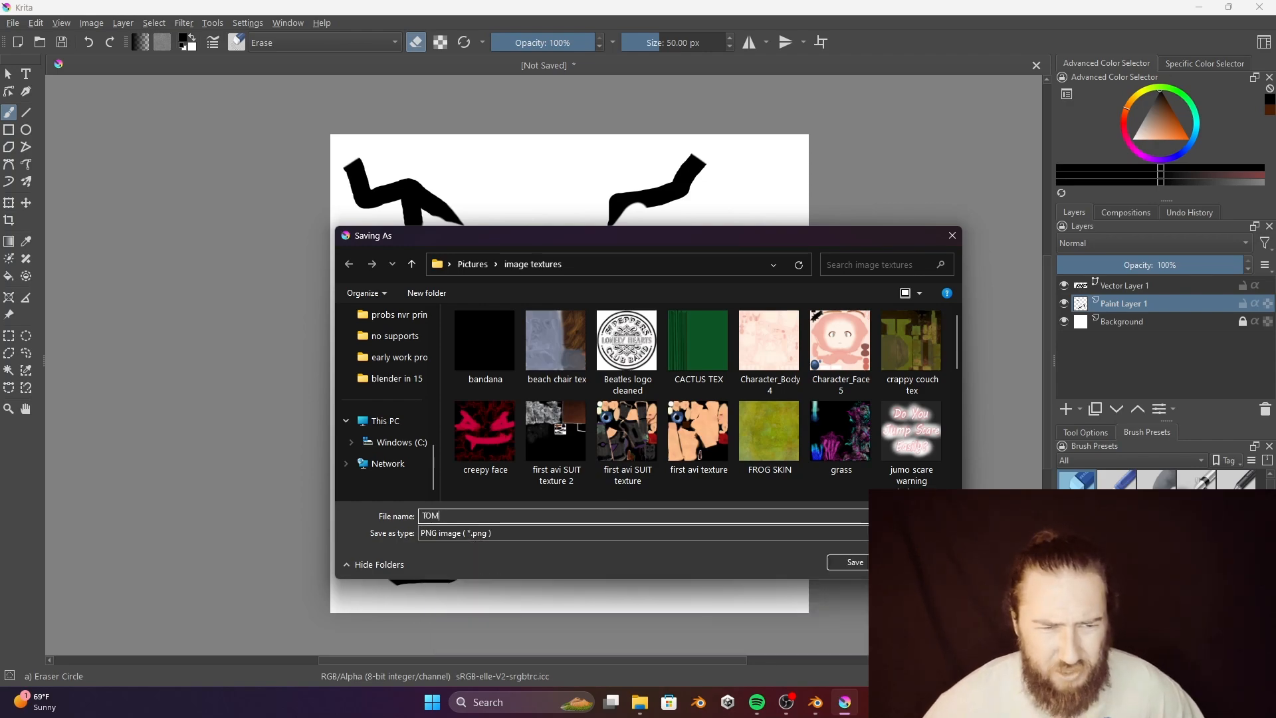
{"action": "type", "text": "Btombstone t"}
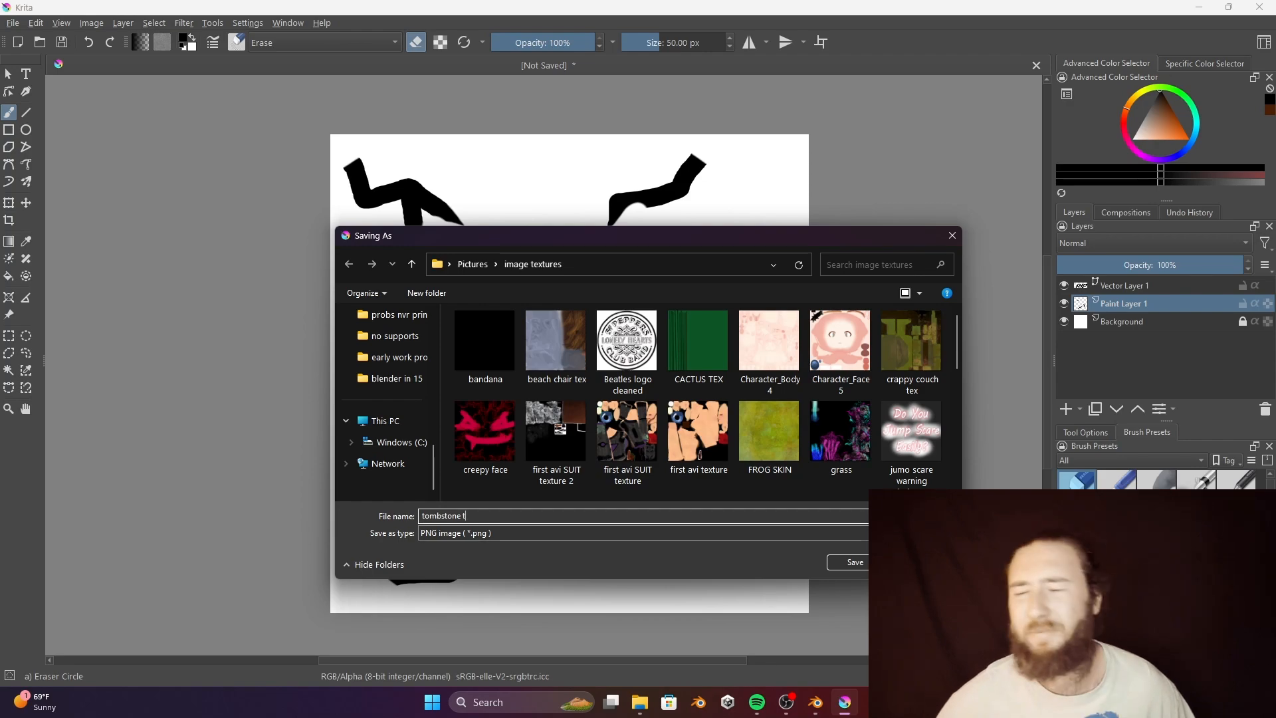
{"action": "type", "text": "ext"}
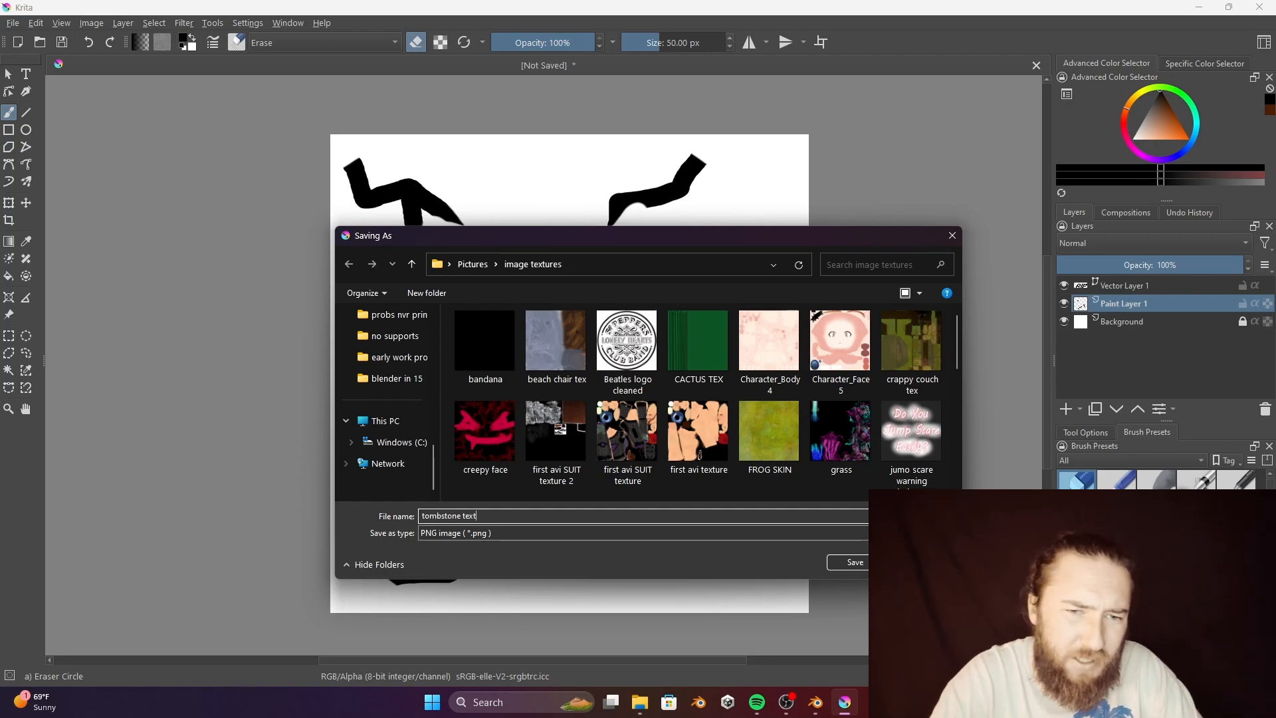
{"action": "left_click", "coordinate": [856, 566]}
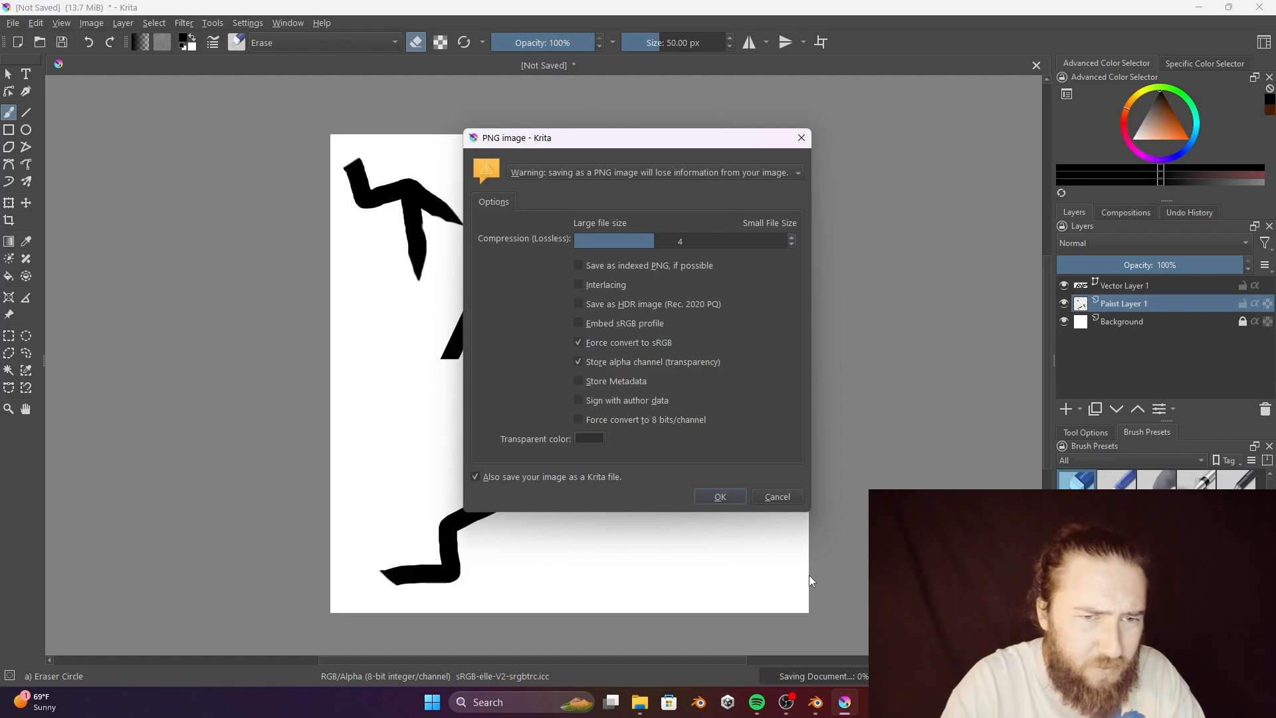
{"action": "left_click", "coordinate": [723, 495]}
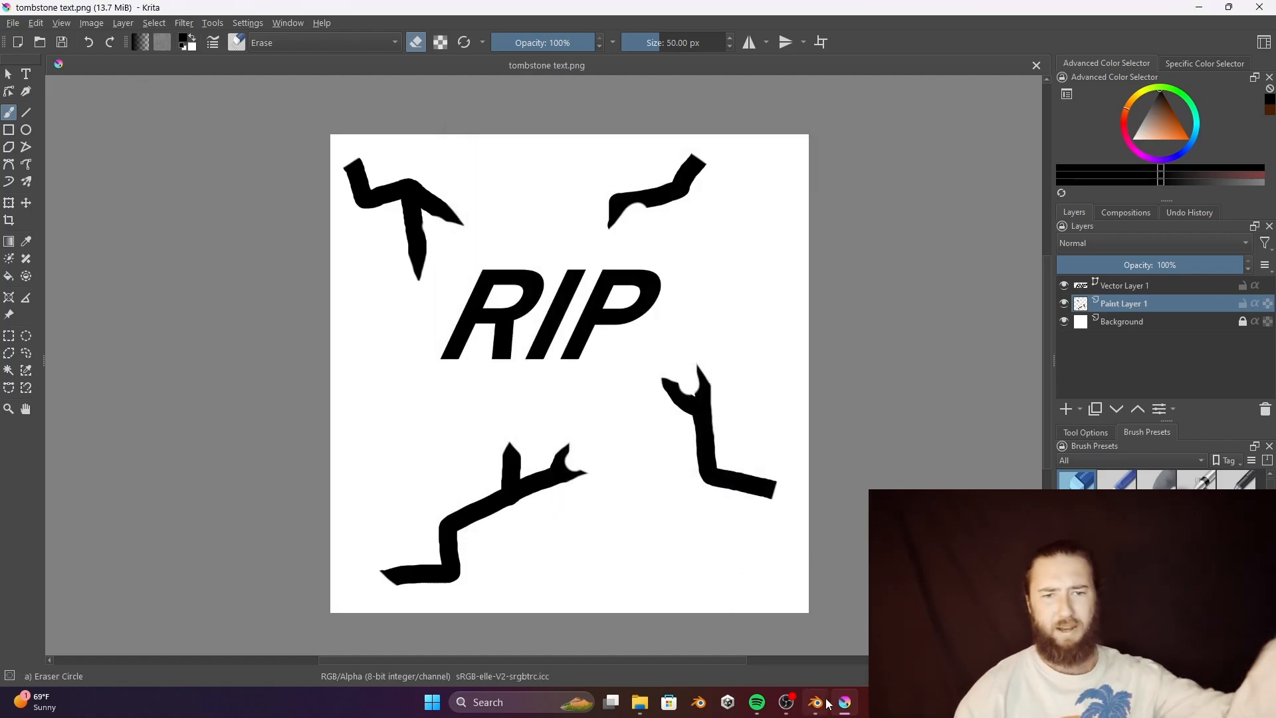
Switch to Google Chrome and open the bookmarked Convertio PNG to SVG converter page.
{"action": "left_click", "coordinate": [1201, 8]}
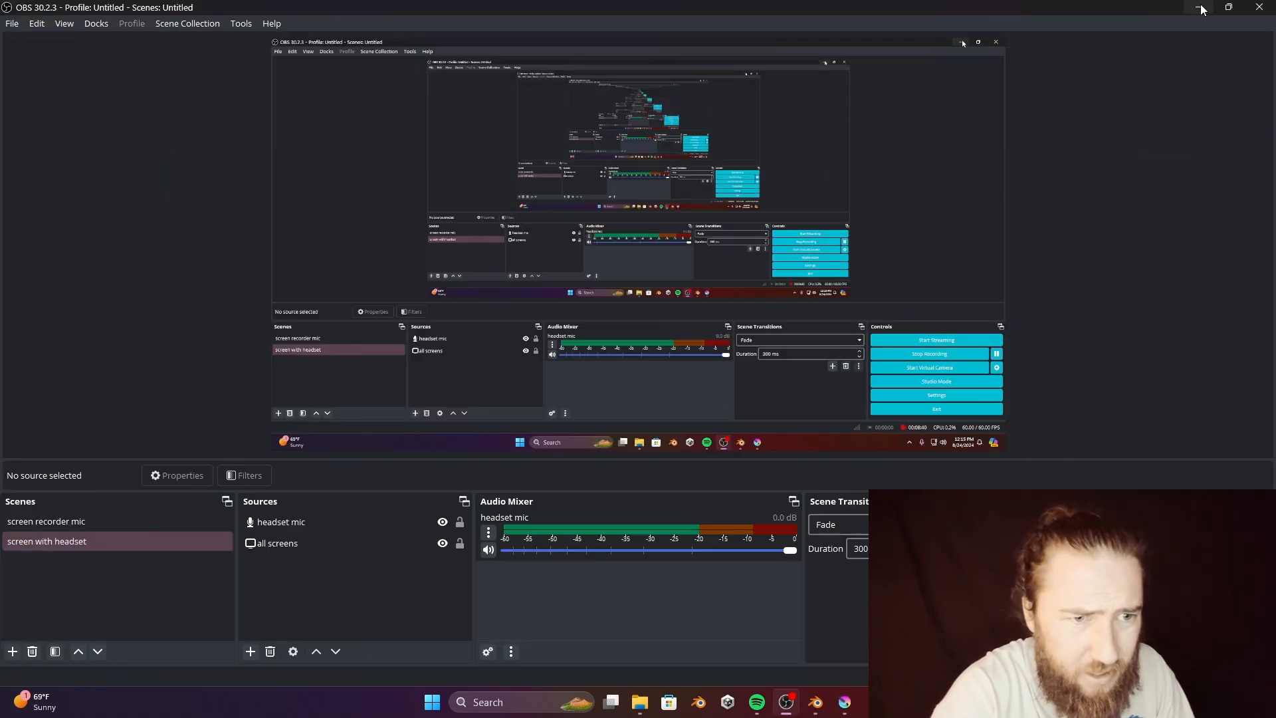
{"action": "left_click", "coordinate": [1200, 8]}
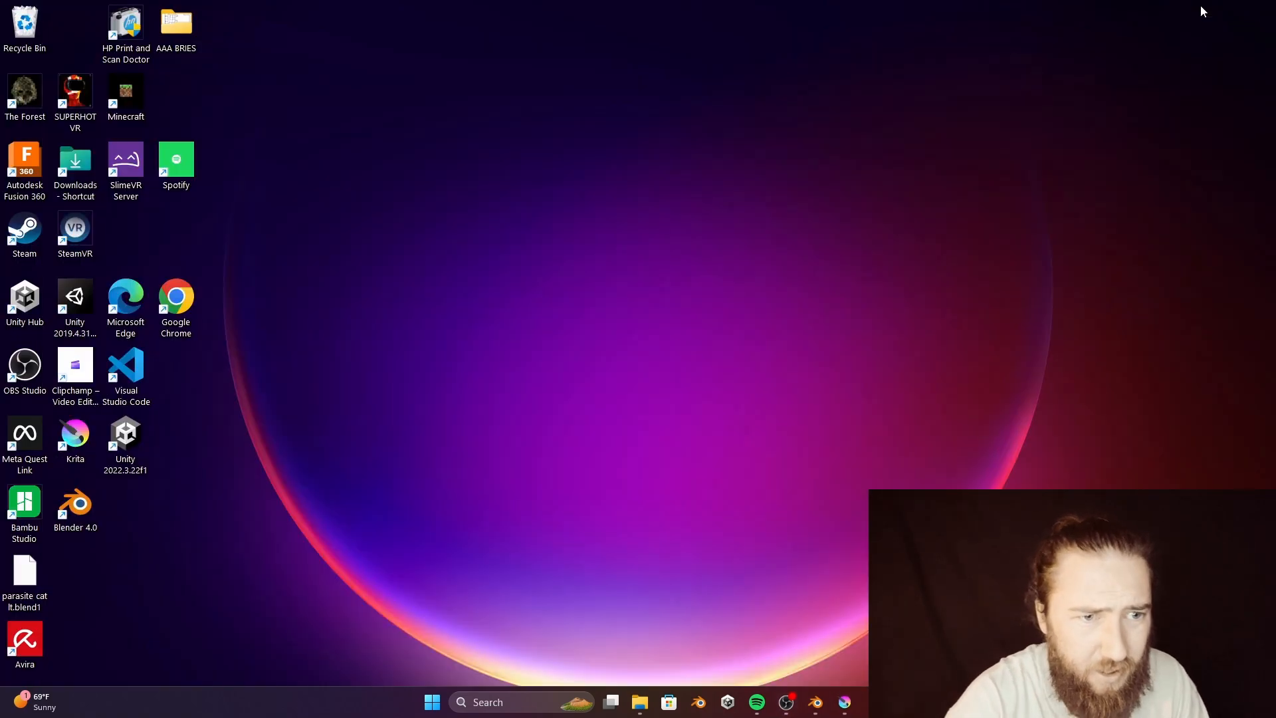
{"action": "double_click", "coordinate": [180, 304]}
{"action": "left_click", "coordinate": [868, 307]}
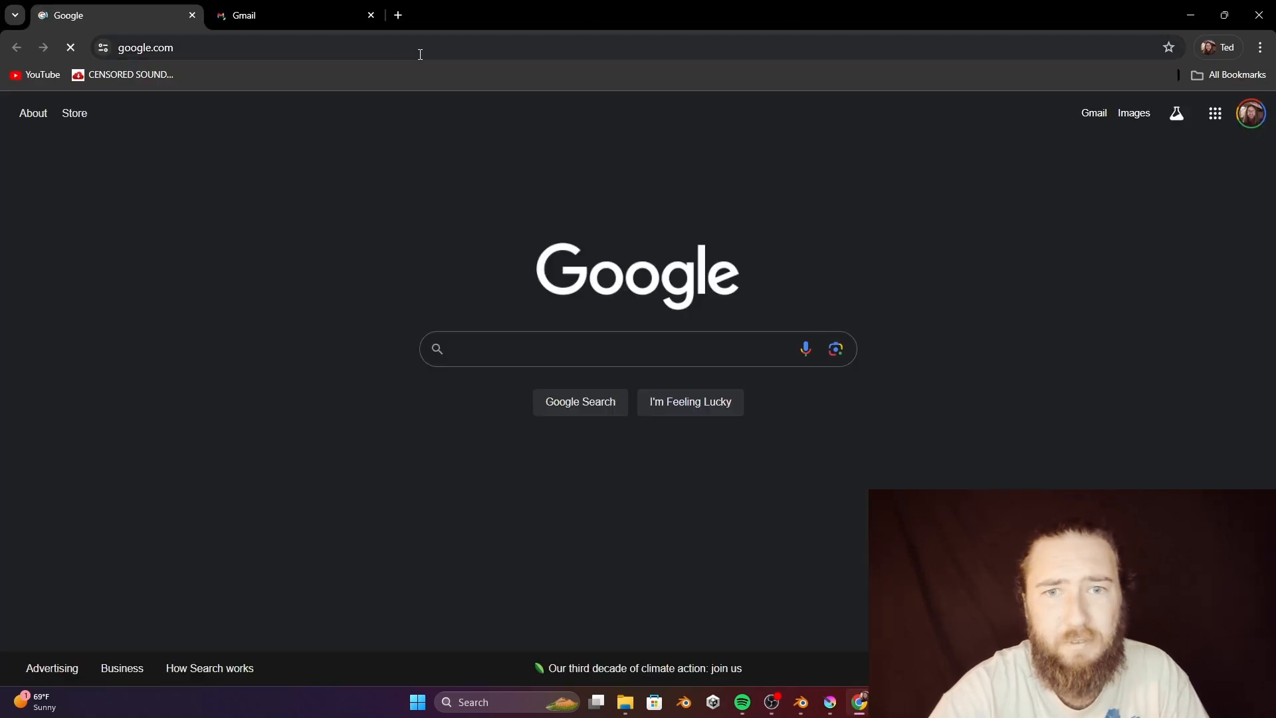
{"action": "left_click", "coordinate": [1215, 76]}
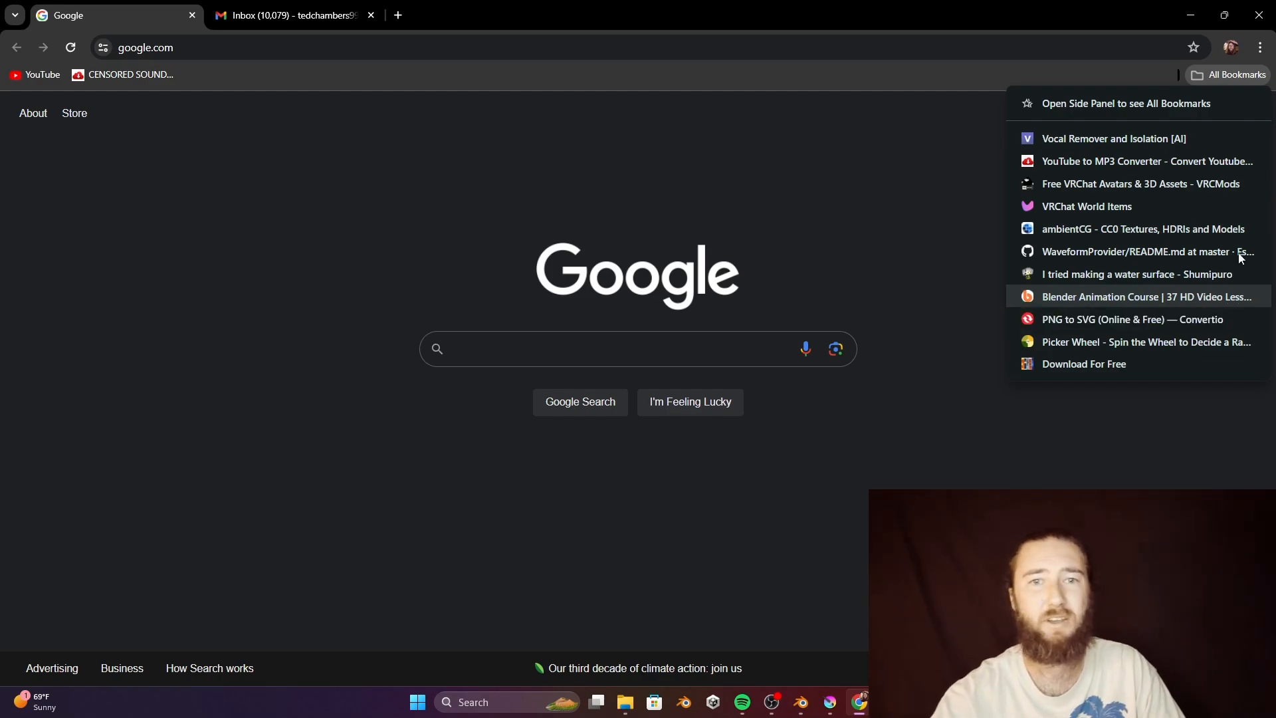
{"action": "left_click", "coordinate": [1158, 323]}
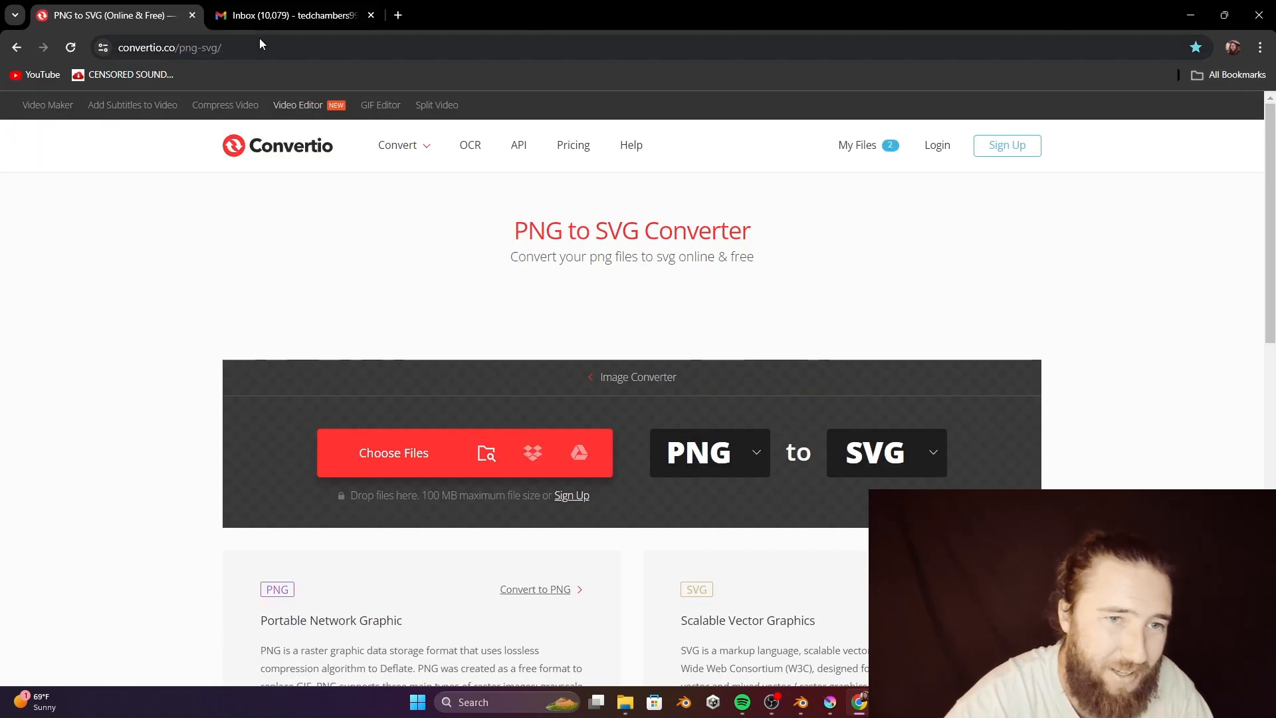
{"action": "mouse_move", "coordinate": [259, 40]}
{"action": "left_mouse_down"}
{"action": "mouse_move", "coordinate": [111, 46]}
{"action": "mouse_move", "coordinate": [258, 46]}
{"action": "left_mouse_up"}
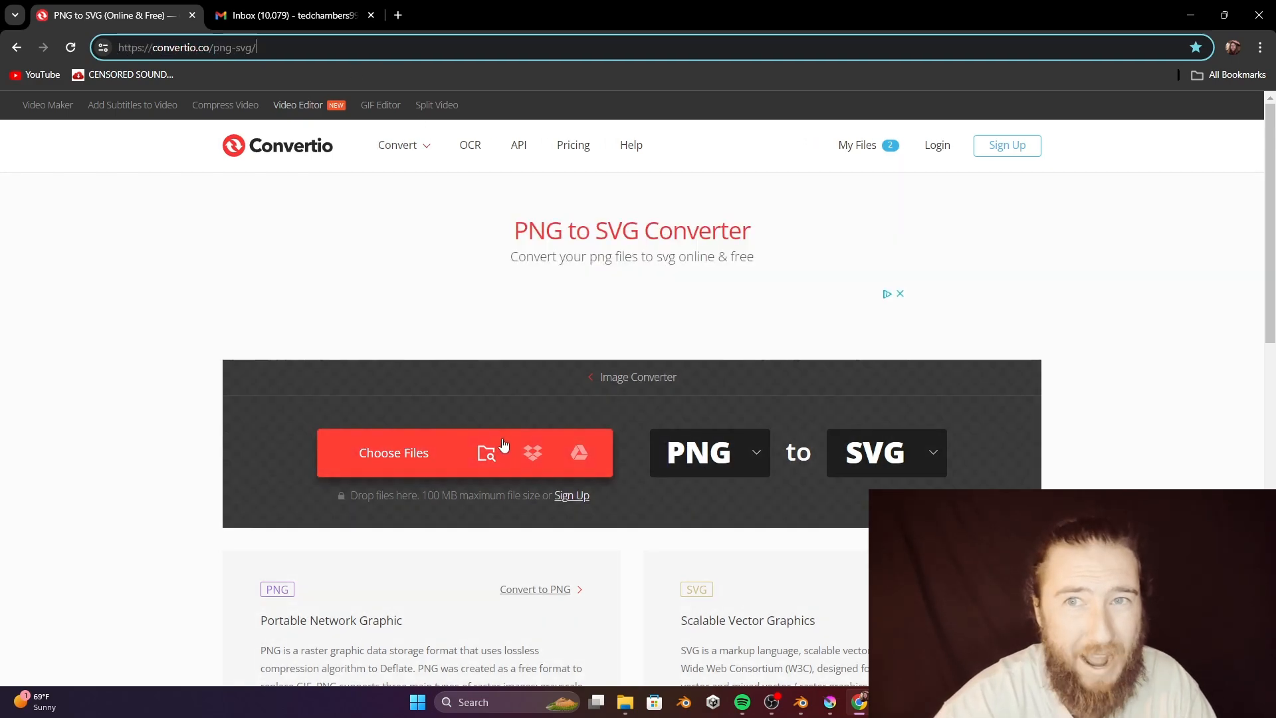
Convert tombstone text.png from the image textures folder to SVG and download the converted file.
{"action": "left_click", "coordinate": [423, 459]}
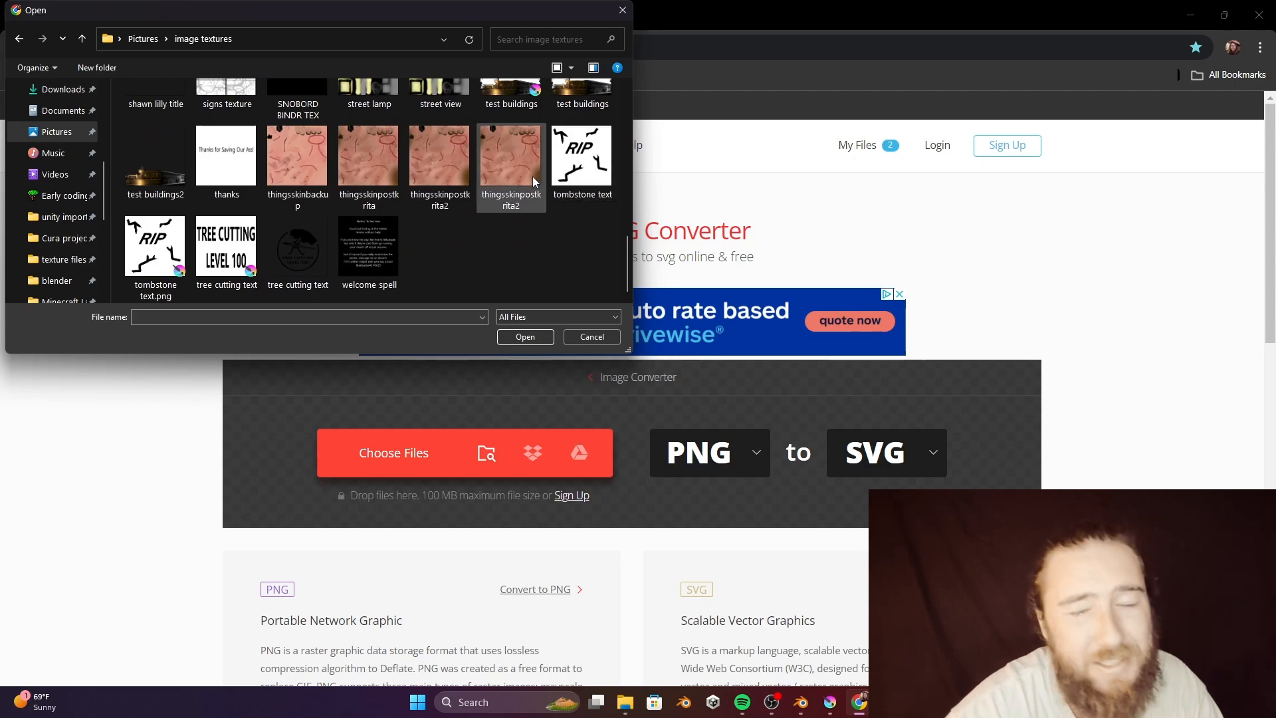
{"action": "left_click", "coordinate": [584, 166]}
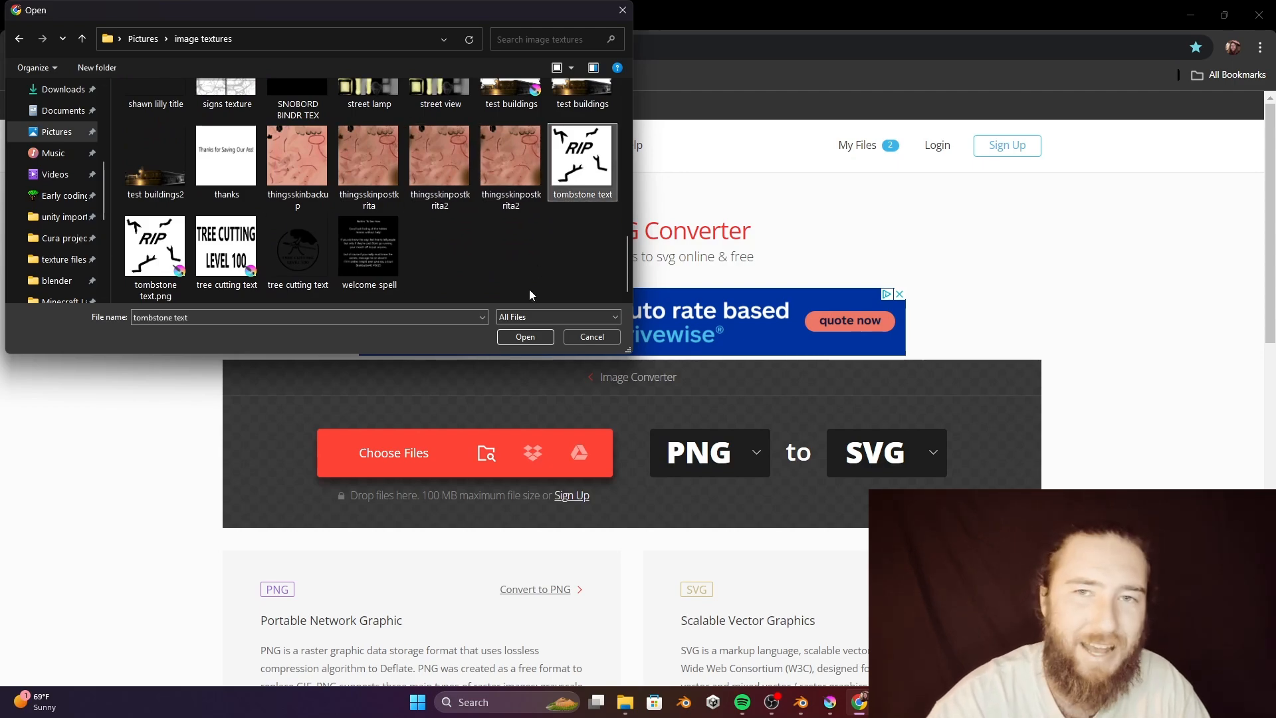
{"action": "left_click", "coordinate": [525, 336]}
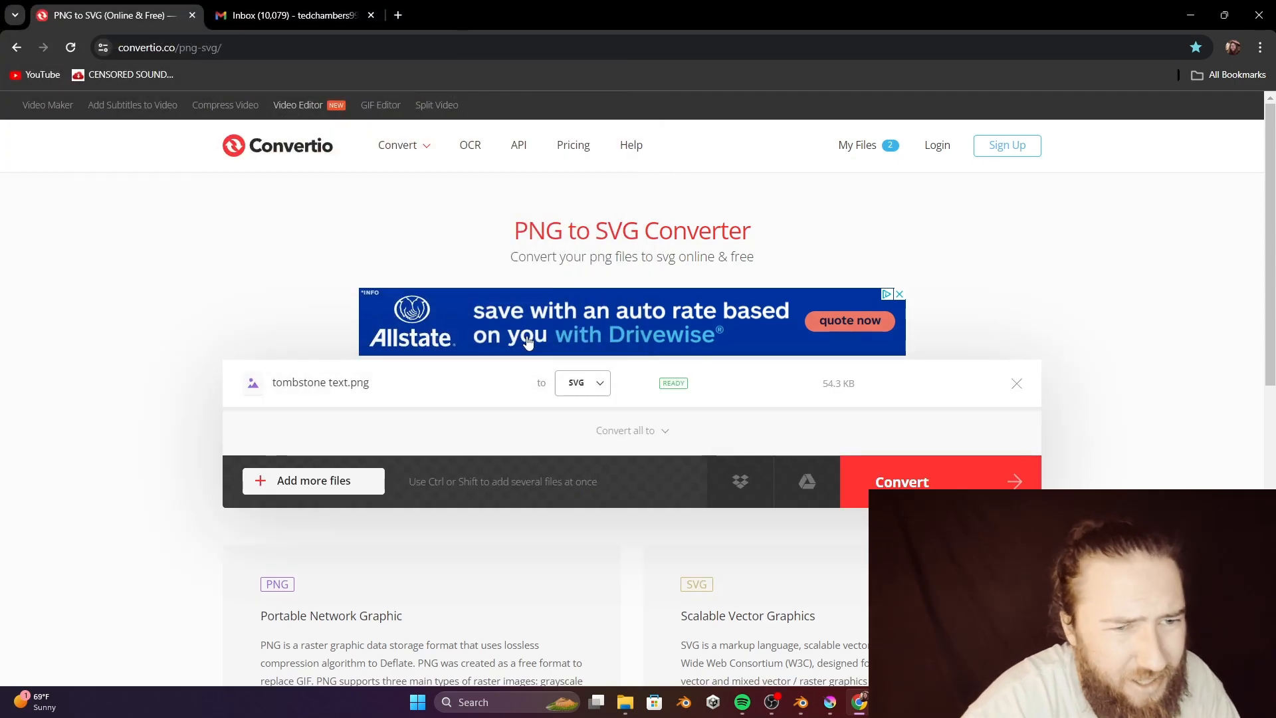
{"action": "left_click", "coordinate": [598, 391]}
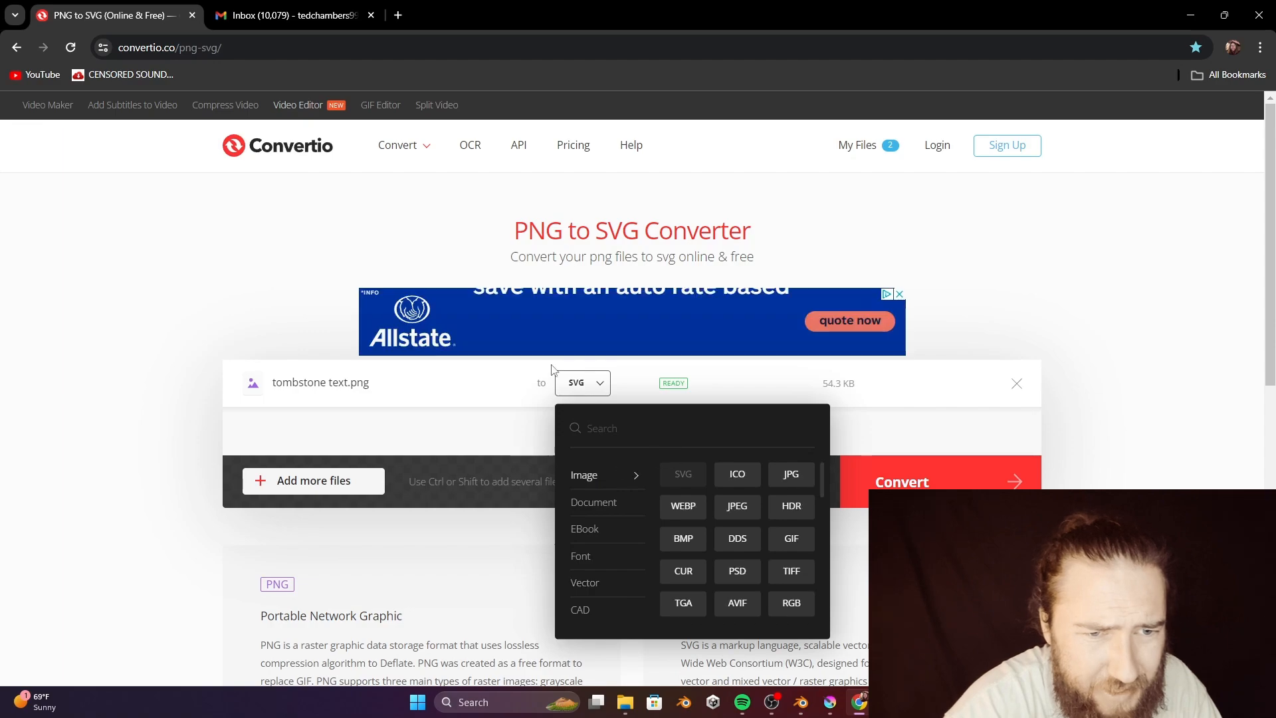
{"action": "left_click", "coordinate": [169, 239]}
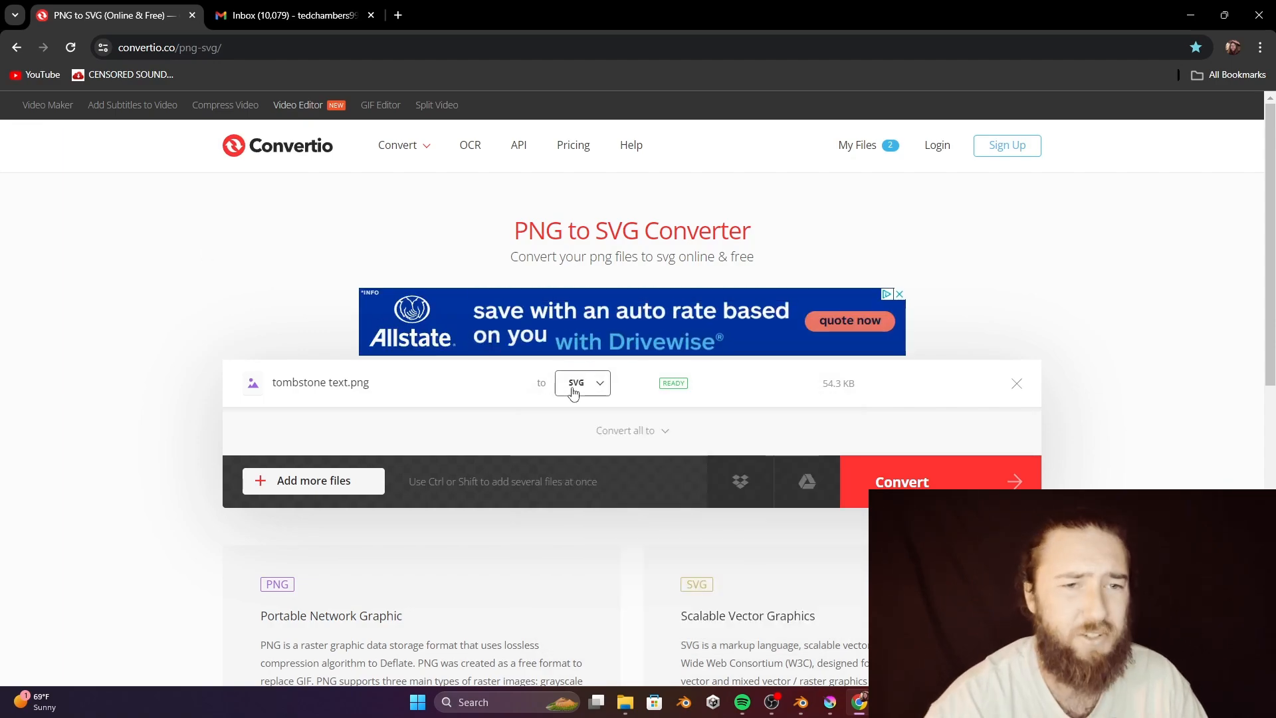
{"action": "left_click", "coordinate": [957, 485]}
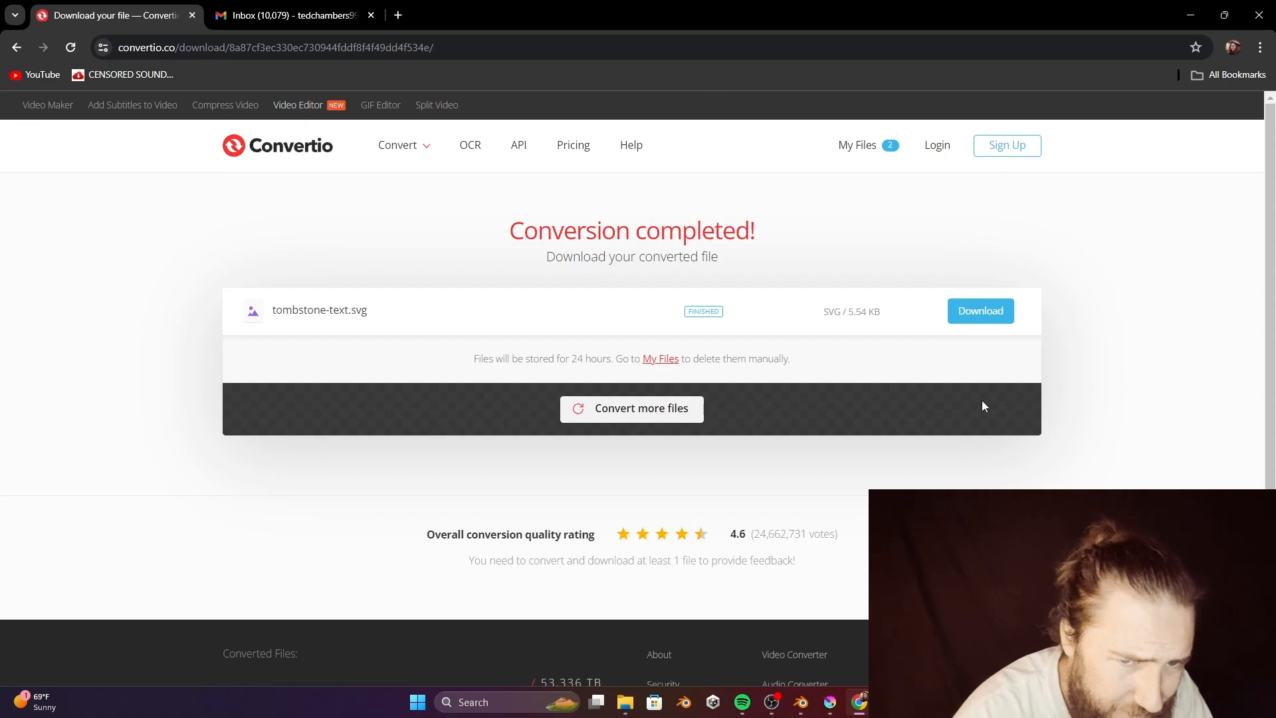
{"action": "left_click", "coordinate": [982, 317]}
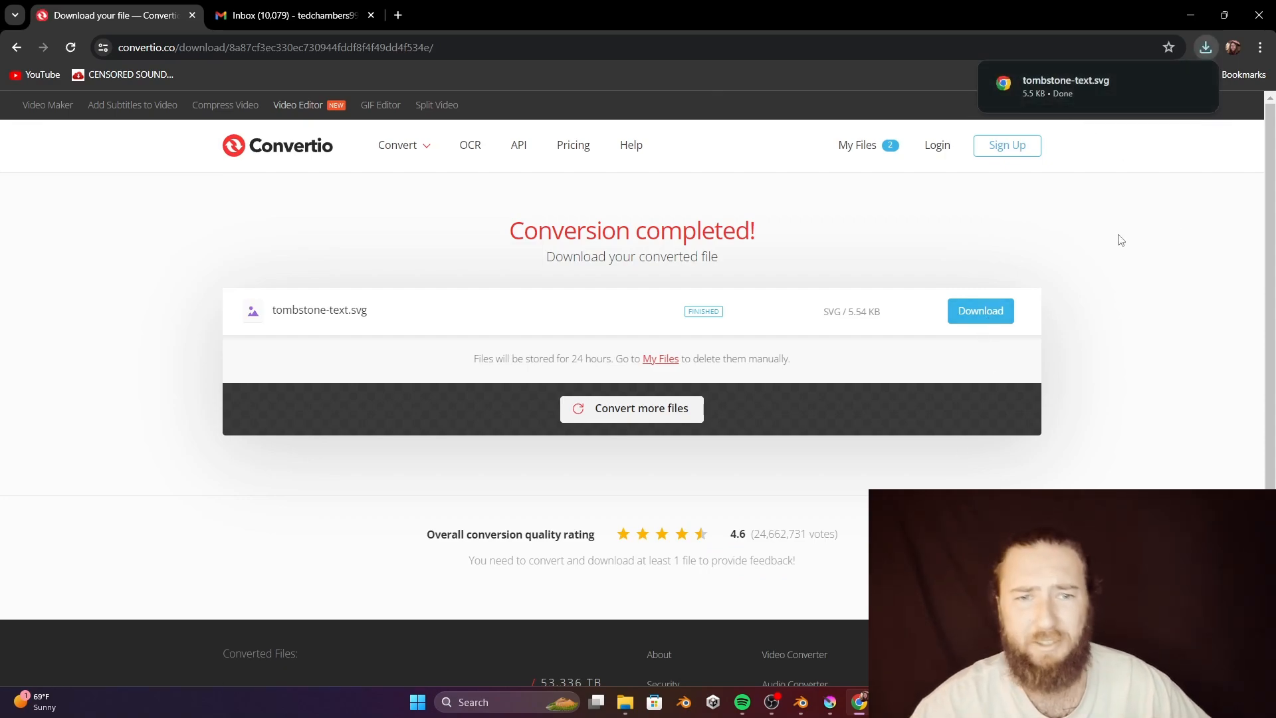
Switch to Blender and hide the gravestone object in the viewport.
{"action": "left_click", "coordinate": [800, 708]}
{"action": "left_click", "coordinate": [576, 340]}
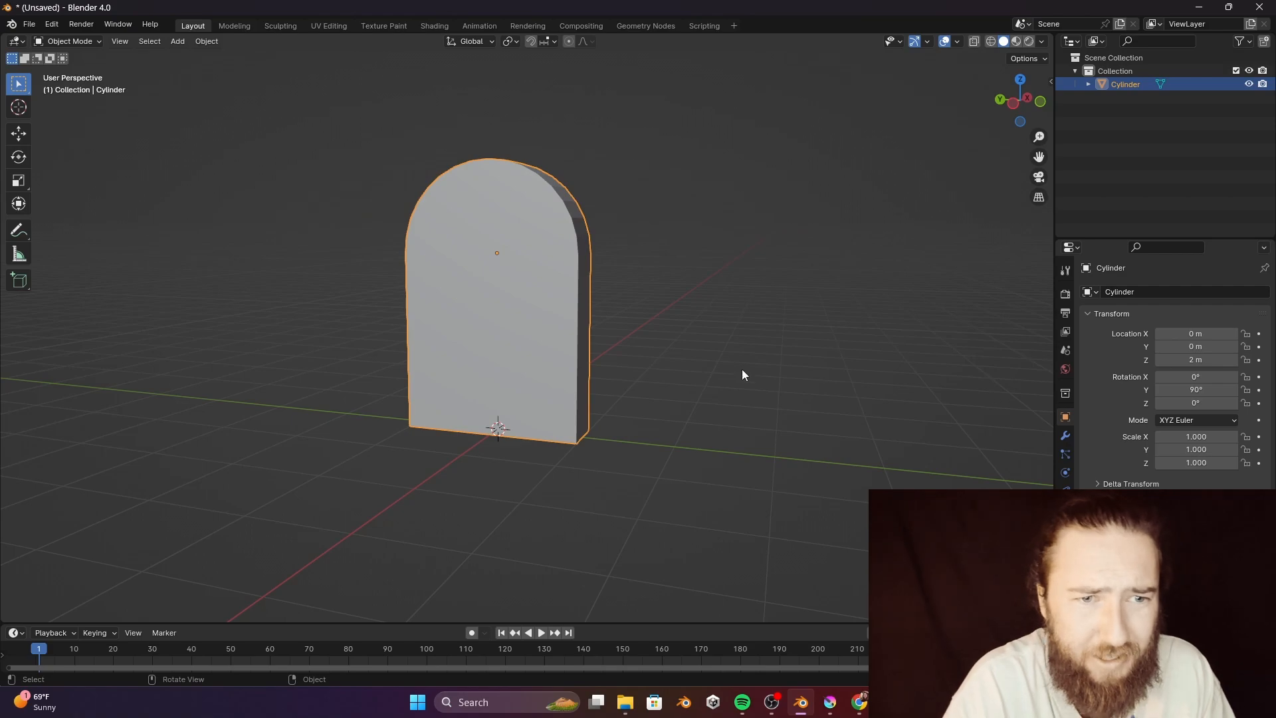
{"action": "middle_click_drag", "start_coordinate": [723, 375], "coordinate": [640, 369]}
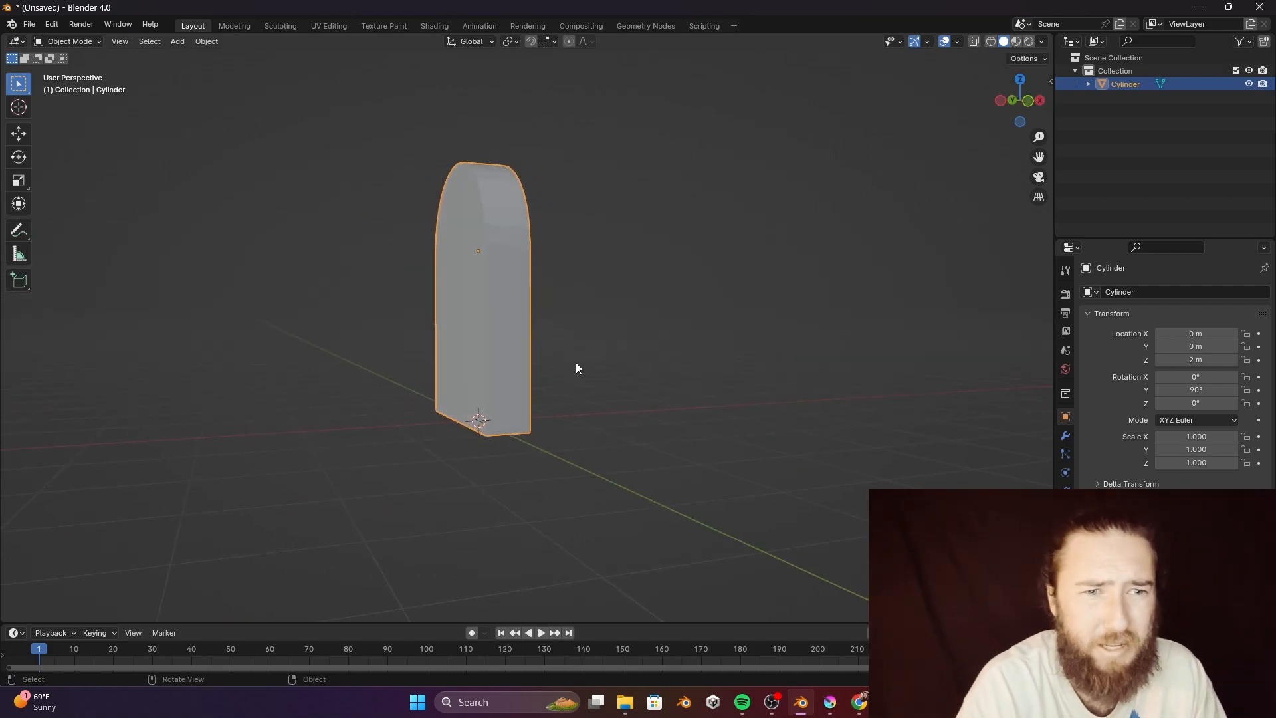
{"action": "middle_click_drag", "start_coordinate": [557, 380], "coordinate": [573, 383]}
{"action": "key", "text": "h"}
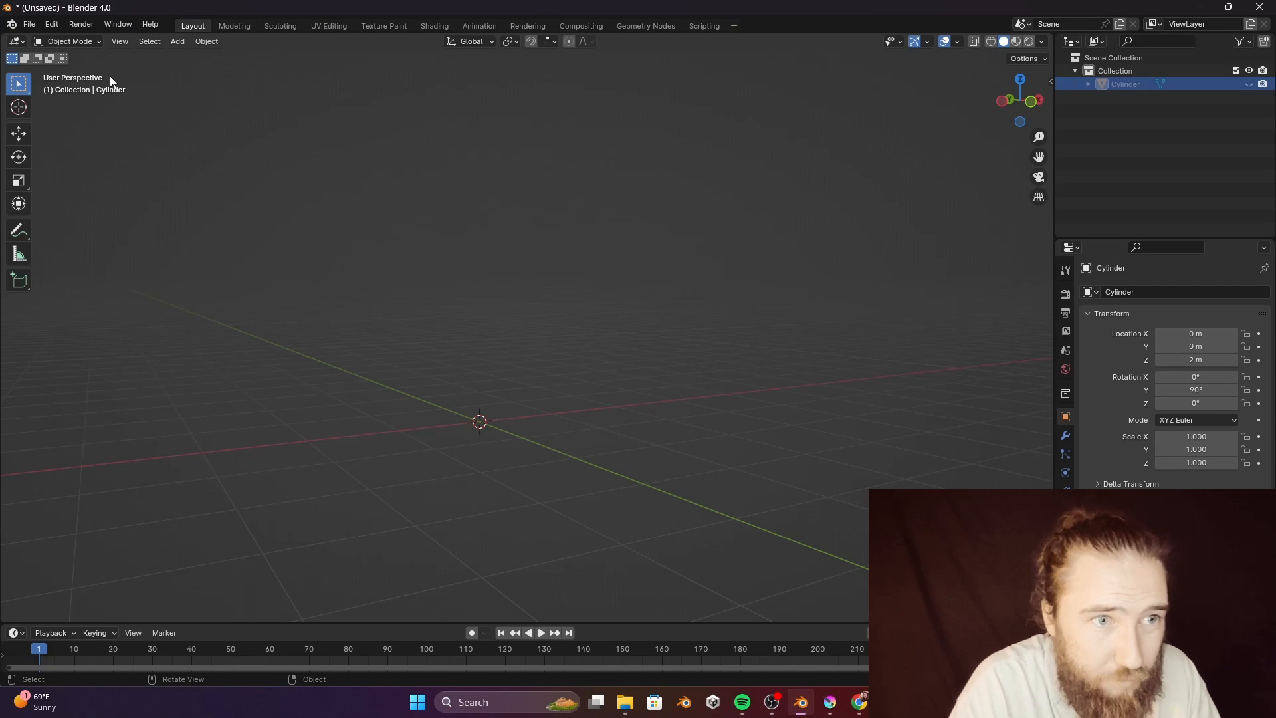
Import tombstone-text.svg from the Downloads folder as Scalable Vector Graphics.
{"action": "left_click", "coordinate": [29, 24]}
{"action": "mouse_move", "coordinate": [86, 225]}
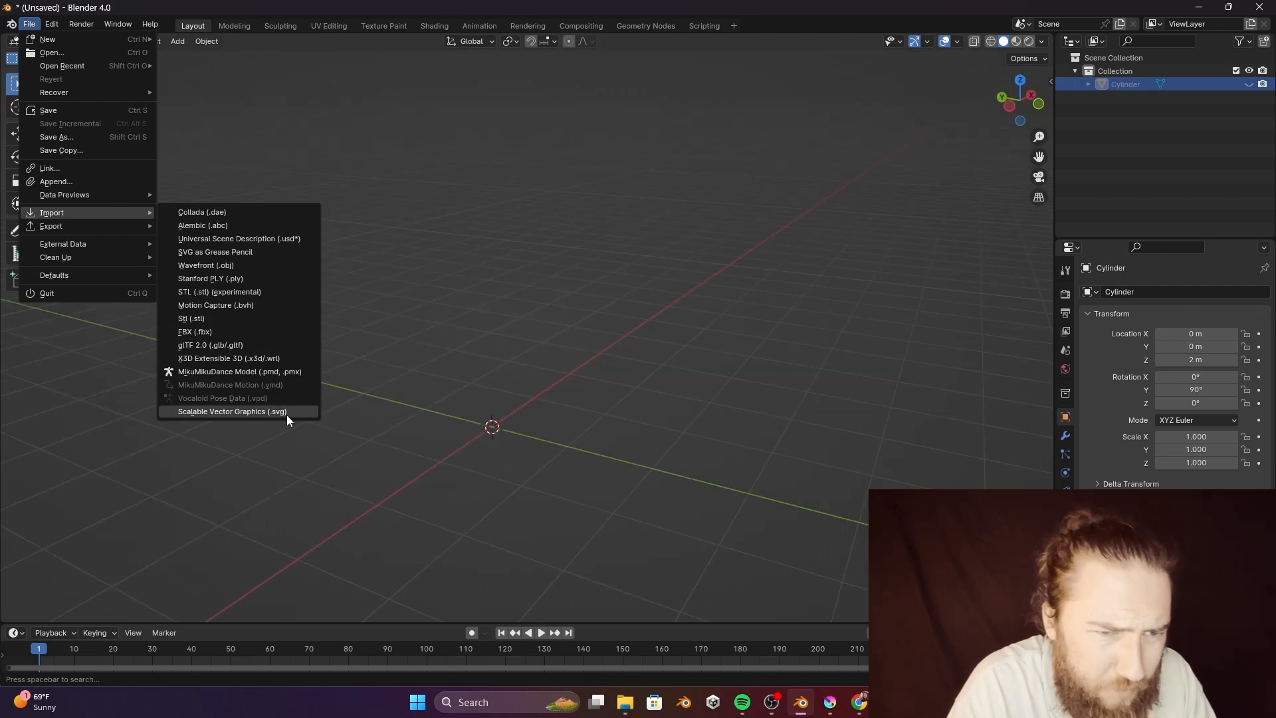
{"action": "left_click", "coordinate": [292, 413]}
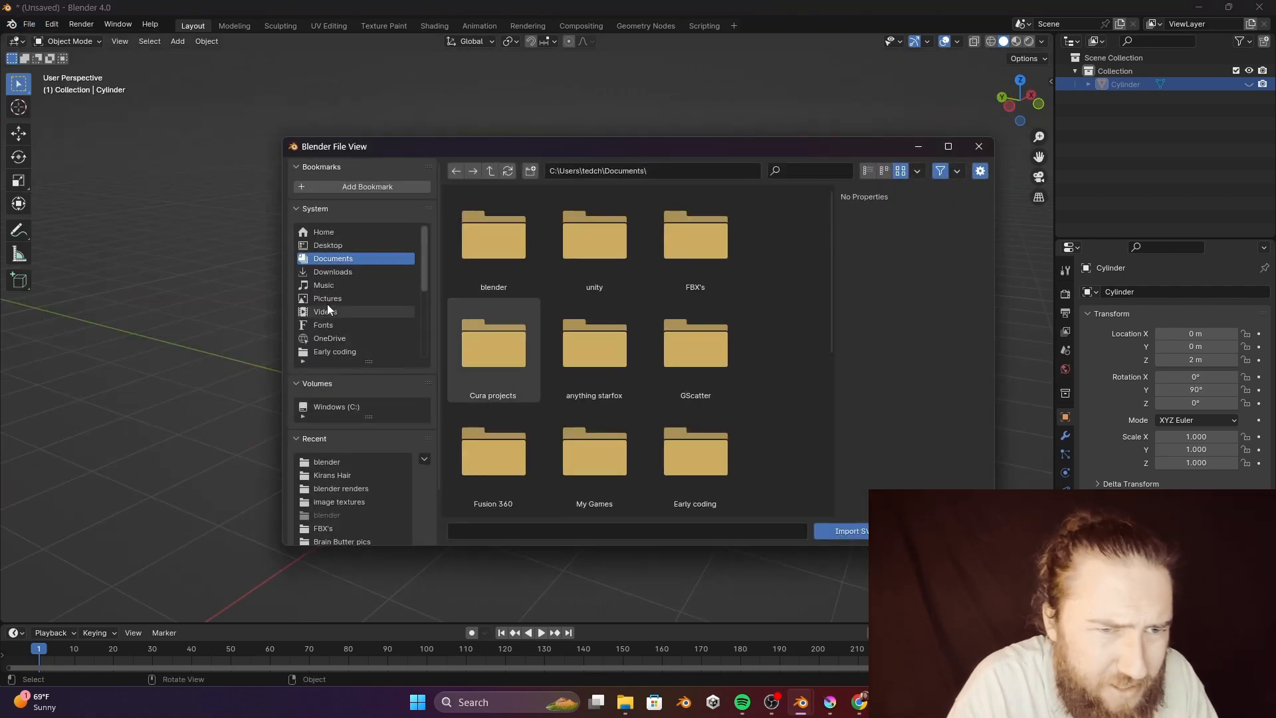
{"action": "left_click", "coordinate": [339, 271]}
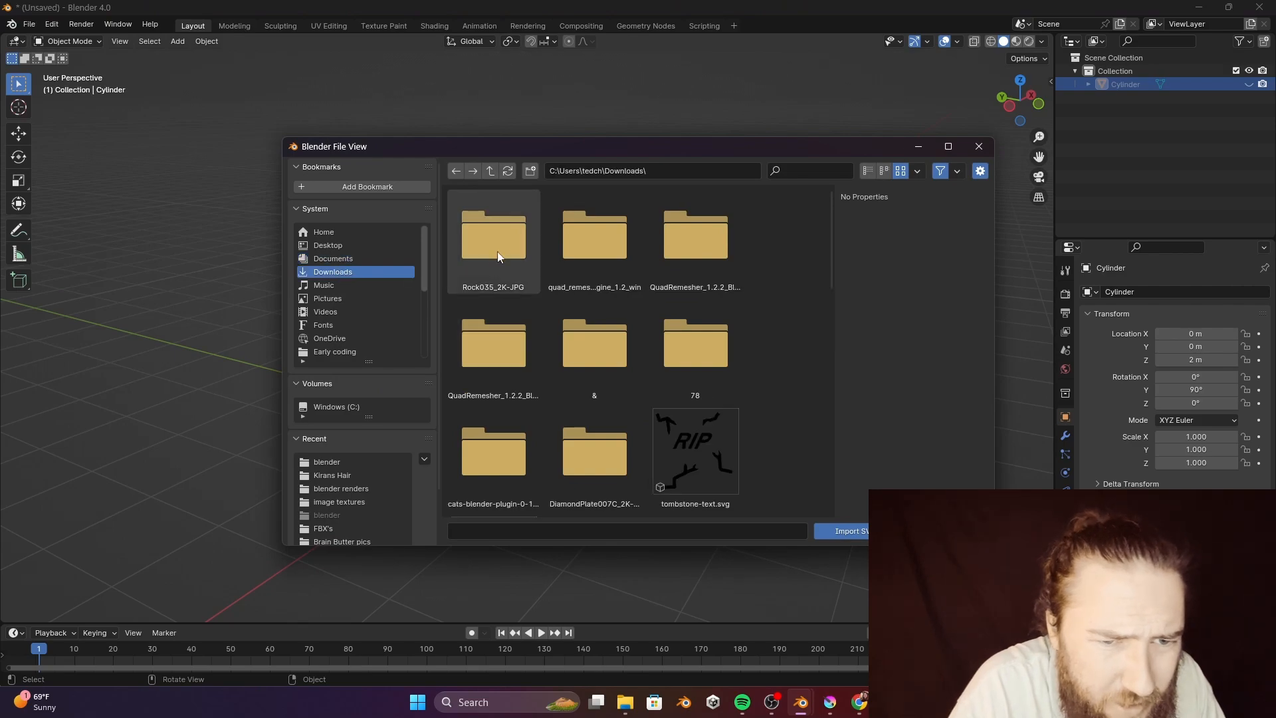
{"action": "left_click", "coordinate": [700, 432]}
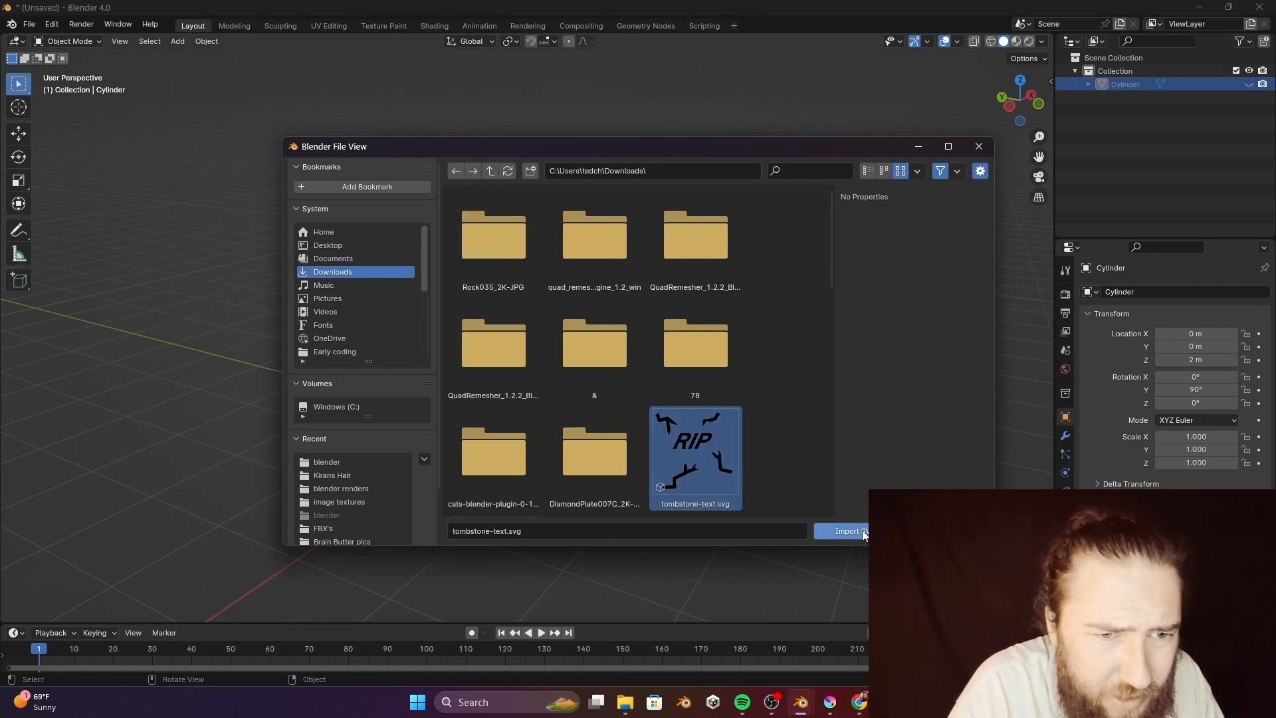
{"action": "left_click", "coordinate": [842, 532]}
Select the imported tombstone-text curves and frame them to examine the RIP lettering and cracks.
{"action": "scroll", "coordinate": [616, 495], "scroll_direction": "up", "scroll_amount": 5}
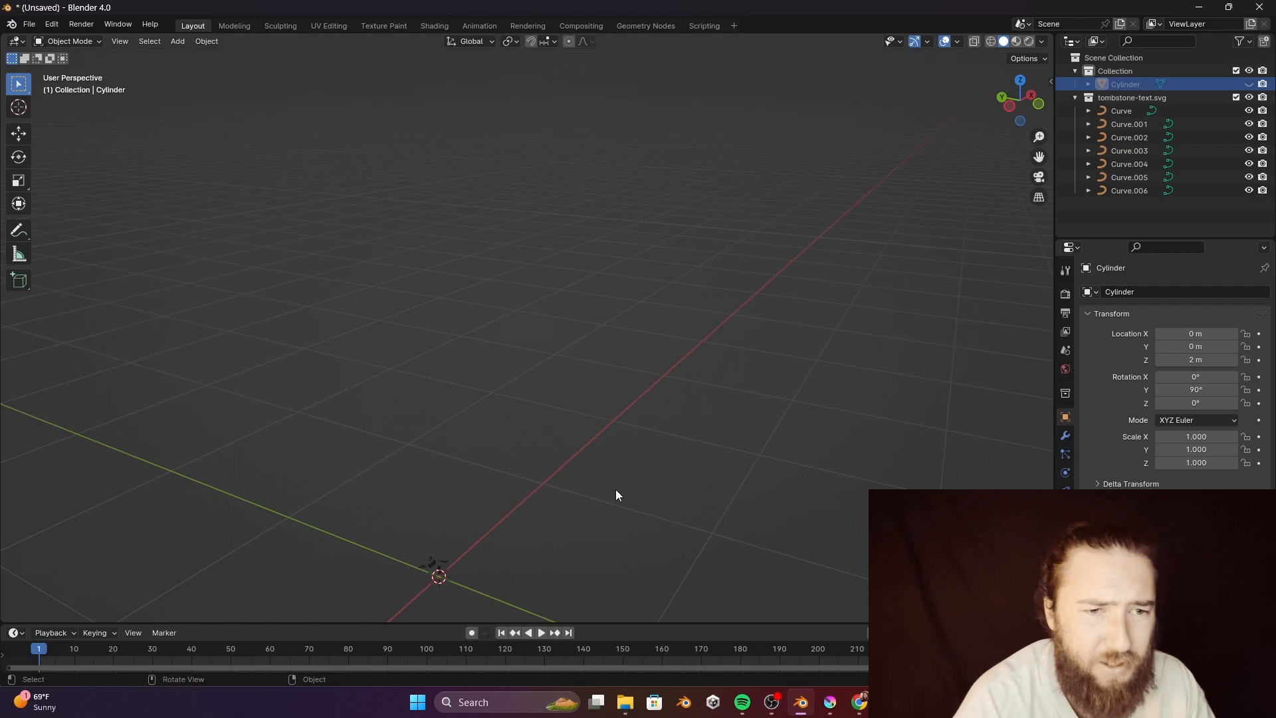
{"action": "left_click_drag", "start_coordinate": [546, 609], "coordinate": [285, 417]}
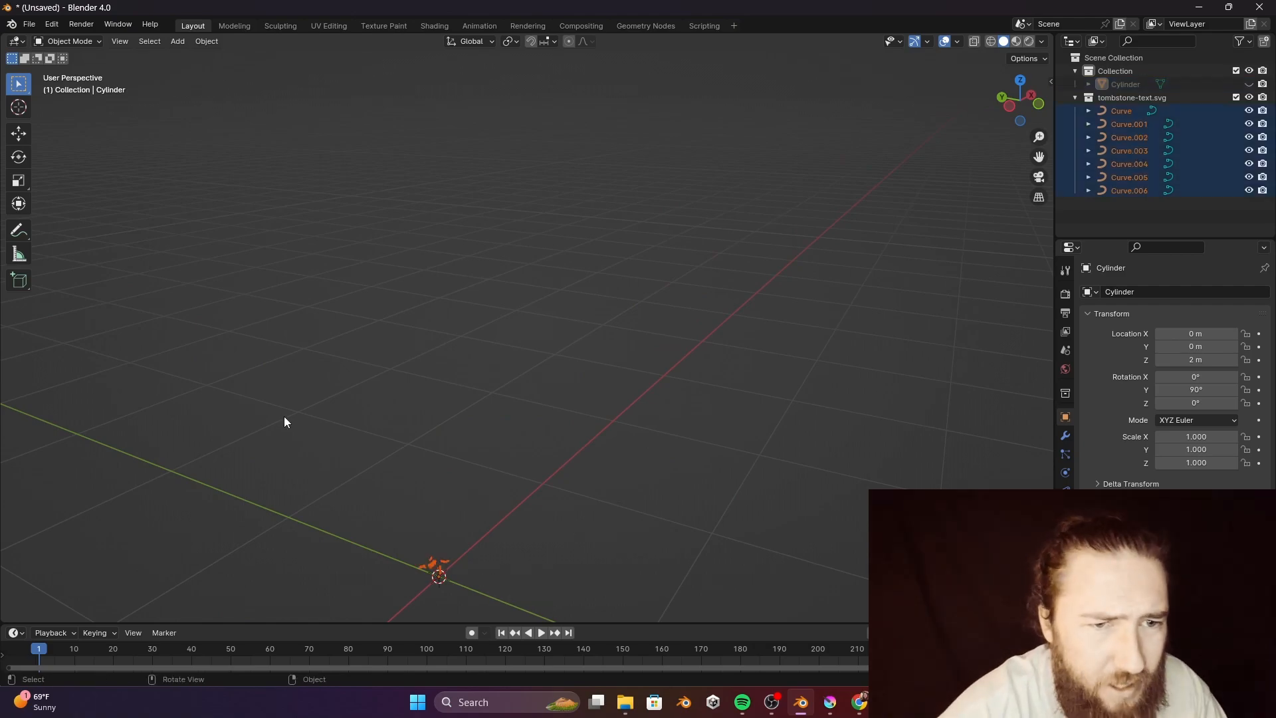
{"action": "key", "text": "KP_Decimal"}
{"action": "middle_click_drag", "start_coordinate": [588, 303], "coordinate": [531, 369]}
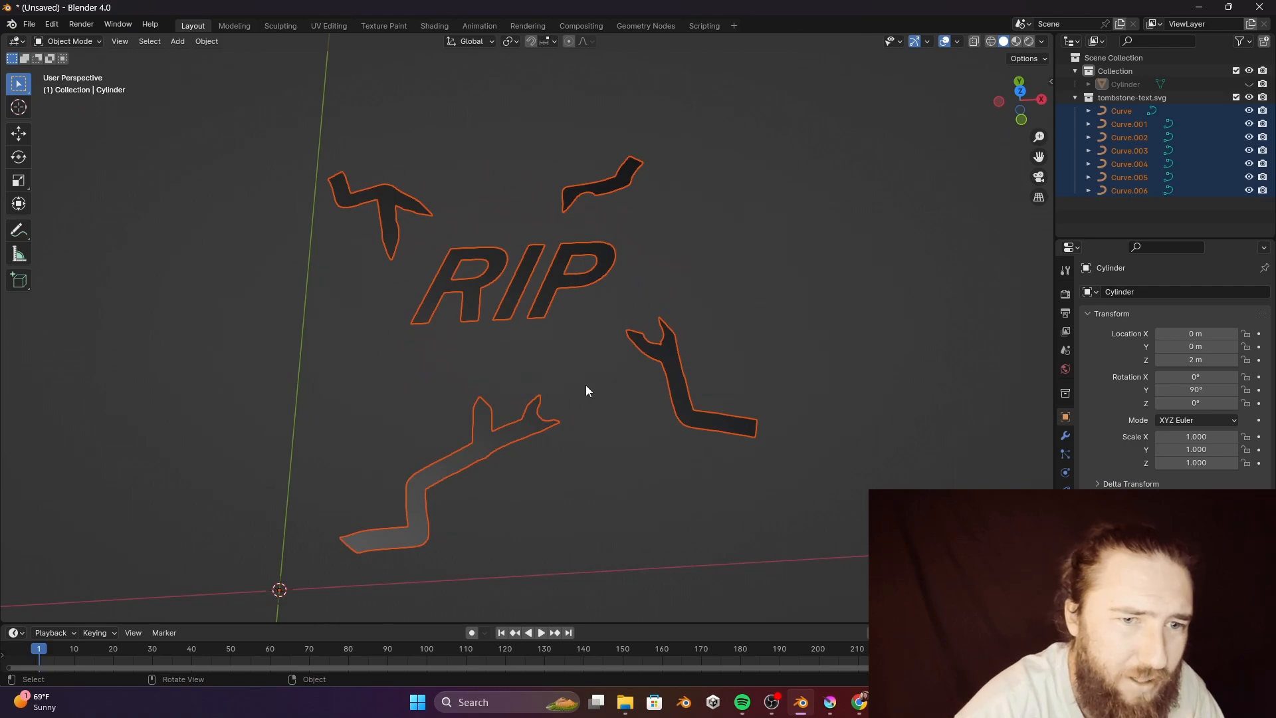
{"action": "left_click", "coordinate": [771, 495]}
{"action": "left_click_drag", "start_coordinate": [781, 496], "coordinate": [456, 369]}
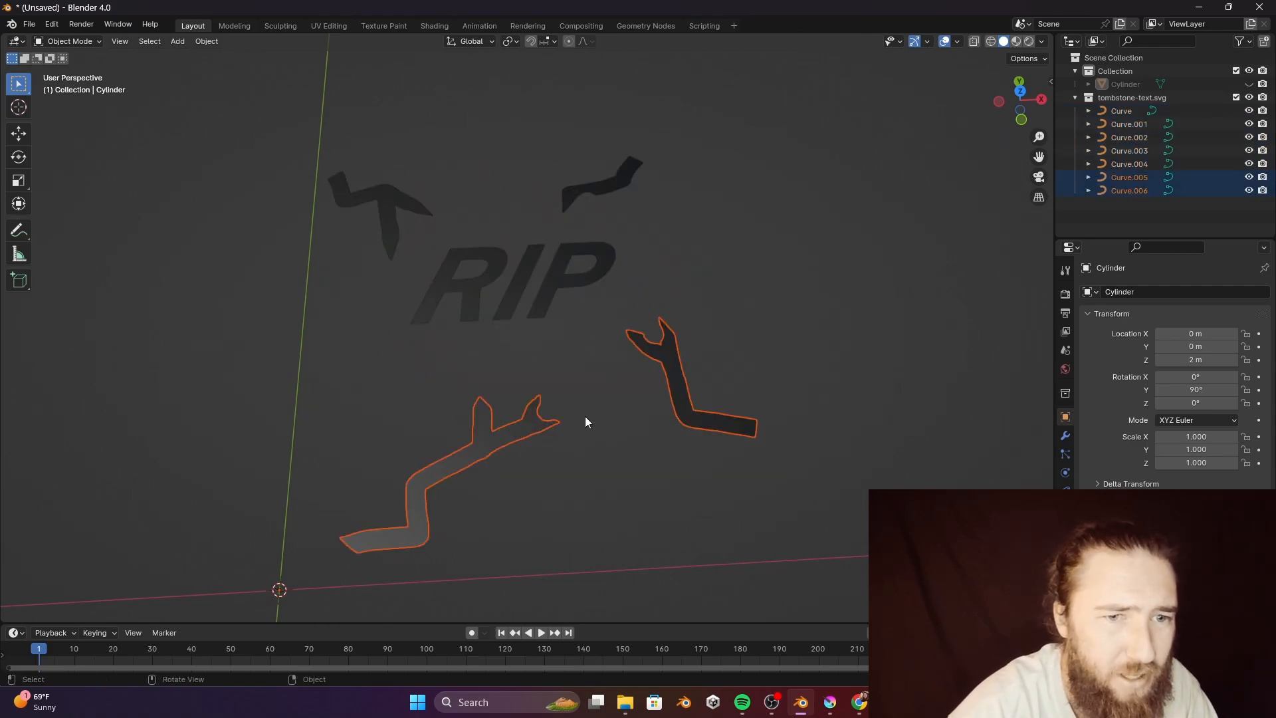
Examine the control points of the crack beside the RIP lettering in Edit Mode, including a trial move of one point.
{"action": "left_click", "coordinate": [698, 407]}
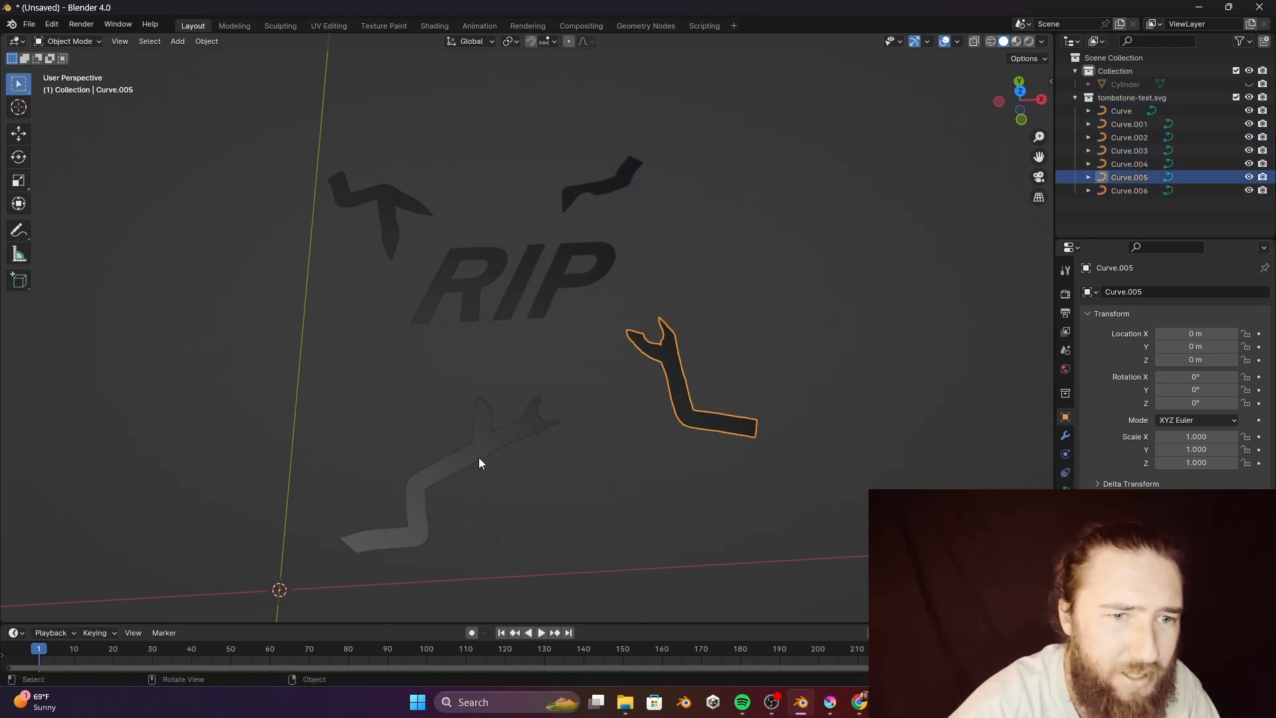
{"action": "key", "text": "Tab"}
{"action": "scroll", "coordinate": [760, 462], "scroll_direction": "up", "scroll_amount": 2}
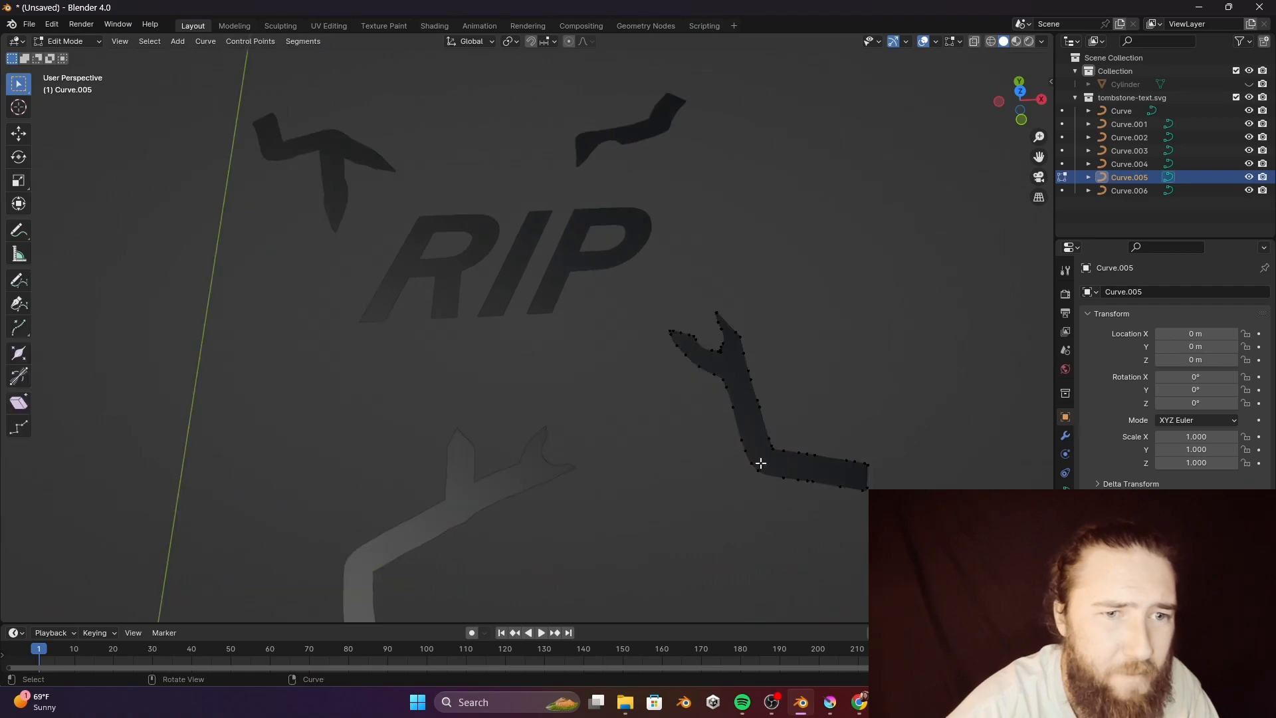
{"action": "middle_click_drag", "start_coordinate": [760, 461], "coordinate": [568, 403], "text": "shift"}
{"action": "scroll", "coordinate": [567, 402], "scroll_direction": "up", "scroll_amount": 6}
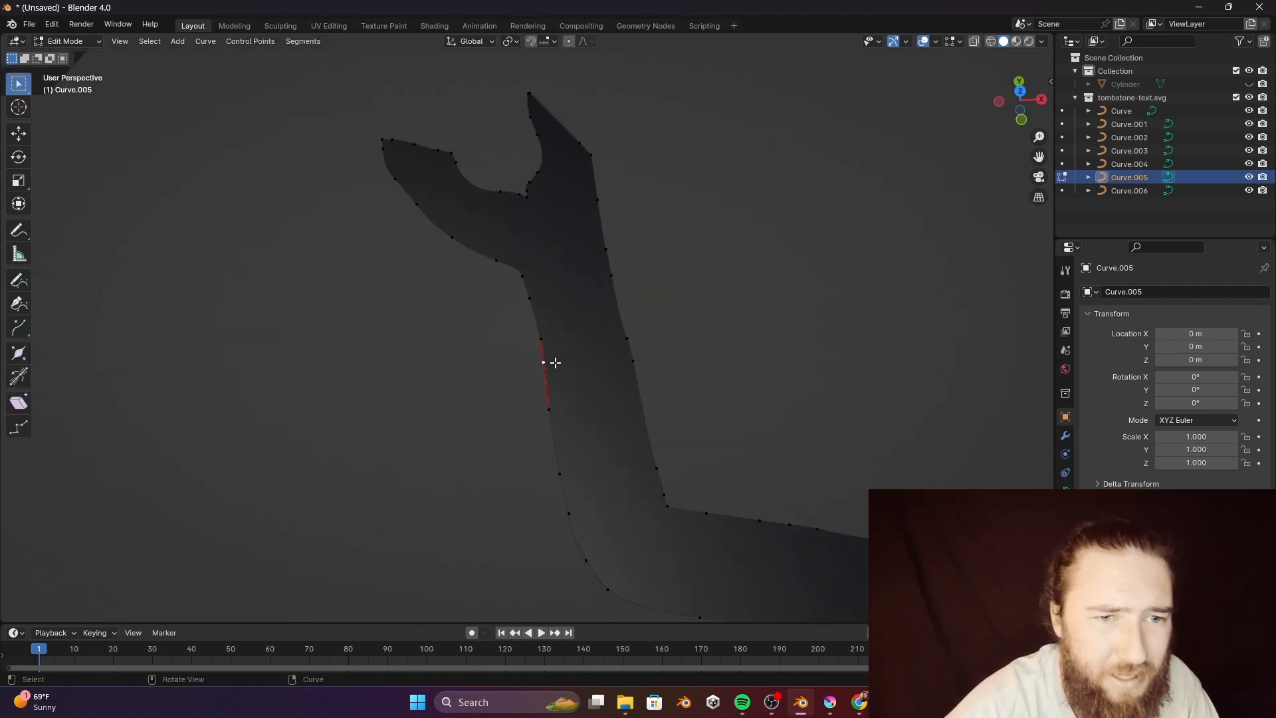
{"action": "left_click_drag", "start_coordinate": [552, 407], "coordinate": [504, 412]}
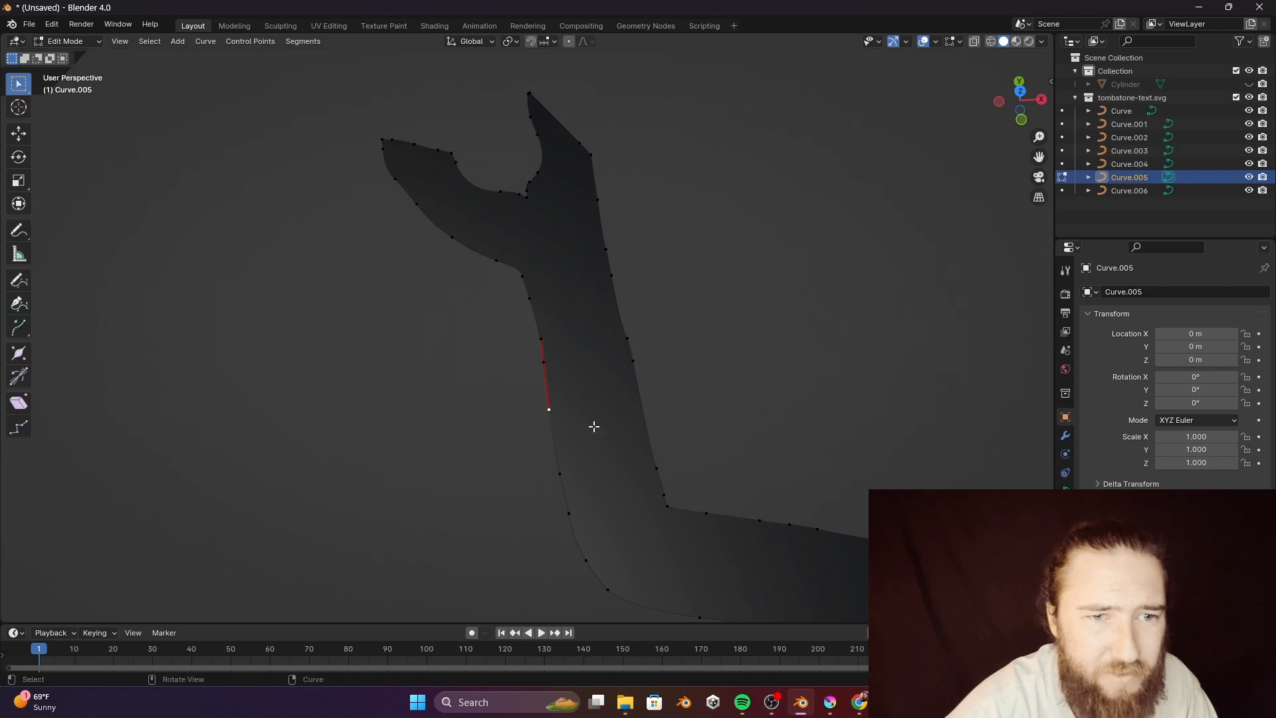
{"action": "key", "text": "g"}
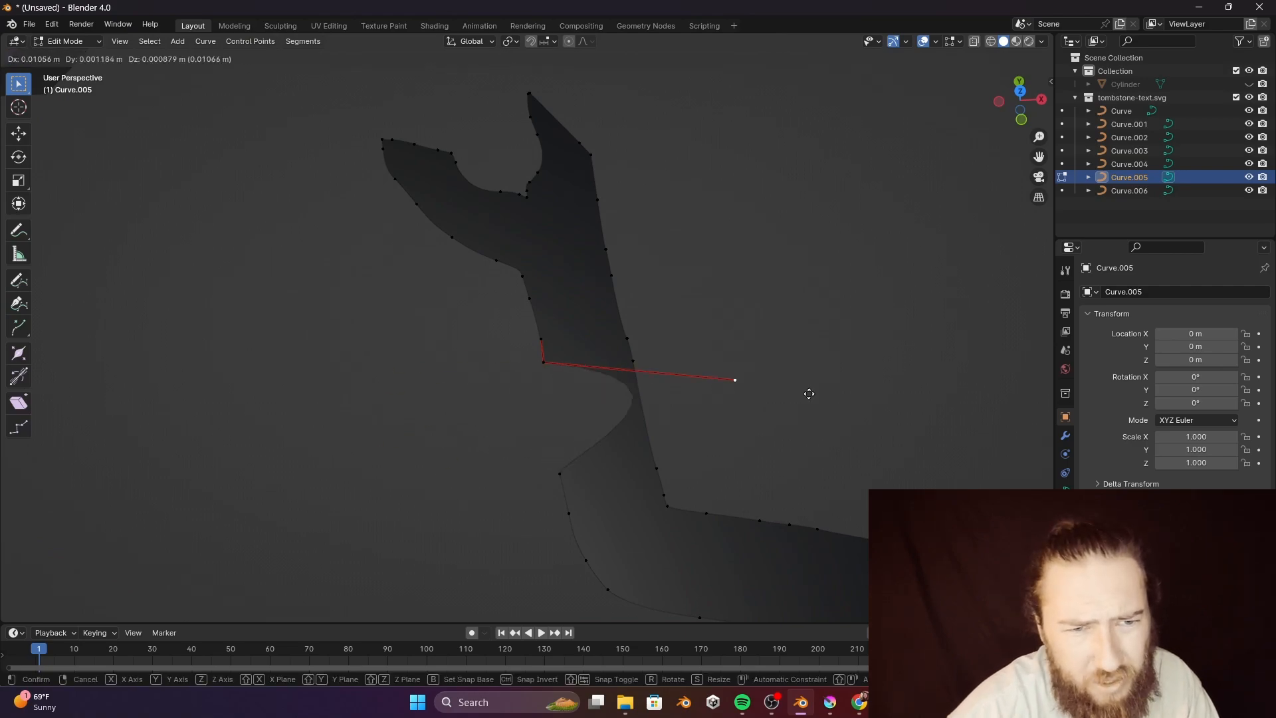
{"action": "key", "text": "Escape"}
{"action": "middle_click_drag", "start_coordinate": [542, 256], "coordinate": [476, 189]}
{"action": "left_click_drag", "start_coordinate": [477, 190], "coordinate": [419, 121]}
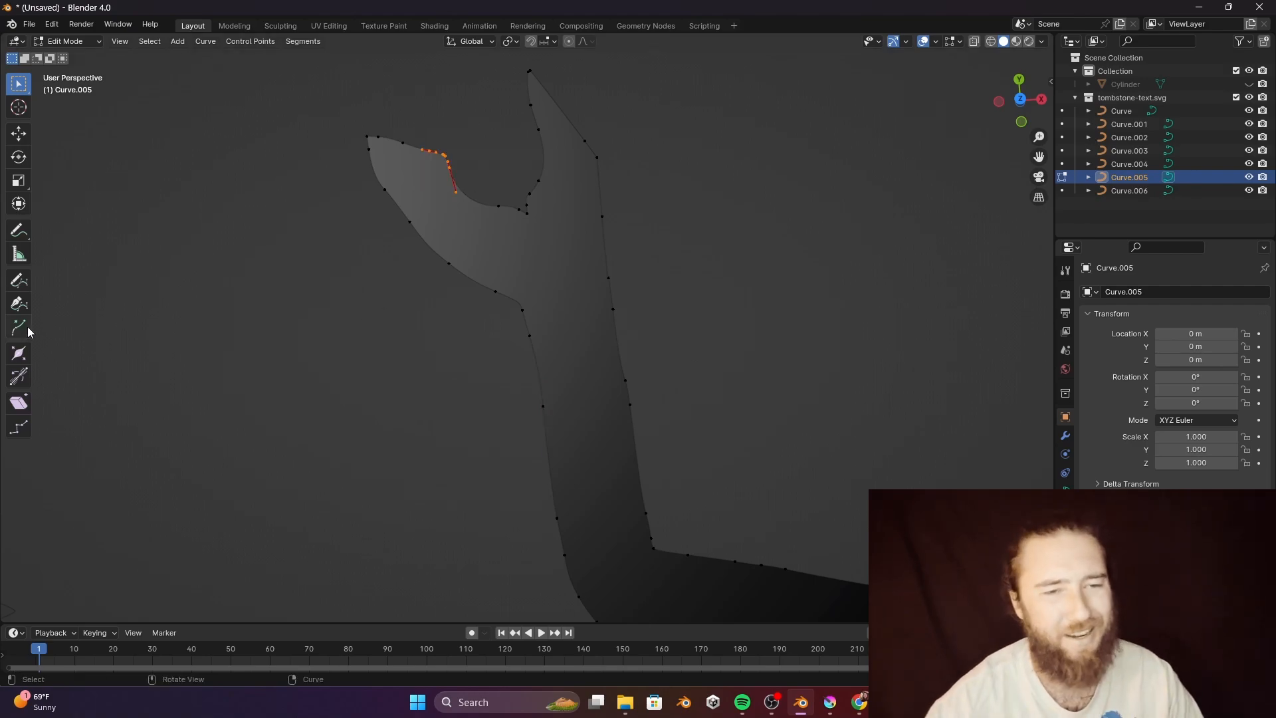
{"action": "scroll", "coordinate": [399, 360], "scroll_direction": "down", "scroll_amount": 10}
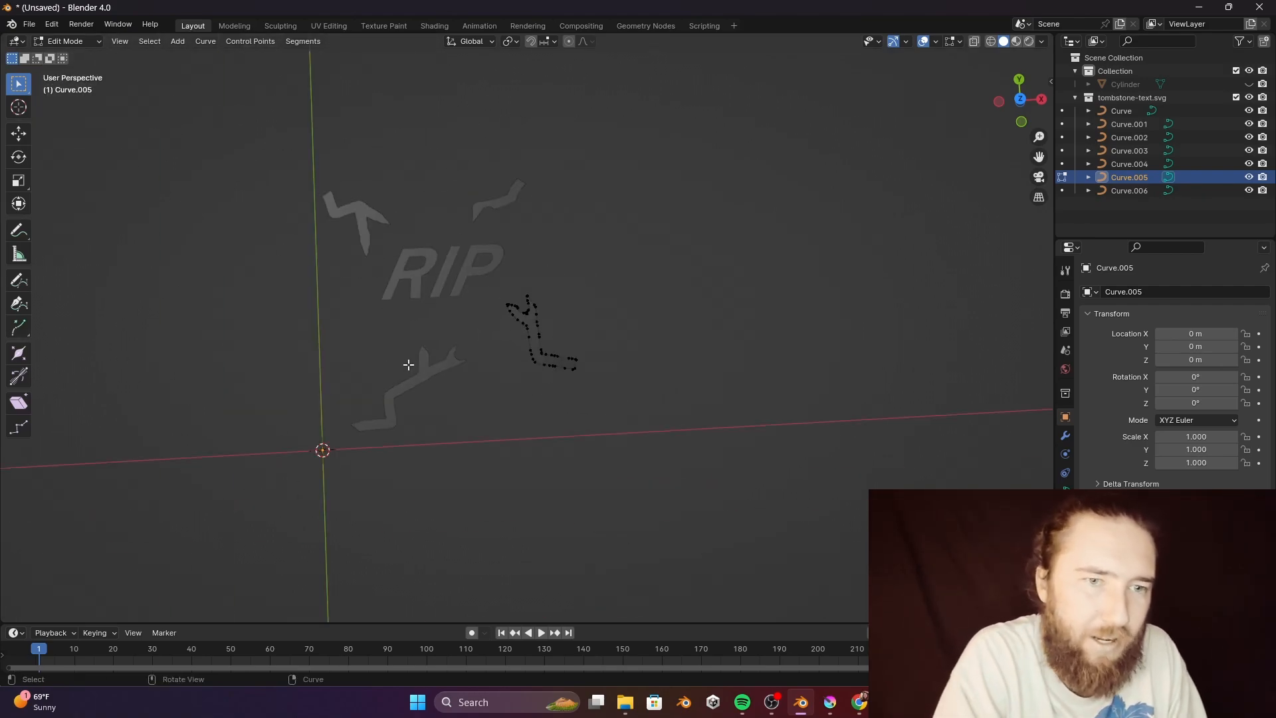
{"action": "left_click_drag", "start_coordinate": [692, 497], "coordinate": [106, 68]}
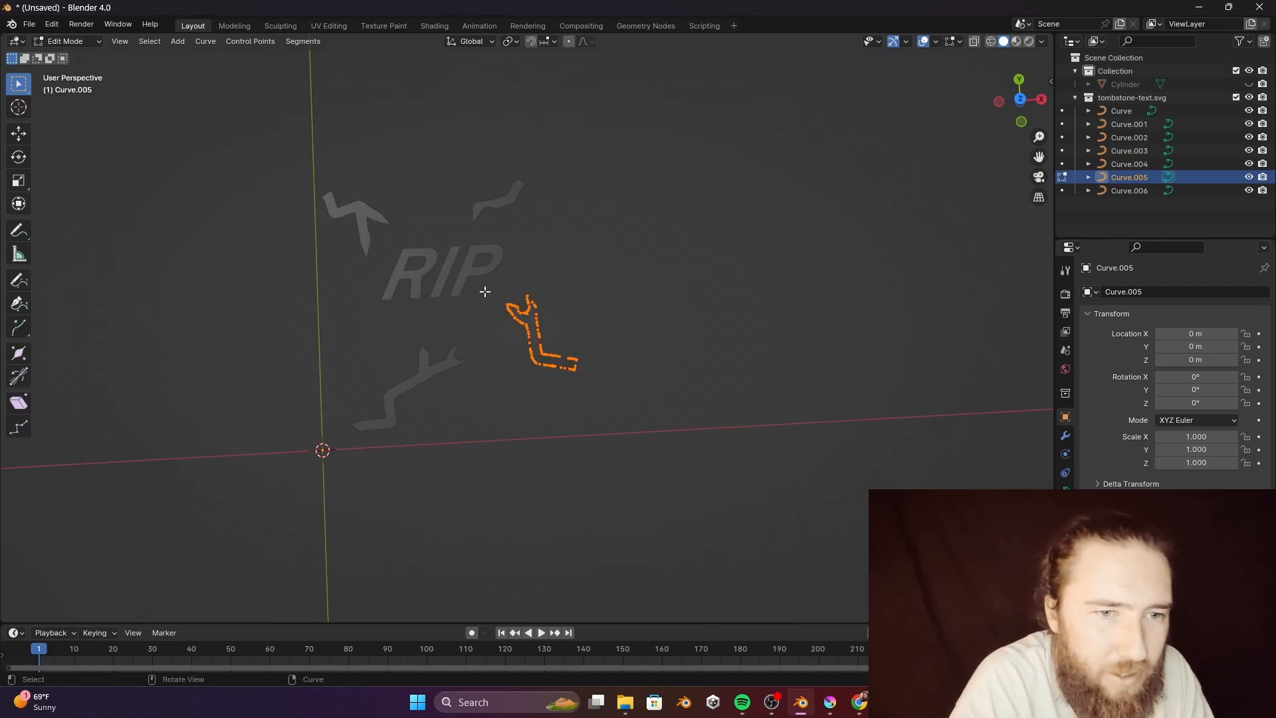
{"action": "key", "text": "Tab"}
Select all the imported curves and scale them up uniformly by about 26.7.
{"action": "left_click_drag", "start_coordinate": [685, 480], "coordinate": [161, 165]}
{"action": "scroll", "coordinate": [557, 384], "scroll_direction": "down", "scroll_amount": 5}
{"action": "scroll", "coordinate": [585, 401], "scroll_direction": "down", "scroll_amount": 5}
{"action": "middle_click_drag", "start_coordinate": [587, 401], "coordinate": [541, 293]}
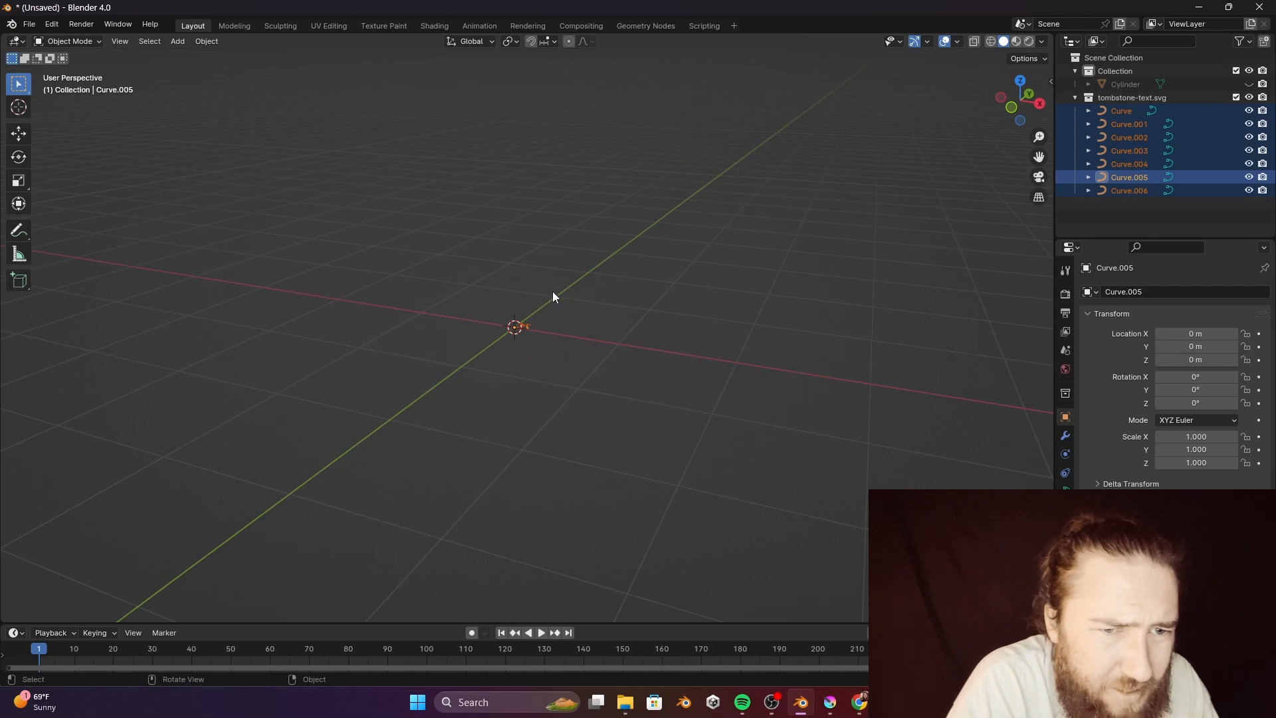
{"action": "key", "text": "s"}
{"action": "left_click", "coordinate": [839, 145]}
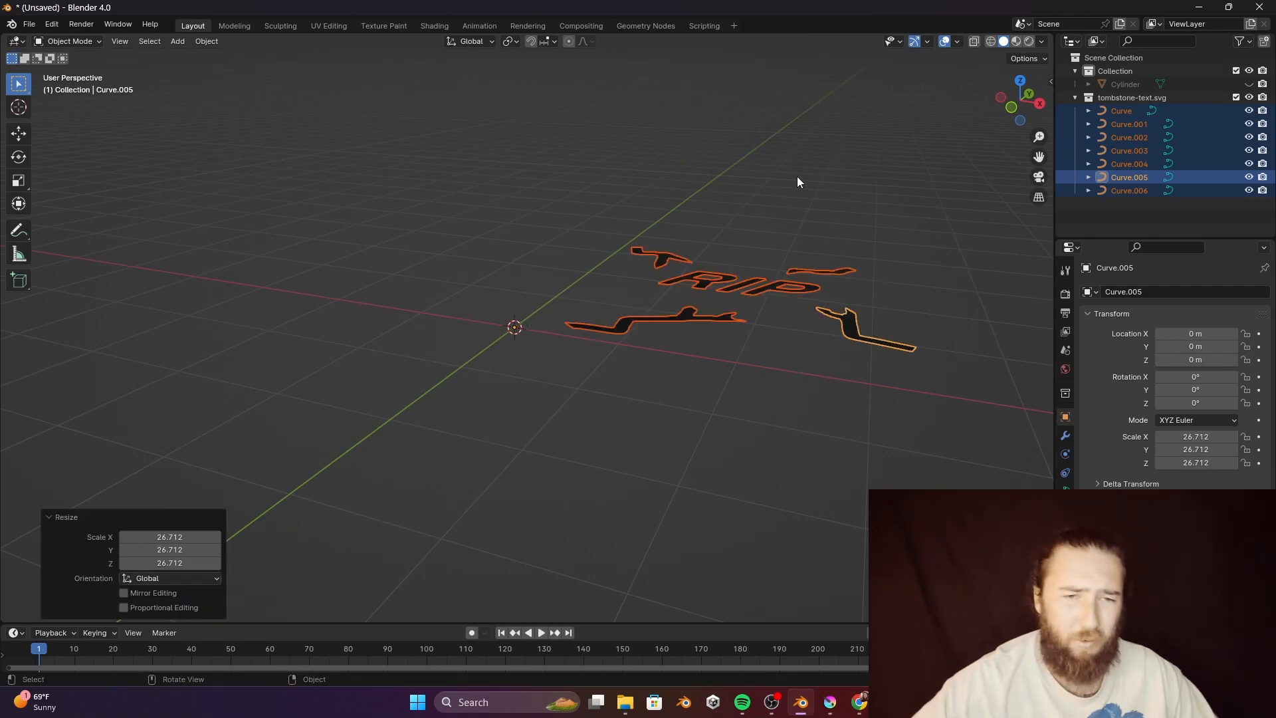
Rotate the selected curves 90° about the X axis and move them along Y to about -2.96 m.
{"action": "type", "text": "rx"}
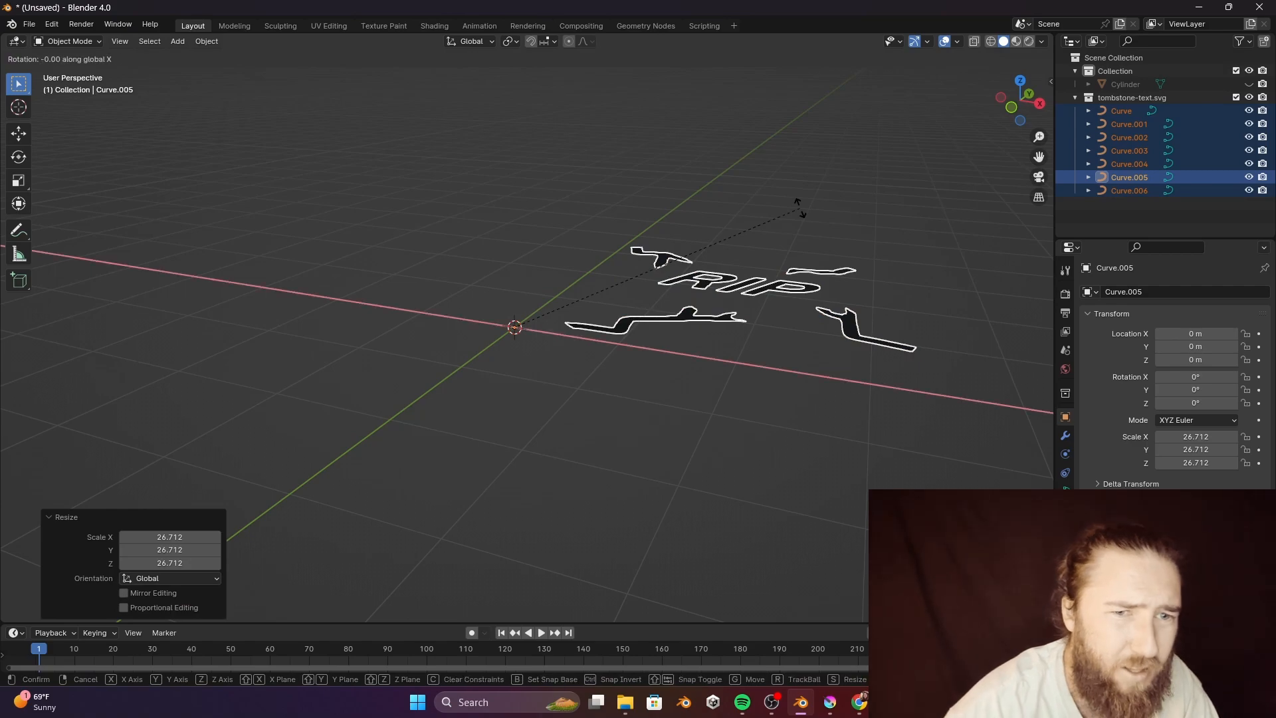
{"action": "type", "text": "90"}
{"action": "key", "text": "Return"}
{"action": "mouse_move", "coordinate": [800, 209]}
{"action": "middle_mouse_down"}
{"action": "mouse_move", "coordinate": [843, 213]}
{"action": "mouse_move", "coordinate": [788, 222]}
{"action": "middle_mouse_up"}
{"action": "key", "text": "g"}
{"action": "key", "text": "y"}
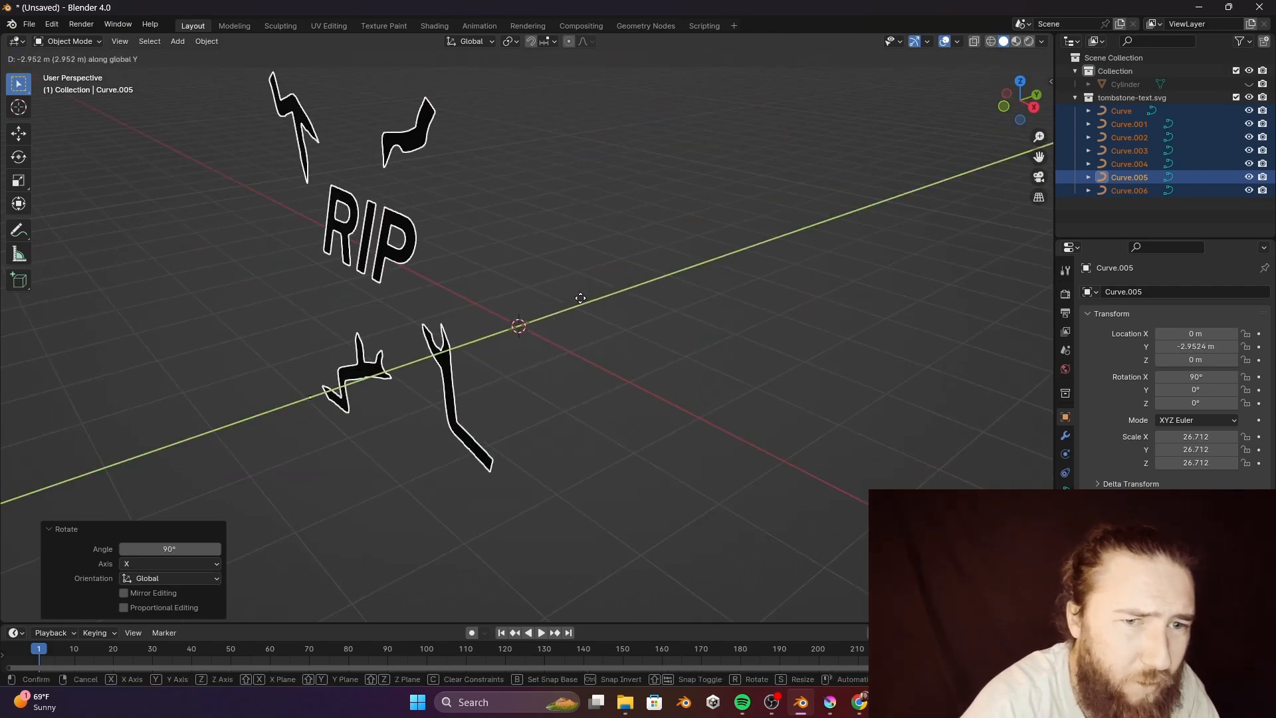
{"action": "left_click", "coordinate": [564, 307]}
Convert all the selected RIP and crack curves to meshes.
{"action": "middle_click_drag", "start_coordinate": [565, 307], "coordinate": [610, 351]}
{"action": "key", "text": "Tab"}
{"action": "key", "text": "a"}
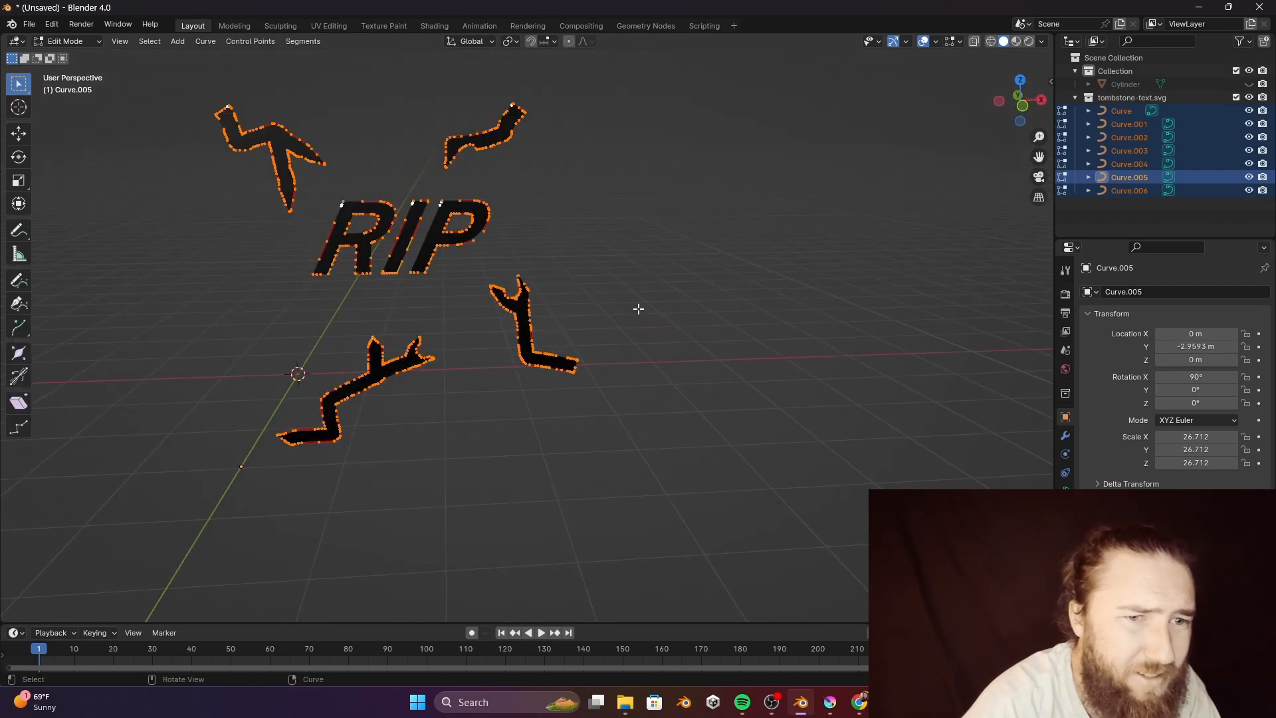
{"action": "key", "text": "alt+a"}
{"action": "key", "text": "Tab"}
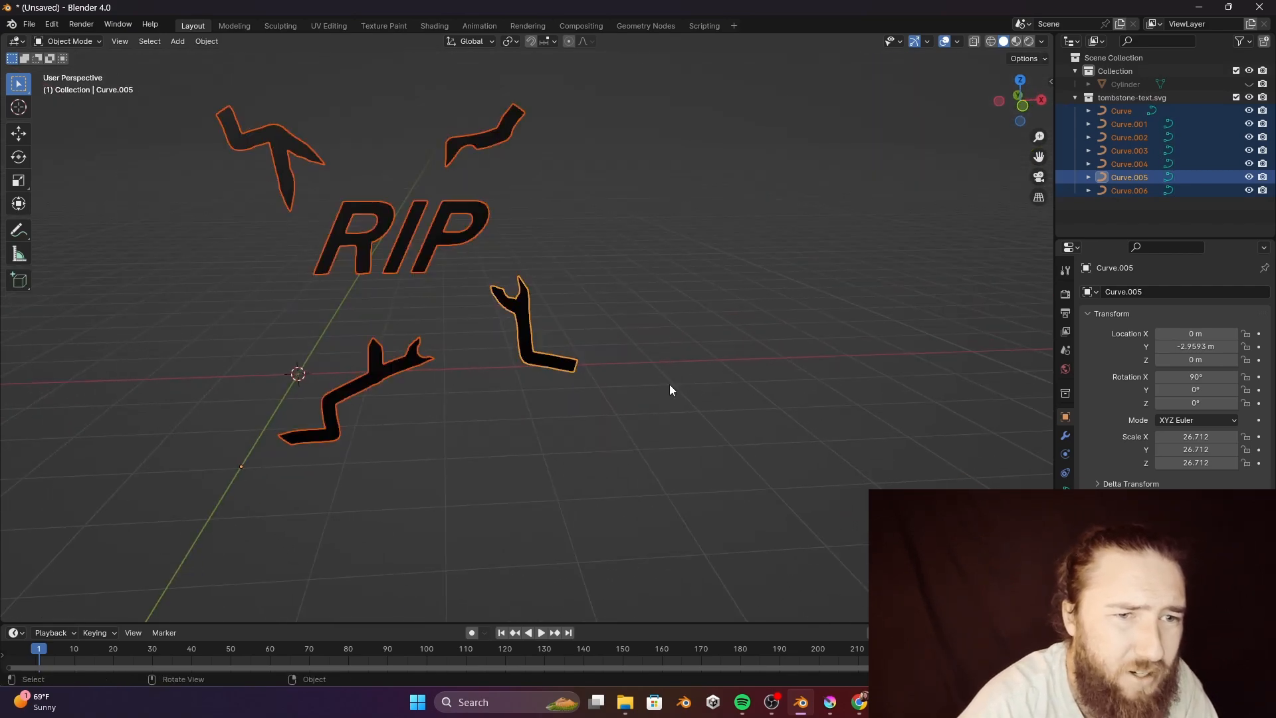
{"action": "right_click", "coordinate": [431, 241]}
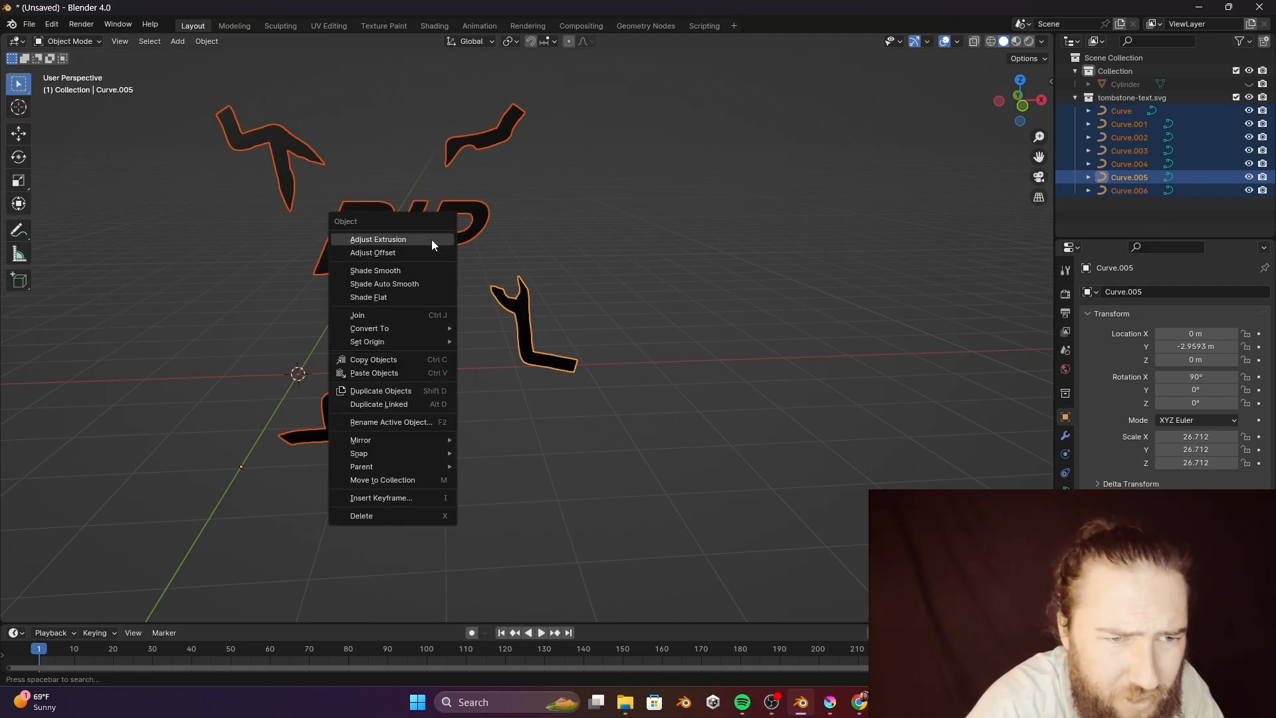
{"action": "mouse_move", "coordinate": [400, 328]}
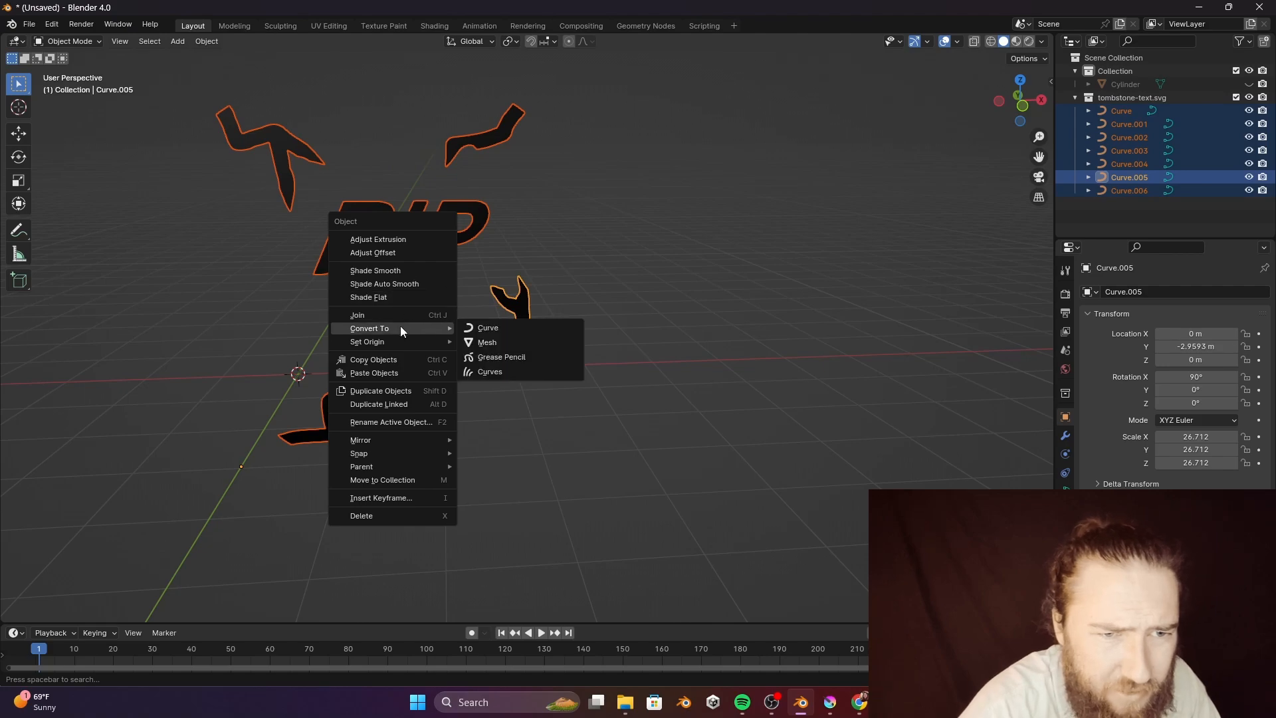
{"action": "left_click", "coordinate": [537, 340]}
Examine the vertices and edge layout of the converted RIP lettering up close in Edit Mode.
{"action": "key", "text": "Tab"}
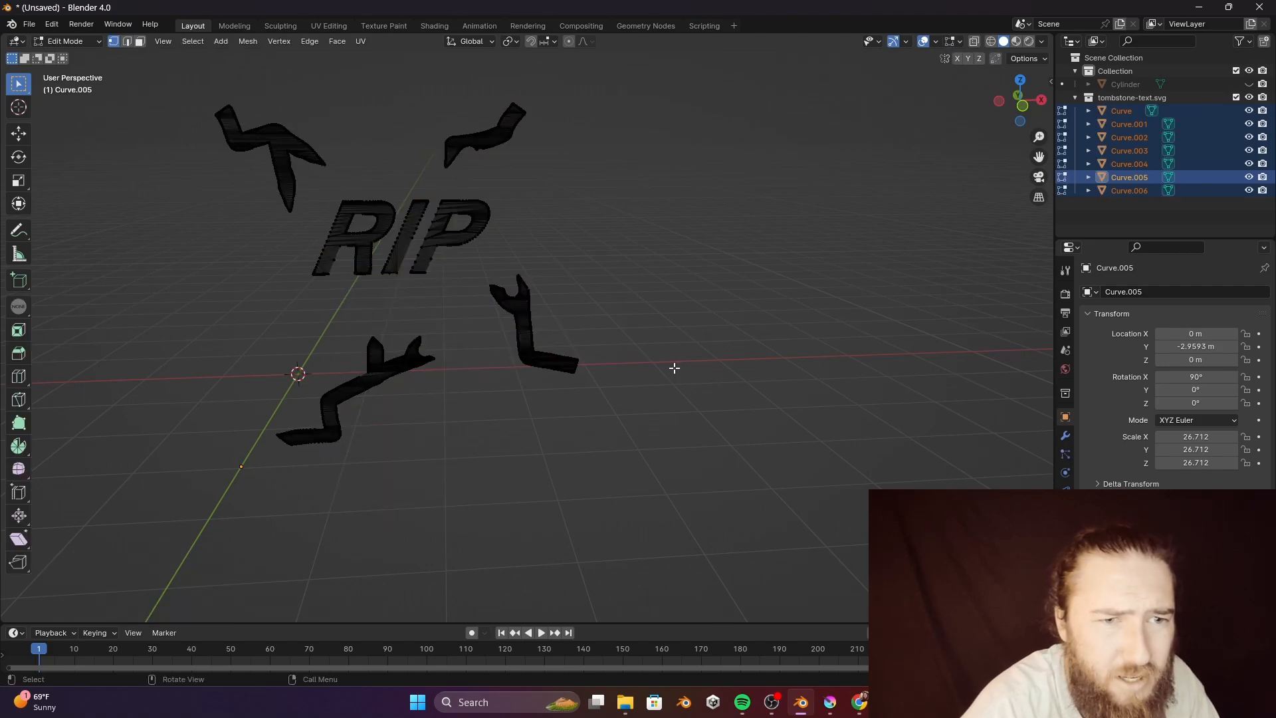
{"action": "scroll", "coordinate": [593, 359], "scroll_direction": "up", "scroll_amount": 5}
{"action": "middle_click_drag", "start_coordinate": [561, 280], "coordinate": [607, 345], "text": "shift"}
{"action": "scroll", "coordinate": [606, 343], "scroll_direction": "up", "scroll_amount": 2}
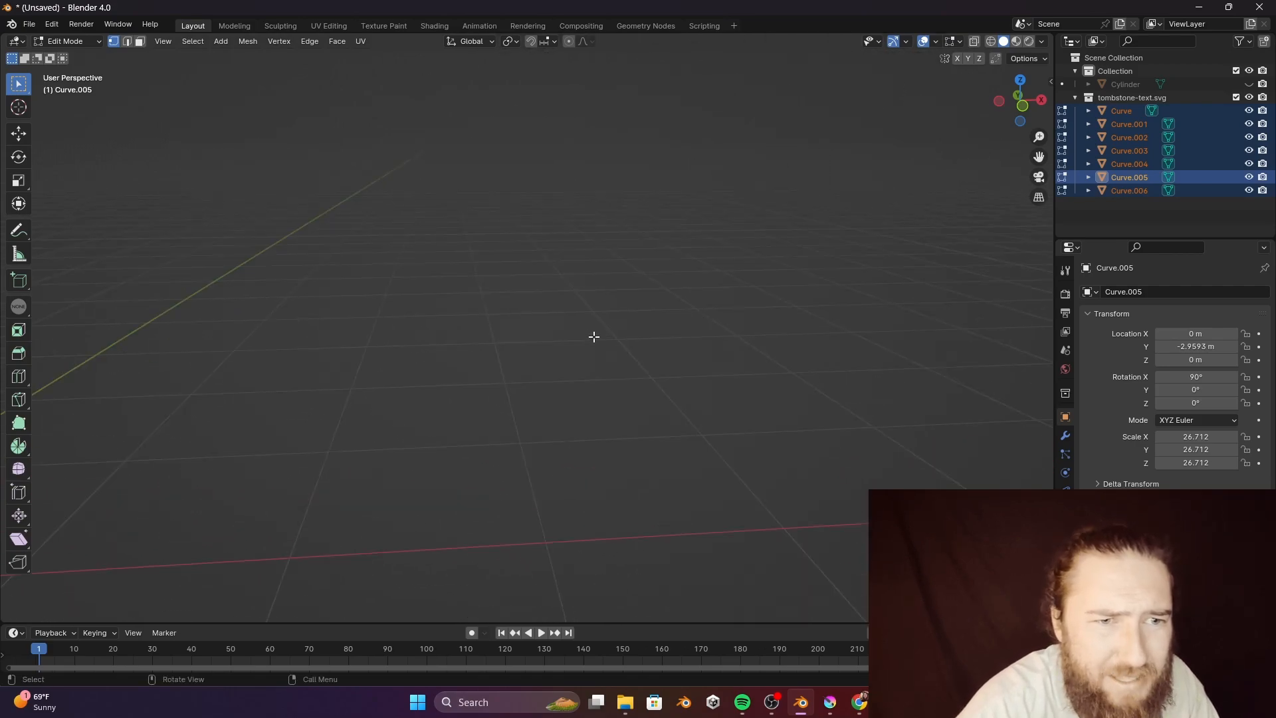
{"action": "scroll", "coordinate": [557, 328], "scroll_direction": "down", "scroll_amount": 1}
{"action": "middle_click_drag", "start_coordinate": [469, 269], "coordinate": [493, 287], "text": "shift"}
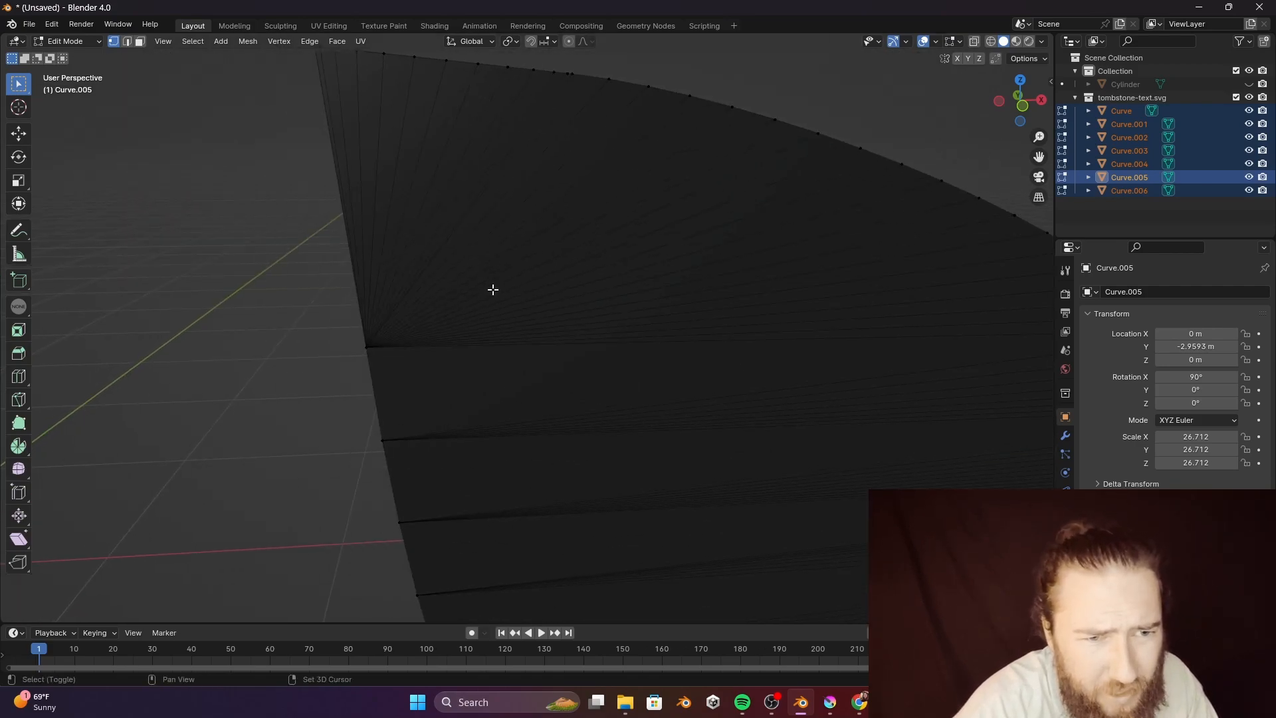
{"action": "left_click_drag", "start_coordinate": [667, 429], "coordinate": [290, 280]}
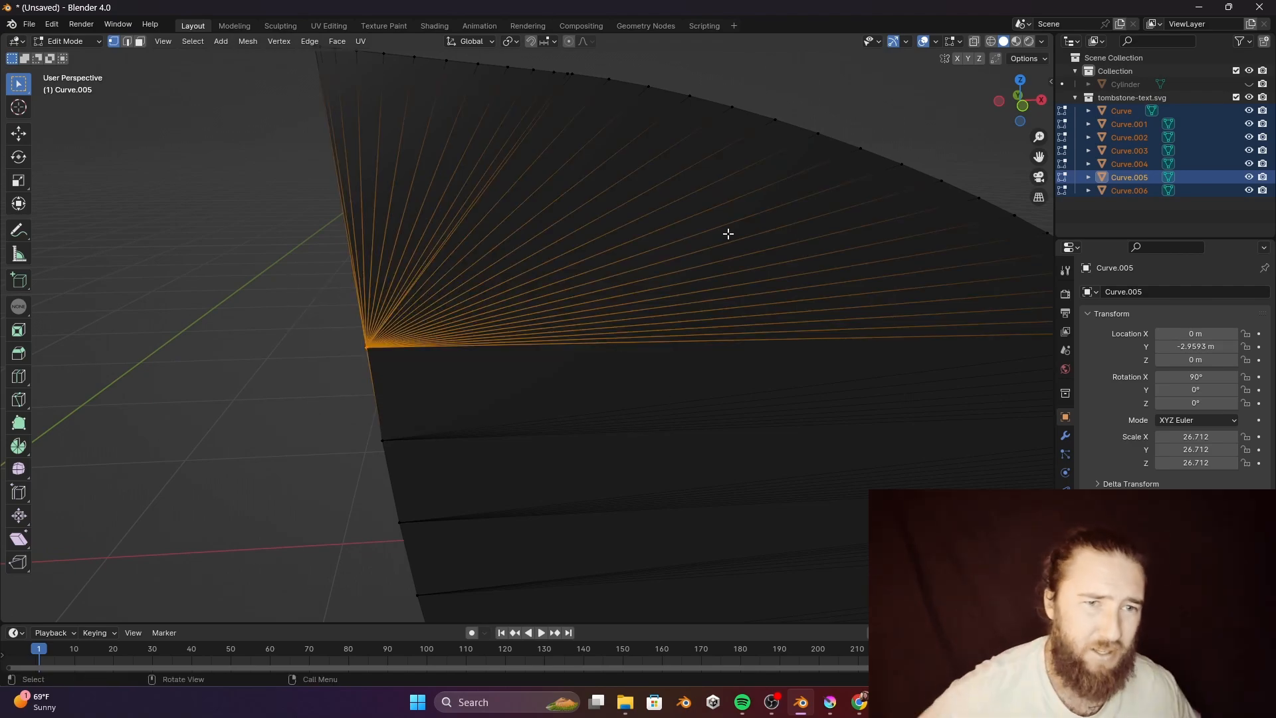
{"action": "left_click_drag", "start_coordinate": [759, 181], "coordinate": [433, 42]}
{"action": "left_click", "coordinate": [282, 393]}
{"action": "scroll", "coordinate": [377, 334], "scroll_direction": "down", "scroll_amount": 2}
{"action": "scroll", "coordinate": [377, 335], "scroll_direction": "up", "scroll_amount": 1}
{"action": "scroll", "coordinate": [377, 334], "scroll_direction": "down", "scroll_amount": 1}
{"action": "scroll", "coordinate": [377, 334], "scroll_direction": "up", "scroll_amount": 1}
{"action": "scroll", "coordinate": [377, 335], "scroll_direction": "down", "scroll_amount": 1}
{"action": "scroll", "coordinate": [377, 334], "scroll_direction": "down", "scroll_amount": 2}
{"action": "middle_click_drag", "start_coordinate": [377, 334], "coordinate": [735, 277]}
{"action": "key", "text": "Tab"}
Extrude all faces of the RIP and crack meshes about 0.15 m along the global Y axis.
{"action": "key", "text": "Tab"}
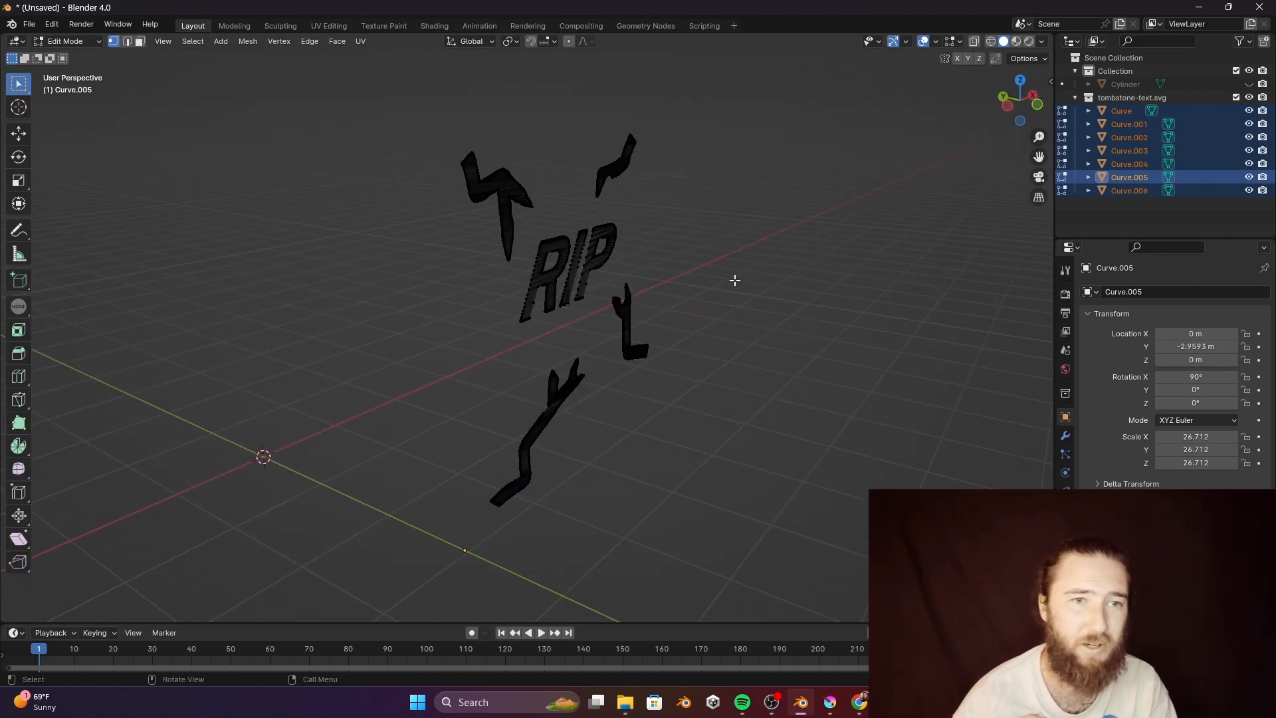
{"action": "key", "text": "a"}
{"action": "key", "text": "g"}
{"action": "key", "text": "z"}
{"action": "key", "text": "z"}
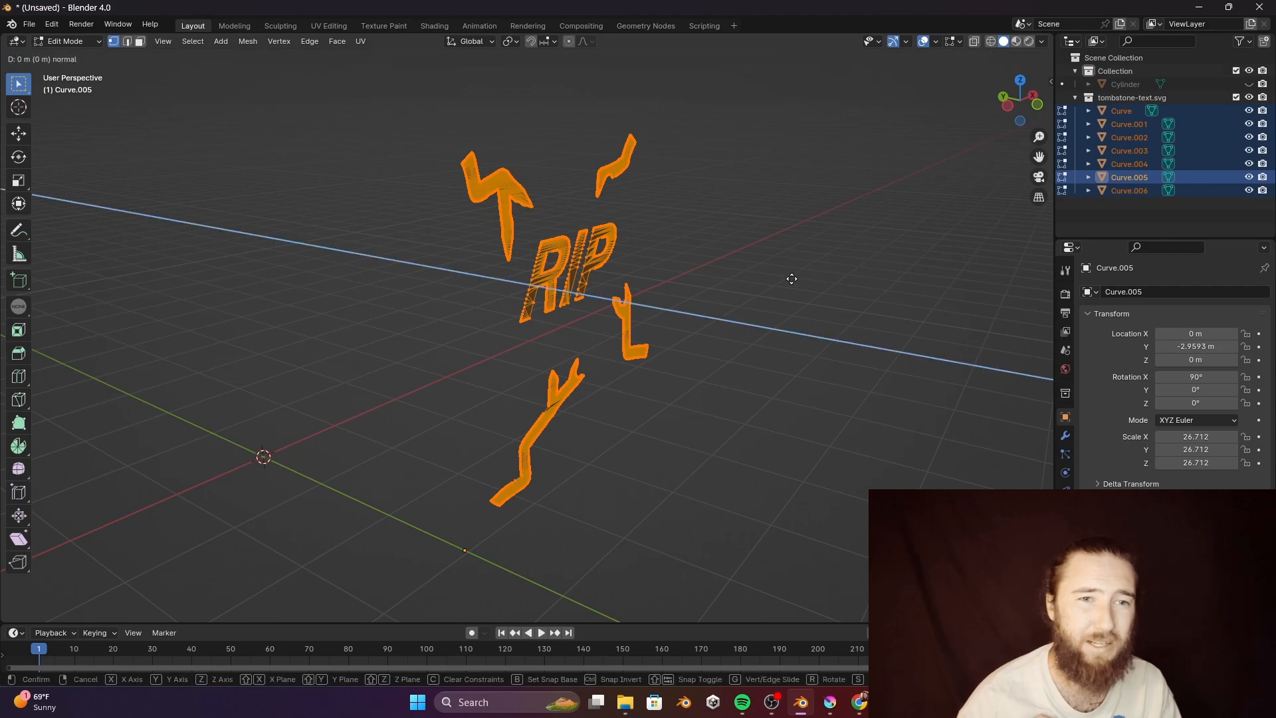
{"action": "key", "text": "y"}
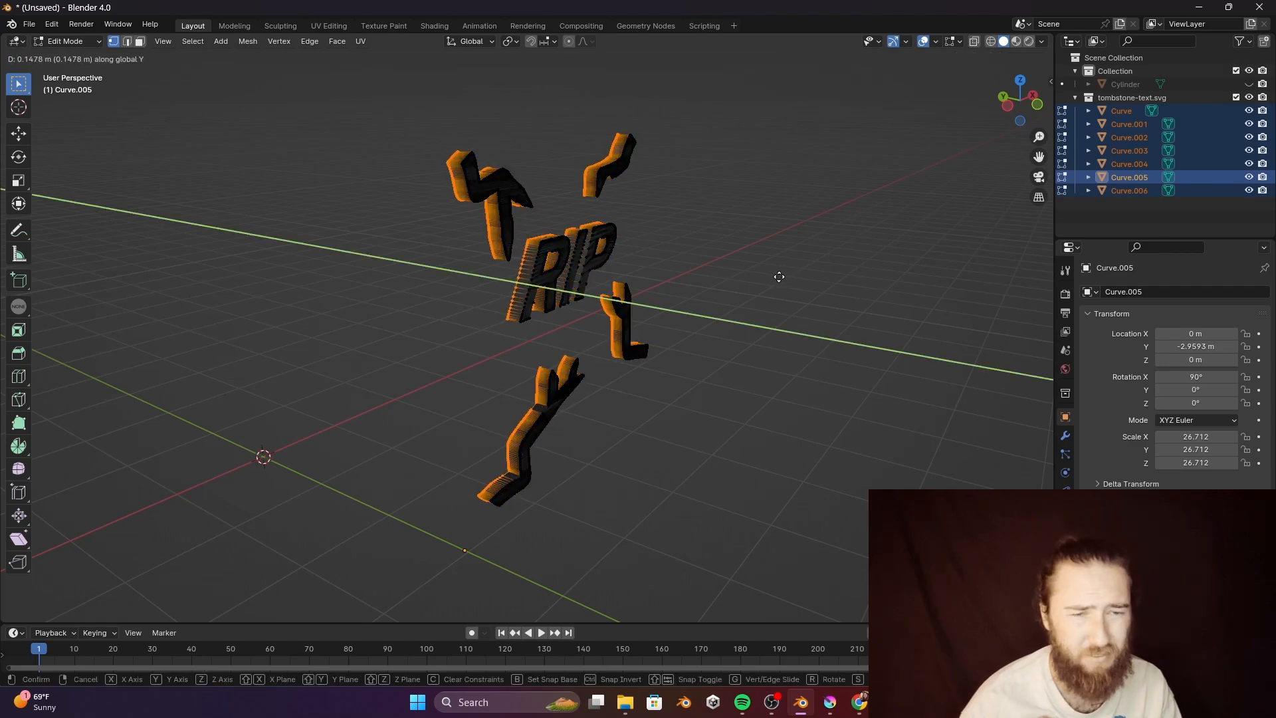
{"action": "left_click", "coordinate": [775, 276]}
{"action": "key", "text": "Tab"}
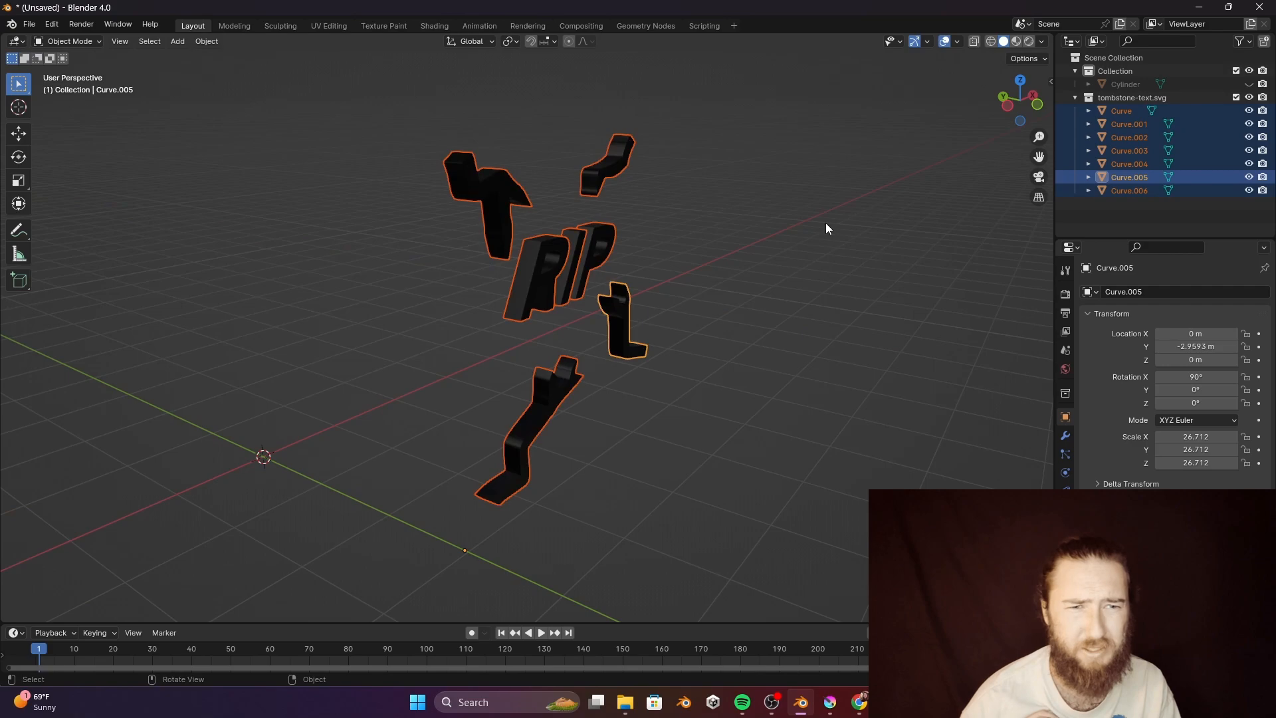
Turn on the Face Orientation overlay to check the normals of the extruded meshes.
{"action": "left_click", "coordinate": [959, 41]}
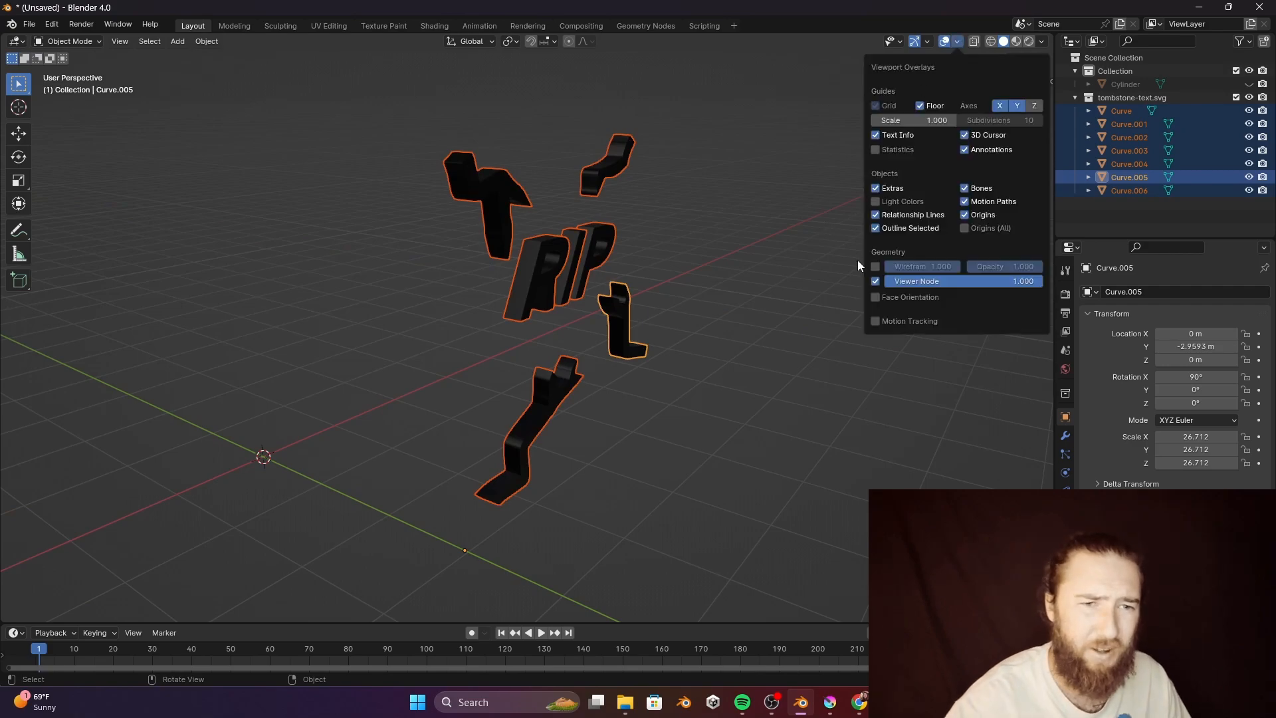
{"action": "left_click", "coordinate": [877, 296]}
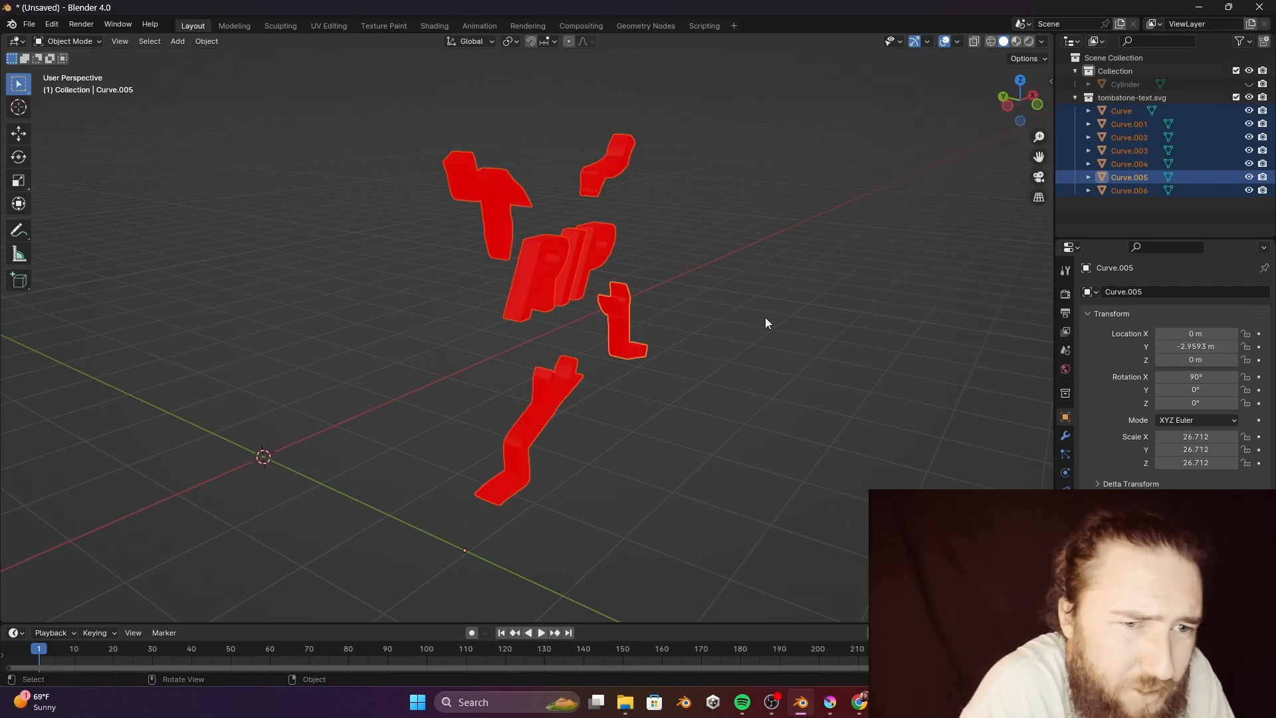
{"action": "middle_click_drag", "start_coordinate": [745, 316], "coordinate": [717, 321]}
Flip the normals of all faces on the RIP and crack meshes and return to Object Mode.
{"action": "key", "text": "Tab"}
{"action": "scroll", "coordinate": [682, 319], "scroll_direction": "up", "scroll_amount": 4}
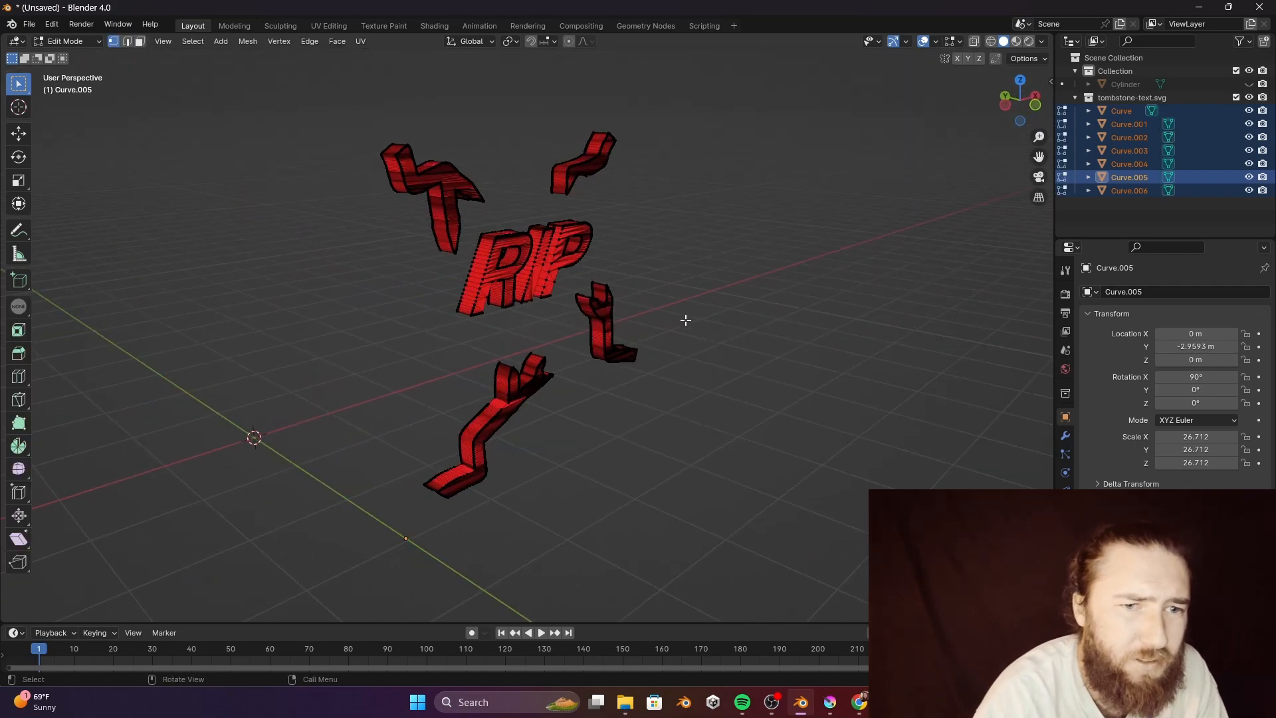
{"action": "key", "text": "a"}
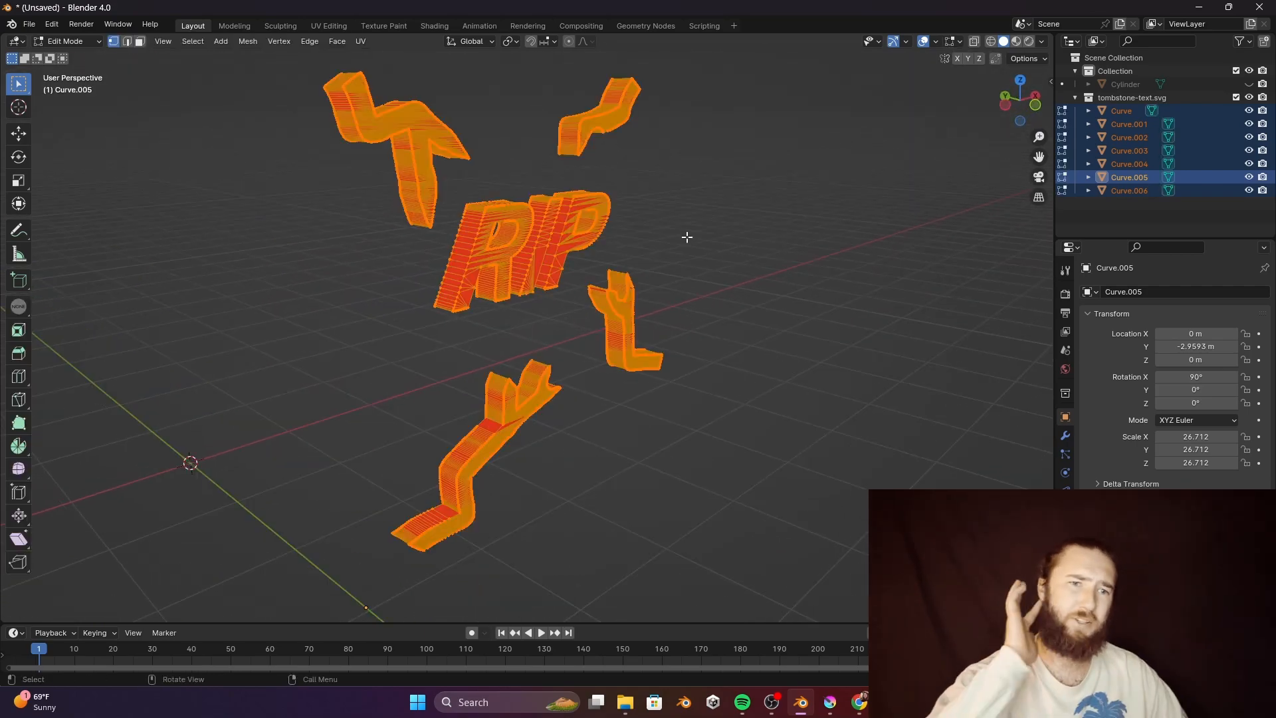
{"action": "key", "text": "alt+n"}
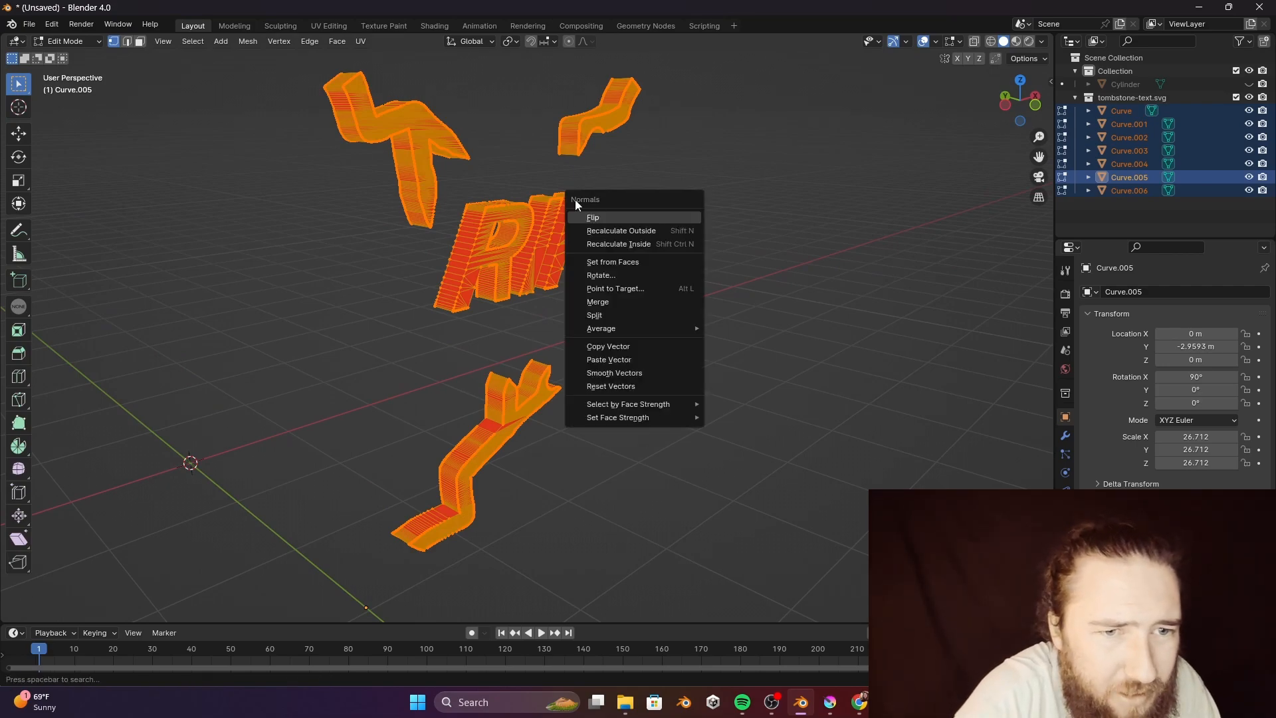
{"action": "left_click", "coordinate": [599, 217]}
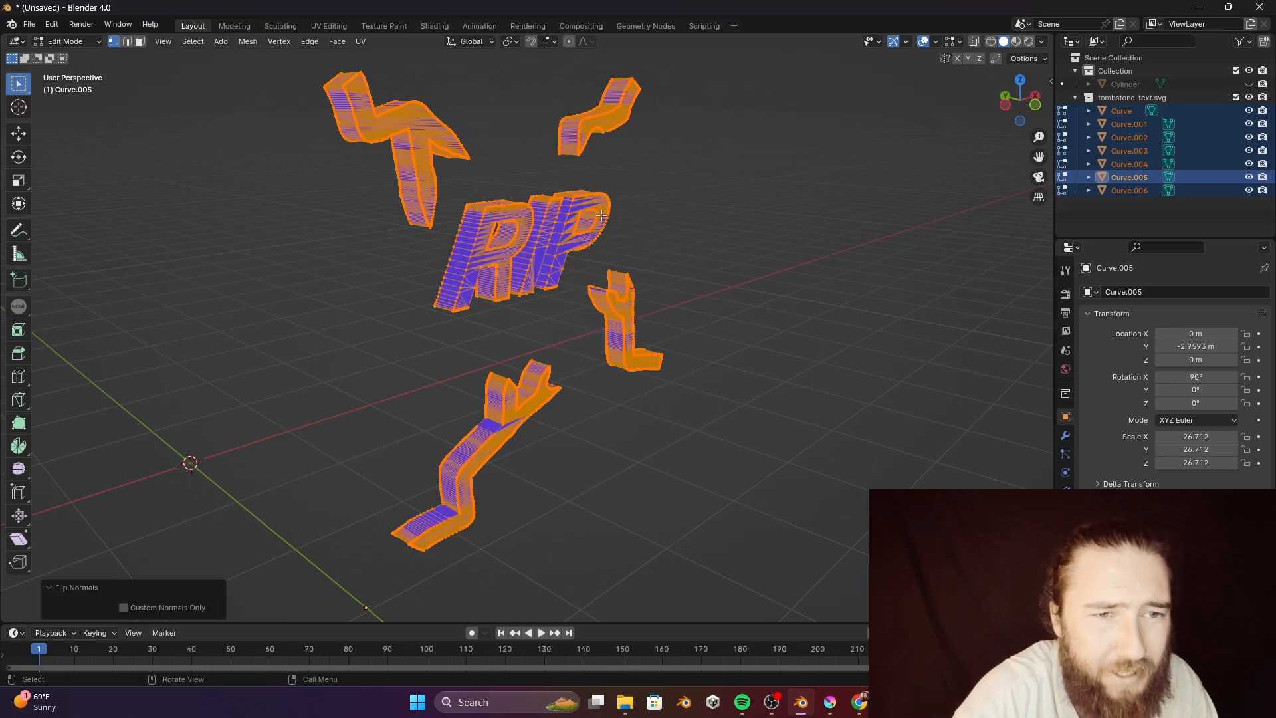
{"action": "key", "text": "alt+a"}
{"action": "middle_click_drag", "start_coordinate": [686, 200], "coordinate": [754, 175]}
{"action": "key", "text": "Tab"}
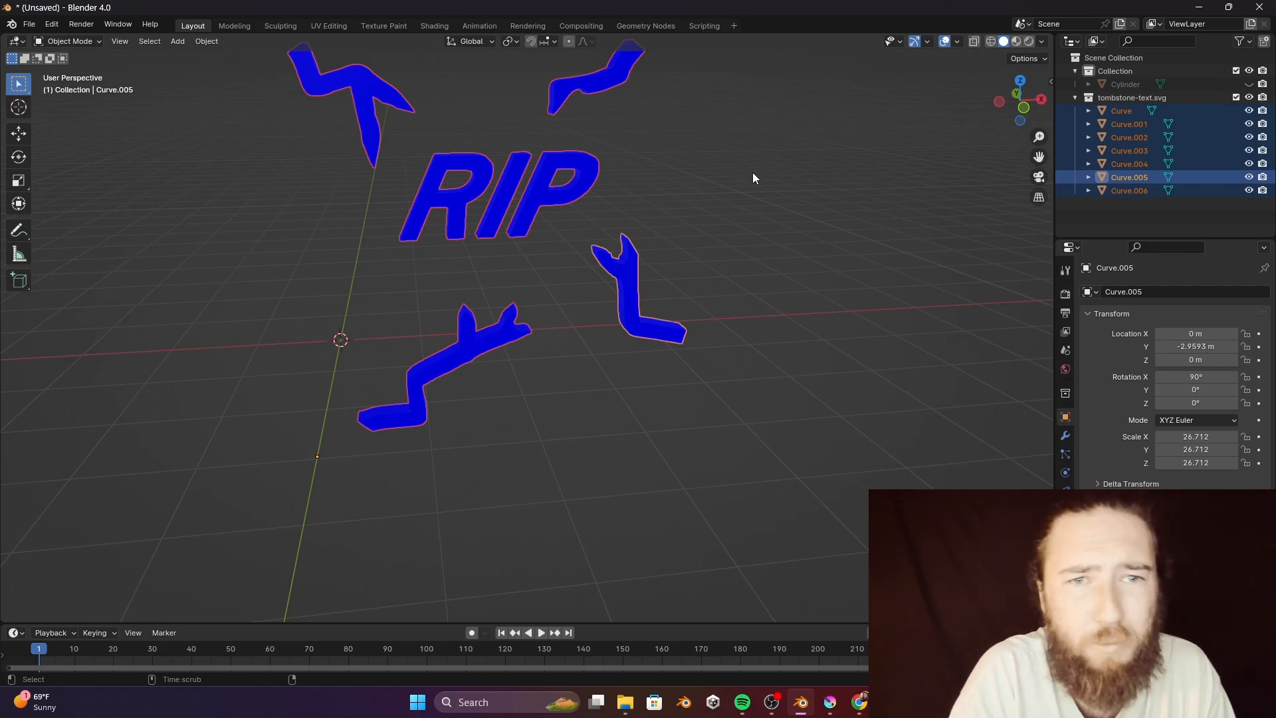
Deselect the RIP and crack meshes and unhide the gravestone.
{"action": "left_click", "coordinate": [958, 41]}
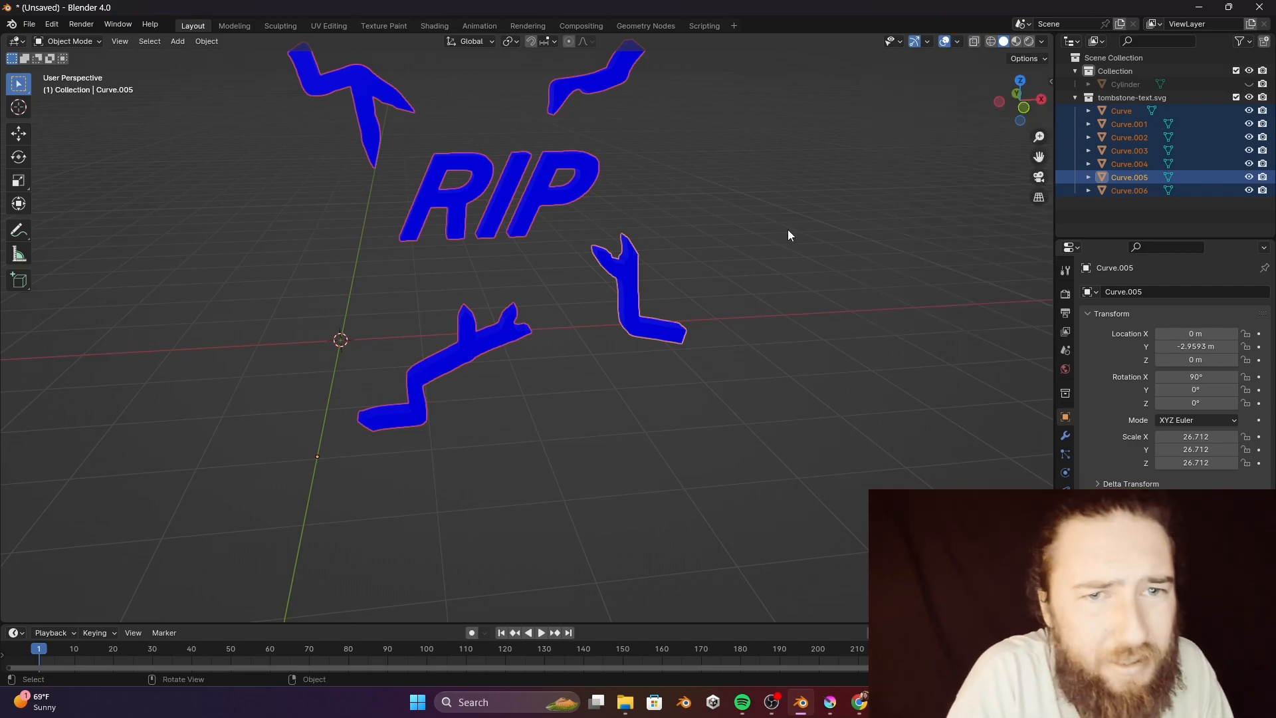
{"action": "left_click", "coordinate": [672, 225]}
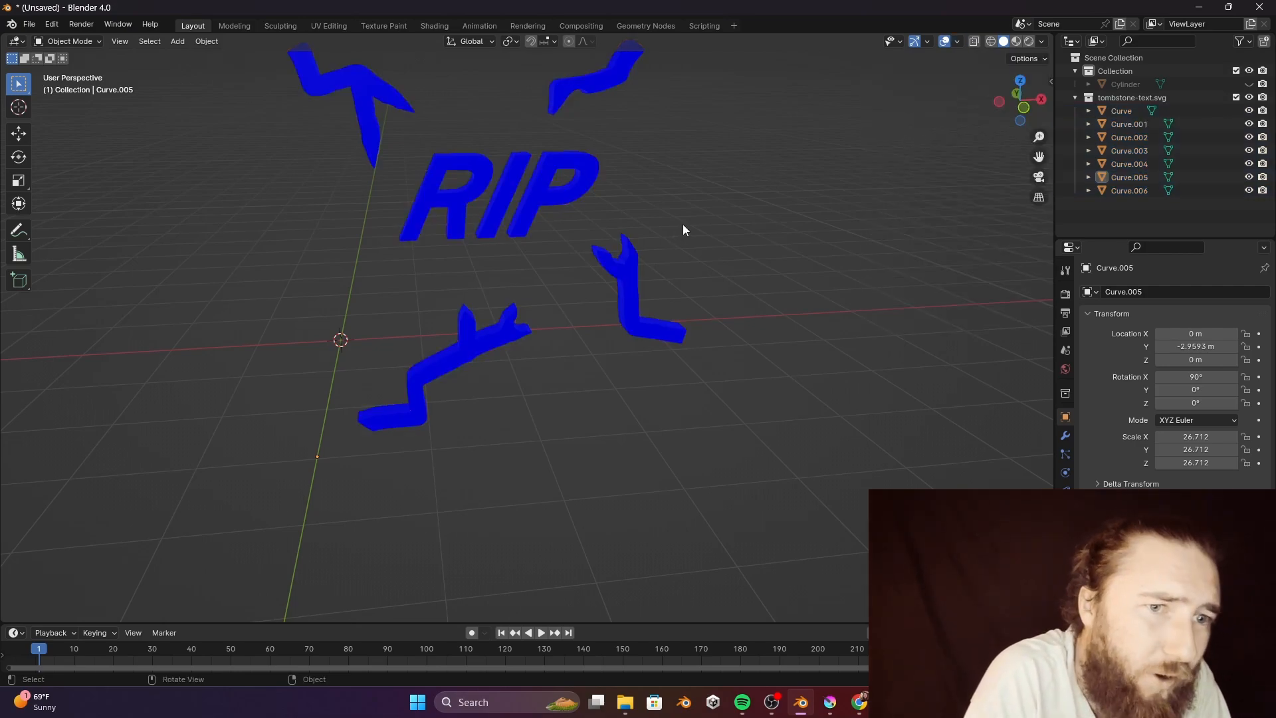
{"action": "key", "text": "alt+h"}
{"action": "middle_click_drag", "start_coordinate": [536, 242], "coordinate": [740, 404]}
Select all the RIP and crack meshes and rotate them 90° about the Z axis.
{"action": "left_click", "coordinate": [505, 193]}
{"action": "left_click_drag", "start_coordinate": [748, 477], "coordinate": [544, 142]}
{"action": "middle_click_drag", "start_coordinate": [544, 141], "coordinate": [649, 267]}
{"action": "key", "text": "r"}
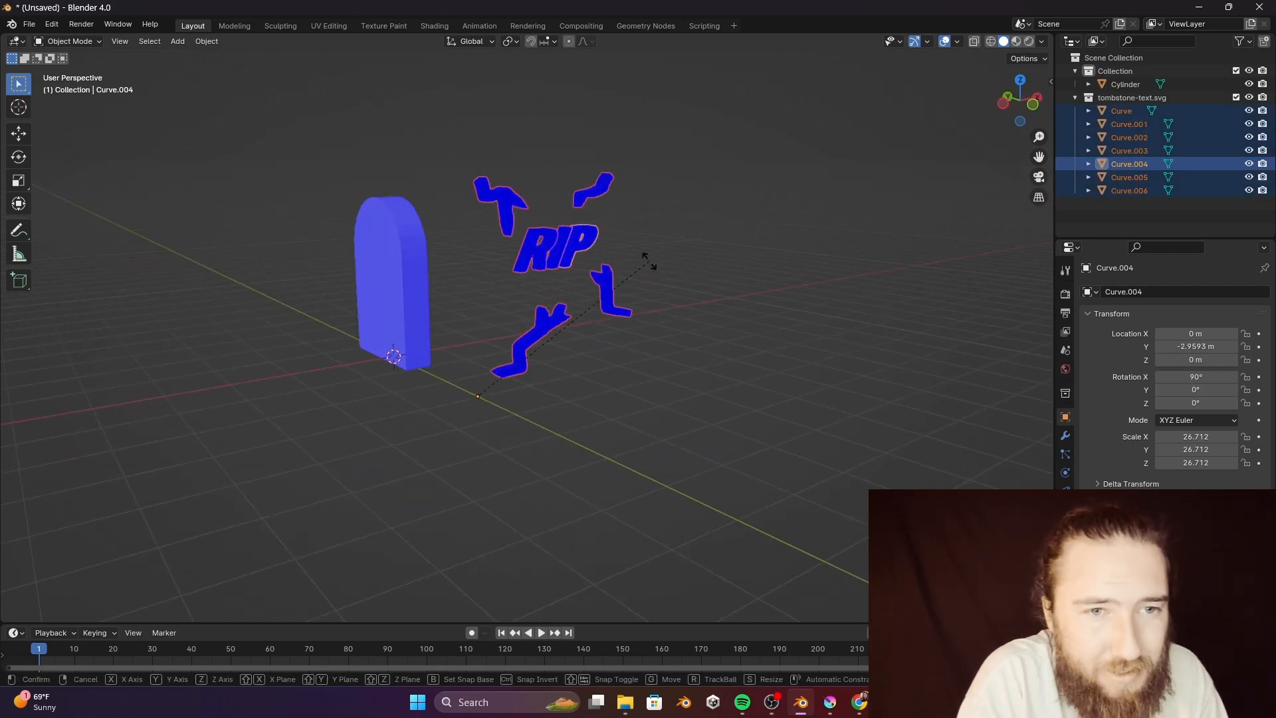
{"action": "key", "text": "z"}
{"action": "key", "text": "9"}
{"action": "key", "text": "0"}
{"action": "key", "text": "Return"}
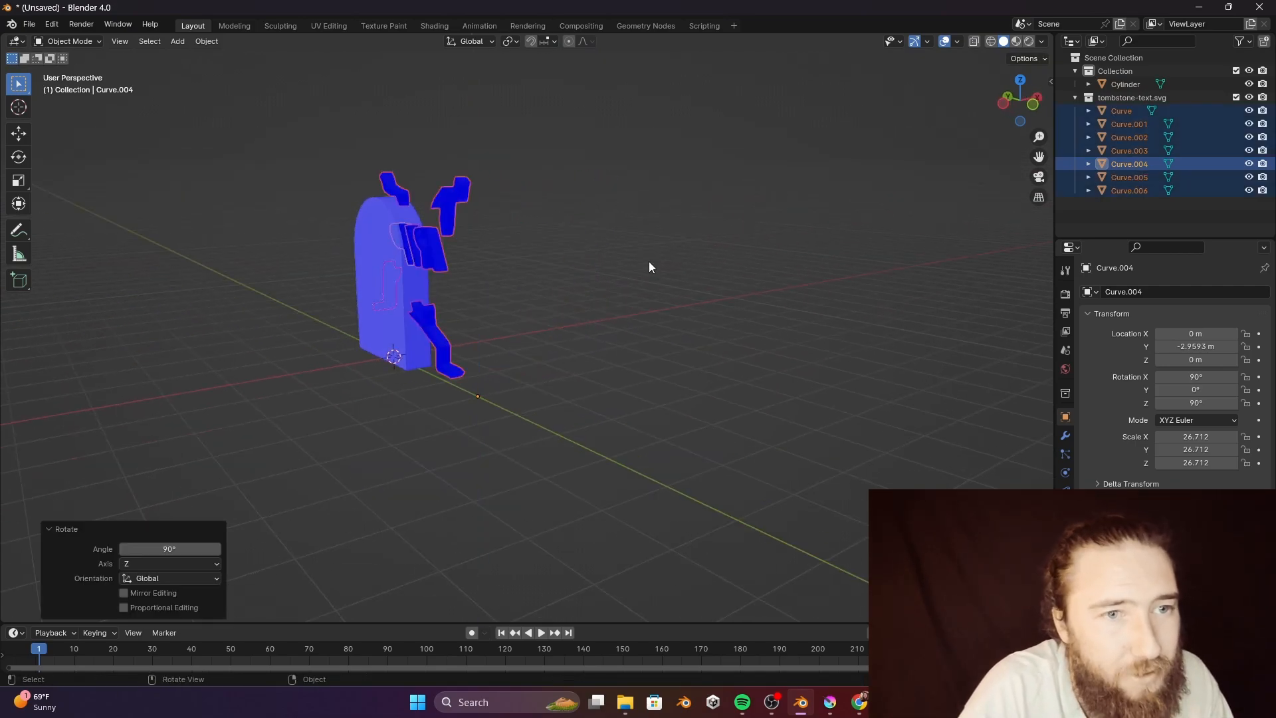
Move the RIP and crack meshes onto the gravestone's front face, about 0.30 m in X, 1.30 m in Y and -0.53 m in Z.
{"action": "middle_click_drag", "start_coordinate": [649, 261], "coordinate": [344, 359]}
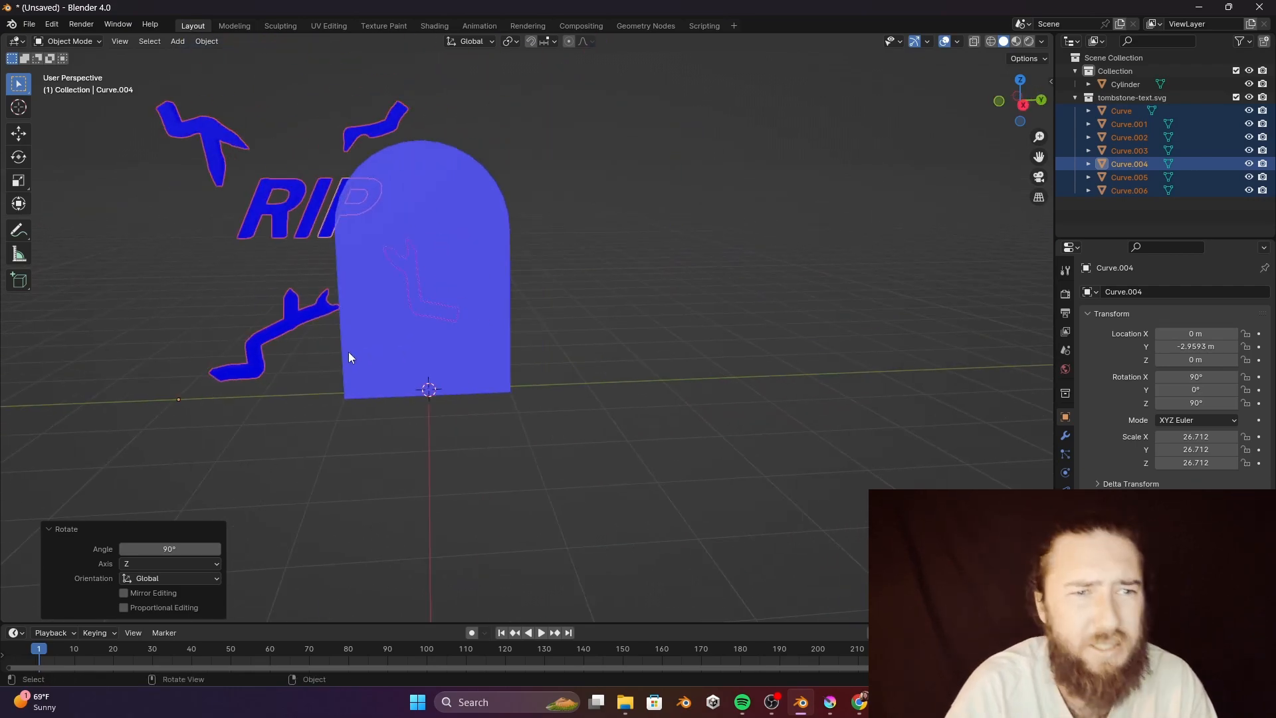
{"action": "key", "text": "g"}
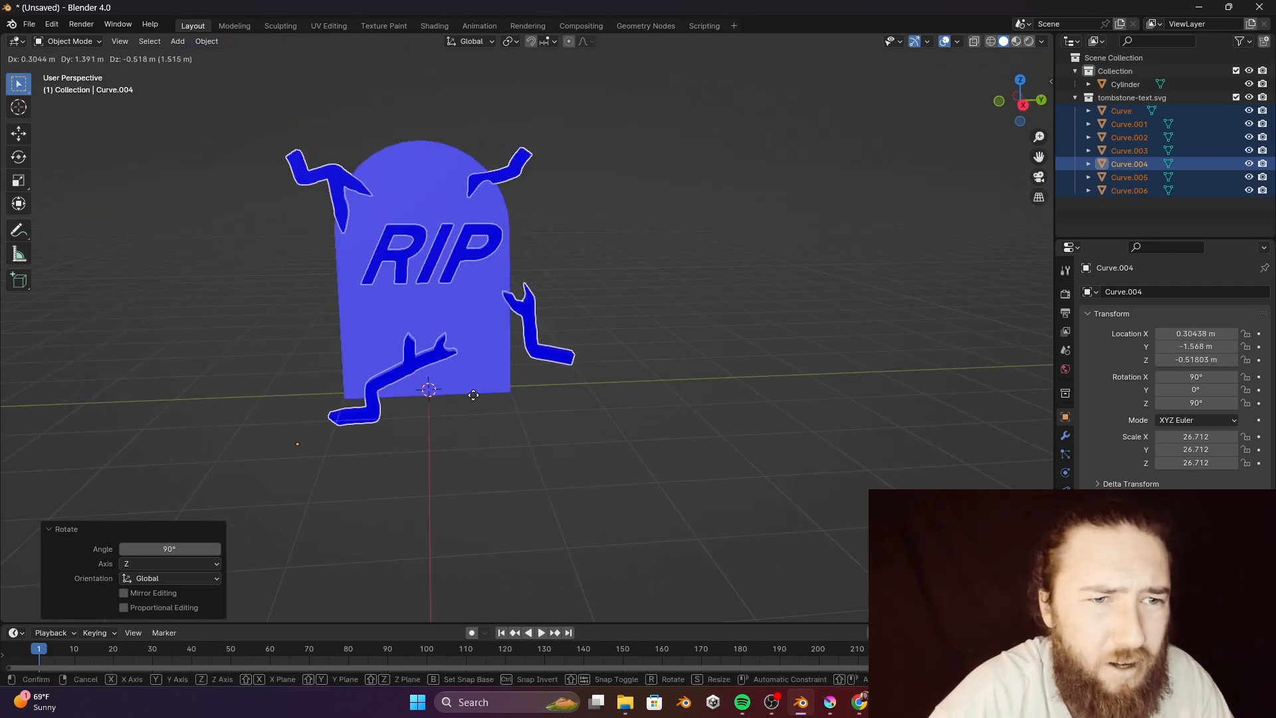
{"action": "left_click", "coordinate": [467, 397]}
{"action": "key", "text": "s"}
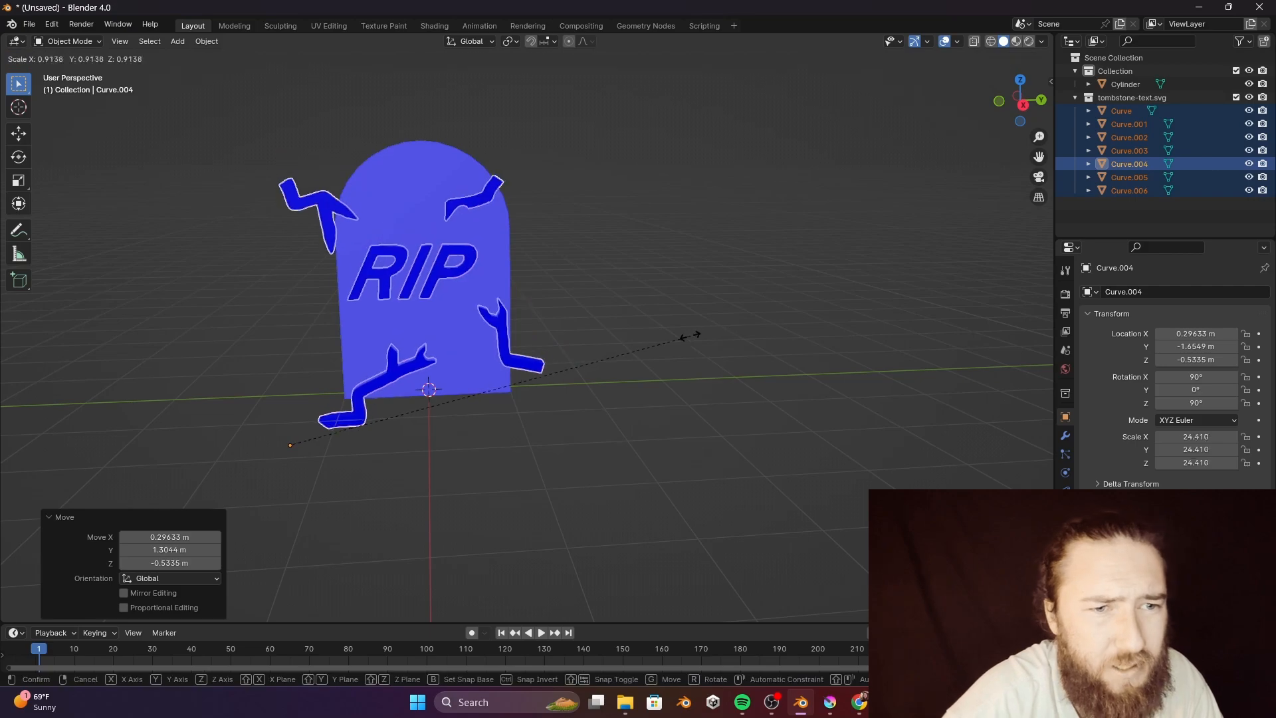
{"action": "right_click", "coordinate": [688, 306]}
Apply all transforms to the RIP and crack meshes and scale them down uniformly to about 0.641.
{"action": "middle_click_drag", "start_coordinate": [708, 314], "coordinate": [511, 394]}
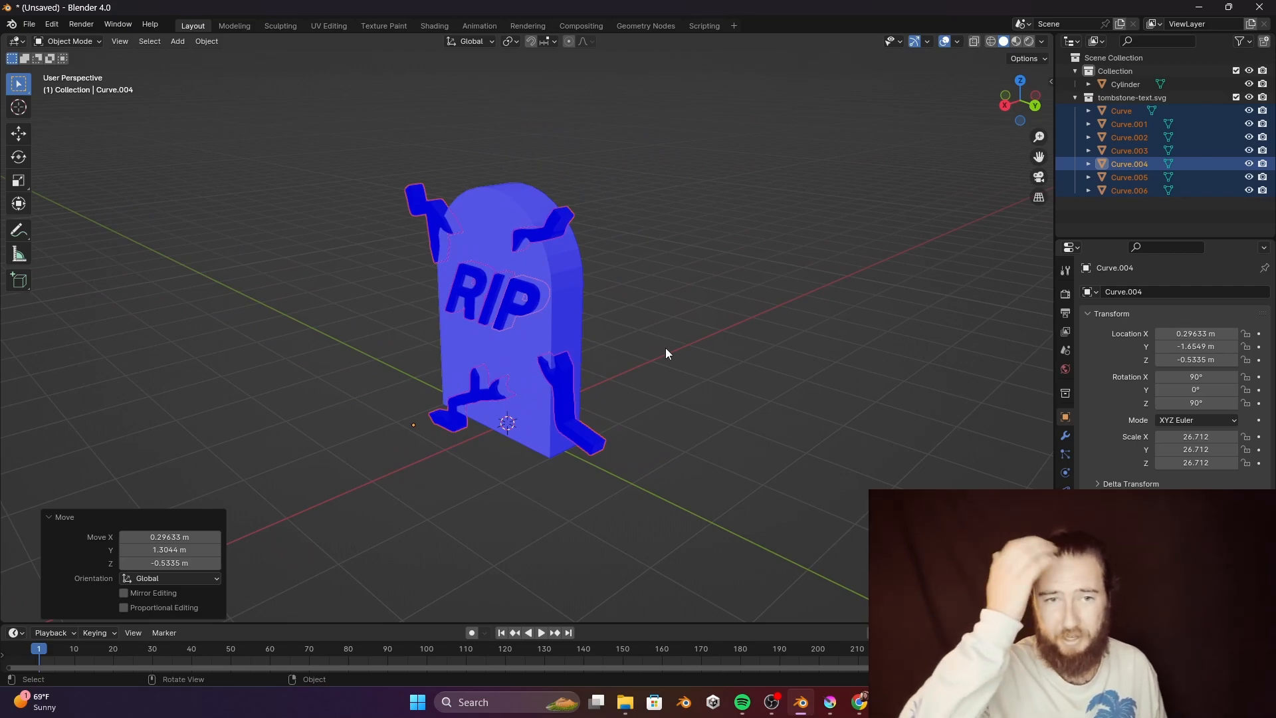
{"action": "key", "text": "ctrl+a"}
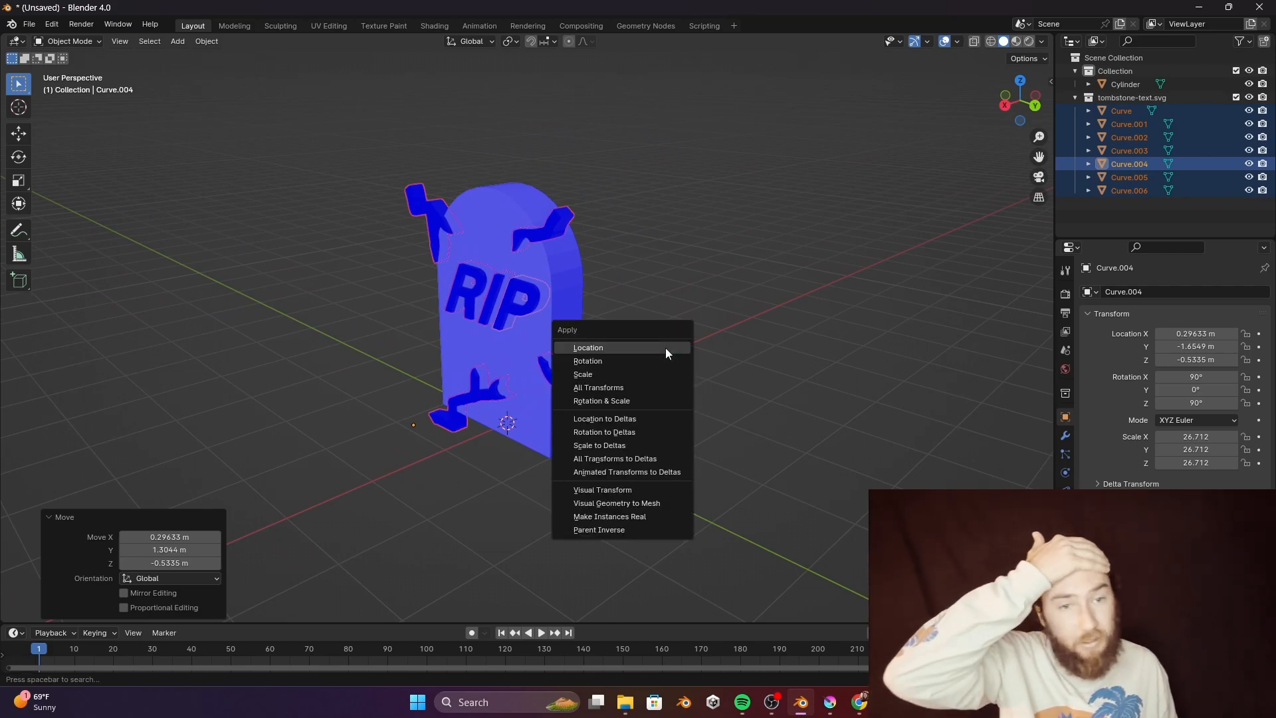
{"action": "left_click", "coordinate": [671, 386]}
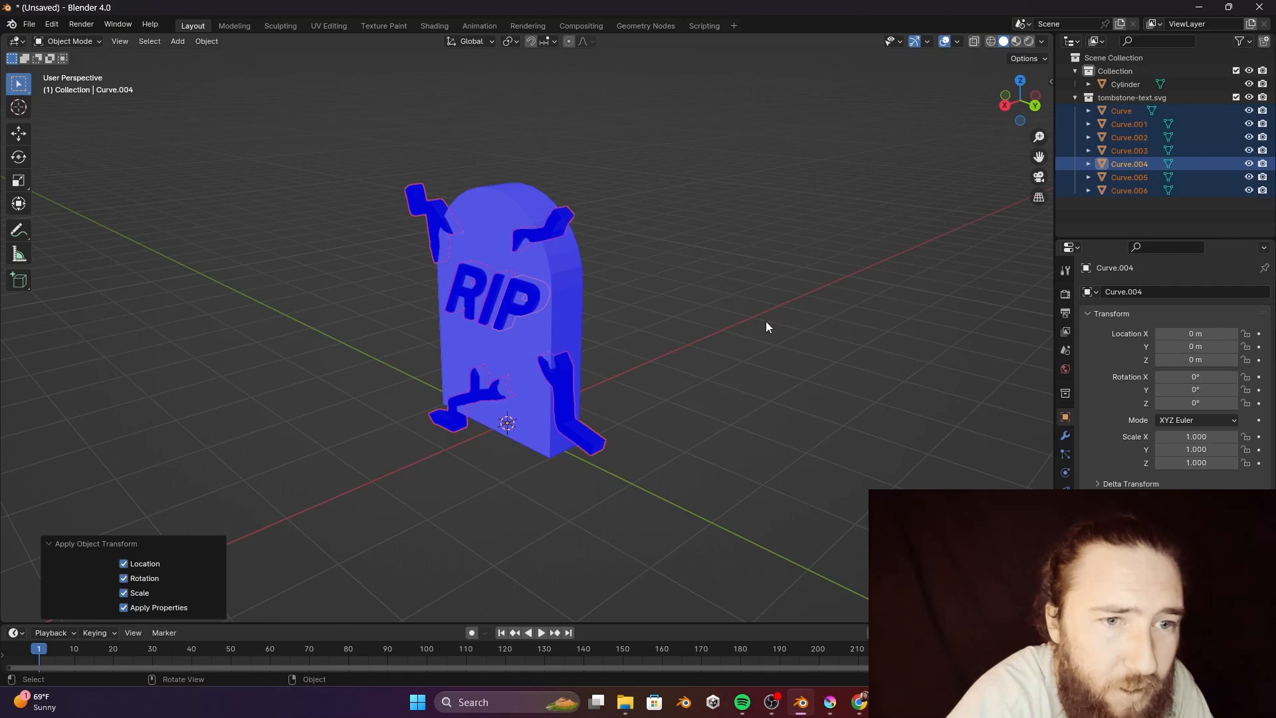
{"action": "key", "text": "s"}
{"action": "left_click", "coordinate": [668, 343]}
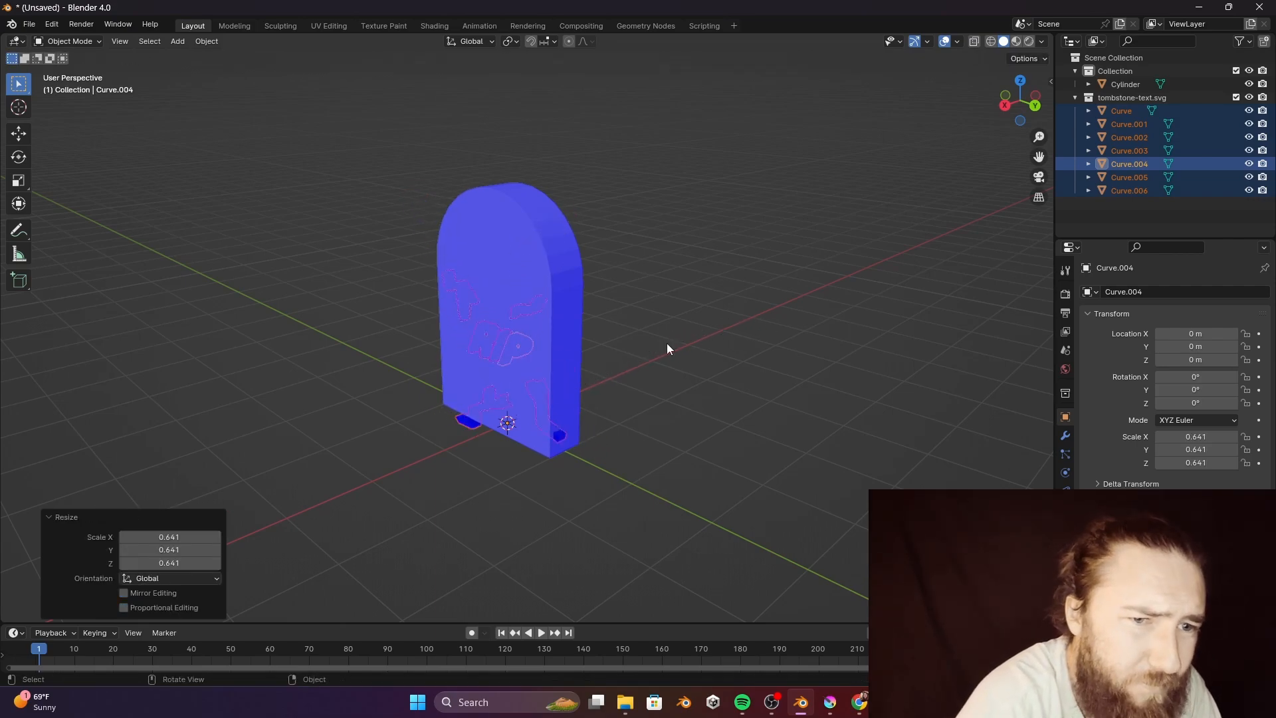
Move the RIP and crack meshes up about 0.84 m along Z and out of the front face about 0.13 m along X.
{"action": "key", "text": "g"}
{"action": "key", "text": "z"}
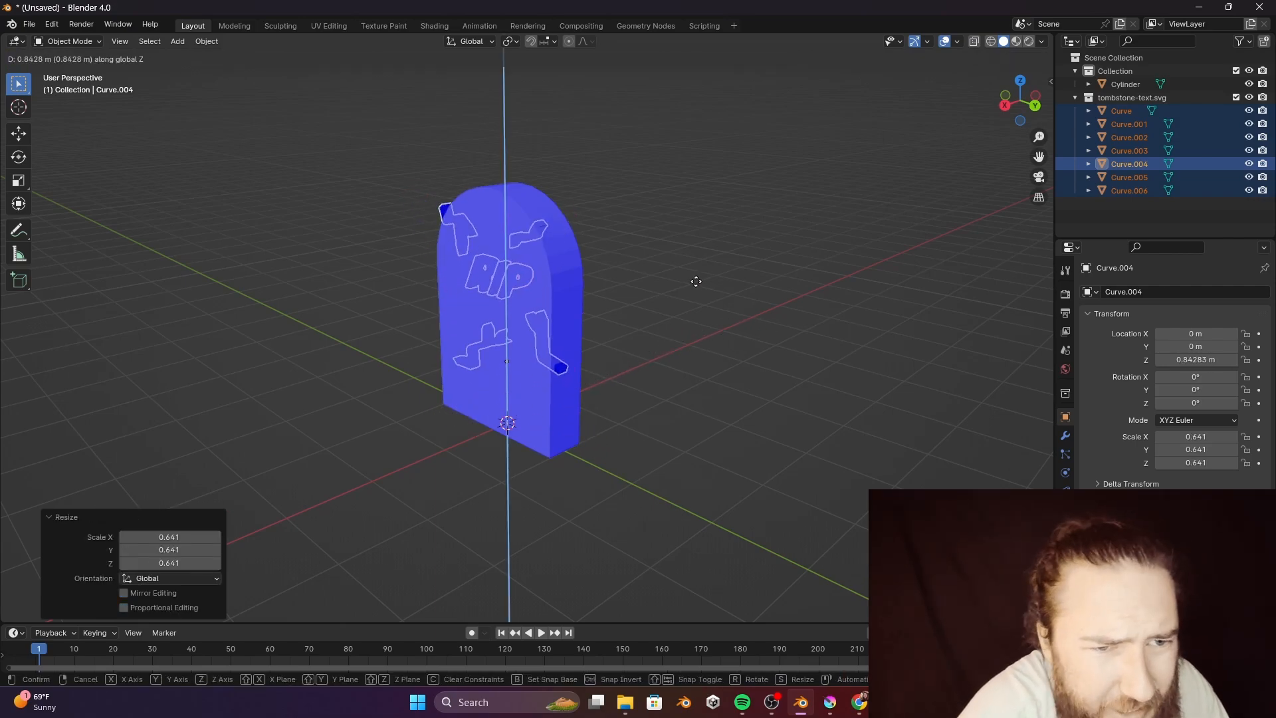
{"action": "left_click", "coordinate": [696, 282]}
{"action": "middle_click_drag", "start_coordinate": [638, 293], "coordinate": [666, 284]}
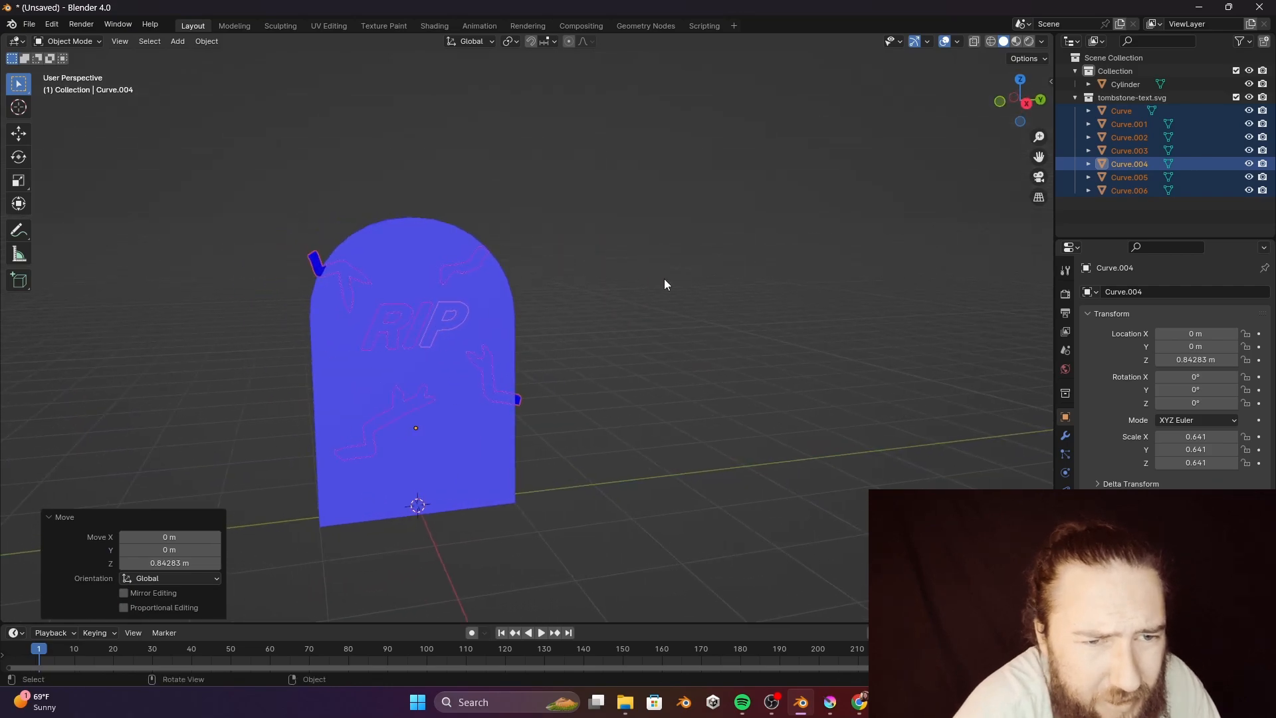
{"action": "key", "text": "g"}
{"action": "key", "text": "x"}
{"action": "left_click", "coordinate": [612, 283]}
{"action": "middle_click_drag", "start_coordinate": [561, 303], "coordinate": [426, 310]}
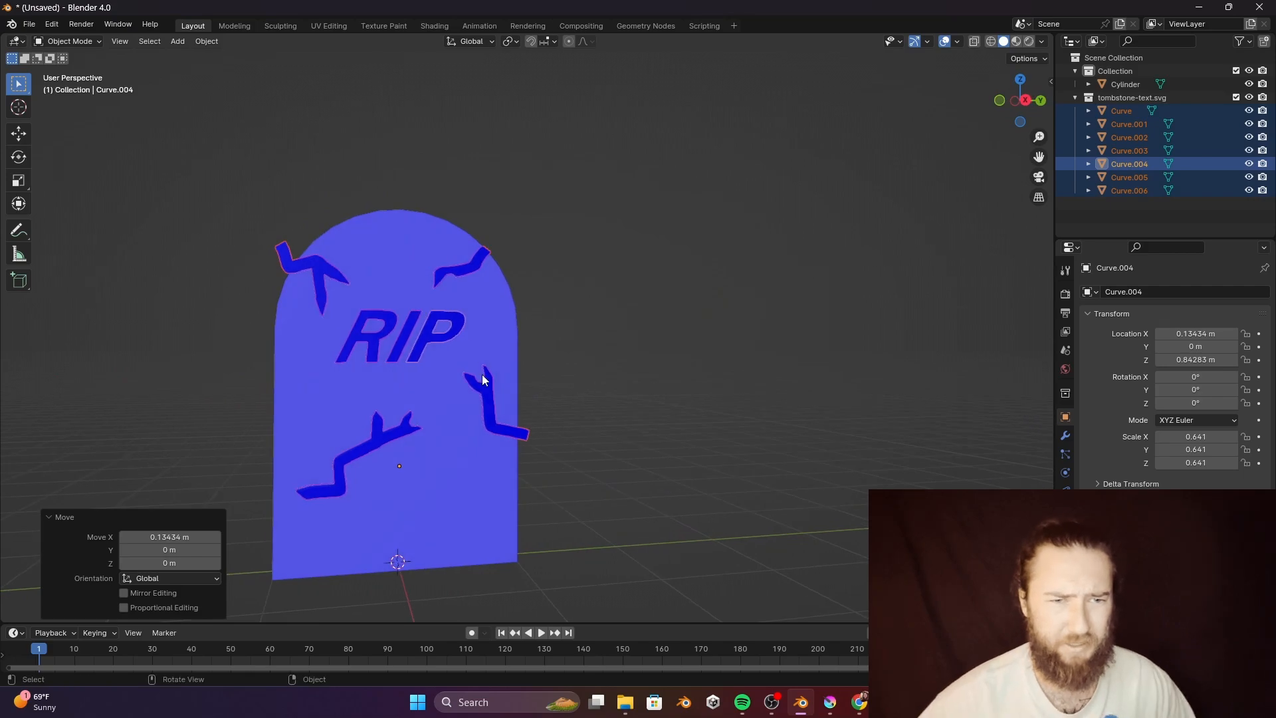
Move the lower-left crack down about 0.02 m and about -0.27 m along Y so it reaches the gravestone's edge.
{"action": "left_click", "coordinate": [392, 433]}
{"action": "key", "text": "g"}
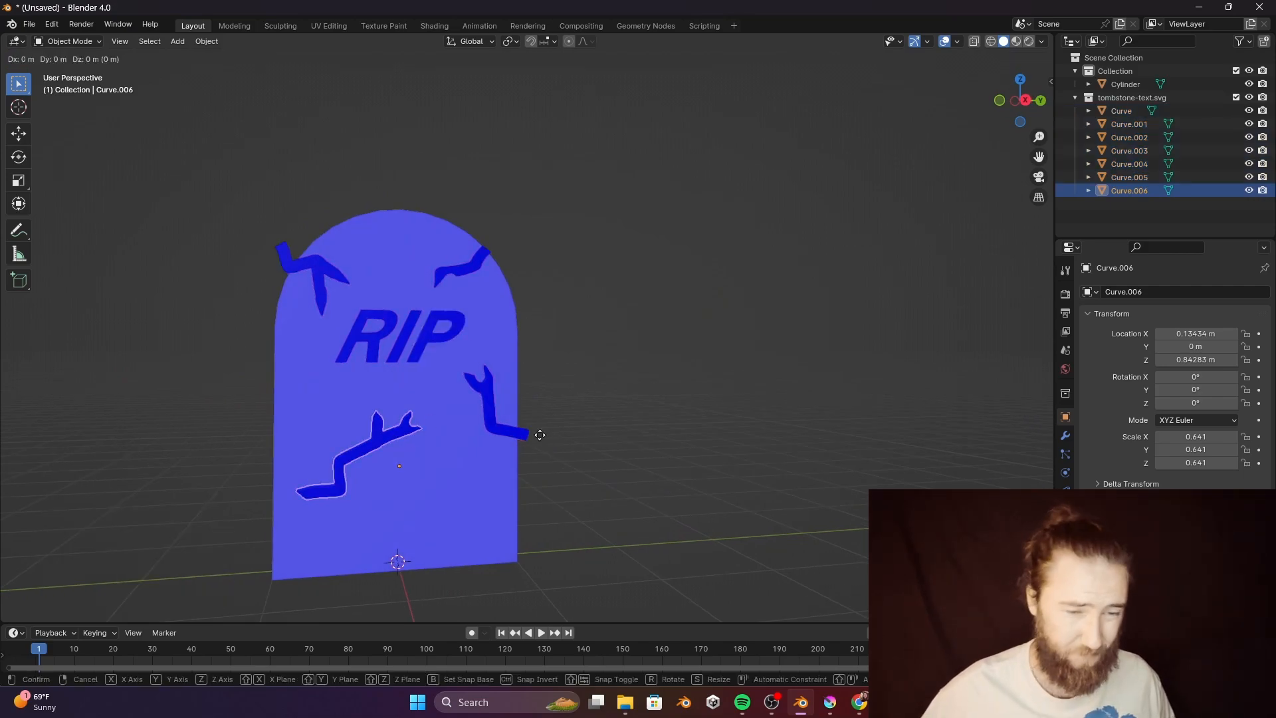
{"action": "key", "text": "z"}
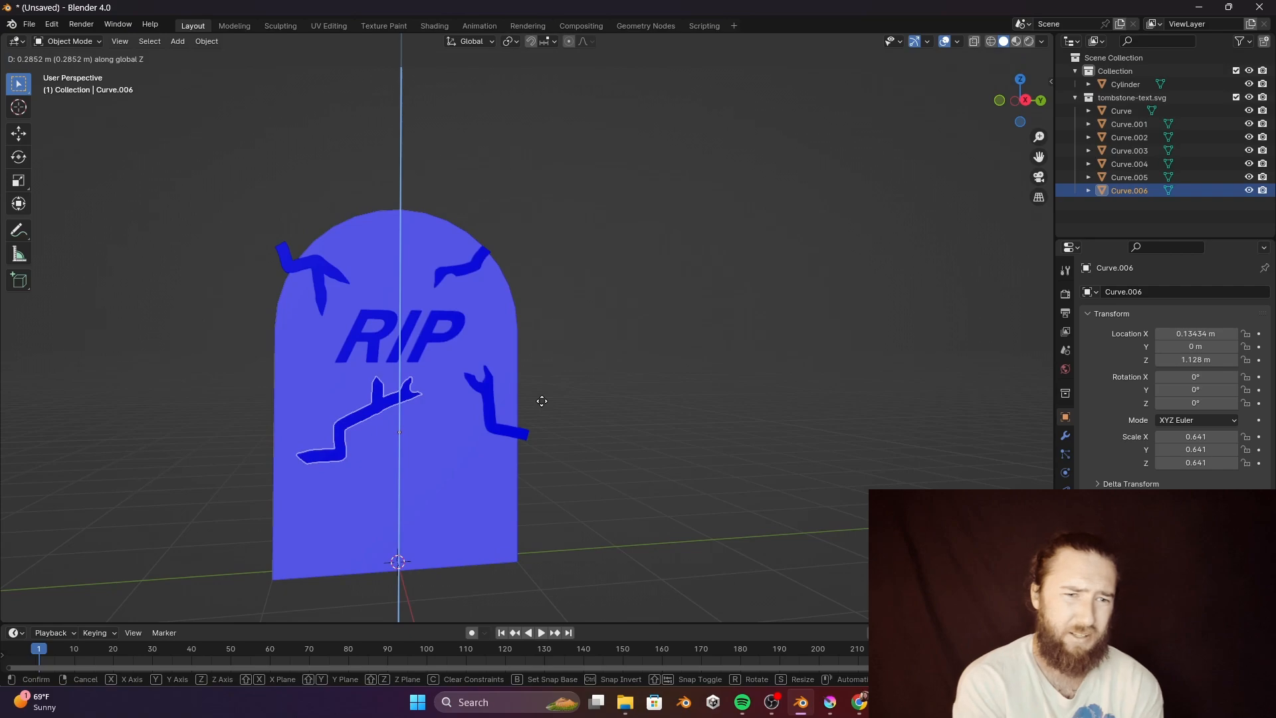
{"action": "left_click", "coordinate": [540, 436]}
{"action": "key", "text": "g"}
{"action": "key", "text": "x"}
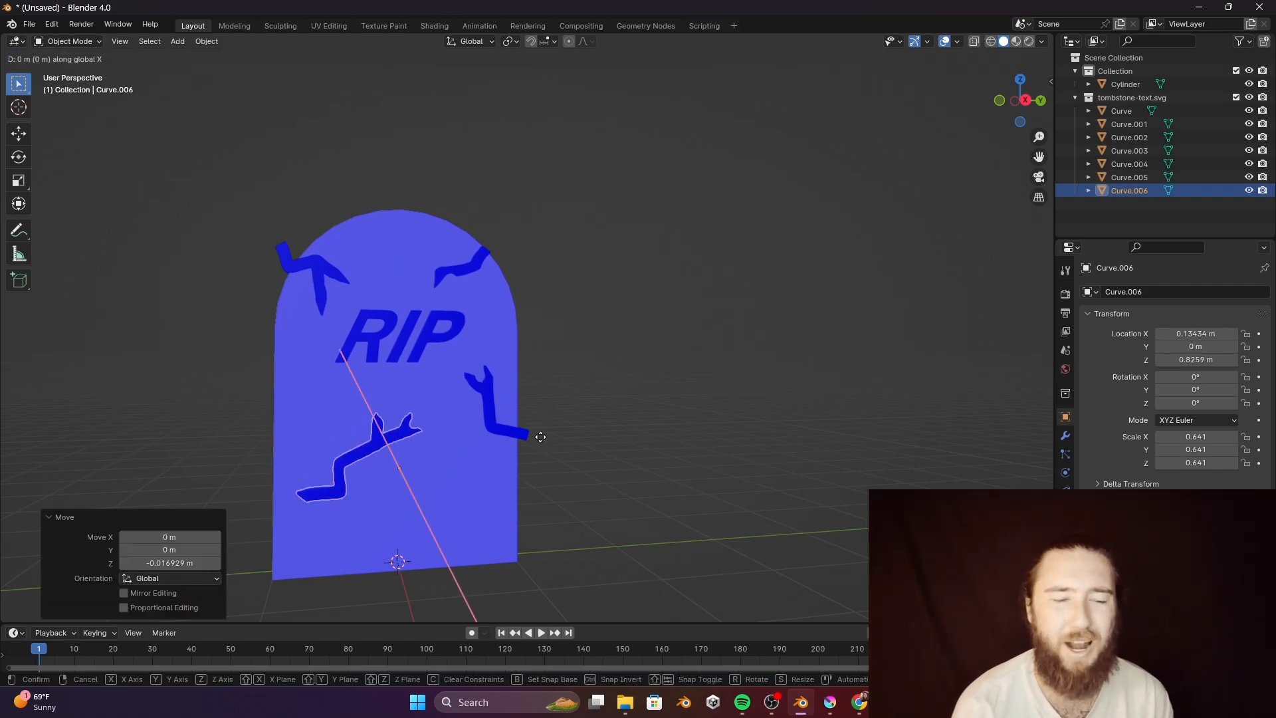
{"action": "key", "text": "y"}
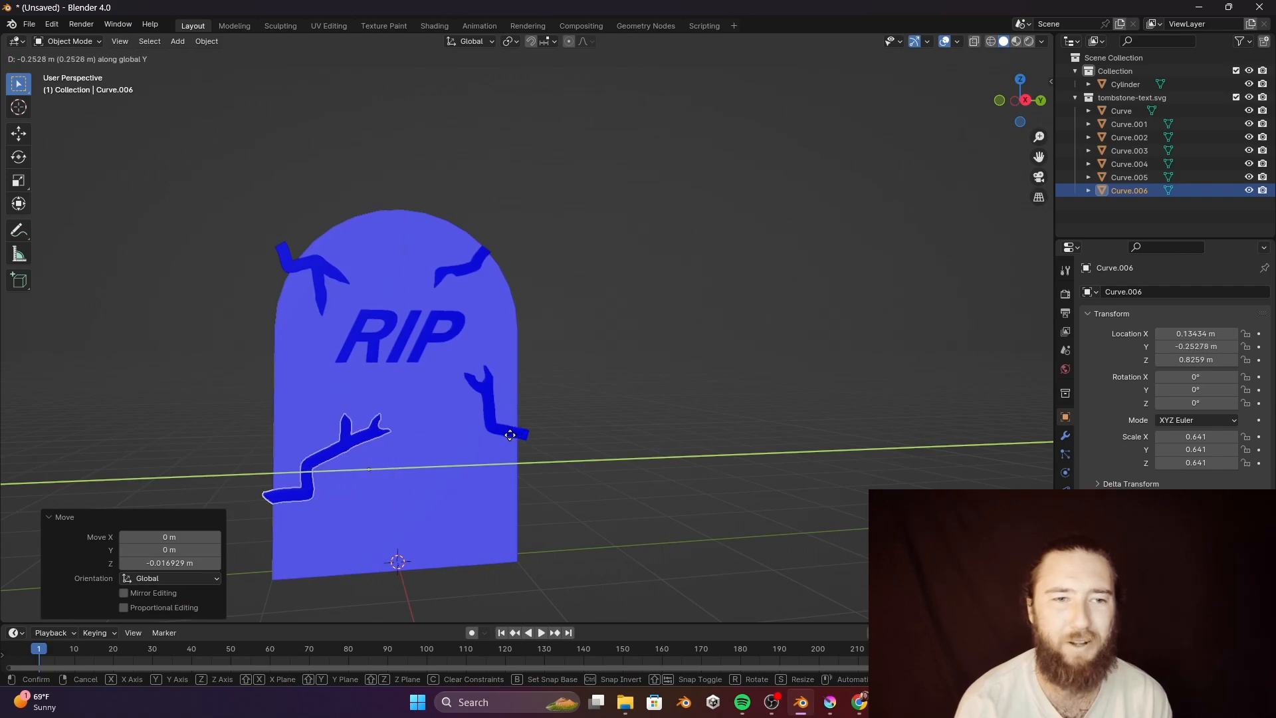
{"action": "left_click", "coordinate": [516, 425]}
{"action": "left_click", "coordinate": [536, 285]}
Move the upper-left crack about 0.32 m in Y and 0.13 m in Z, locking X, onto the gravestone's arch.
{"action": "middle_click_drag", "start_coordinate": [536, 285], "coordinate": [377, 291]}
{"action": "left_click", "coordinate": [356, 323]}
{"action": "key", "text": "g"}
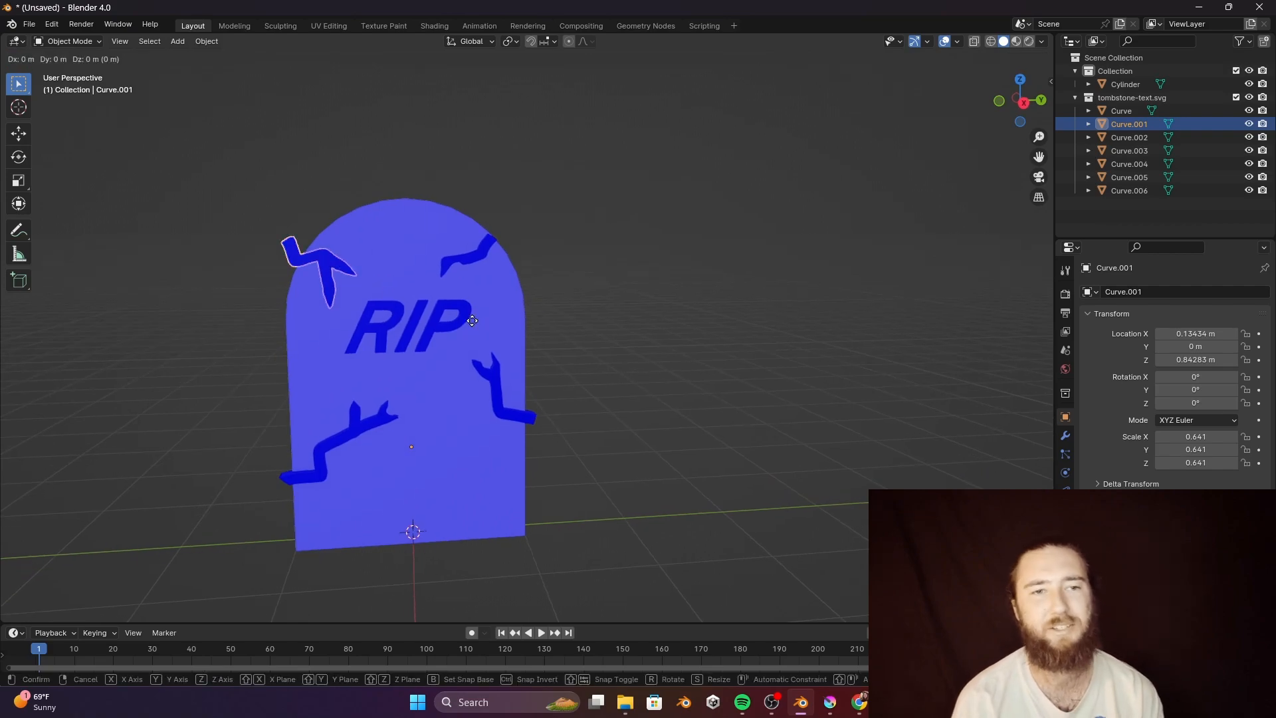
{"action": "key", "text": "shift+x"}
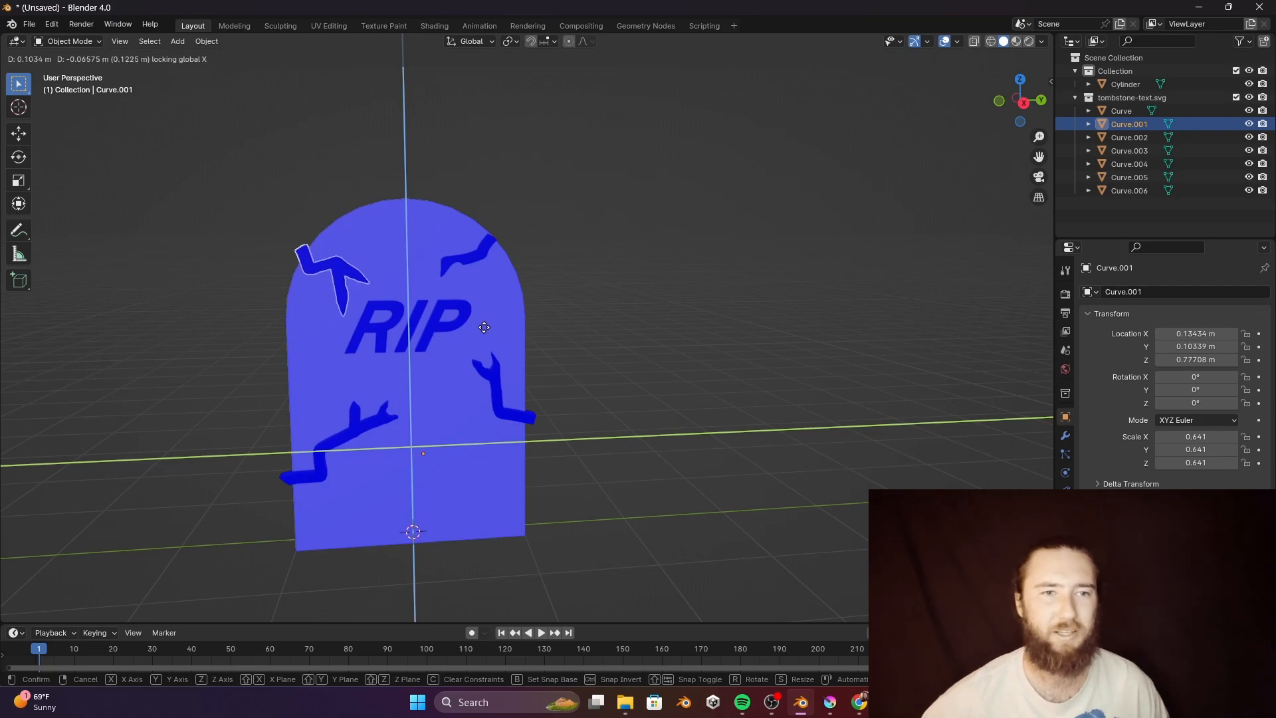
{"action": "left_click", "coordinate": [508, 304]}
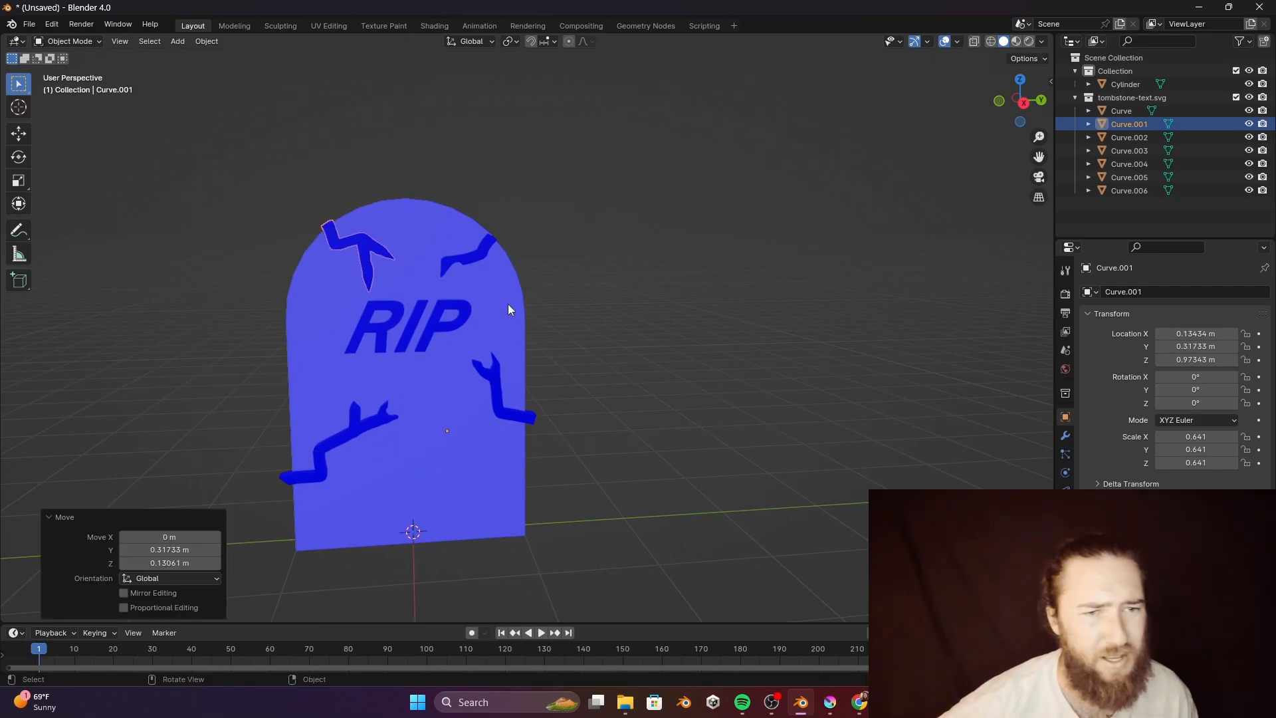
Shift the upper-right crack about 0.02 m in Y with X locked, and rotate it about -1.6° around X.
{"action": "left_click", "coordinate": [523, 265]}
{"action": "key", "text": "g"}
{"action": "key", "text": "shift+x"}
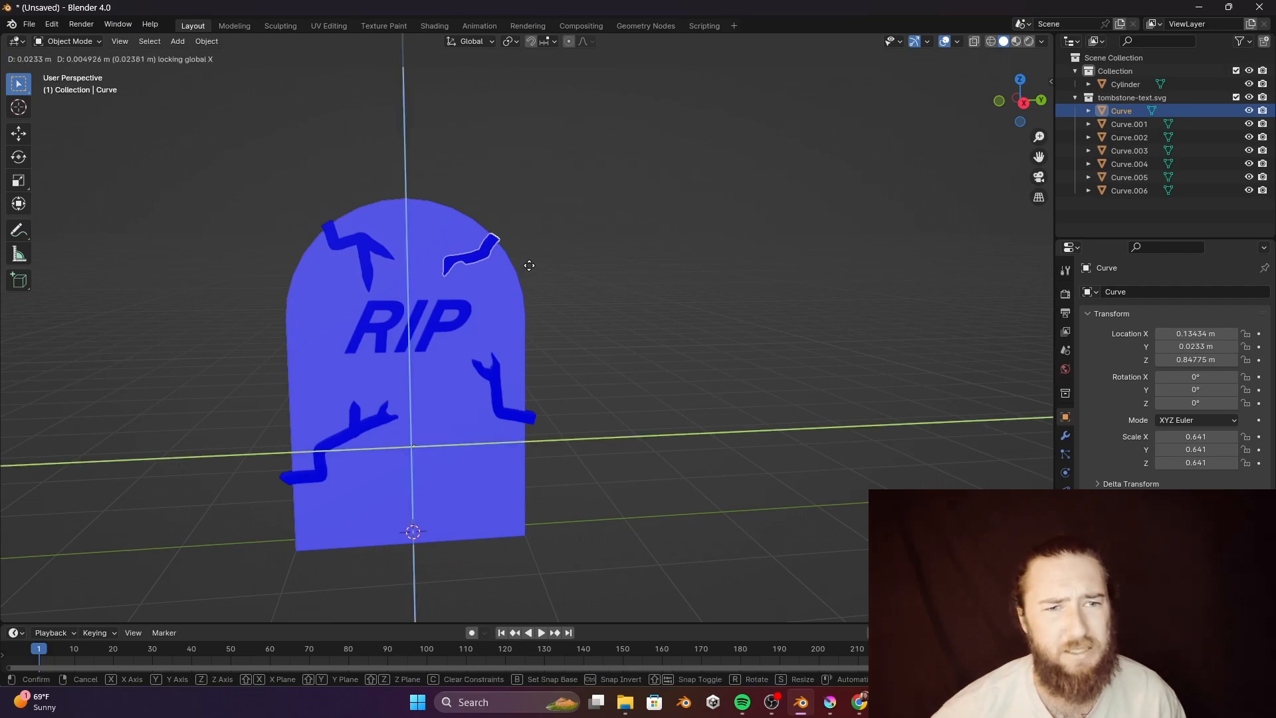
{"action": "left_click", "coordinate": [529, 265]}
{"action": "key", "text": "r"}
{"action": "key", "text": "x"}
{"action": "left_click", "coordinate": [568, 245]}
{"action": "key", "text": "Tab"}
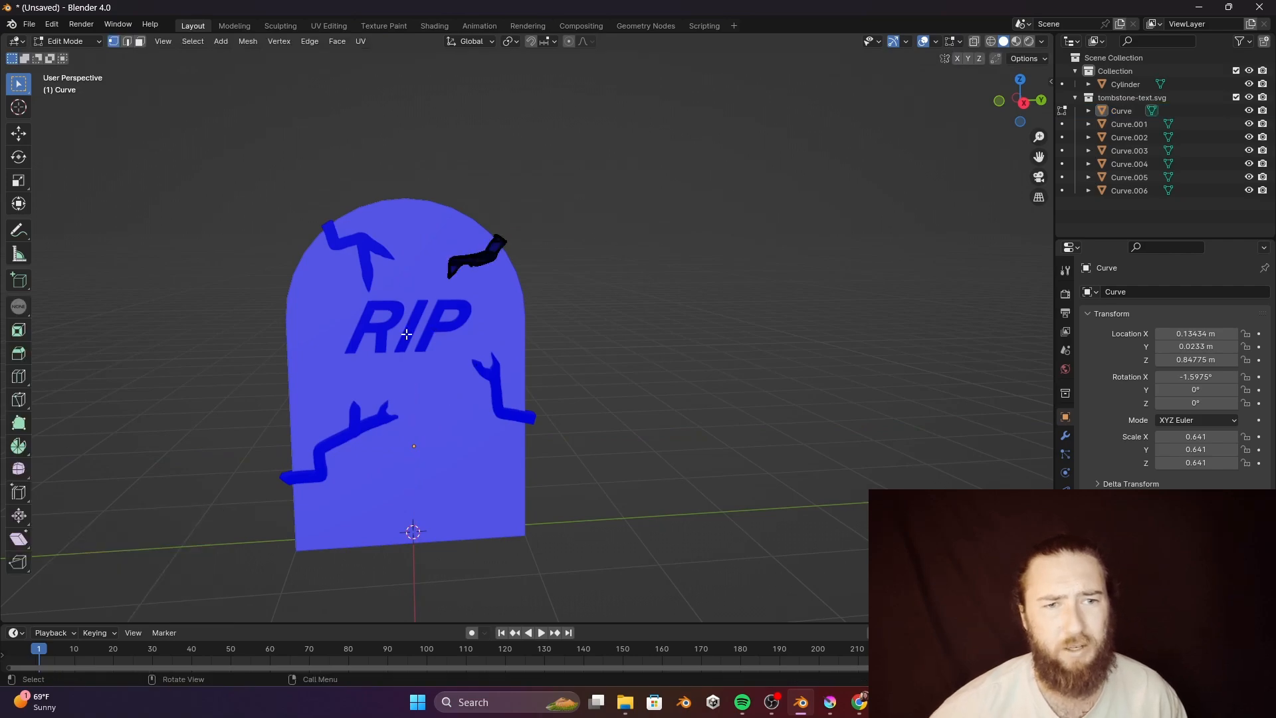
{"action": "key", "text": "Tab"}
Scale the three RIP letters up by about 1.575 and lower them along Z to sit between the cracks.
{"action": "left_click", "coordinate": [432, 327]}
{"action": "left_click", "coordinate": [370, 329], "text": "shift"}
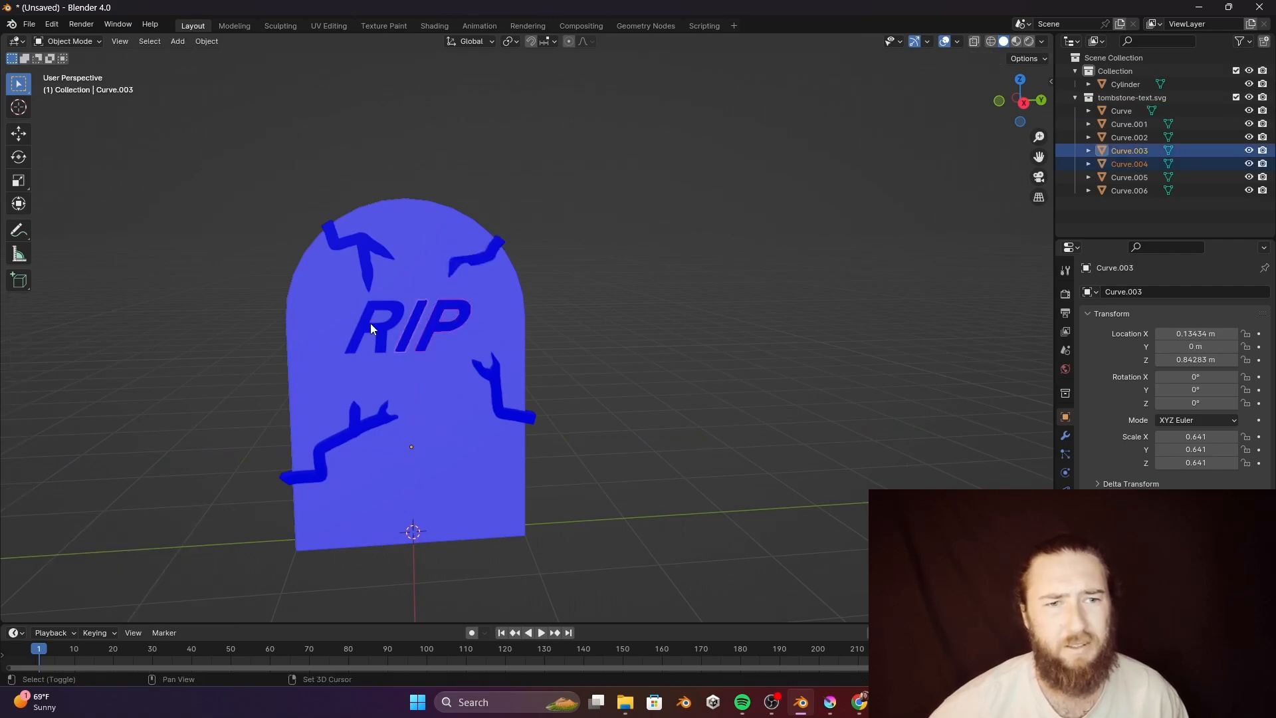
{"action": "left_click", "coordinate": [371, 326], "text": "shift"}
{"action": "key", "text": "s"}
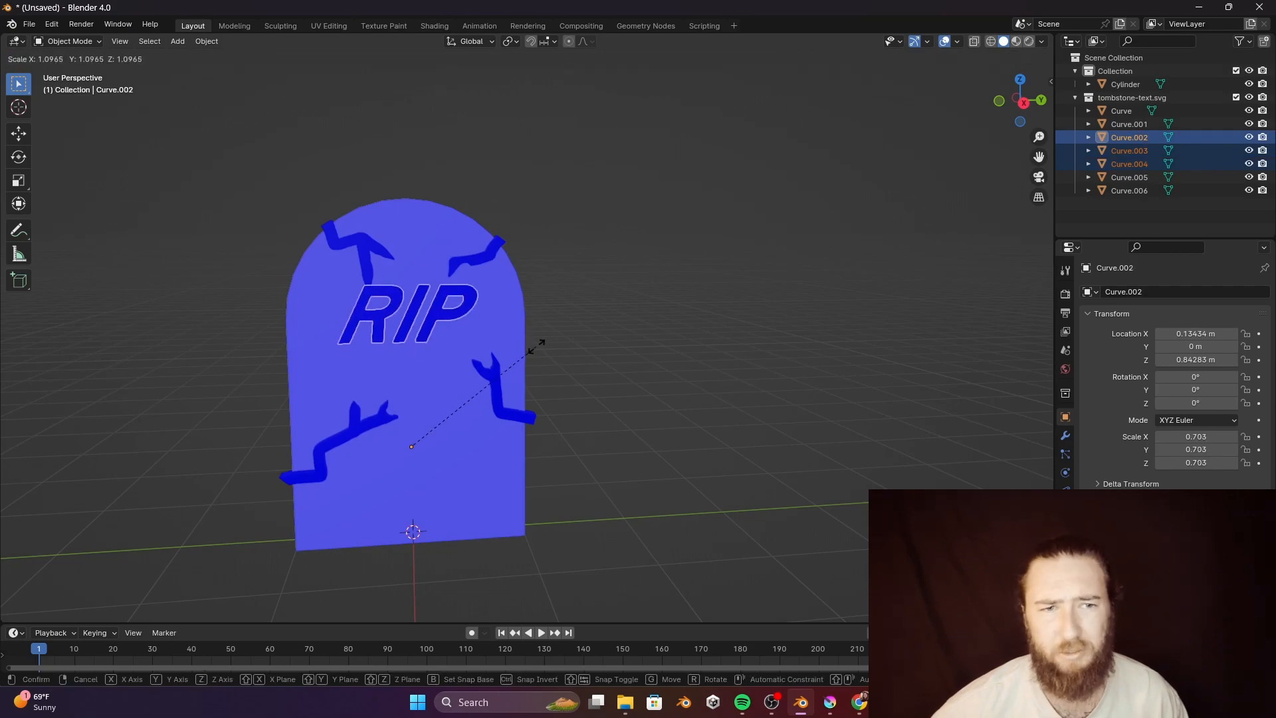
{"action": "left_click", "coordinate": [615, 342]}
{"action": "key", "text": "g"}
{"action": "key", "text": "z"}
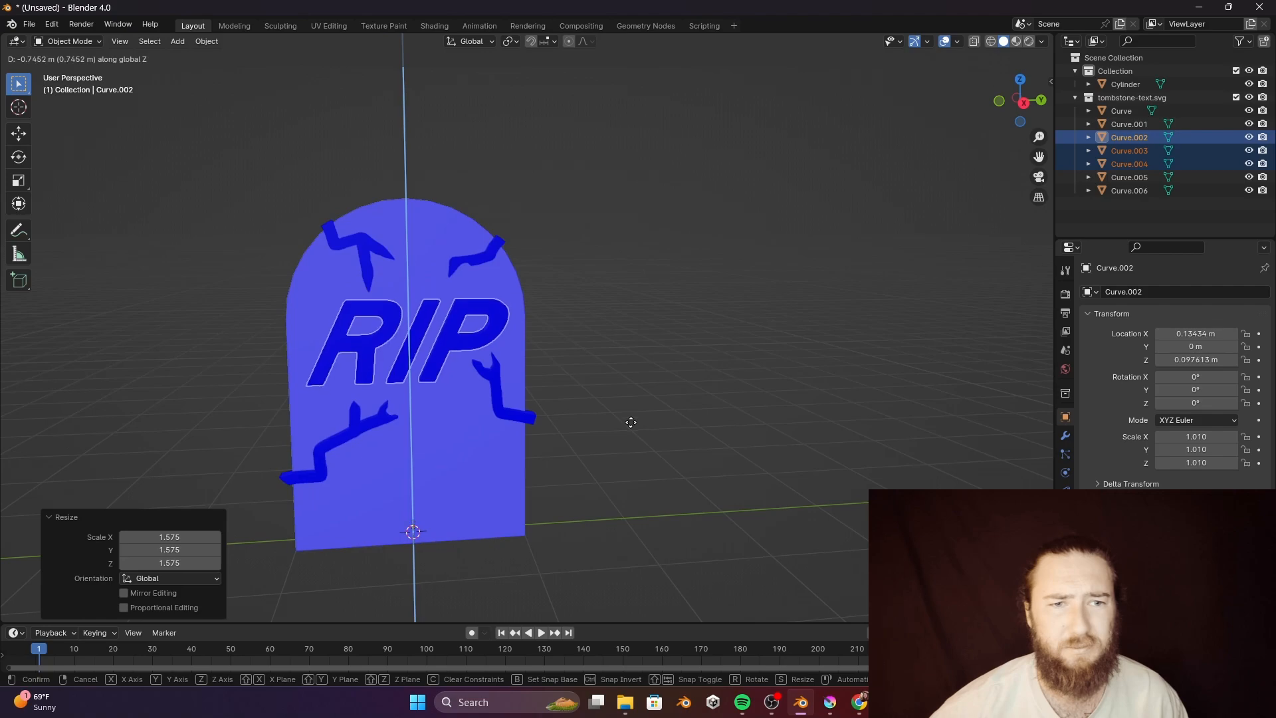
{"action": "left_click", "coordinate": [604, 424]}
Lower the two bottom cracks along Z, clear of the enlarged RIP lettering.
{"action": "left_click", "coordinate": [496, 405]}
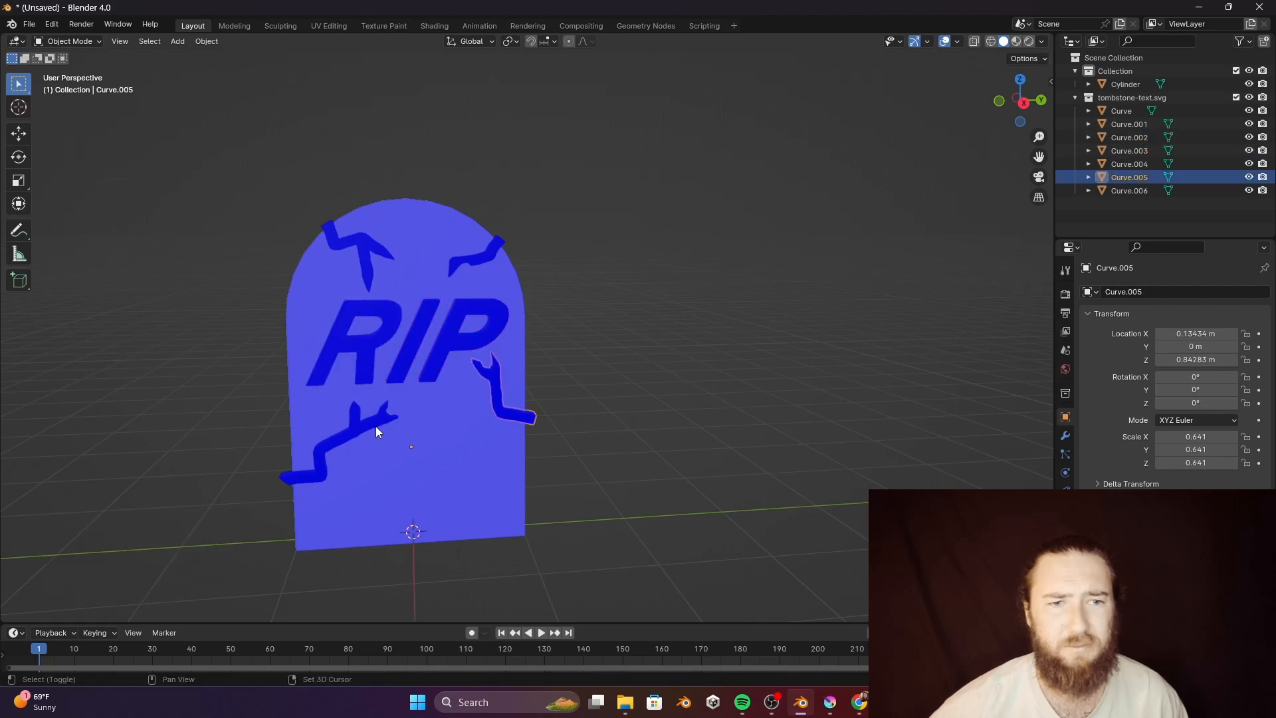
{"action": "left_click", "coordinate": [370, 425], "text": "shift"}
{"action": "key", "text": "g"}
{"action": "key", "text": "z"}
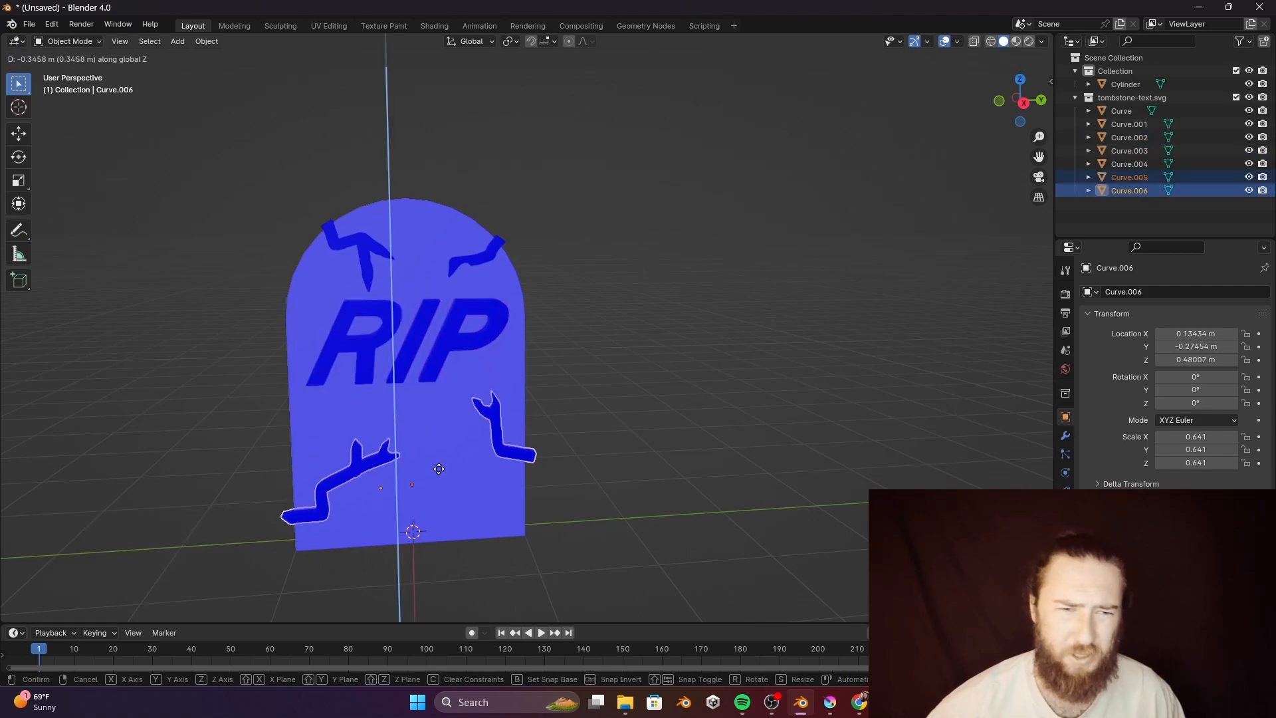
{"action": "left_click", "coordinate": [436, 470]}
Move the three RIP letters down about 0.04 m along Z and deselect them.
{"action": "left_click", "coordinate": [408, 351]}
{"action": "left_click", "coordinate": [403, 347], "text": "shift"}
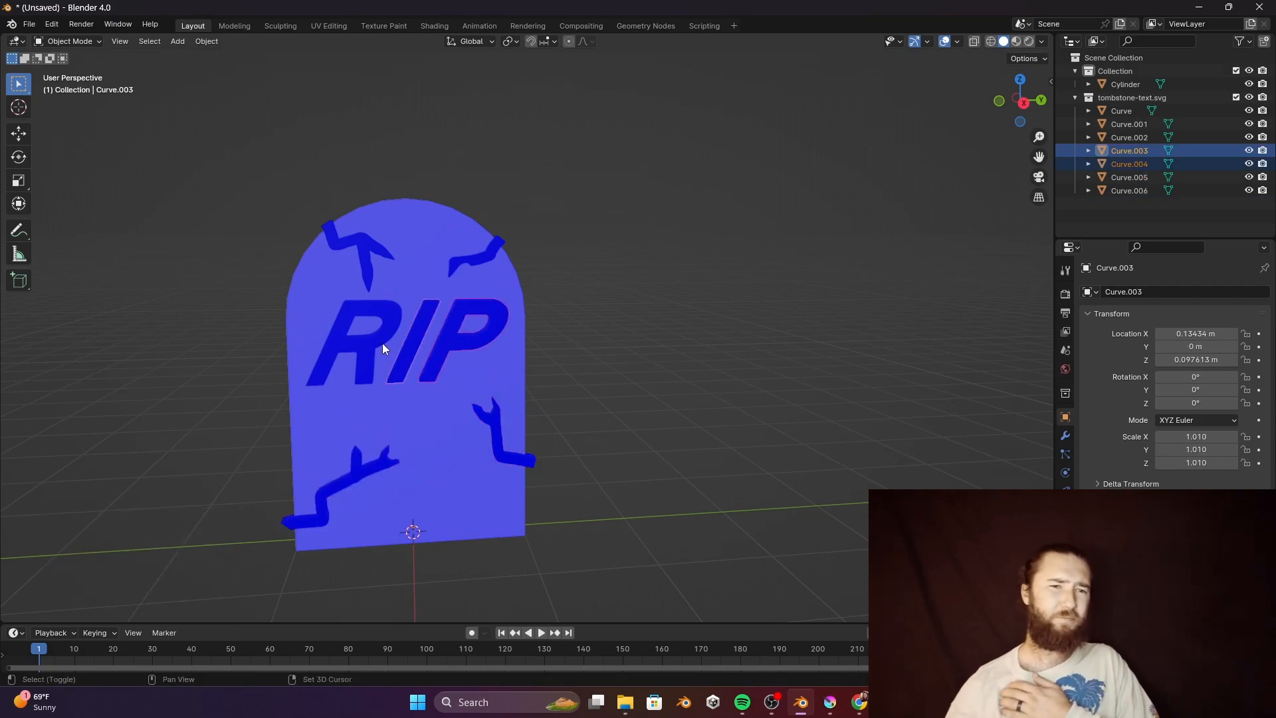
{"action": "left_click", "coordinate": [378, 345], "text": "shift"}
{"action": "key", "text": "g"}
{"action": "key", "text": "z"}
{"action": "left_click", "coordinate": [498, 345]}
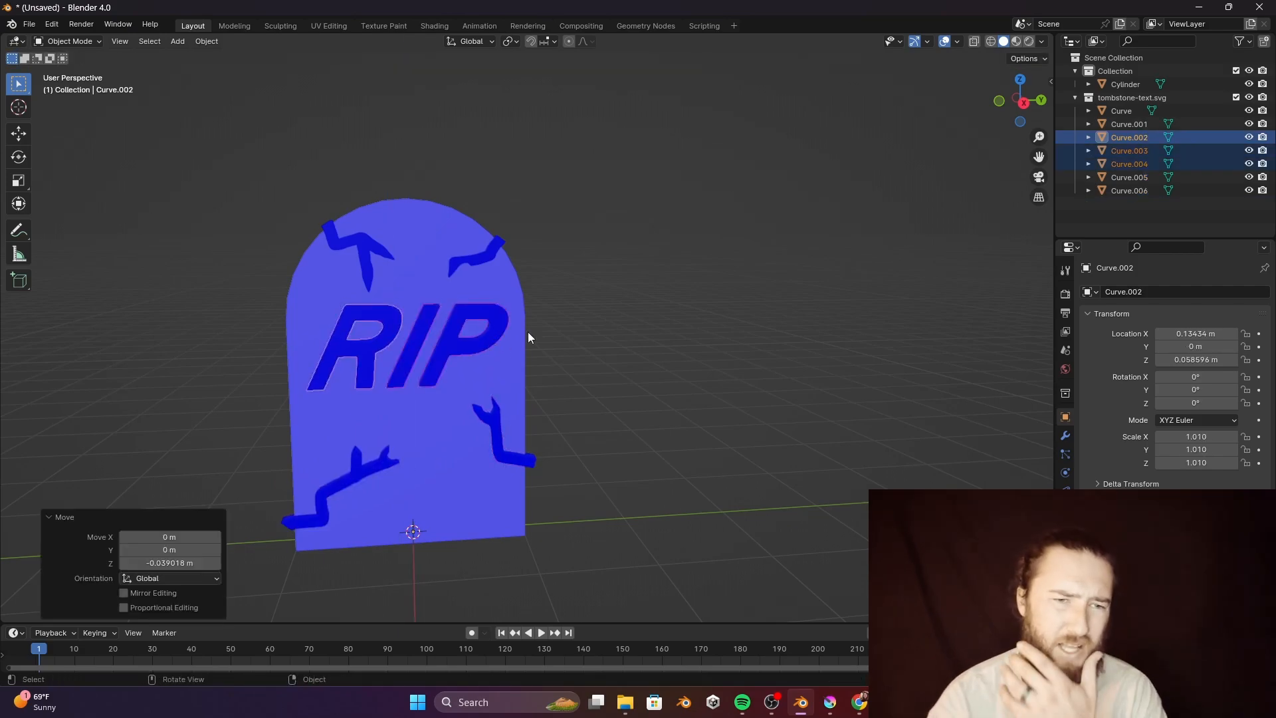
{"action": "left_click", "coordinate": [598, 296]}
Push the three RIP letters about 0.07 m back along X into the gravestone's front face.
{"action": "middle_click_drag", "start_coordinate": [599, 296], "coordinate": [732, 293]}
{"action": "left_click", "coordinate": [444, 354]}
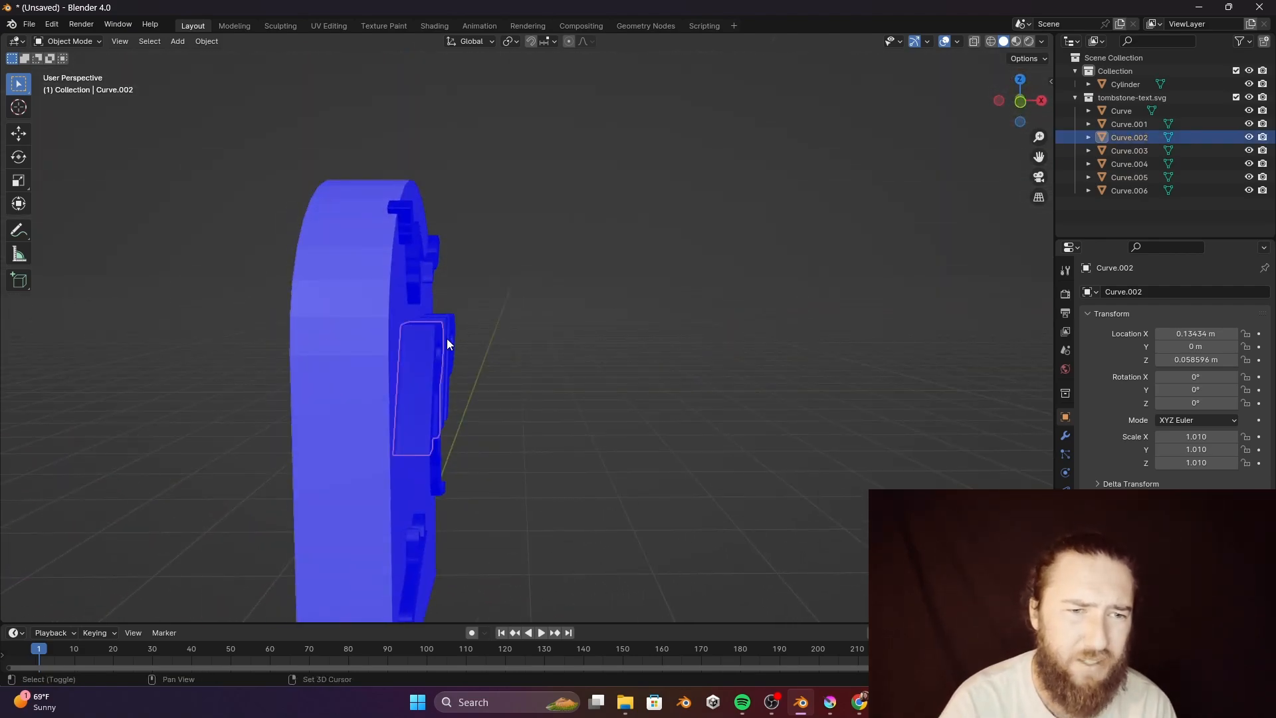
{"action": "left_click", "coordinate": [447, 338], "text": "shift"}
{"action": "left_click", "coordinate": [449, 326], "text": "shift"}
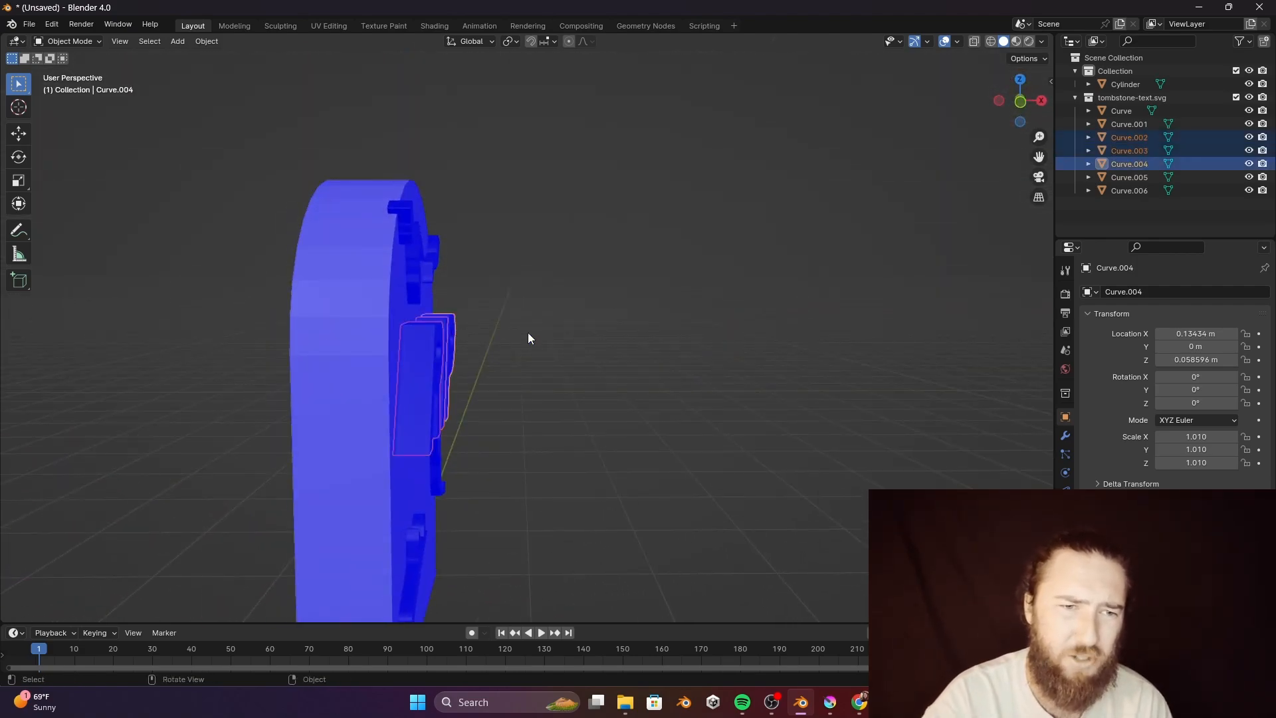
{"action": "key", "text": "g"}
{"action": "key", "text": "x"}
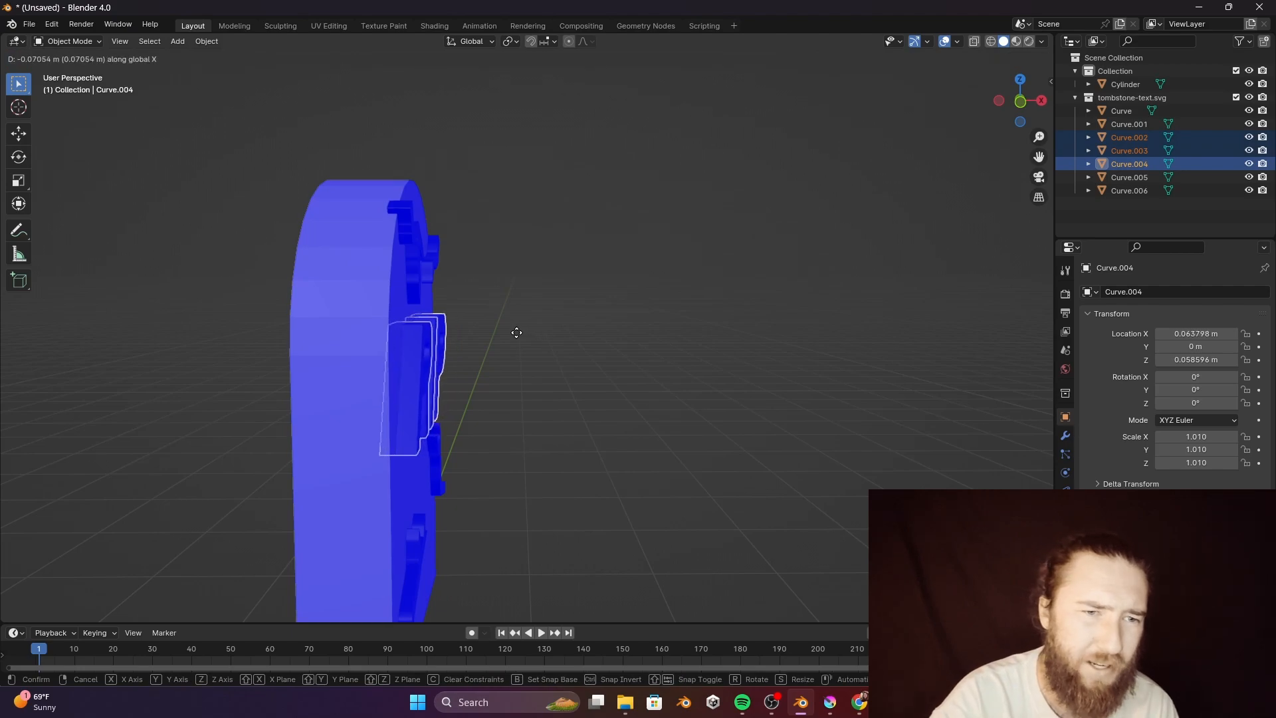
{"action": "left_click", "coordinate": [516, 334]}
Examine how deep the lettering and cracks sit in the gravestone and inspect the gravestone's mesh in Edit Mode.
{"action": "middle_click_drag", "start_coordinate": [516, 333], "coordinate": [447, 310]}
{"action": "left_click", "coordinate": [564, 298]}
{"action": "middle_click_drag", "start_coordinate": [564, 298], "coordinate": [538, 279]}
{"action": "middle_click_drag", "start_coordinate": [539, 279], "coordinate": [452, 329], "text": "shift"}
{"action": "scroll", "coordinate": [572, 365], "scroll_direction": "up", "scroll_amount": 3}
{"action": "left_click", "coordinate": [452, 330]}
{"action": "middle_click_drag", "start_coordinate": [512, 282], "coordinate": [519, 309]}
{"action": "key", "text": "Tab"}
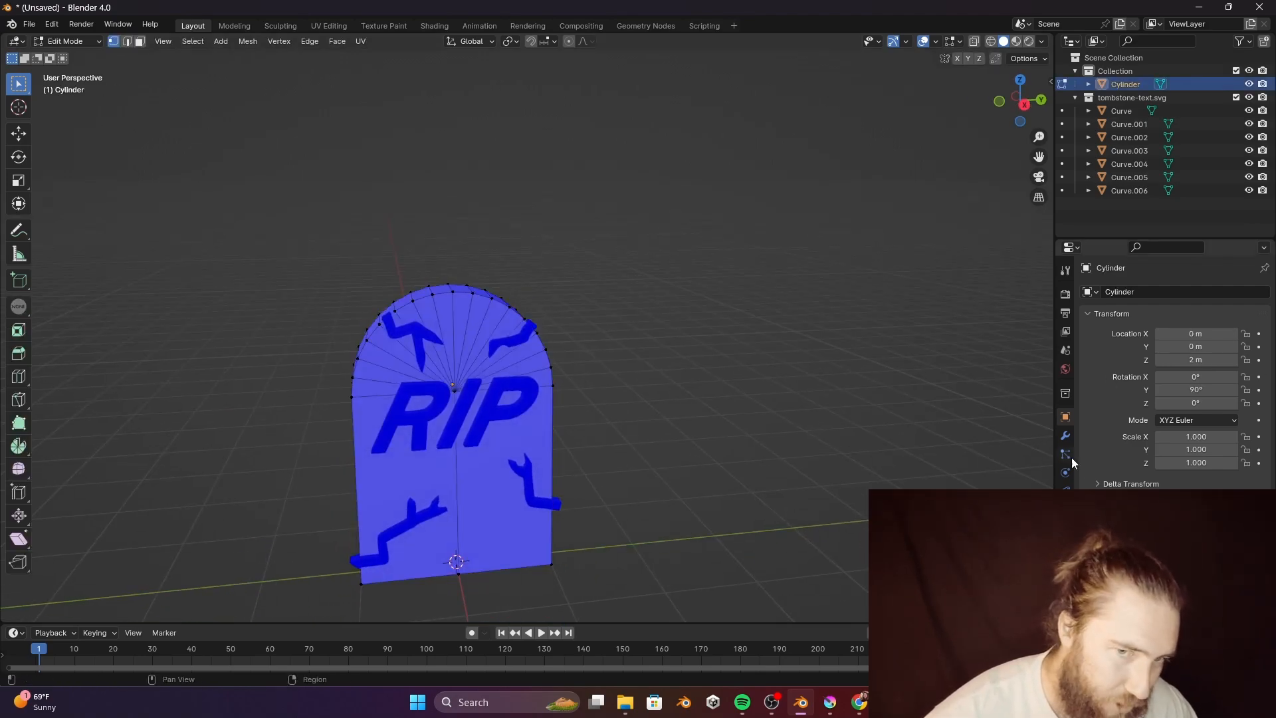
{"action": "left_click_drag", "start_coordinate": [355, 407], "coordinate": [607, 275]}
{"action": "key", "text": "Tab"}
{"action": "mouse_move", "coordinate": [606, 275]}
{"action": "middle_mouse_down"}
{"action": "mouse_move", "coordinate": [662, 303]}
{"action": "mouse_move", "coordinate": [629, 301]}
{"action": "mouse_move", "coordinate": [643, 251]}
{"action": "mouse_move", "coordinate": [622, 275]}
{"action": "middle_mouse_up"}
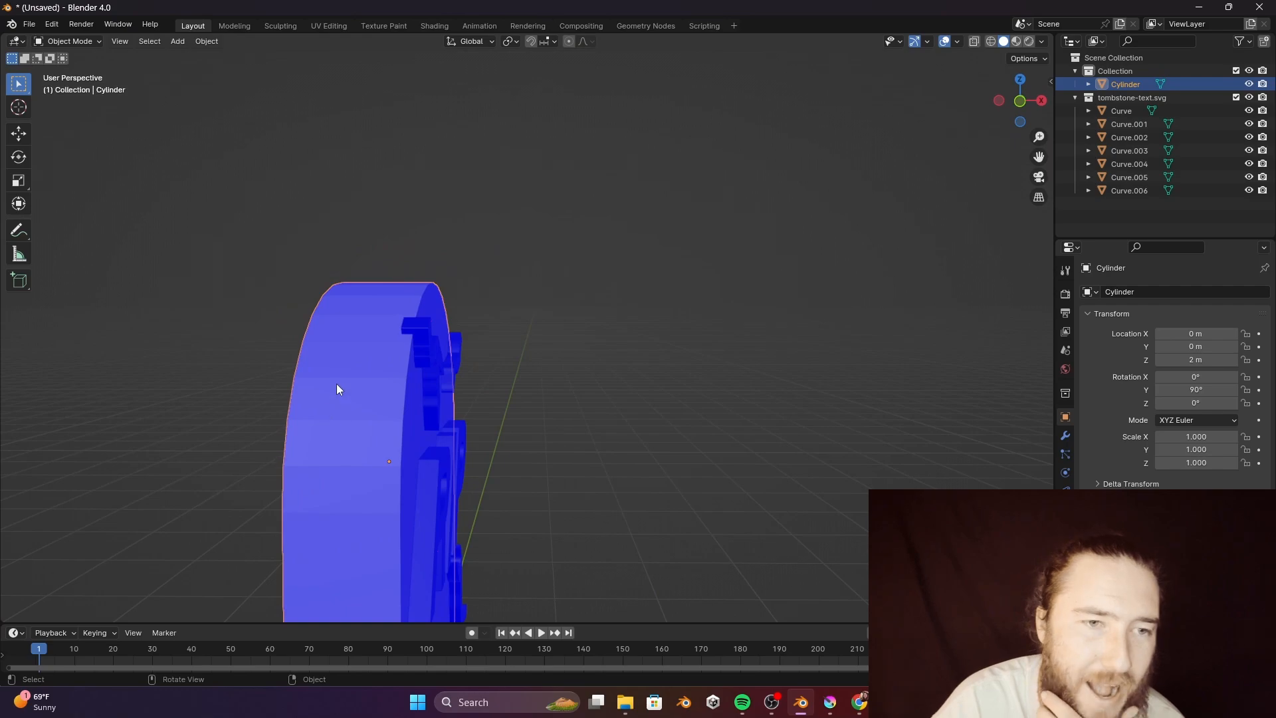
Fill one half of the gravestone's open bottom with a face between its four bottom vertices.
{"action": "middle_click_drag", "start_coordinate": [394, 522], "coordinate": [588, 358]}
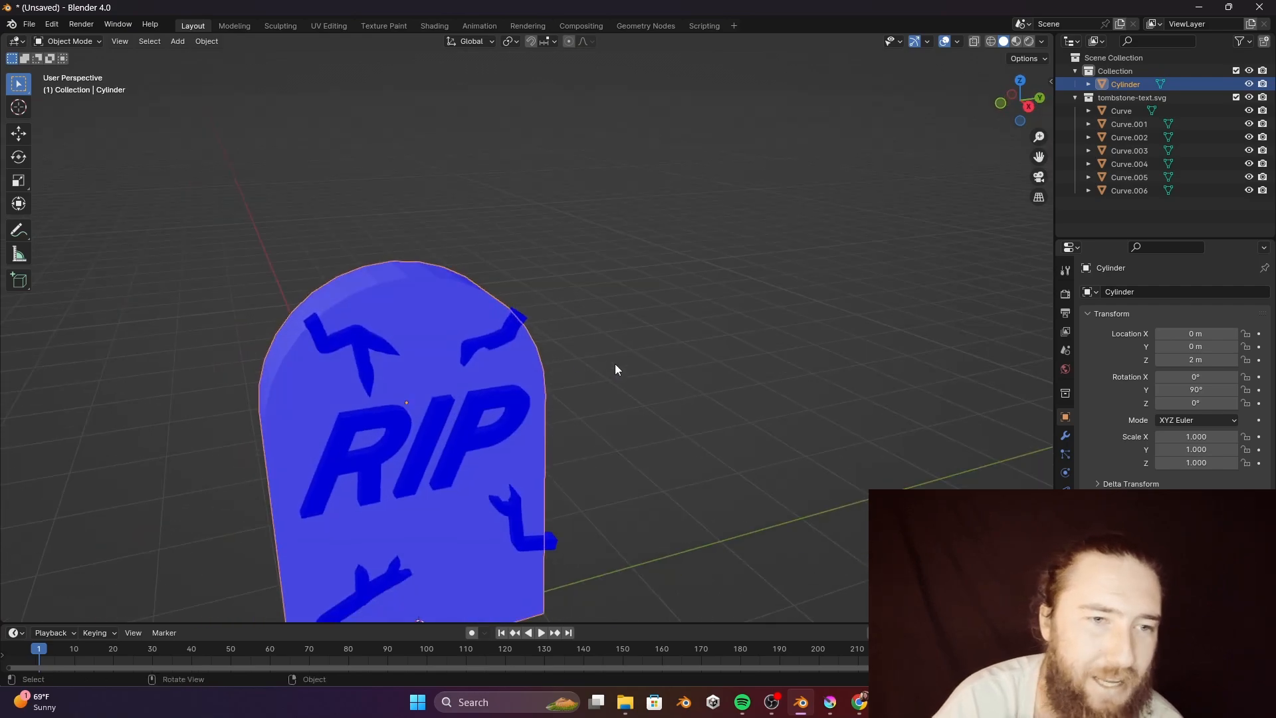
{"action": "left_click", "coordinate": [811, 406]}
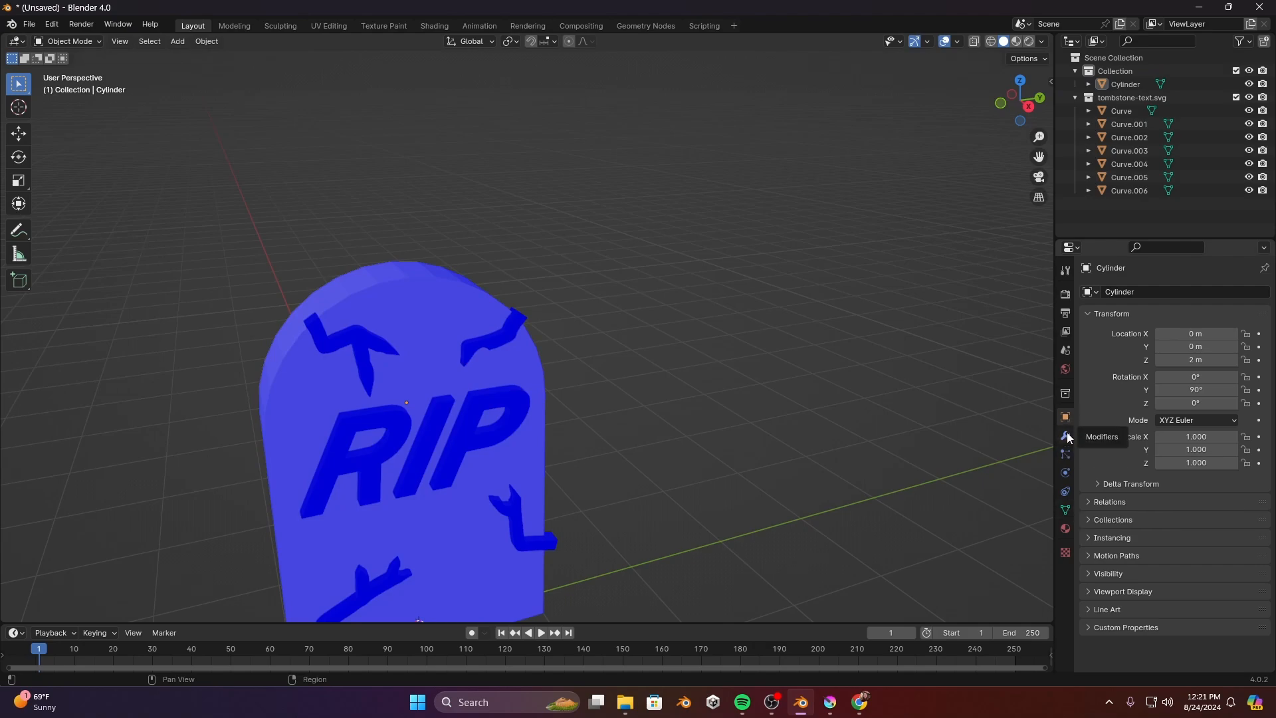
{"action": "middle_click_drag", "start_coordinate": [929, 461], "coordinate": [655, 333]}
{"action": "key", "text": "Tab"}
{"action": "left_click", "coordinate": [505, 399]}
{"action": "left_click", "coordinate": [373, 458]}
{"action": "left_click", "coordinate": [512, 396]}
{"action": "middle_click_drag", "start_coordinate": [668, 426], "coordinate": [667, 442]}
{"action": "left_click", "coordinate": [340, 493], "text": "shift"}
{"action": "left_click", "coordinate": [202, 280], "text": "shift"}
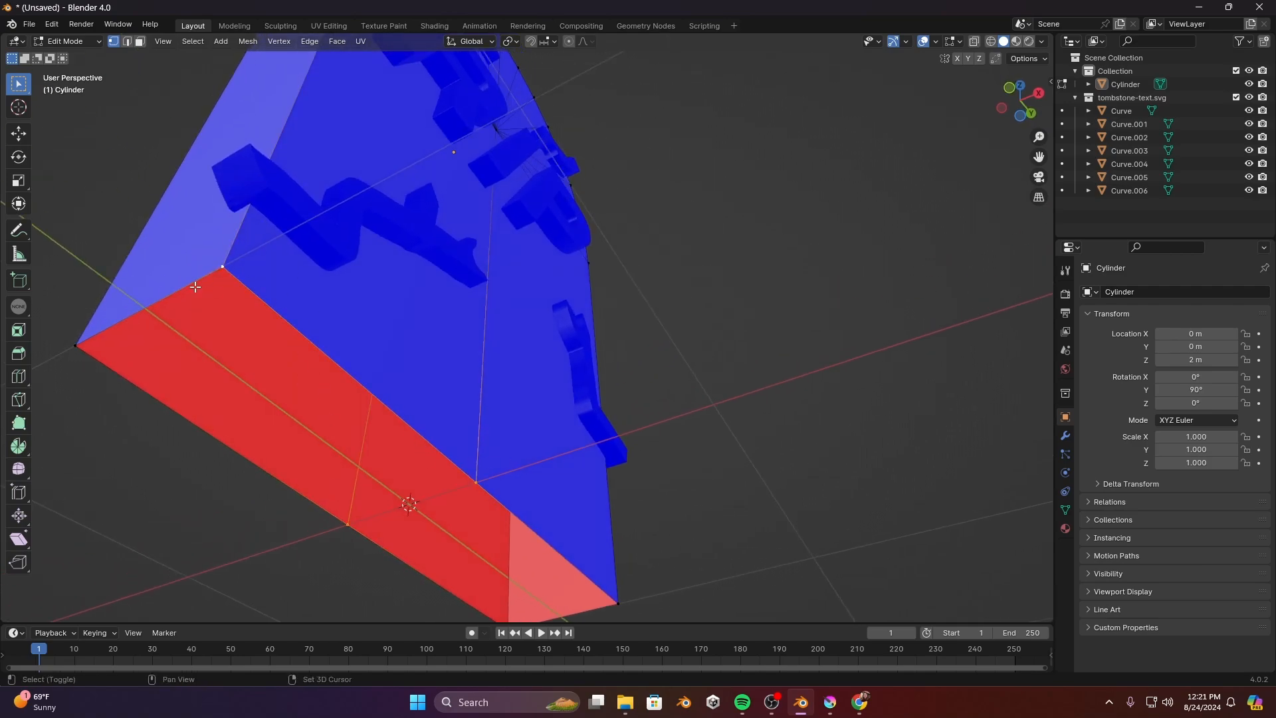
{"action": "left_click", "coordinate": [94, 343], "text": "shift"}
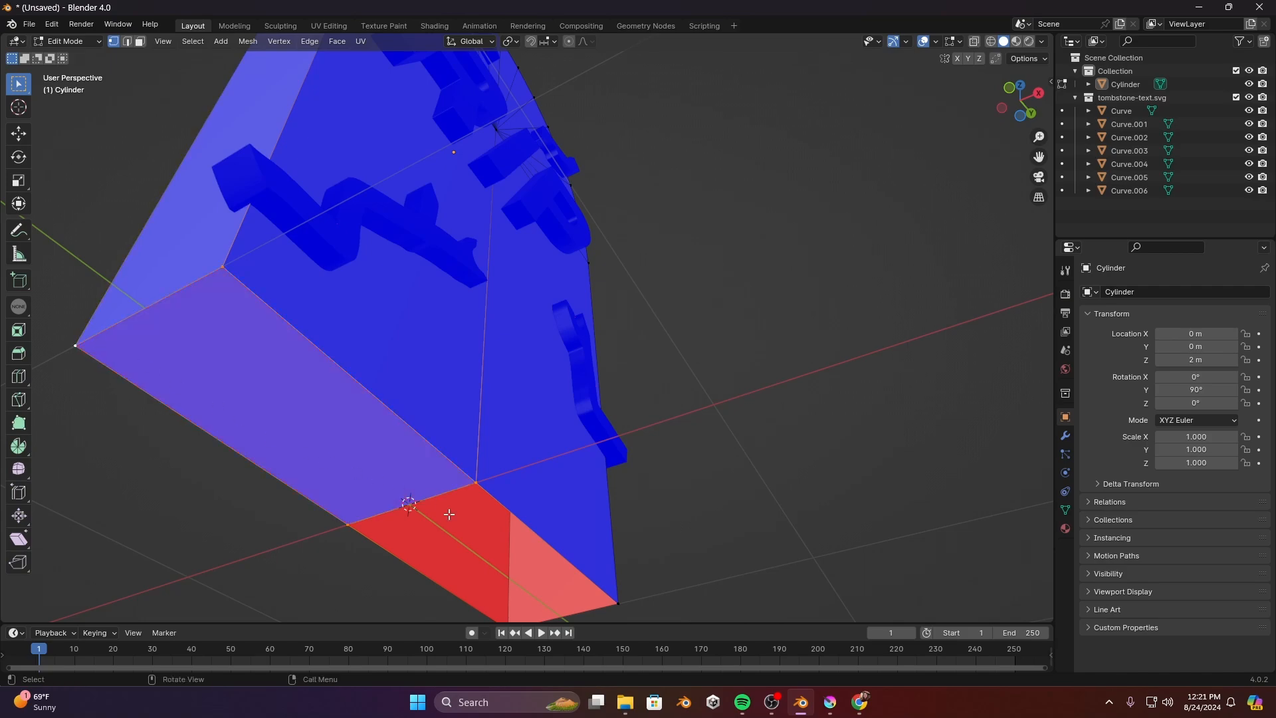
Fill the remaining half of the gravestone's open bottom with a face and recalculate the normals.
{"action": "middle_click_drag", "start_coordinate": [692, 592], "coordinate": [654, 476], "text": "shift"}
{"action": "left_click_drag", "start_coordinate": [636, 602], "coordinate": [242, 342]}
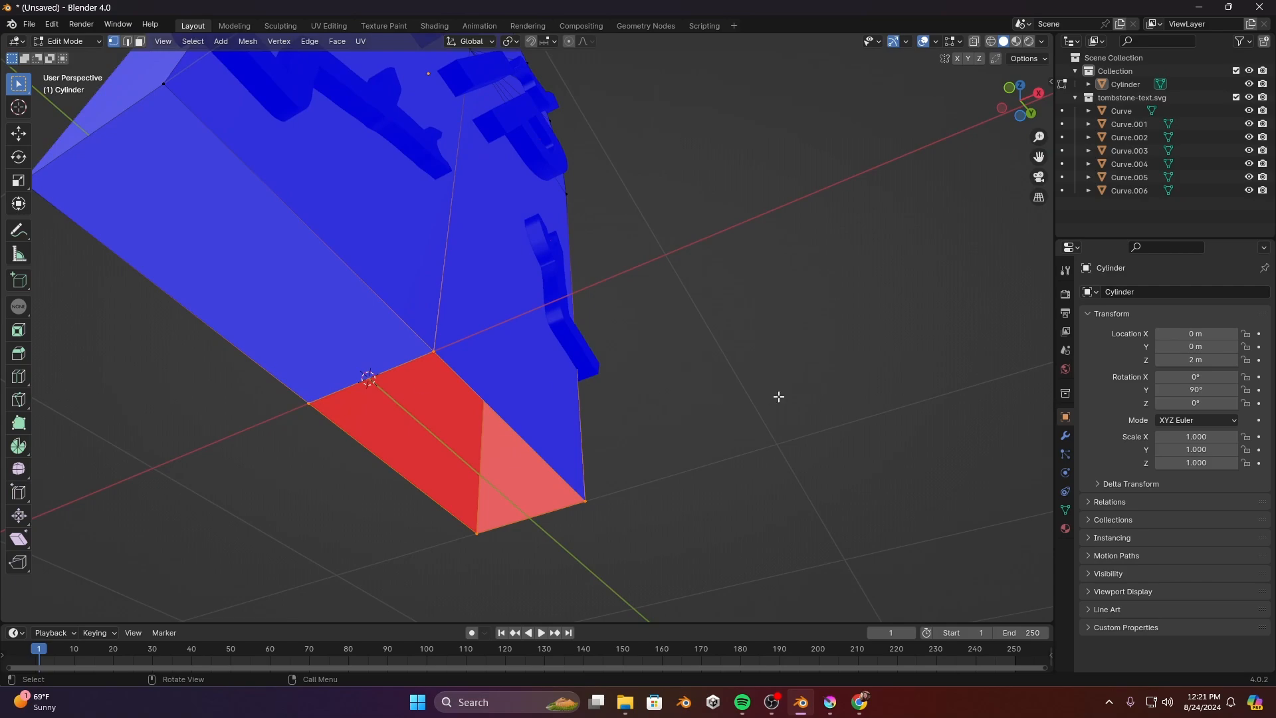
{"action": "key", "text": "shift+n"}
Add evenly spaced horizontal loop cuts across the gravestone's straight lower body.
{"action": "middle_click_drag", "start_coordinate": [778, 396], "coordinate": [687, 447]}
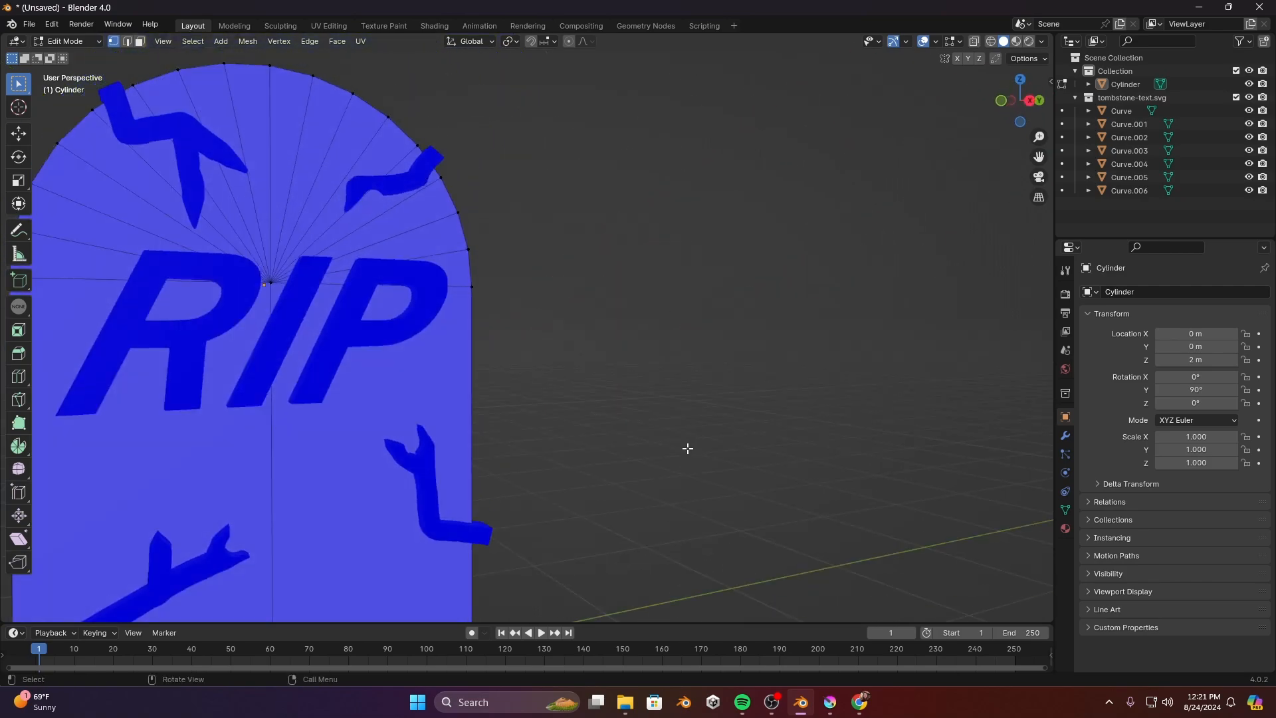
{"action": "scroll", "coordinate": [477, 433], "scroll_direction": "down", "scroll_amount": 2}
{"action": "key", "text": "ctrl+r"}
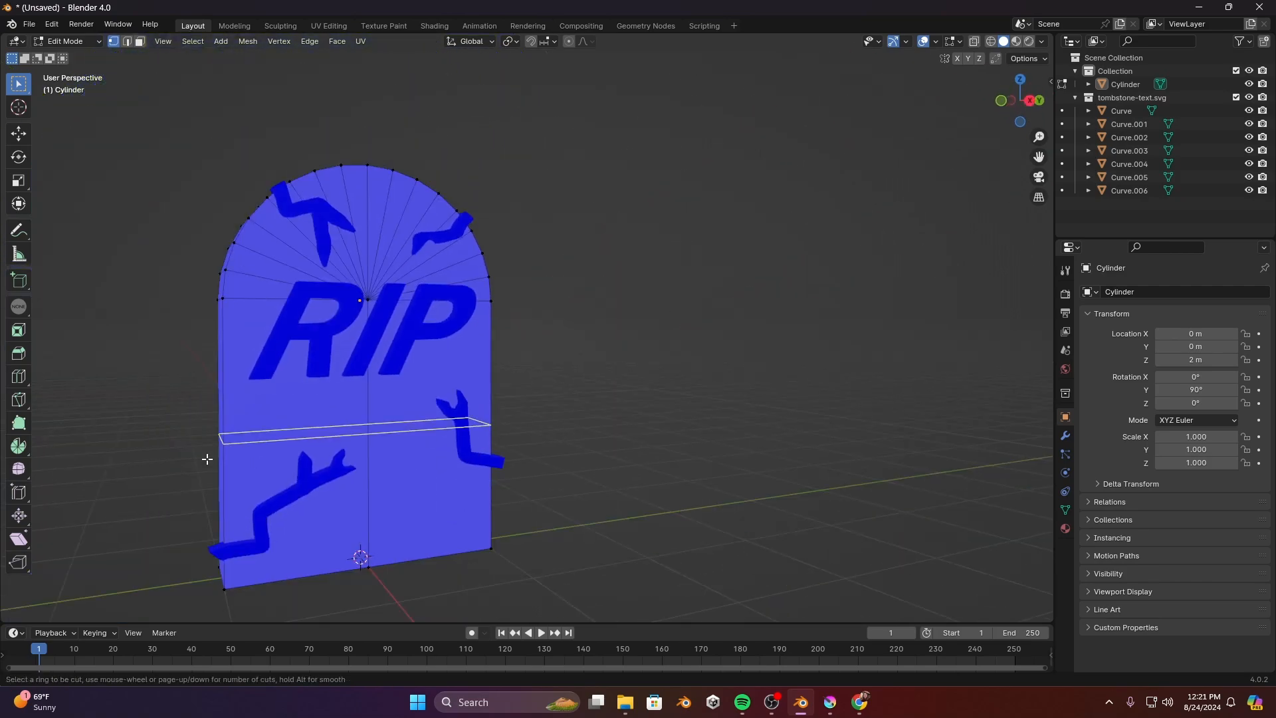
{"action": "scroll", "coordinate": [230, 436], "scroll_direction": "up", "scroll_amount": 5}
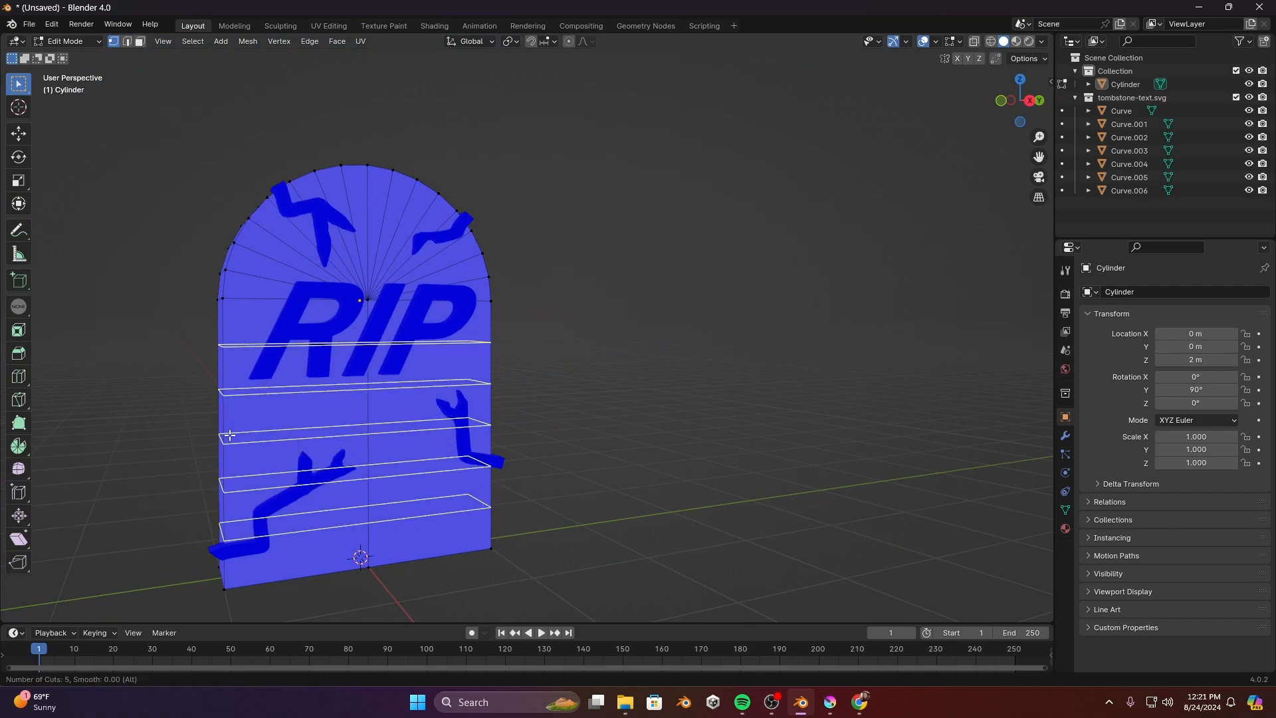
{"action": "scroll", "coordinate": [230, 435], "scroll_direction": "up", "scroll_amount": 1}
{"action": "left_click", "coordinate": [231, 436]}
{"action": "right_click", "coordinate": [230, 435]}
{"action": "key", "text": "ctrl+r"}
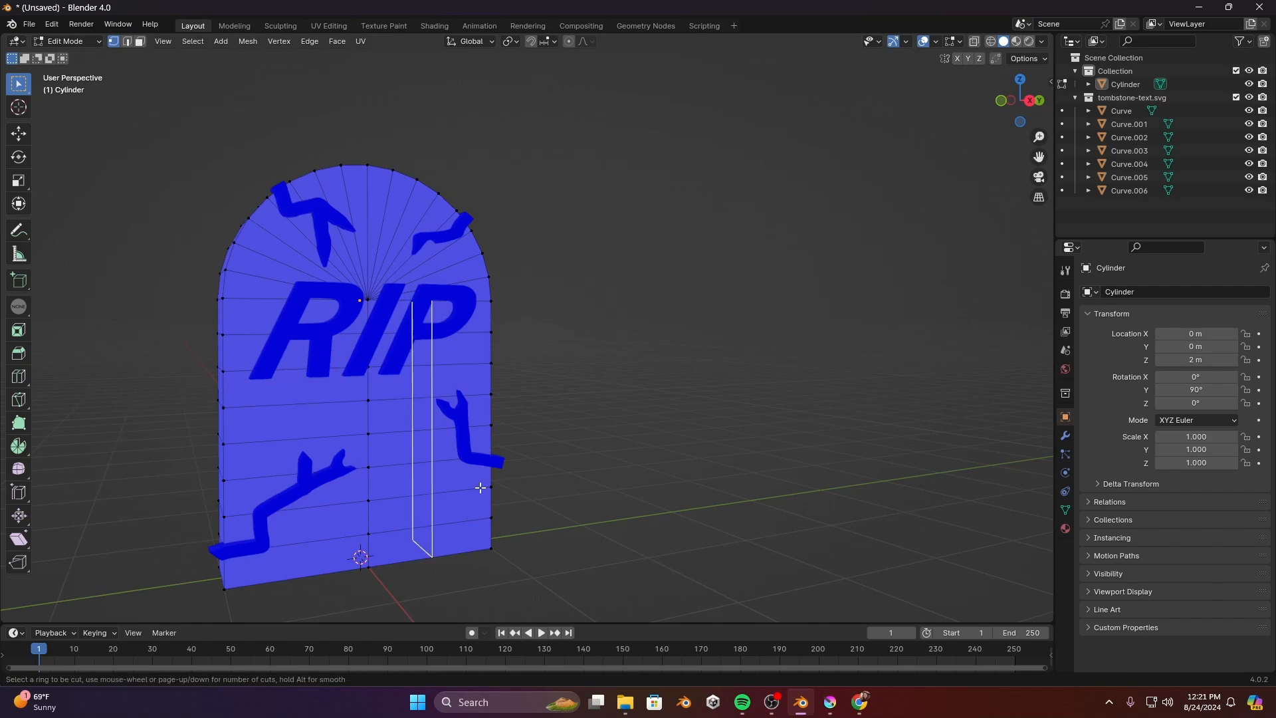
{"action": "scroll", "coordinate": [475, 497], "scroll_direction": "up", "scroll_amount": 1}
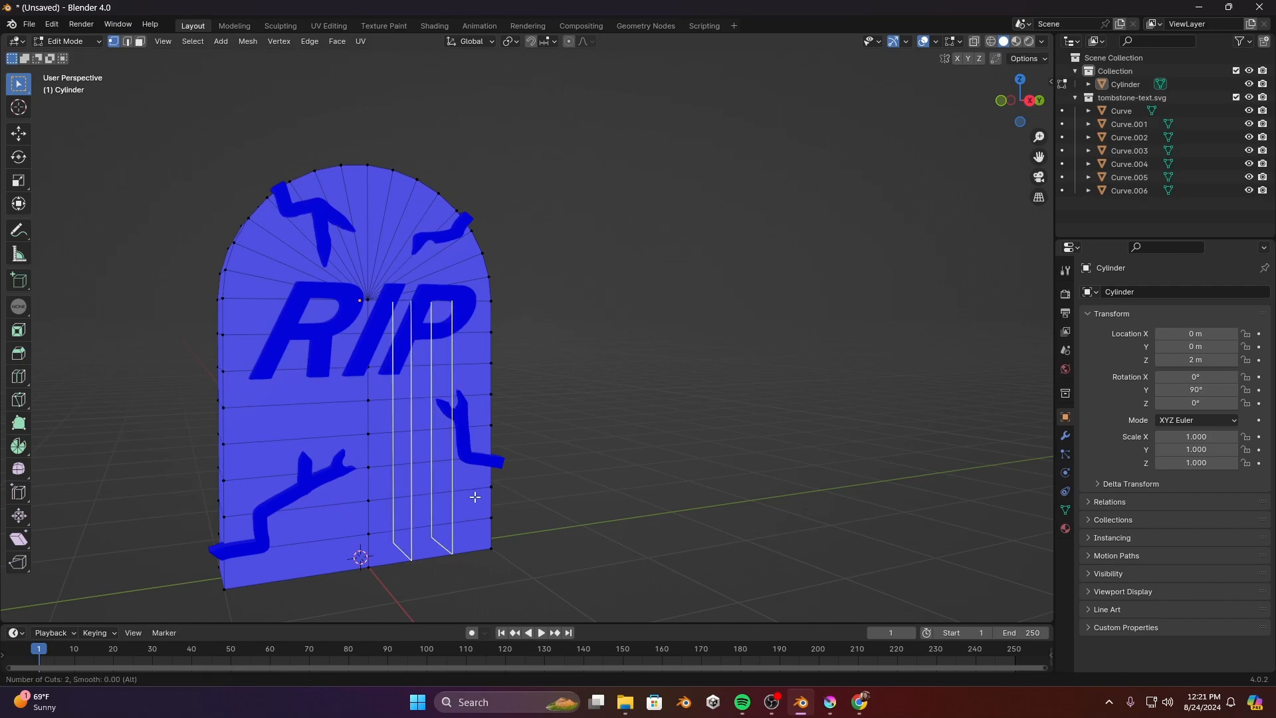
{"action": "right_click", "coordinate": [475, 497]}
{"action": "middle_click_drag", "start_coordinate": [678, 353], "coordinate": [649, 356]}
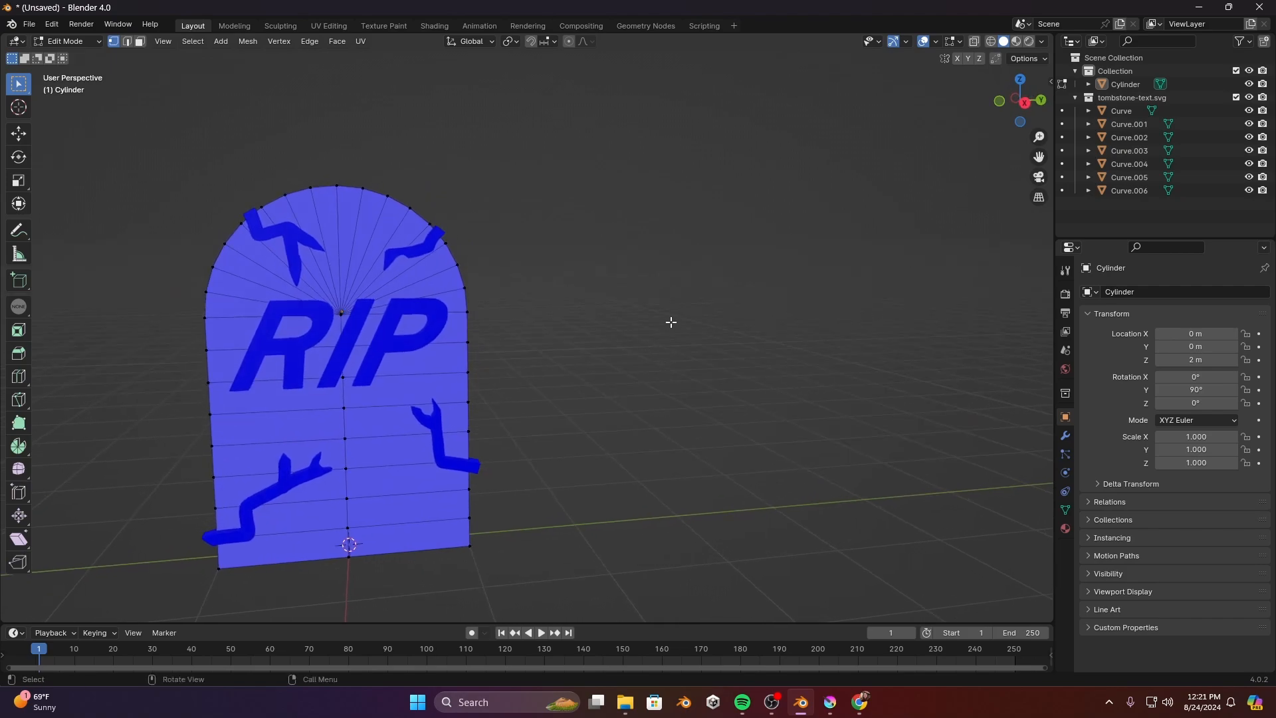
{"action": "key", "text": "ctrl+r"}
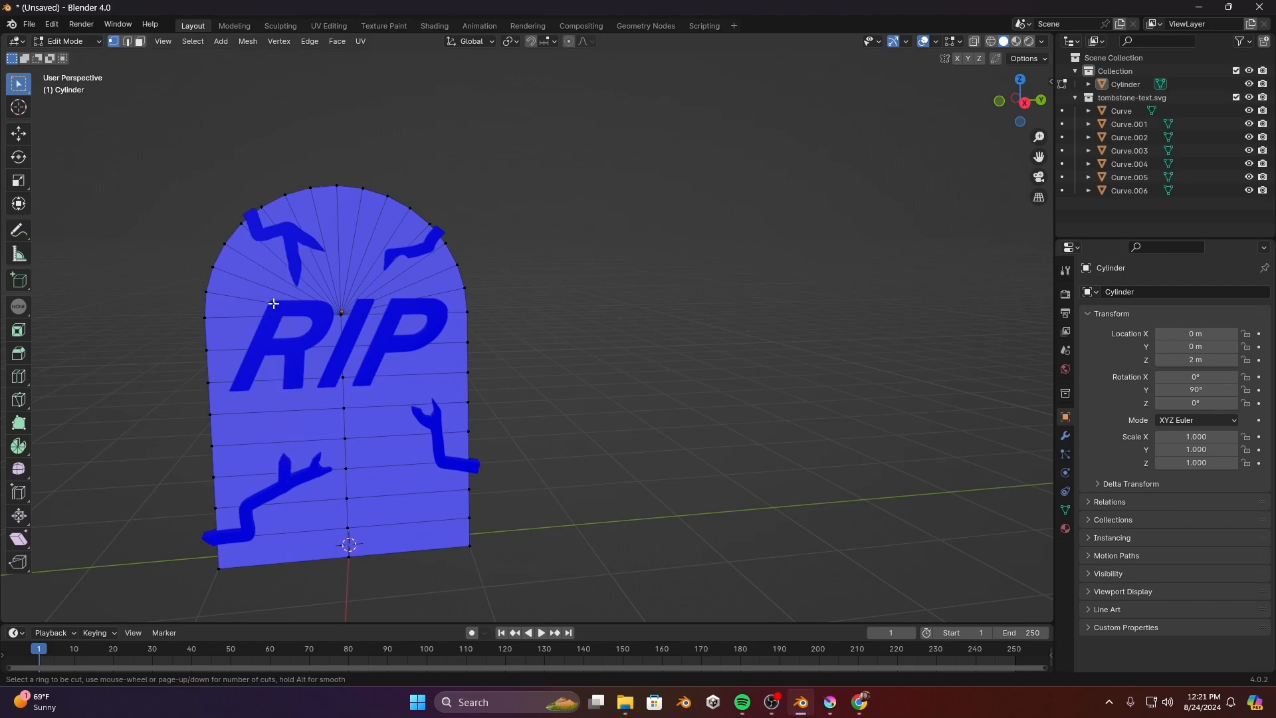
{"action": "key", "text": "Escape"}
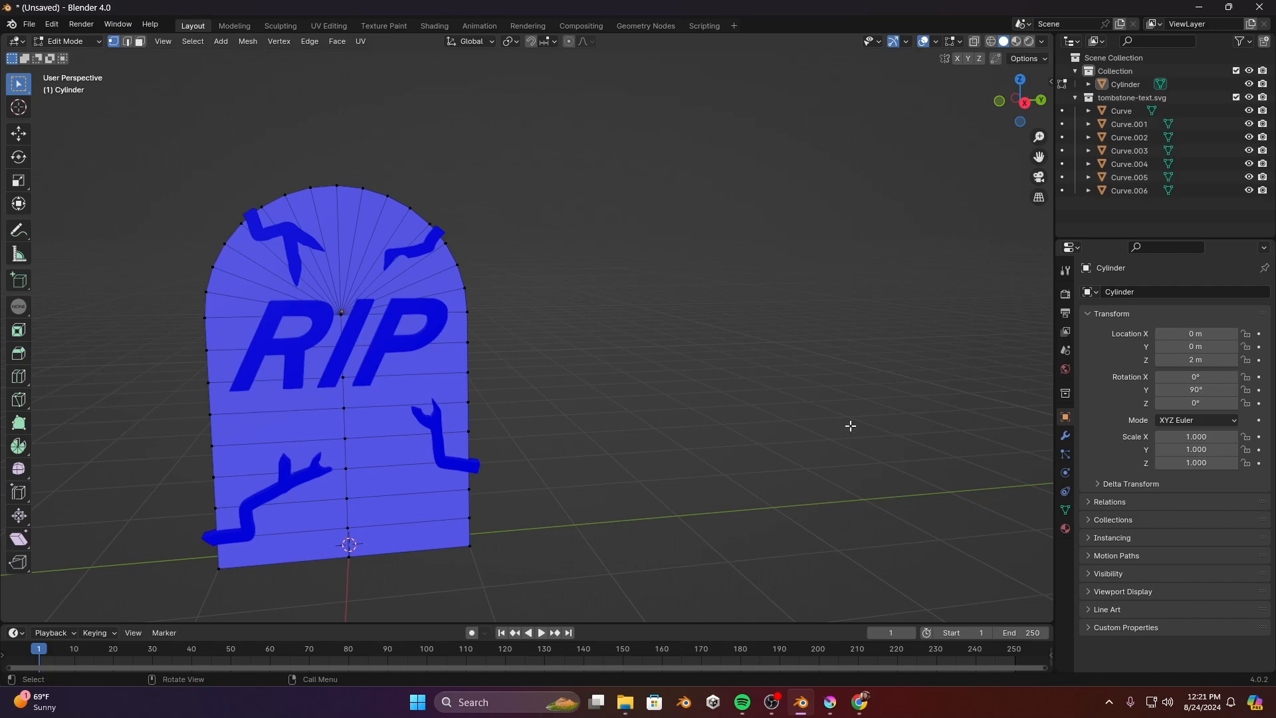
Add a Subdivision Surface modifier of type Simple with viewport level 1 to the gravestone and apply it.
{"action": "key", "text": "Tab"}
{"action": "left_click", "coordinate": [400, 386]}
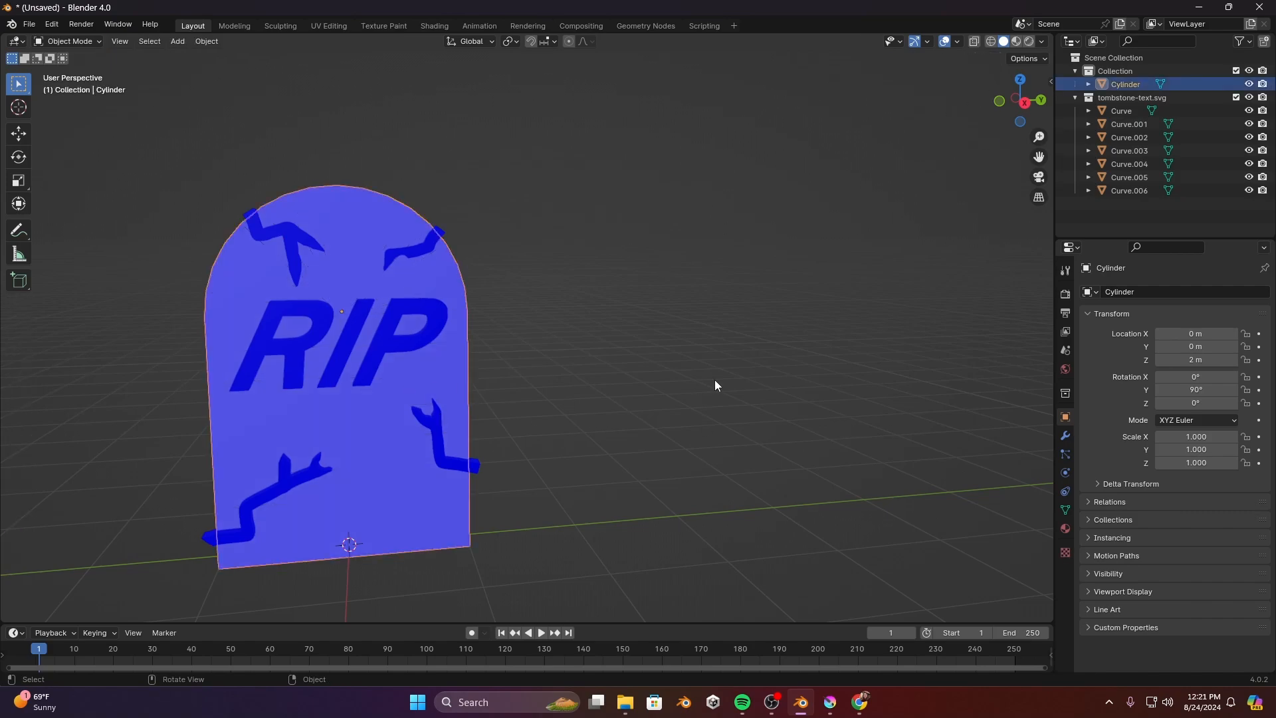
{"action": "key", "text": "Tab"}
{"action": "left_click", "coordinate": [1065, 436]}
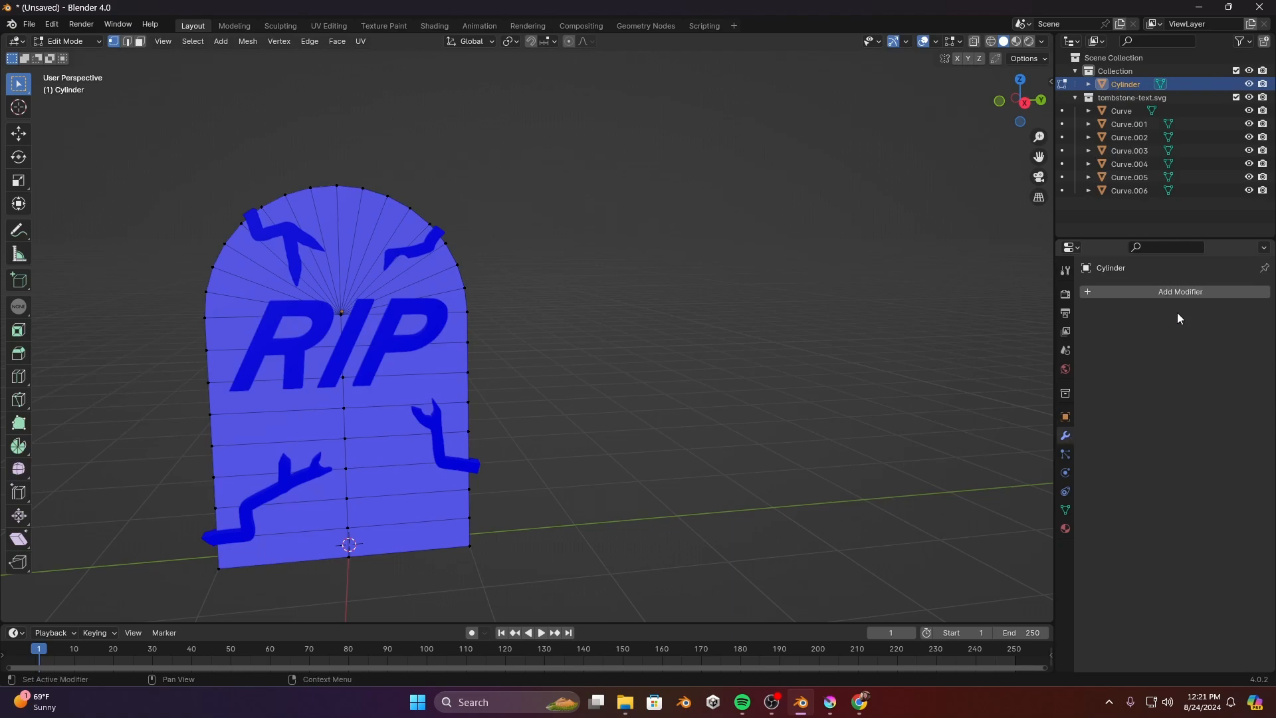
{"action": "left_click", "coordinate": [1194, 289]}
{"action": "mouse_move", "coordinate": [1146, 337]}
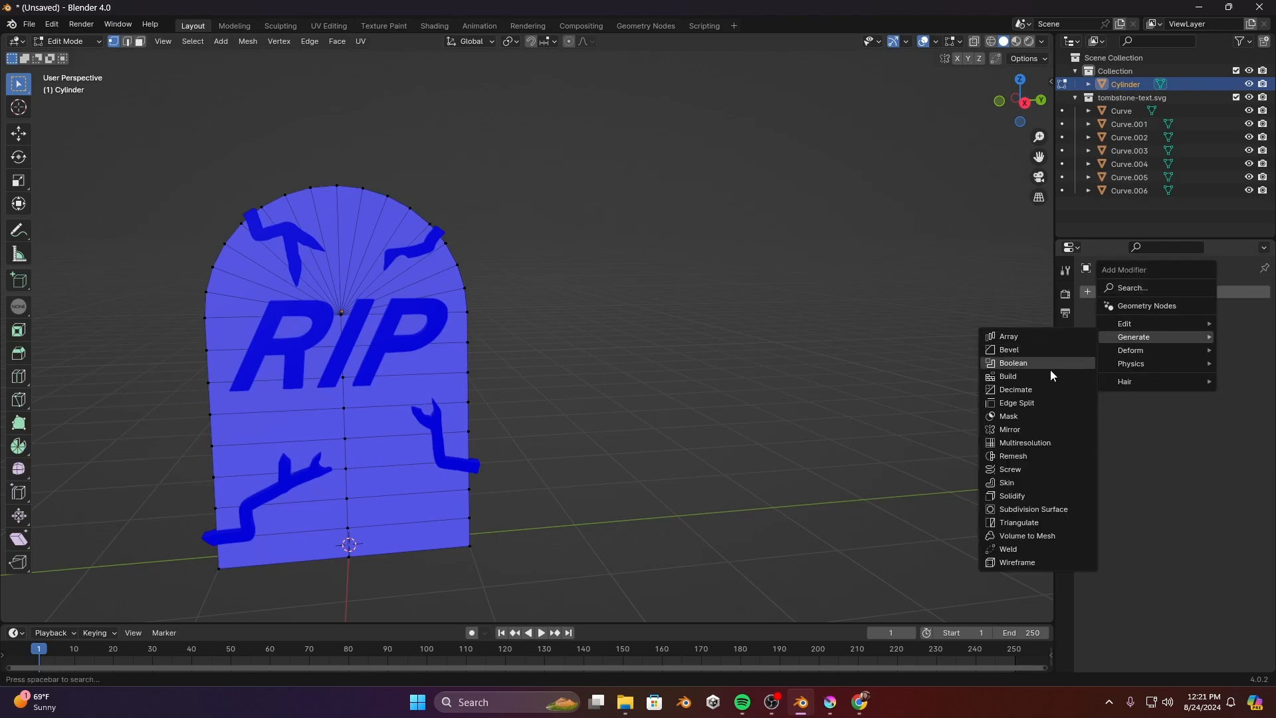
{"action": "left_click", "coordinate": [1041, 508]}
{"action": "middle_click_drag", "start_coordinate": [606, 280], "coordinate": [704, 279]}
{"action": "left_click", "coordinate": [1236, 335]}
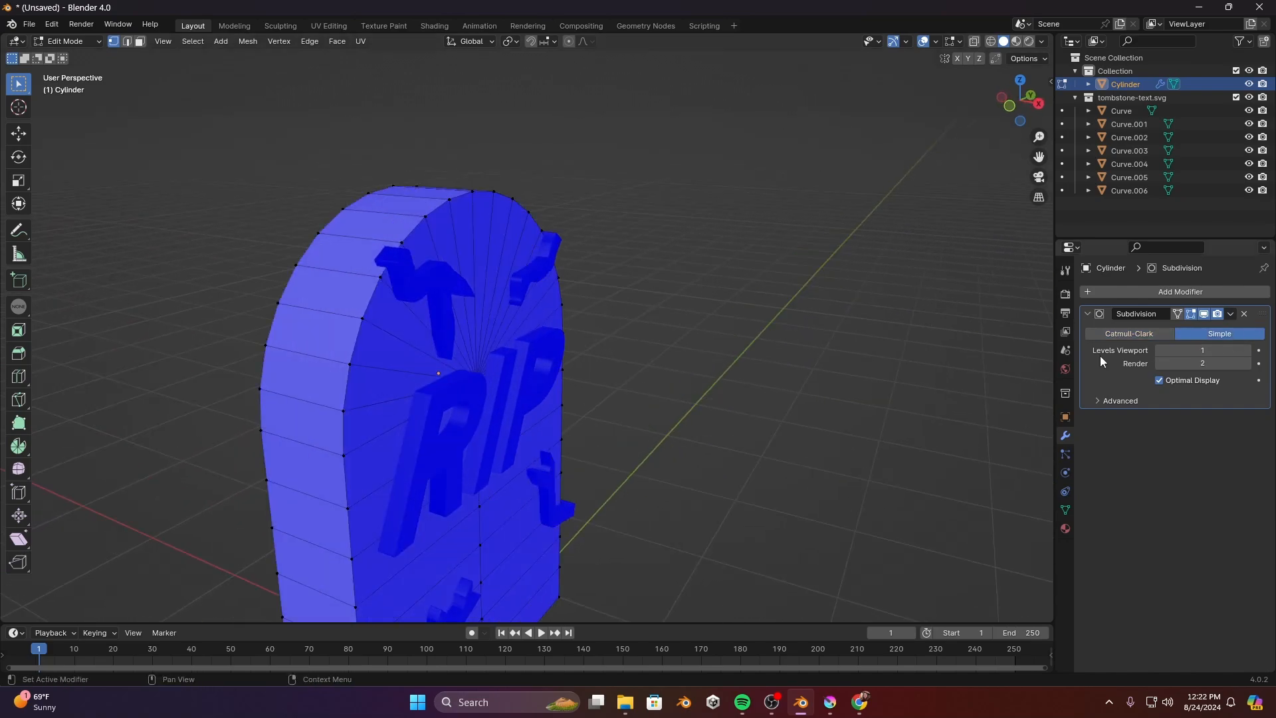
{"action": "key", "text": "Tab"}
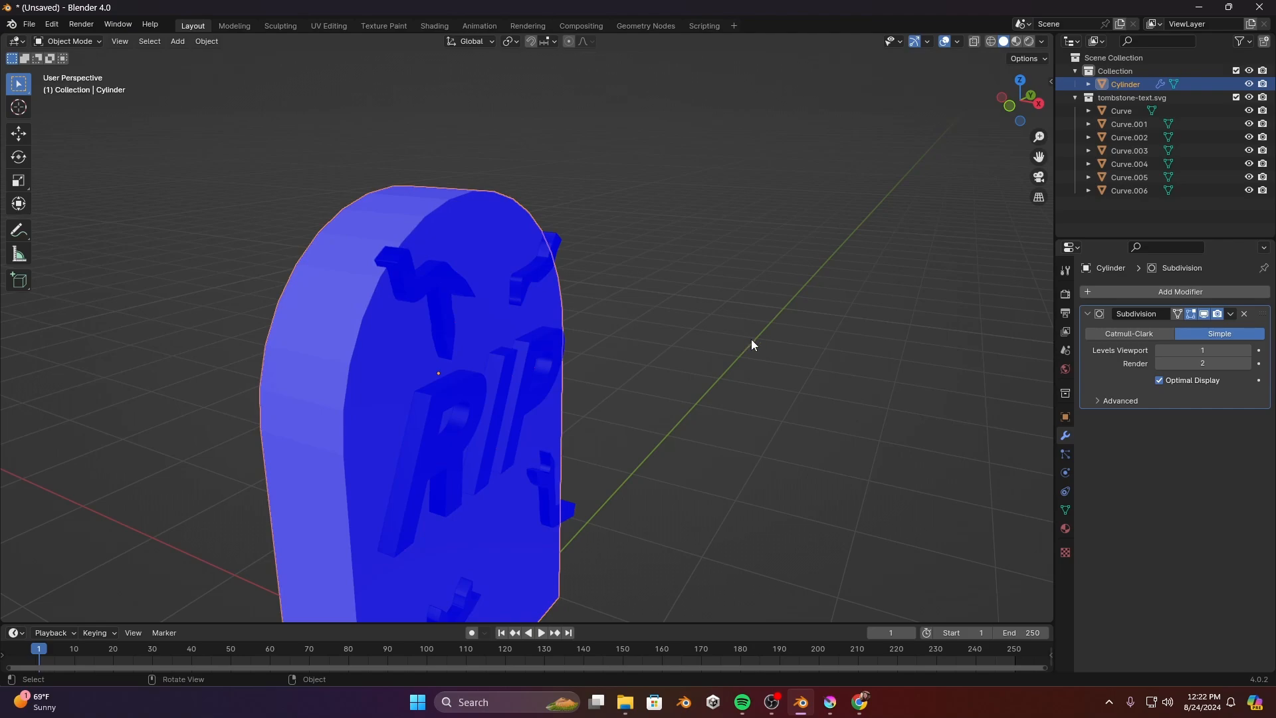
{"action": "left_click", "coordinate": [1231, 313]}
{"action": "left_click", "coordinate": [1198, 328]}
Add two loop cuts near the gravestone's outer edges, sliding the first one close to the rim.
{"action": "key", "text": "Tab"}
{"action": "middle_click_drag", "start_coordinate": [407, 327], "coordinate": [473, 306]}
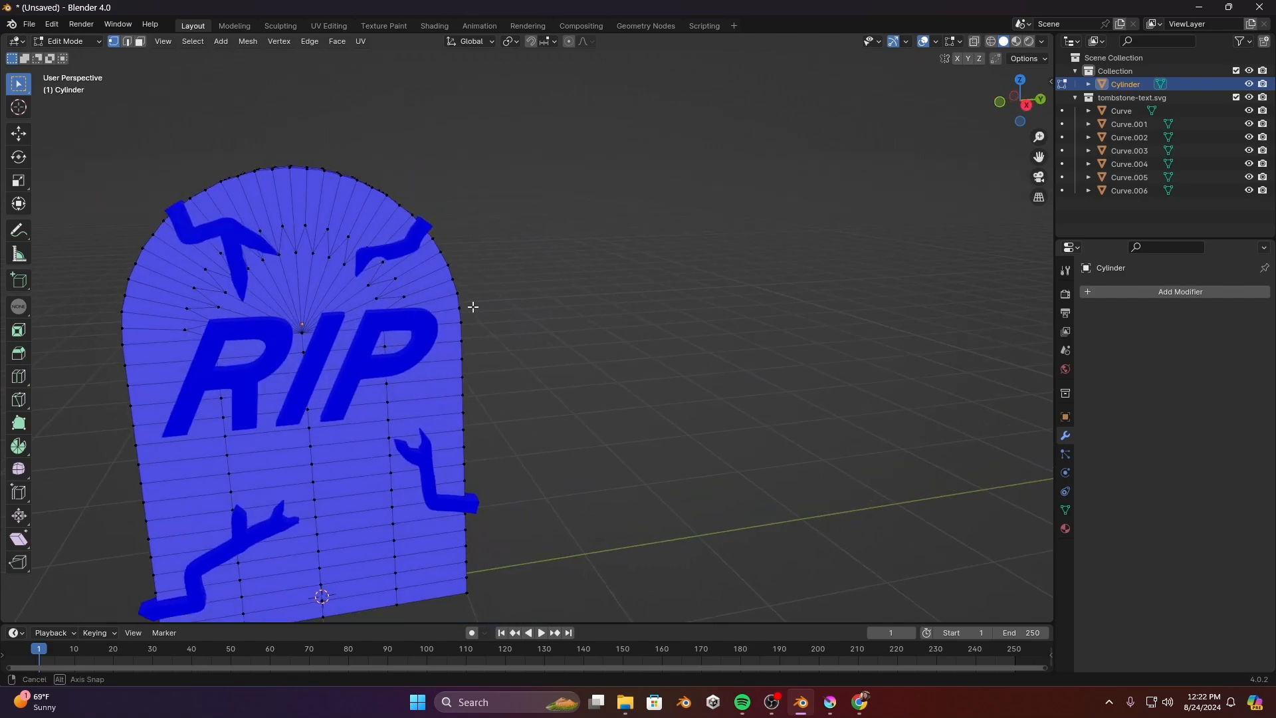
{"action": "key", "text": "ctrl+r"}
{"action": "left_click", "coordinate": [439, 354]}
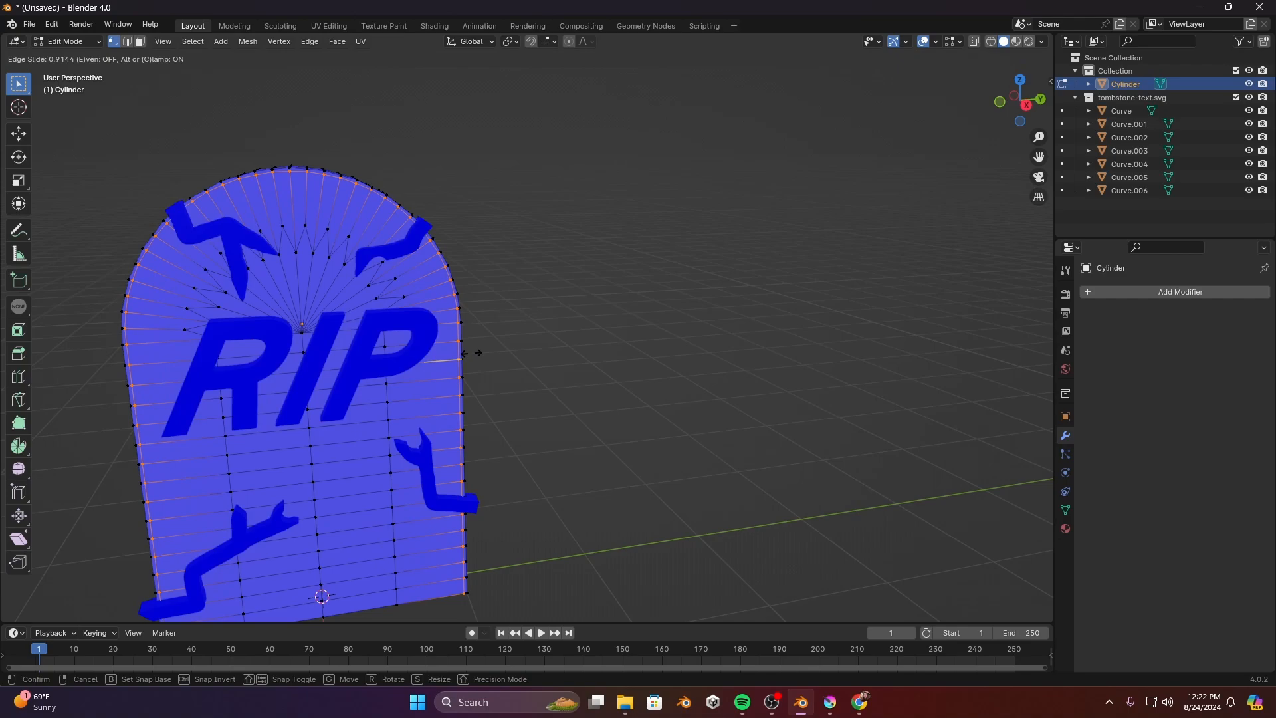
{"action": "left_click", "coordinate": [464, 353]}
{"action": "middle_click_drag", "start_coordinate": [479, 355], "coordinate": [744, 288]}
{"action": "key", "text": "ctrl+r"}
{"action": "left_click", "coordinate": [466, 444]}
{"action": "left_click", "coordinate": [475, 447]}
{"action": "left_click", "coordinate": [640, 368]}
{"action": "middle_click_drag", "start_coordinate": [639, 368], "coordinate": [623, 367]}
{"action": "key", "text": "ctrl+r"}
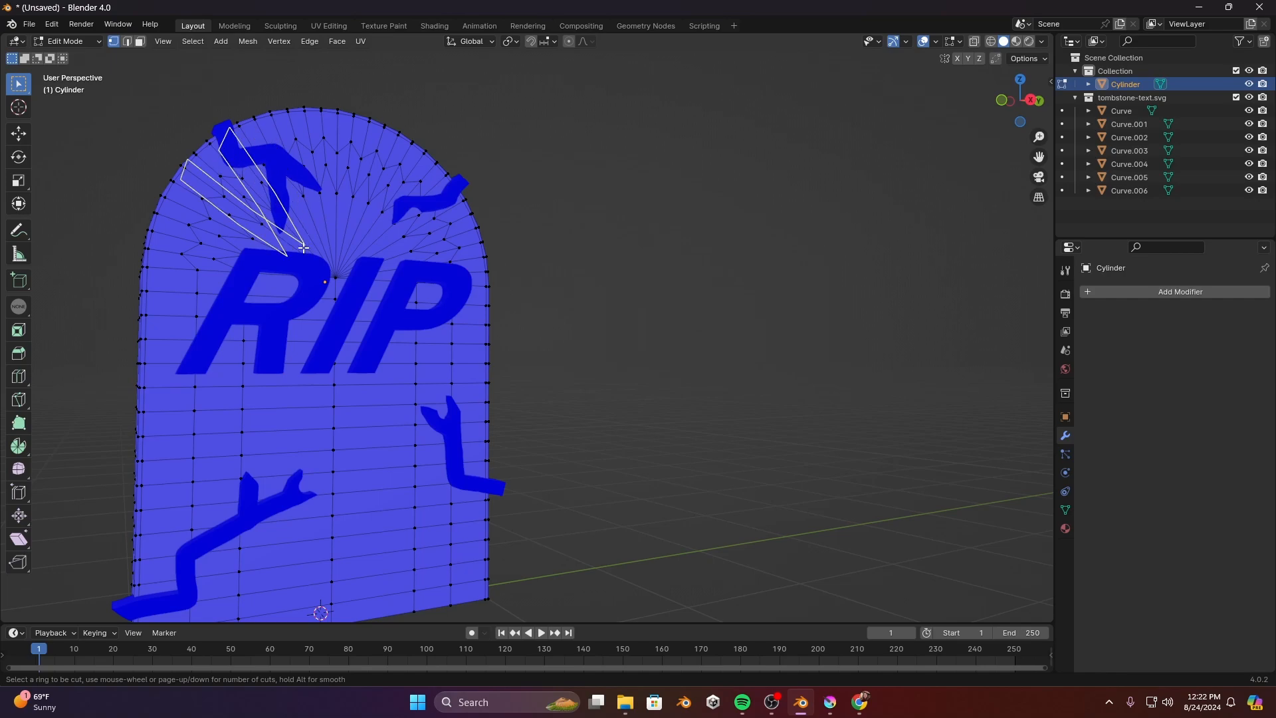
{"action": "middle_click_drag", "start_coordinate": [712, 213], "coordinate": [615, 293]}
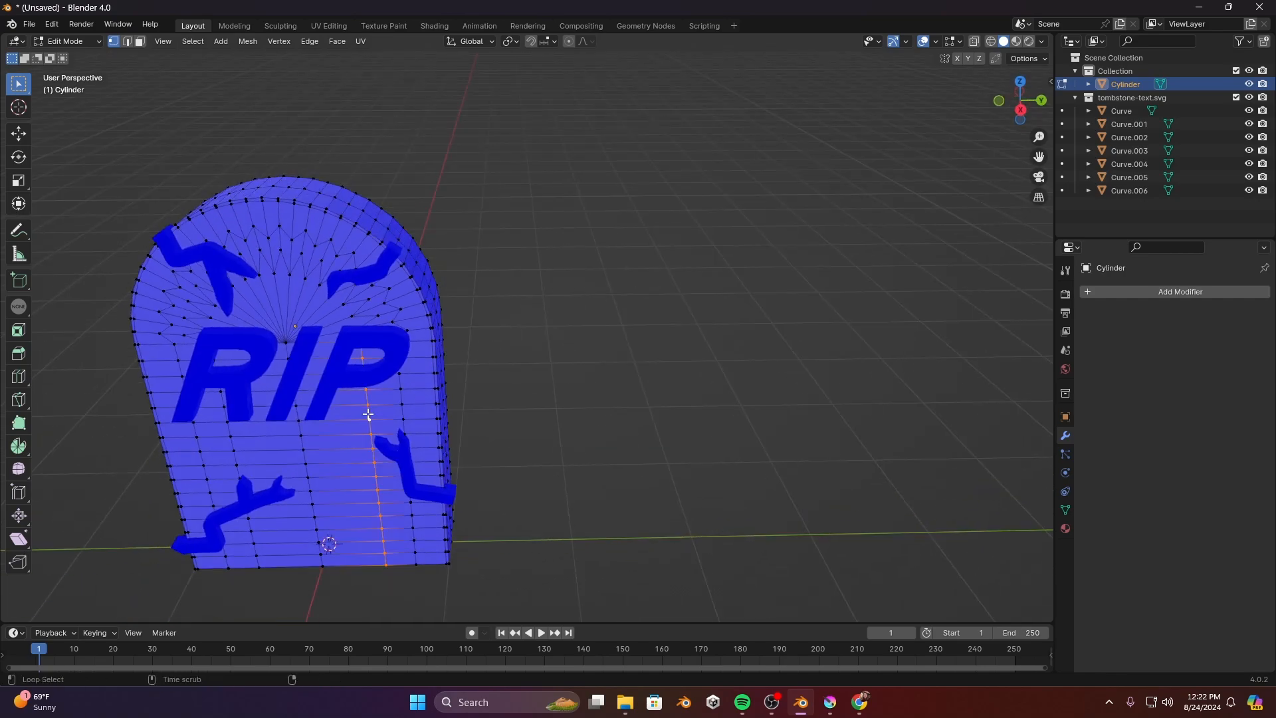
{"action": "middle_click_drag", "start_coordinate": [603, 308], "coordinate": [613, 306]}
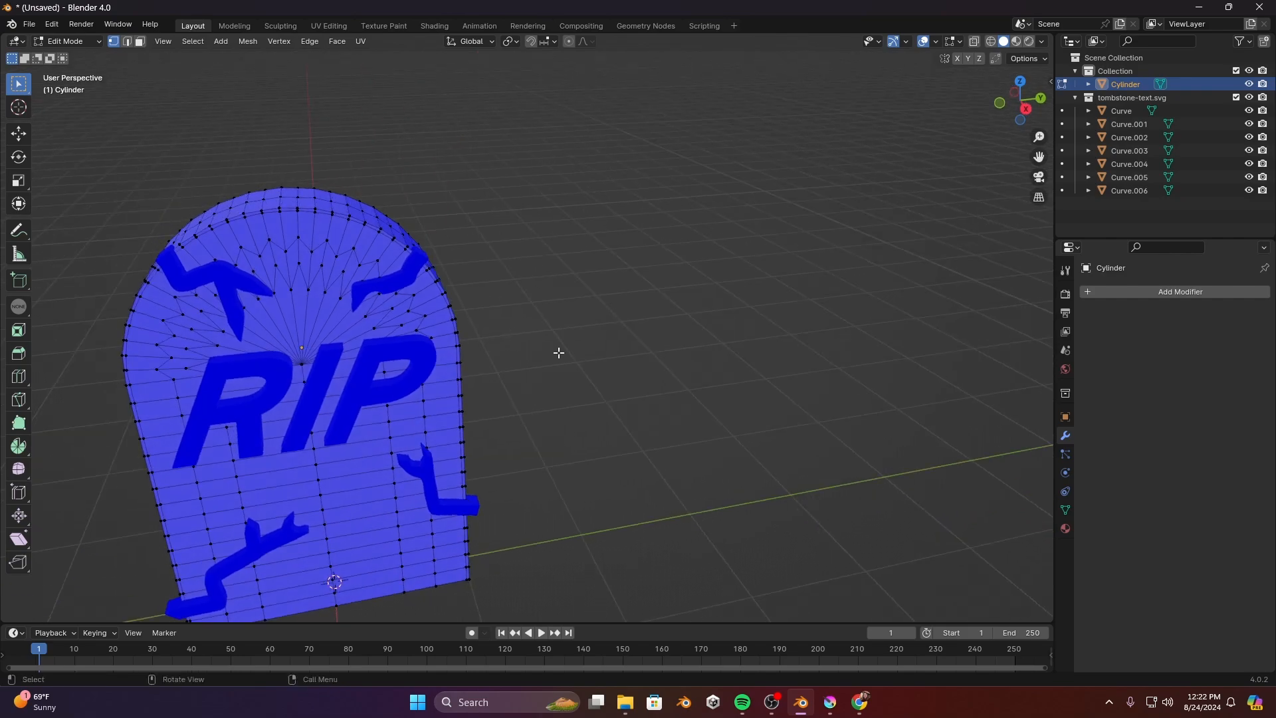
{"action": "key", "text": "Tab"}
{"action": "key", "text": "Tab"}
Add a Catmull-Clark Subdivision Surface modifier with viewport level 1 to the gravestone, apply it and return to mesh editing.
{"action": "left_click", "coordinate": [1154, 291]}
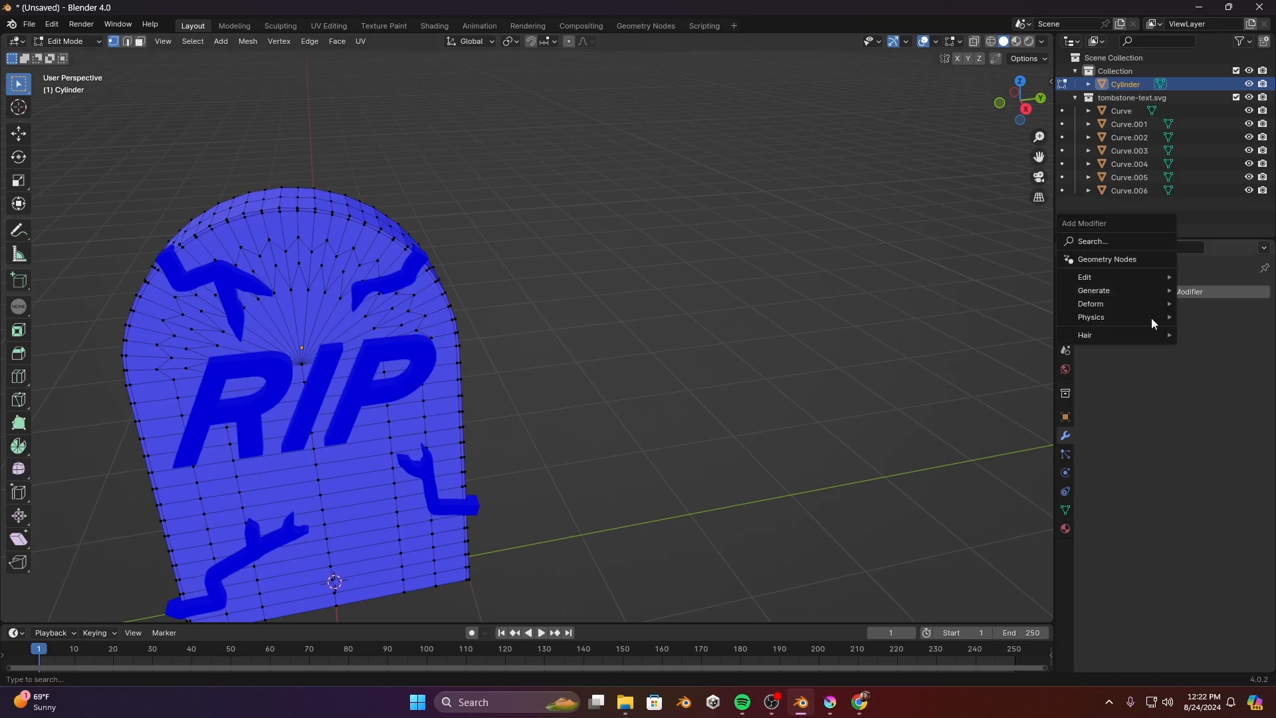
{"action": "mouse_move", "coordinate": [1122, 293]}
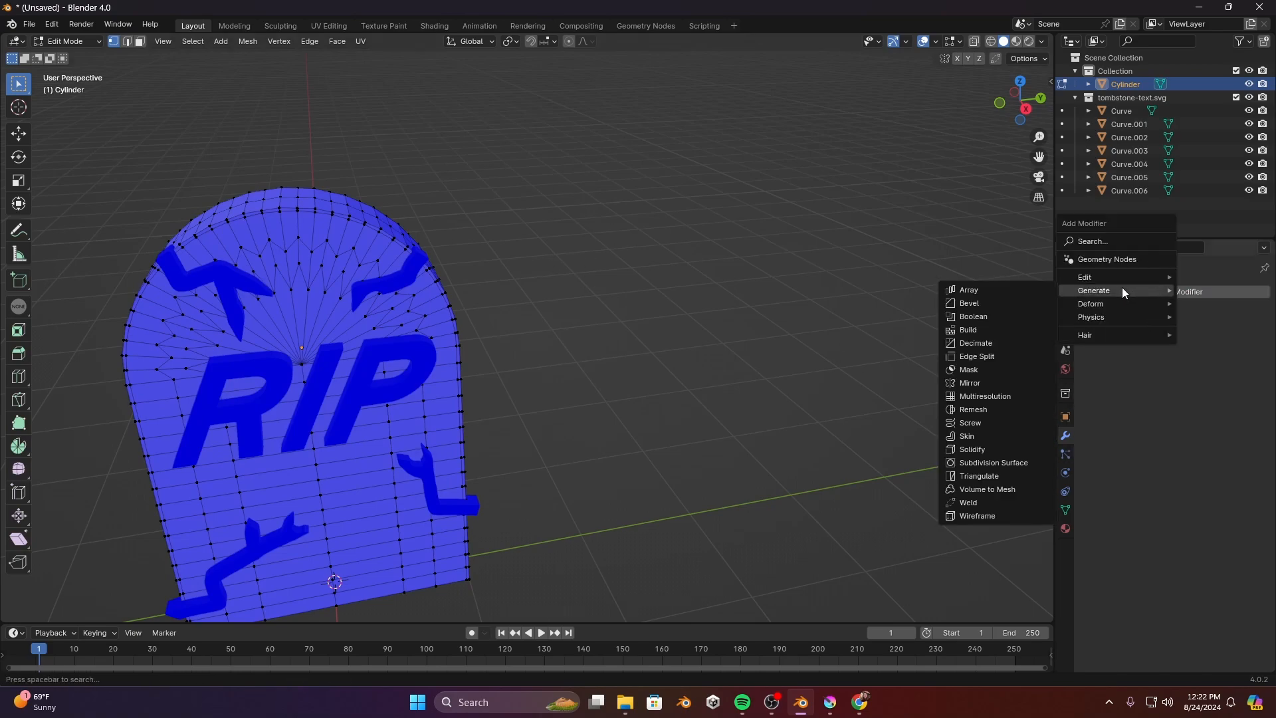
{"action": "left_click", "coordinate": [994, 463]}
{"action": "middle_click_drag", "start_coordinate": [516, 225], "coordinate": [576, 193]}
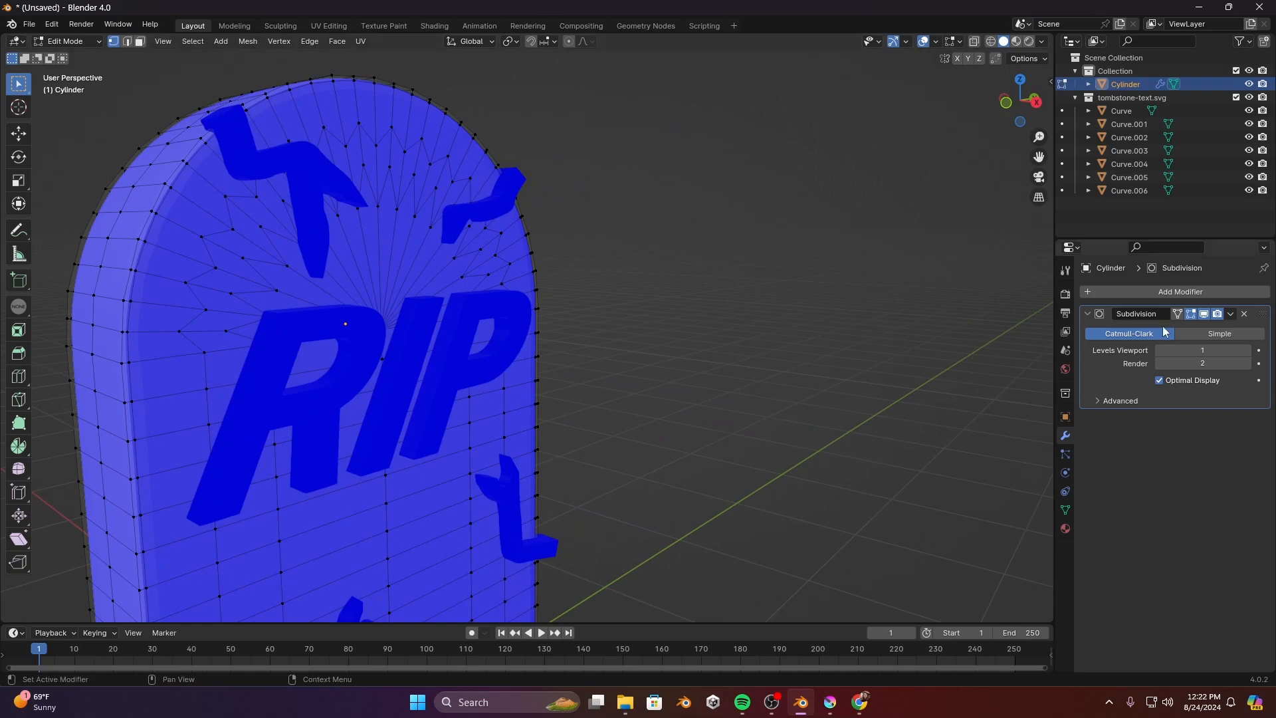
{"action": "key", "text": "Tab"}
{"action": "key", "text": "Tab"}
{"action": "key", "text": "Tab"}
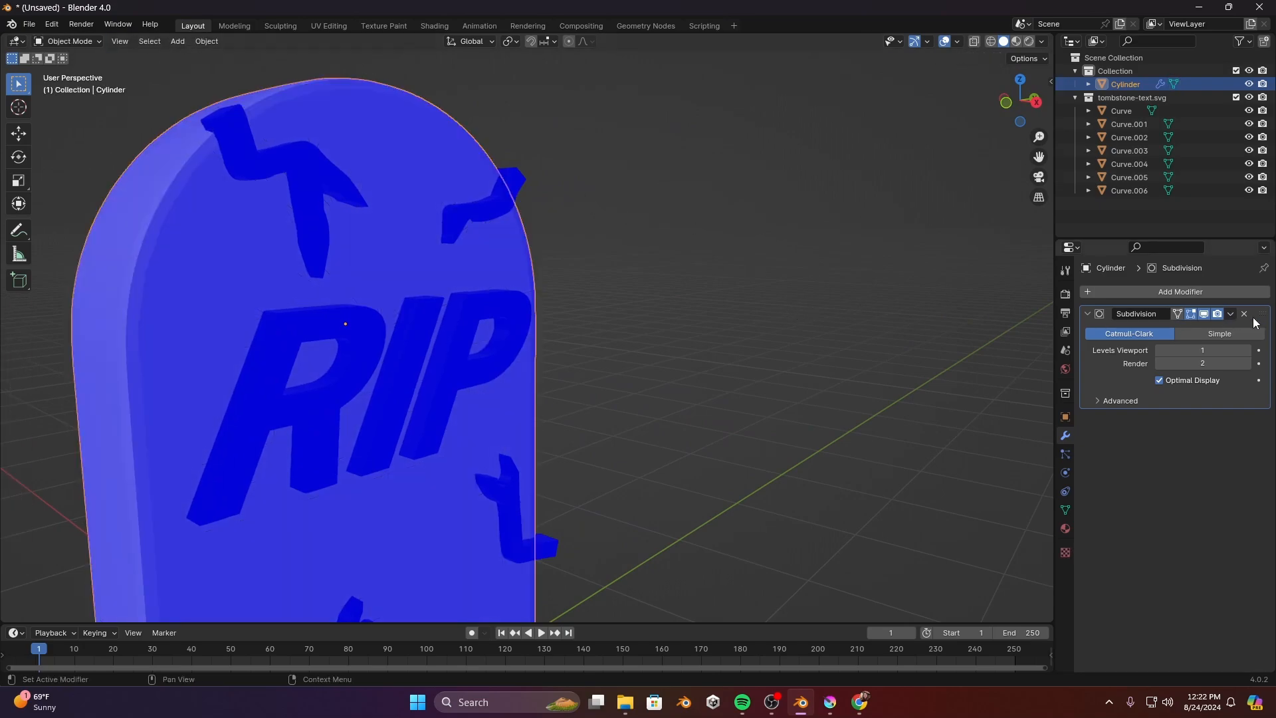
{"action": "left_click", "coordinate": [1232, 315]}
{"action": "left_click", "coordinate": [1194, 331]}
{"action": "key", "text": "Tab"}
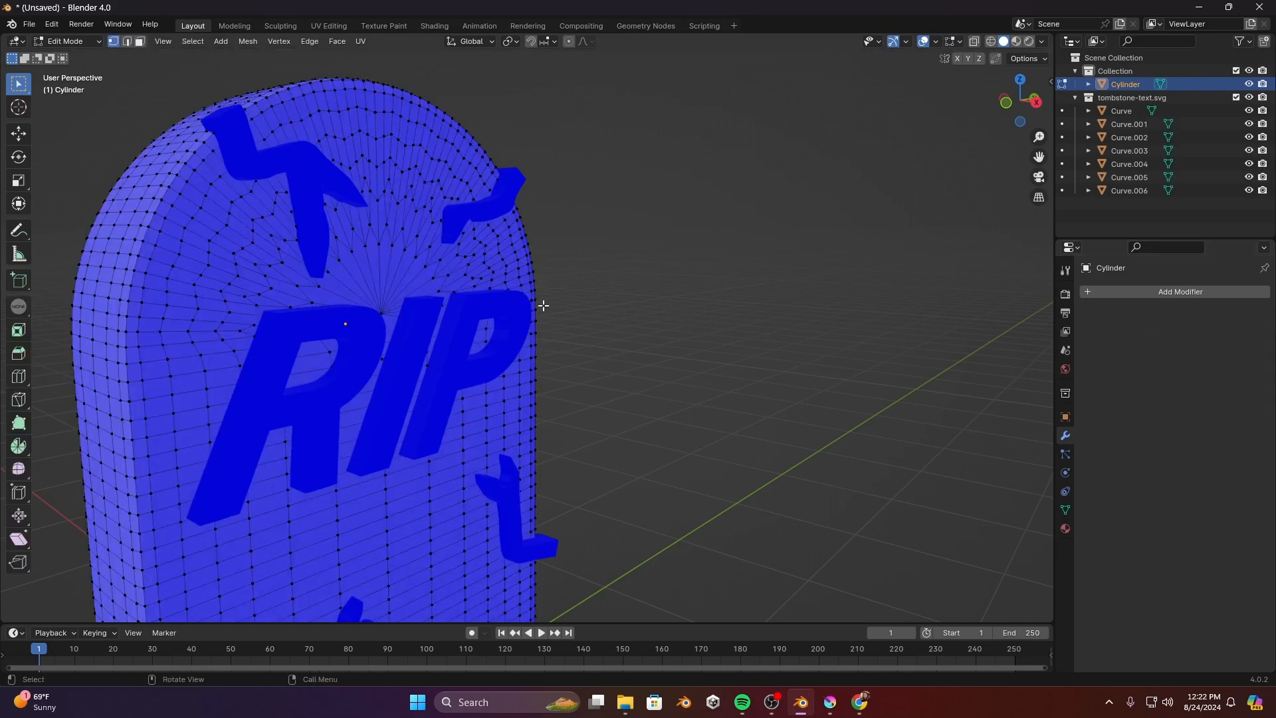
{"action": "middle_click_drag", "start_coordinate": [659, 248], "coordinate": [703, 254]}
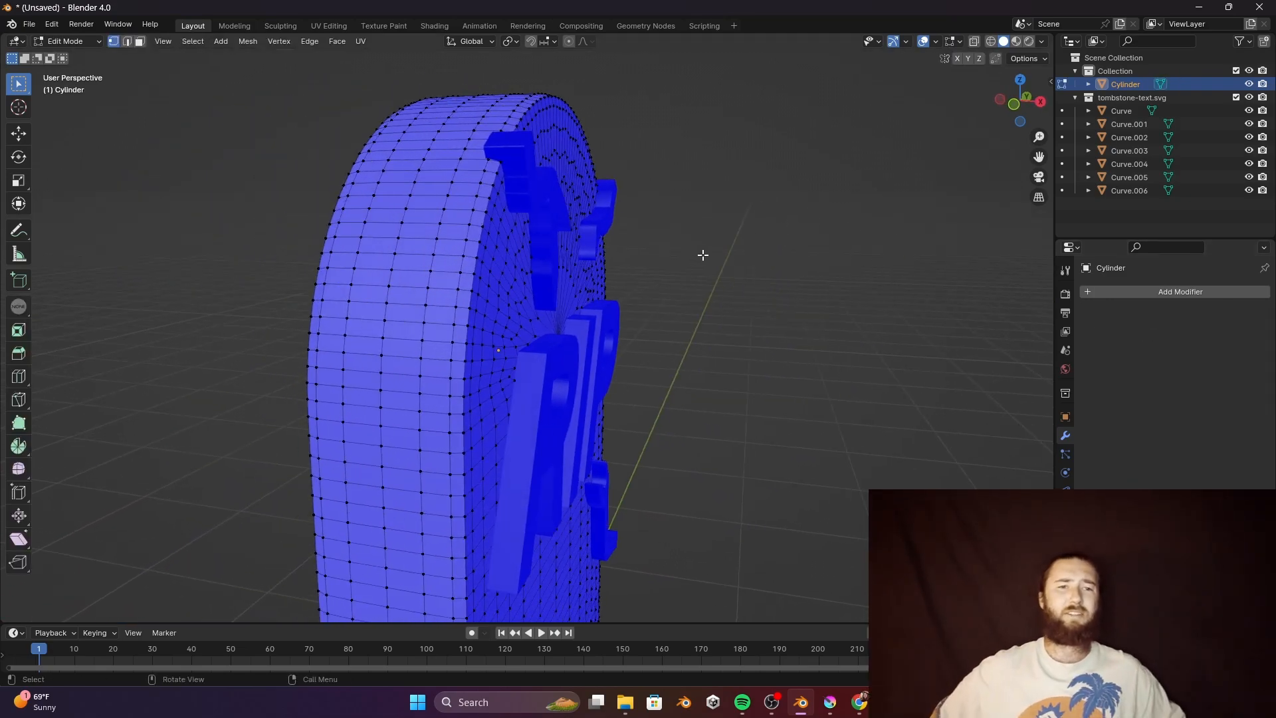
{"action": "left_click", "coordinate": [477, 271], "text": "alt"}
{"action": "left_click", "coordinate": [483, 272], "text": "alt+shift"}
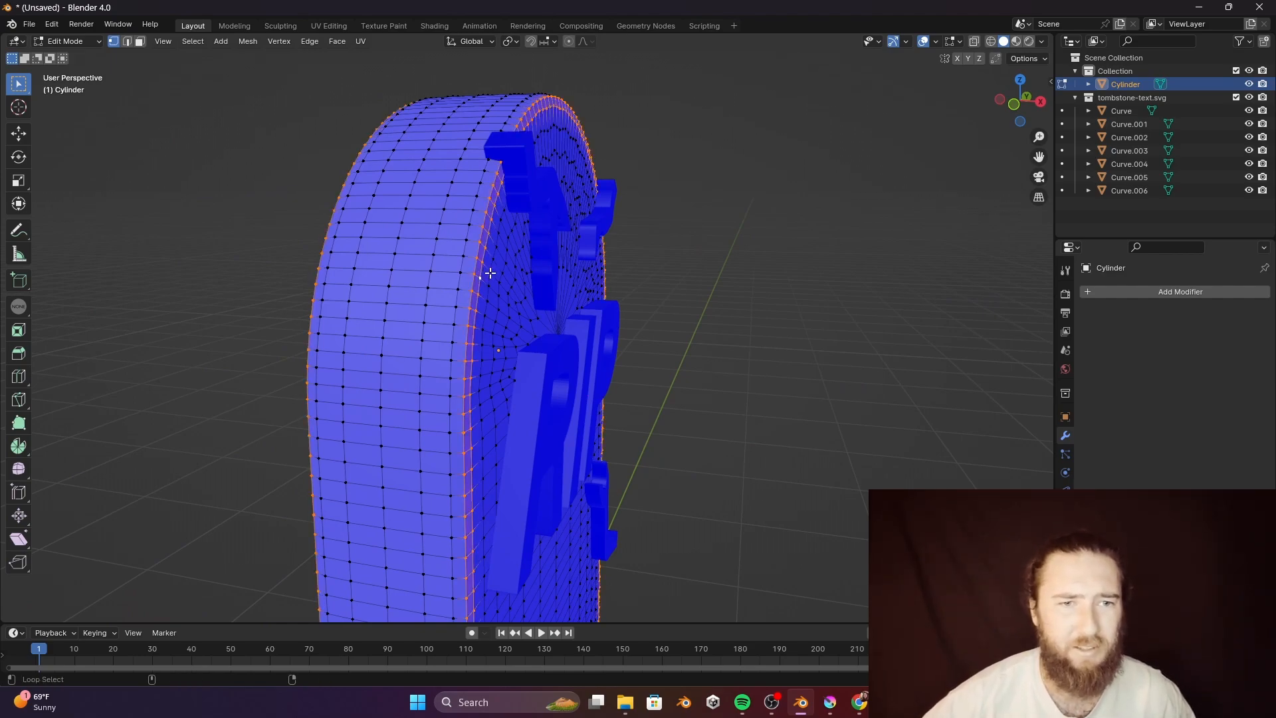
{"action": "left_click", "coordinate": [492, 268], "text": "alt+shift"}
{"action": "middle_click_drag", "start_coordinate": [632, 281], "coordinate": [693, 206]}
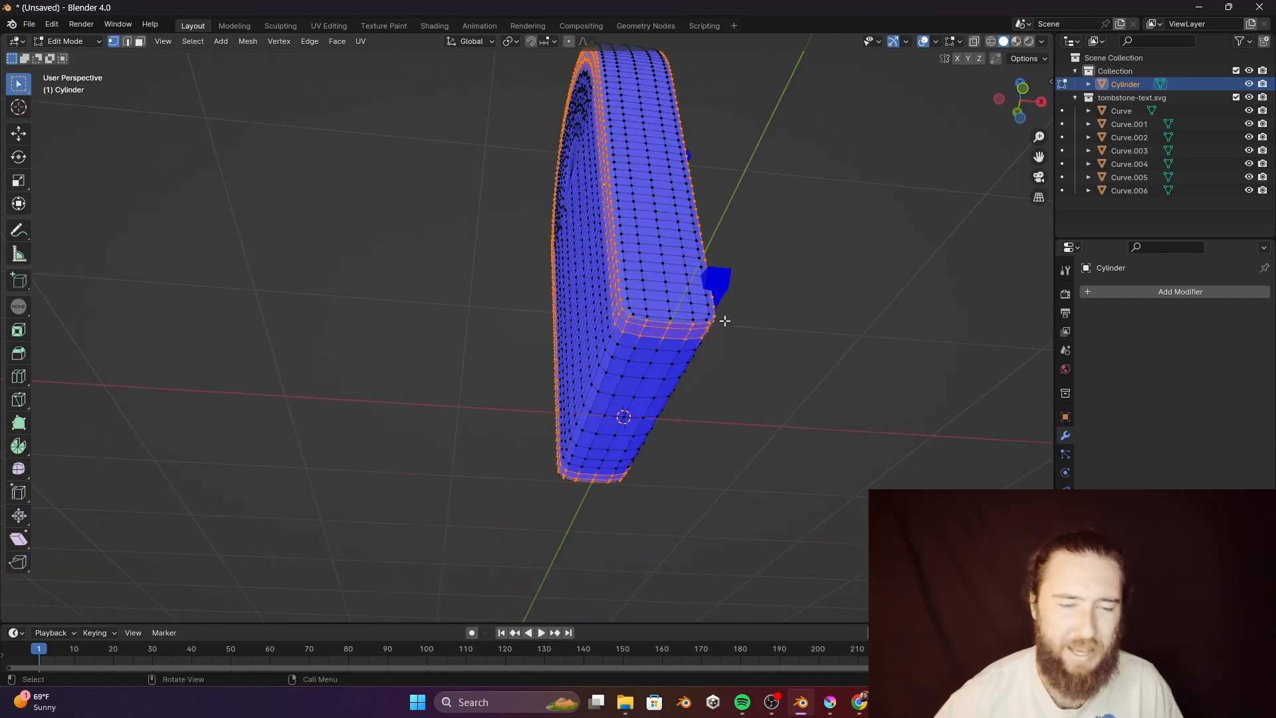
Select all vertices along the gravestone's front face in see-through front view and flatten them by scaling to 0 along X.
{"action": "key", "text": "KP_1"}
{"action": "key", "text": "alt+z"}
{"action": "scroll", "coordinate": [603, 187], "scroll_direction": "up", "scroll_amount": 4}
{"action": "middle_click_drag", "start_coordinate": [672, 207], "coordinate": [616, 325], "text": "shift"}
{"action": "left_click_drag", "start_coordinate": [609, 155], "coordinate": [780, 643], "text": "shift"}
{"action": "middle_click_drag", "start_coordinate": [760, 539], "coordinate": [727, 243], "text": "shift"}
{"action": "left_click_drag", "start_coordinate": [577, 552], "coordinate": [699, 4]}
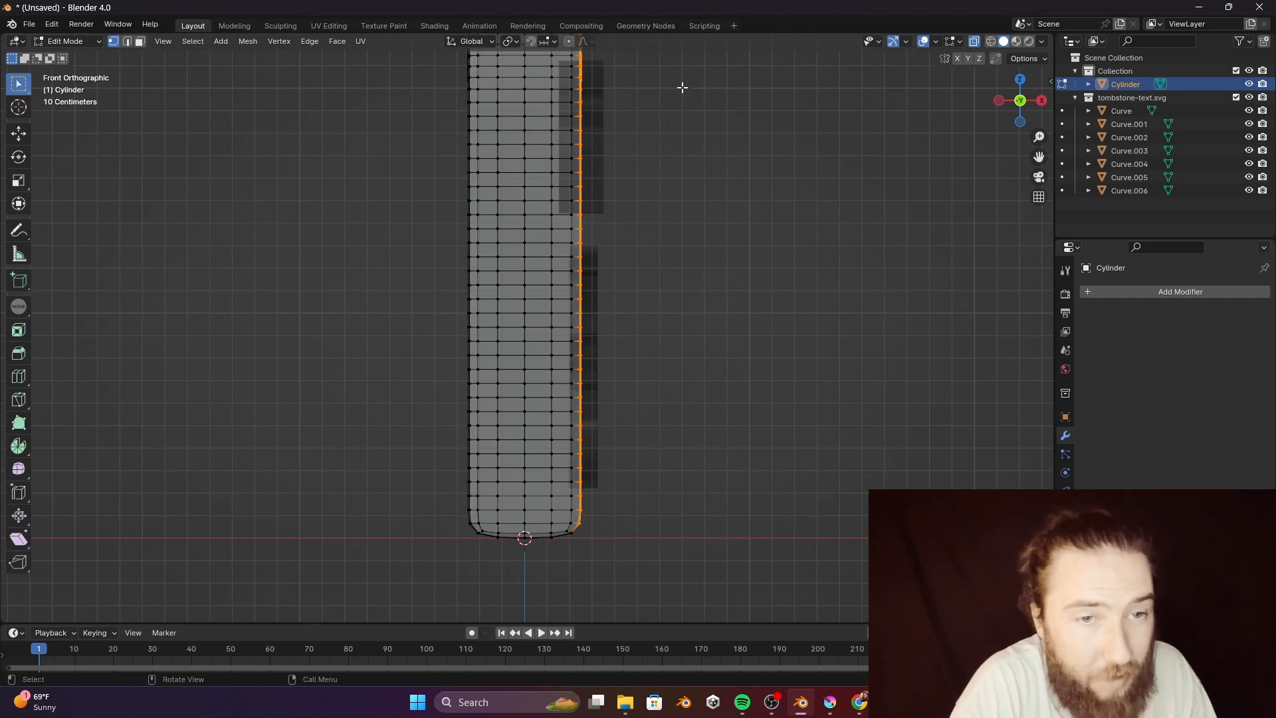
{"action": "middle_click_drag", "start_coordinate": [682, 122], "coordinate": [640, 454]}
{"action": "key", "text": "KP_1"}
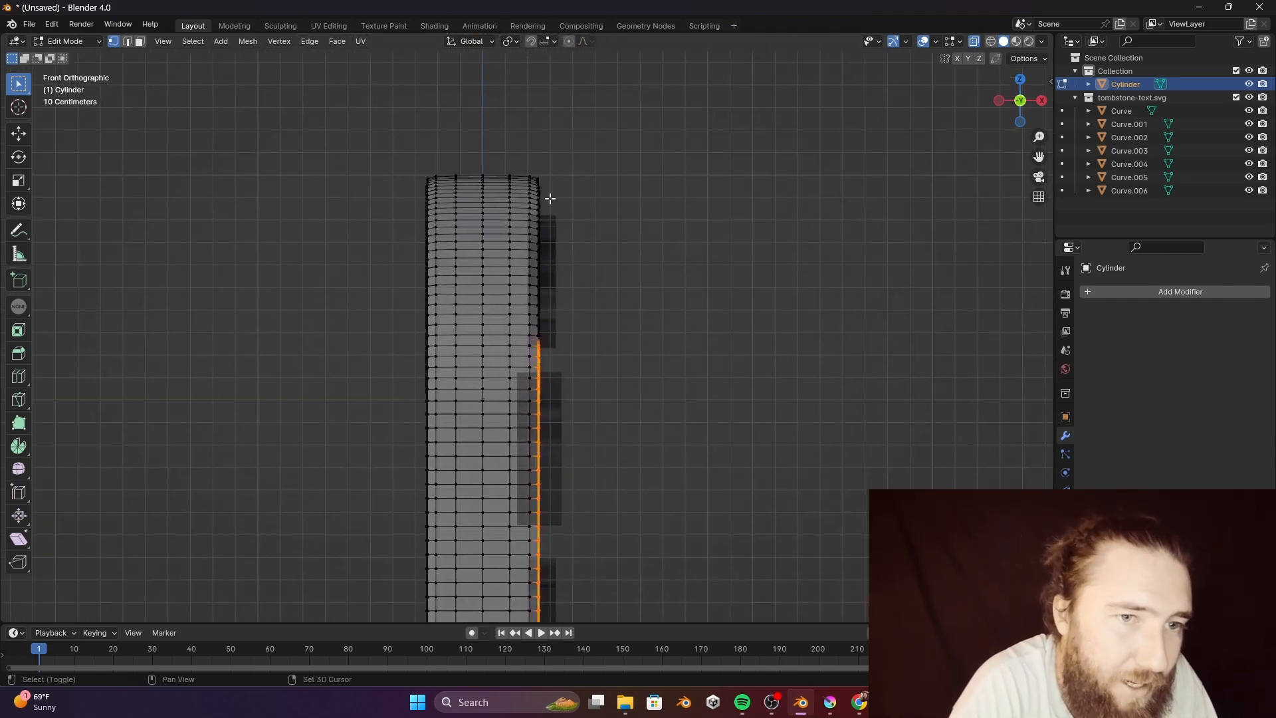
{"action": "left_click_drag", "start_coordinate": [534, 169], "coordinate": [648, 429], "text": "shift"}
{"action": "key", "text": "s"}
{"action": "key", "text": "x"}
{"action": "key", "text": "0"}
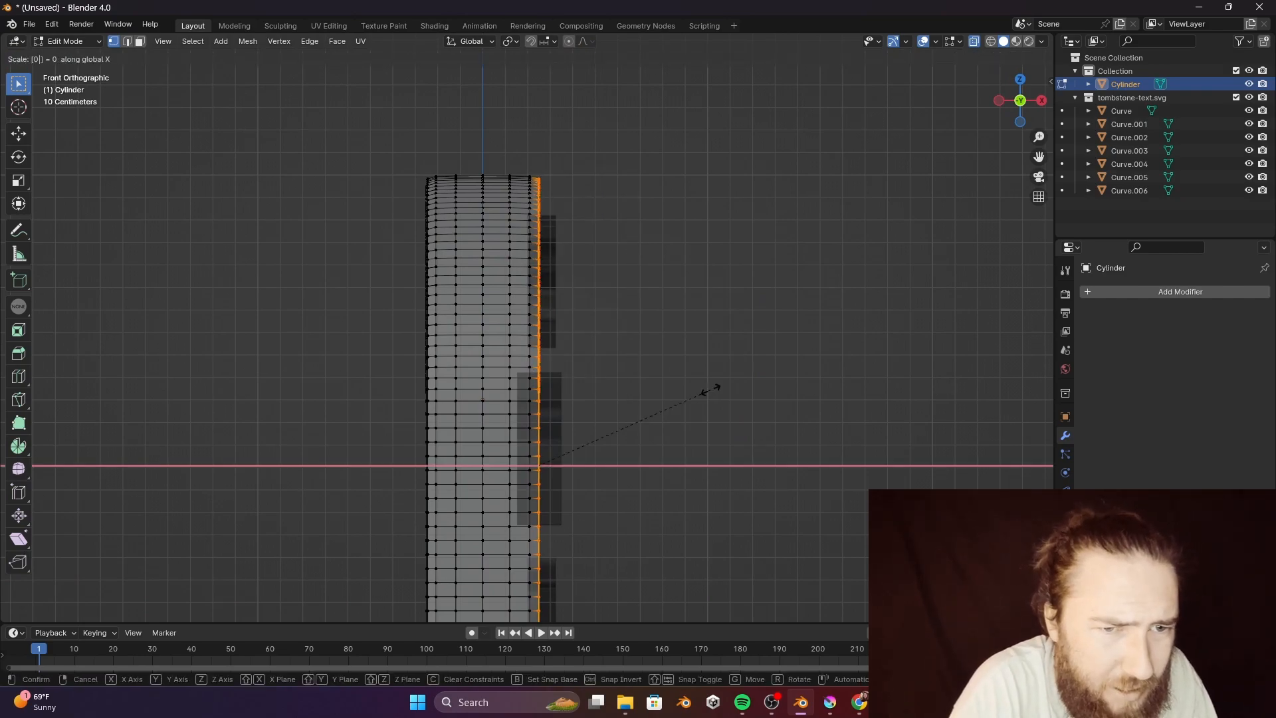
{"action": "key", "text": "Return"}
{"action": "scroll", "coordinate": [621, 276], "scroll_direction": "down", "scroll_amount": 1}
{"action": "middle_click_drag", "start_coordinate": [621, 277], "coordinate": [618, 148], "text": "shift"}
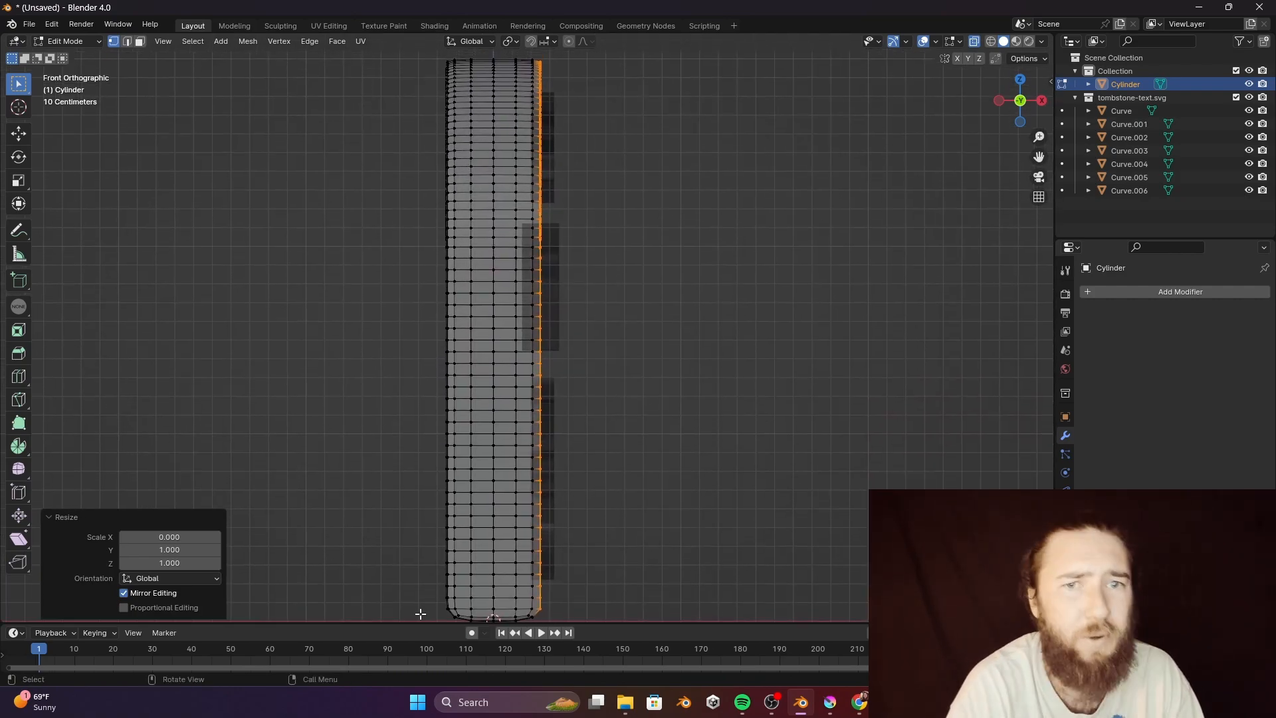
Select all vertices along the gravestone's back face and flatten them by scaling to 0 along X.
{"action": "left_click_drag", "start_coordinate": [452, 55], "coordinate": [367, 648]}
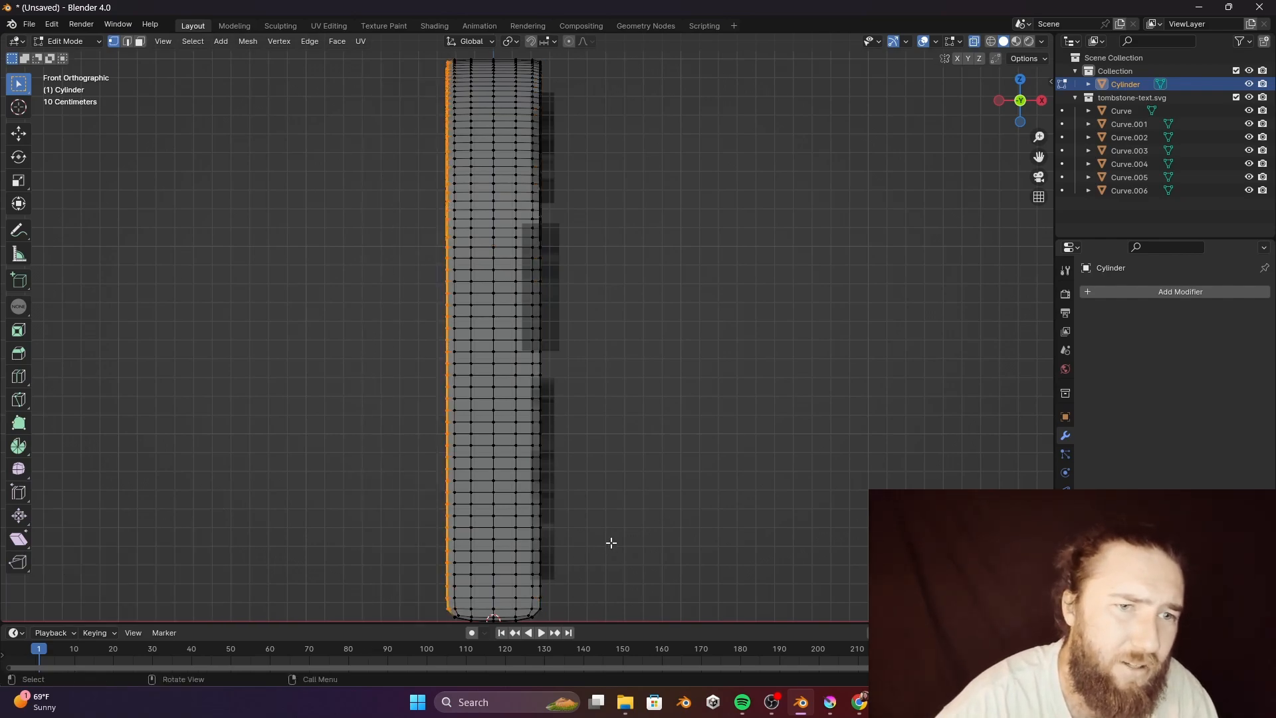
{"action": "key", "text": "s"}
{"action": "key", "text": "x"}
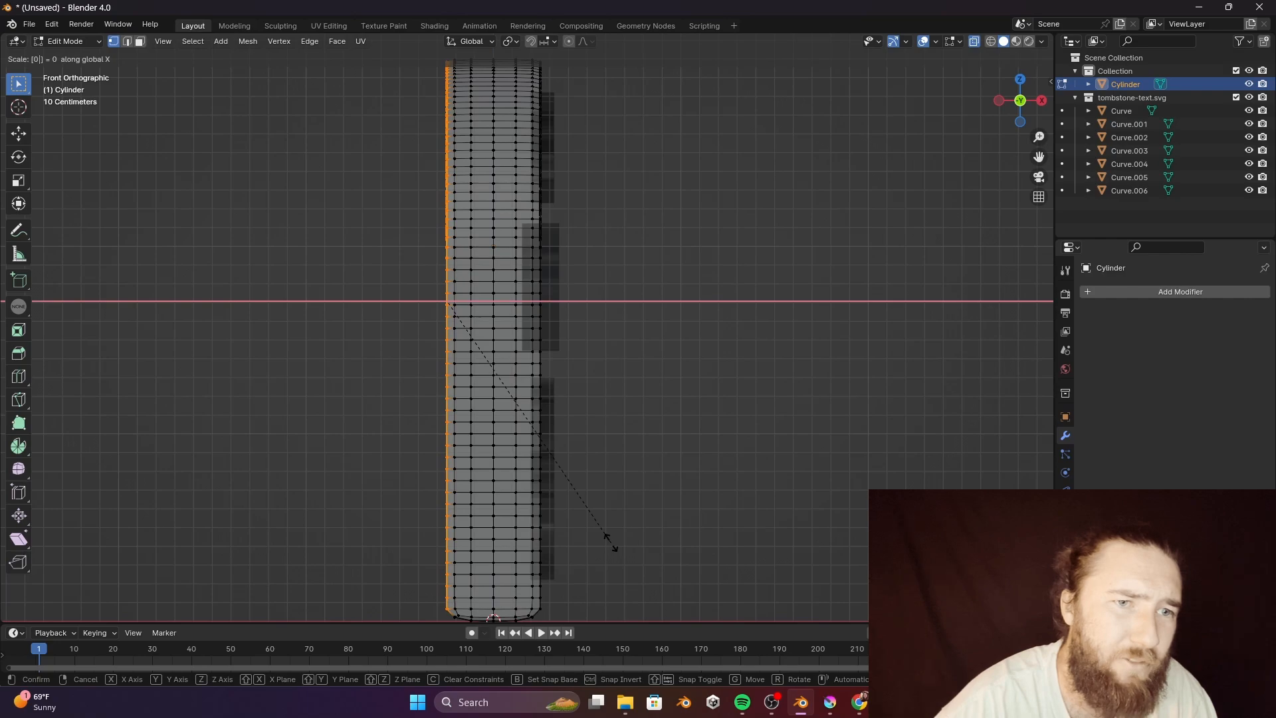
{"action": "key", "text": "Return"}
{"action": "key", "text": "s"}
{"action": "key", "text": "x"}
{"action": "key", "text": "0"}
{"action": "key", "text": "Return"}
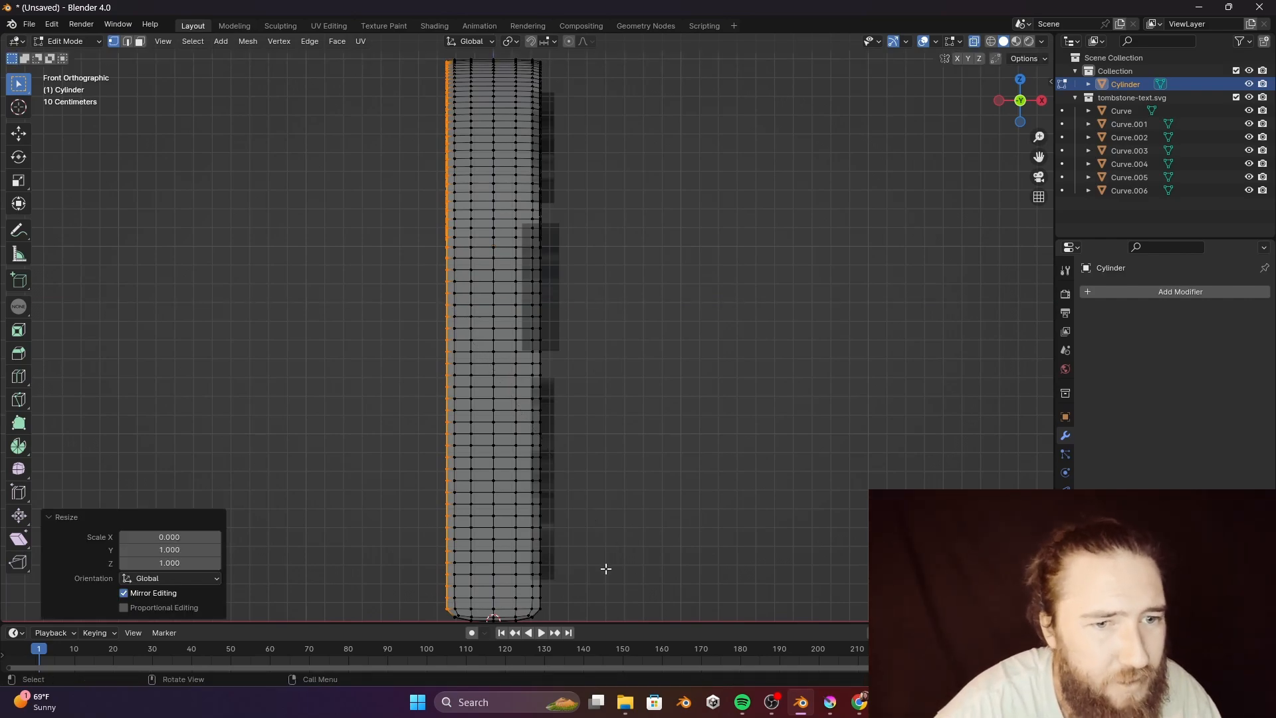
Select the gravestone's bottom vertices, flatten them by scaling to 0 along Z and move them slightly down to the ground line.
{"action": "middle_click_drag", "start_coordinate": [605, 569], "coordinate": [607, 490], "text": "shift"}
{"action": "left_click_drag", "start_coordinate": [618, 575], "coordinate": [406, 521]}
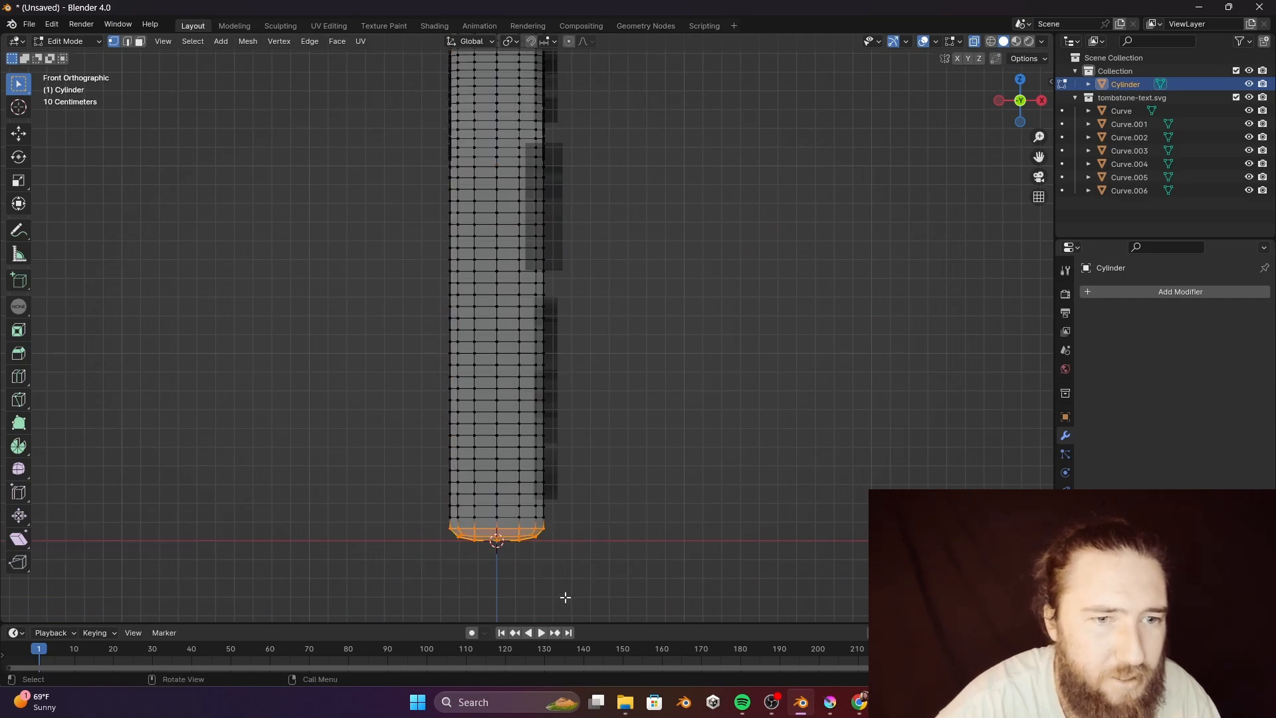
{"action": "key", "text": "s"}
{"action": "key", "text": "Return"}
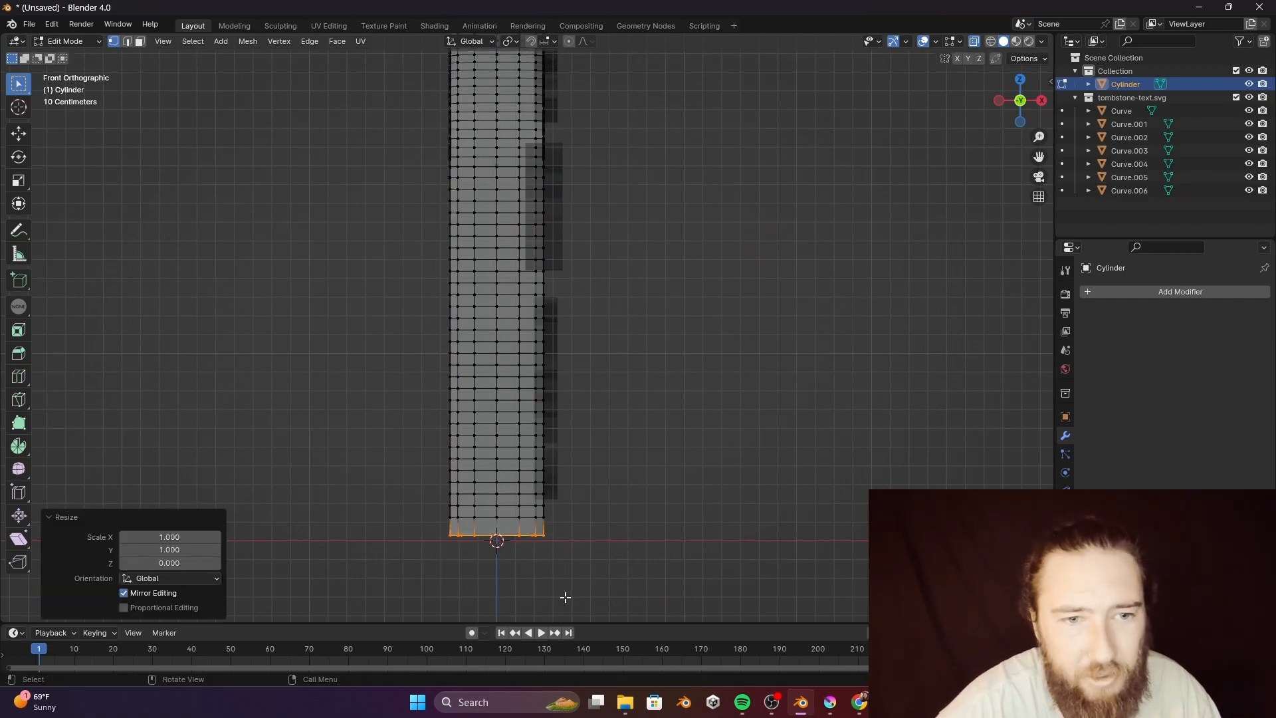
{"action": "key", "text": "g"}
{"action": "key", "text": "z"}
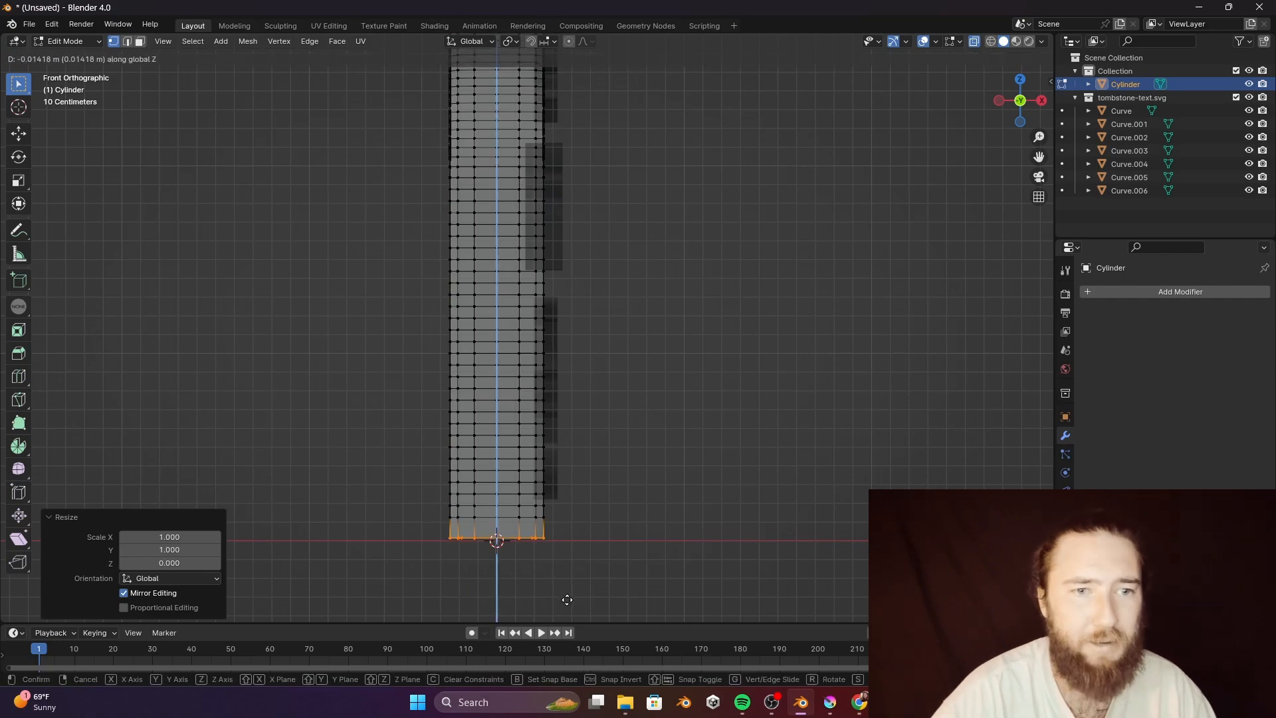
{"action": "key", "text": "Return"}
Turn off see-through display and select the edge loops along the gravestone's front and back rims.
{"action": "key", "text": "Tab"}
{"action": "middle_click_drag", "start_coordinate": [649, 530], "coordinate": [413, 399]}
{"action": "scroll", "coordinate": [601, 506], "scroll_direction": "down", "scroll_amount": 2}
{"action": "key", "text": "Tab"}
{"action": "key", "text": "Tab"}
{"action": "left_click", "coordinate": [646, 484]}
{"action": "key", "text": "Tab"}
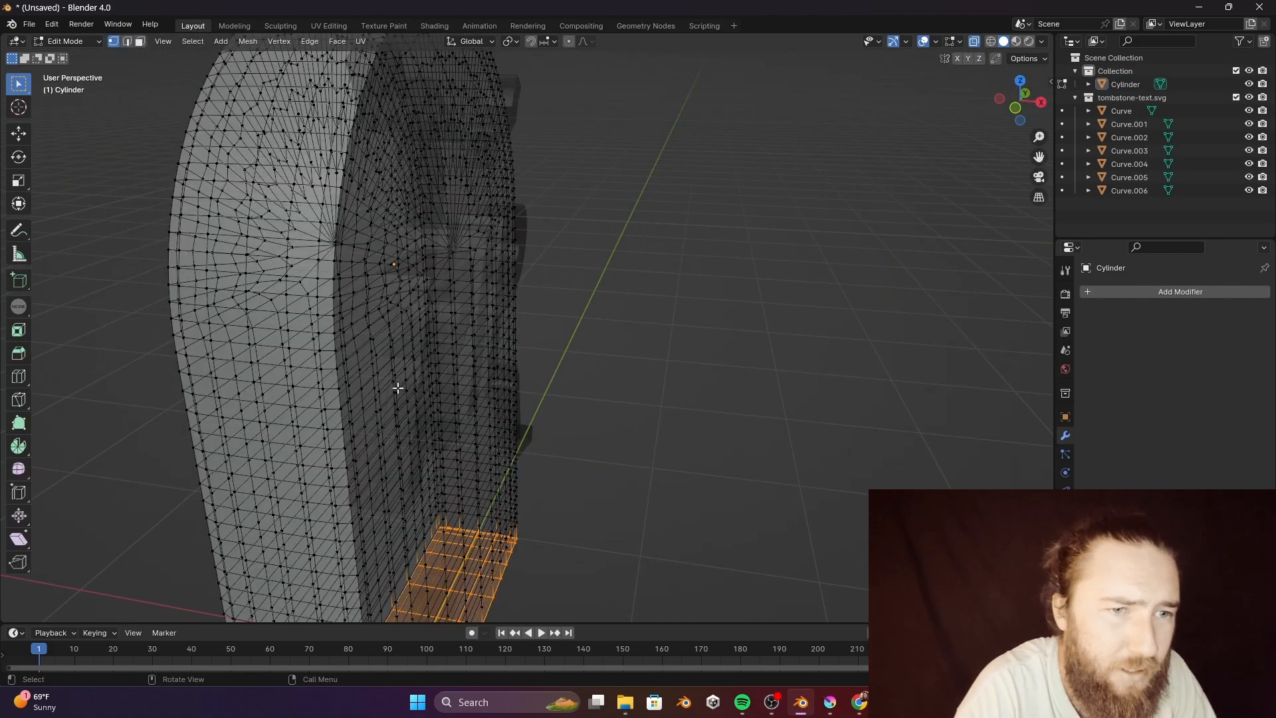
{"action": "key", "text": "alt+z"}
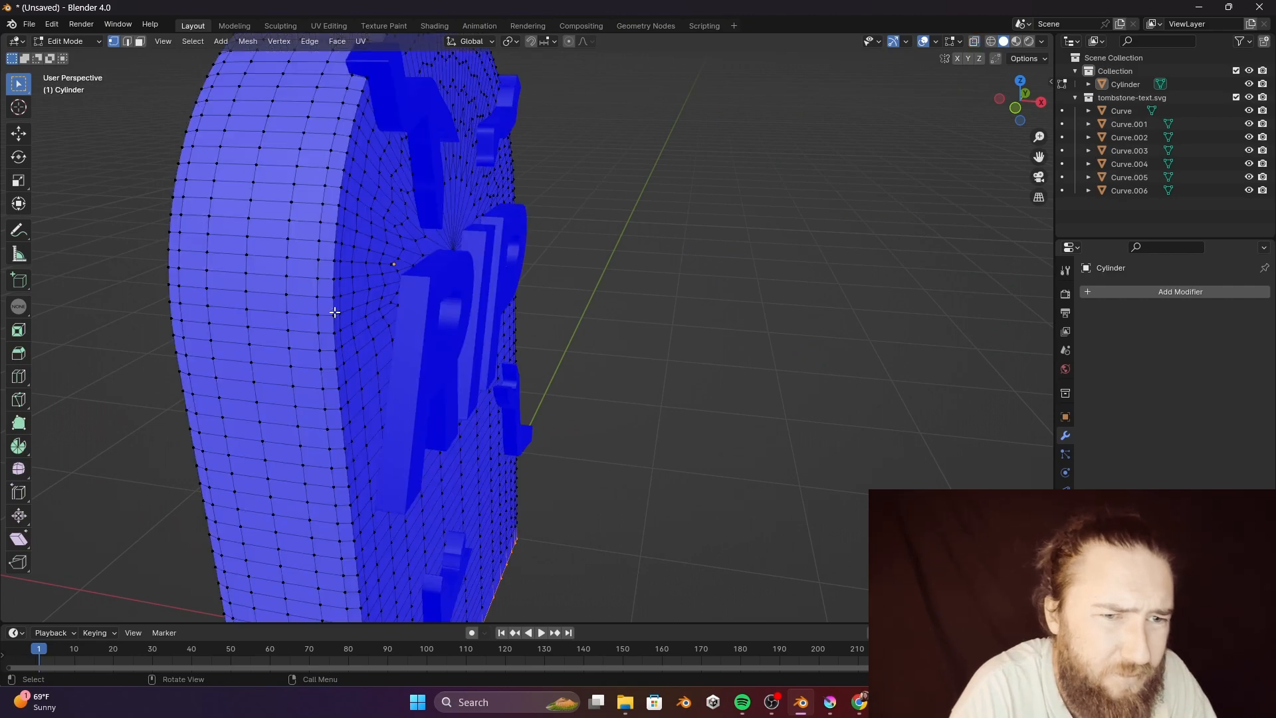
{"action": "left_click", "coordinate": [334, 273], "text": "alt"}
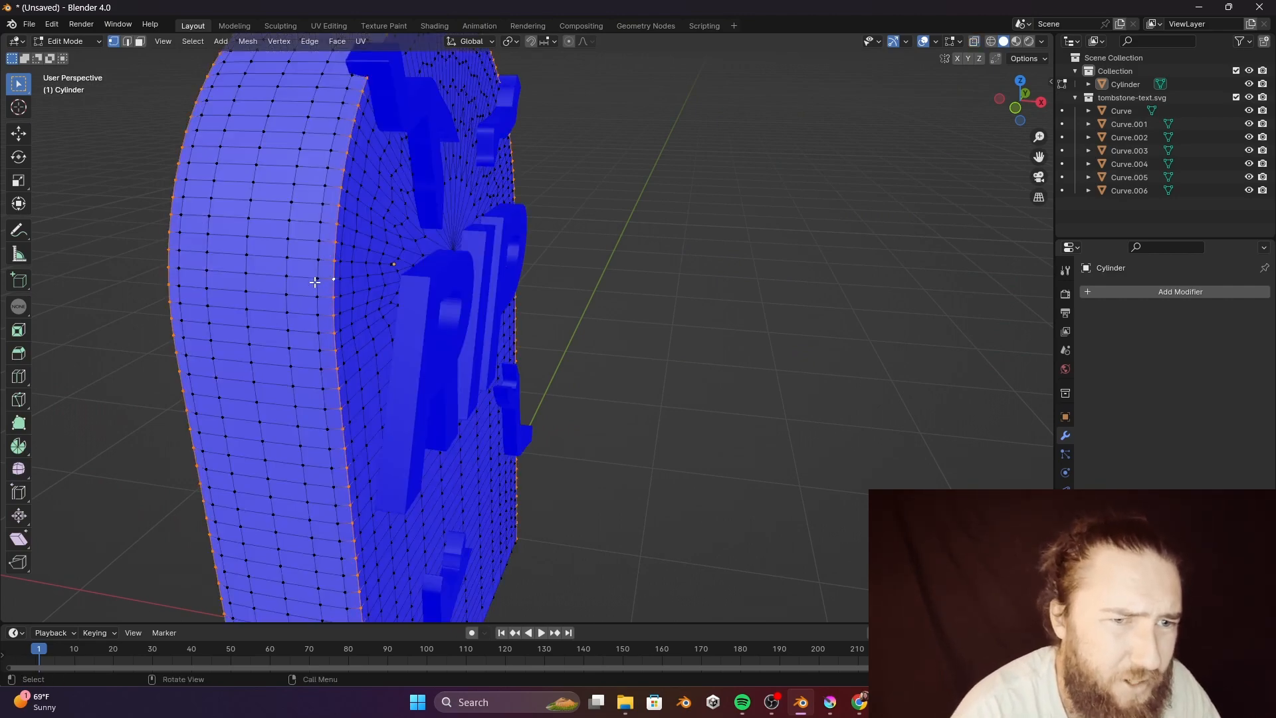
Remove the vertices along the gravestone's bottom from the rim selection in see-through front view.
{"action": "middle_click_drag", "start_coordinate": [412, 273], "coordinate": [448, 213]}
{"action": "middle_click_drag", "start_coordinate": [532, 436], "coordinate": [555, 482]}
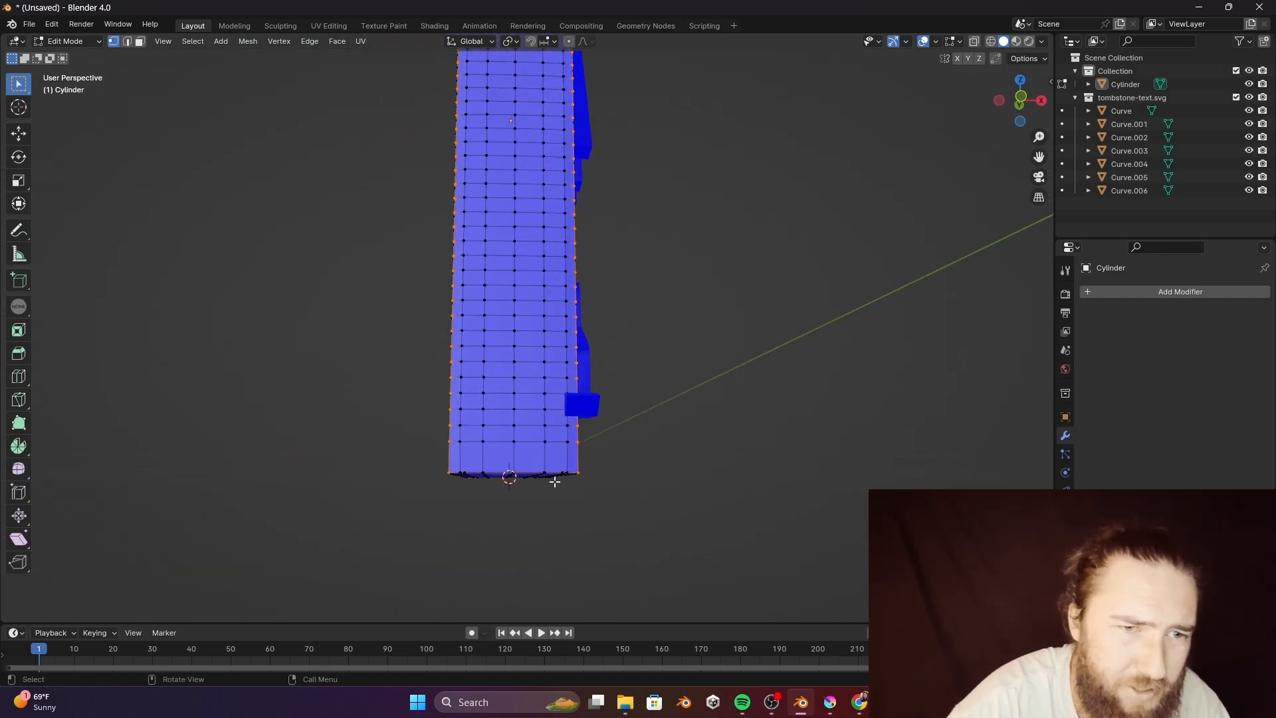
{"action": "key", "text": "KP_1"}
{"action": "key", "text": "alt+z"}
{"action": "left_click_drag", "start_coordinate": [574, 508], "coordinate": [406, 468], "text": "ctrl"}
{"action": "middle_click_drag", "start_coordinate": [690, 362], "coordinate": [562, 361]}
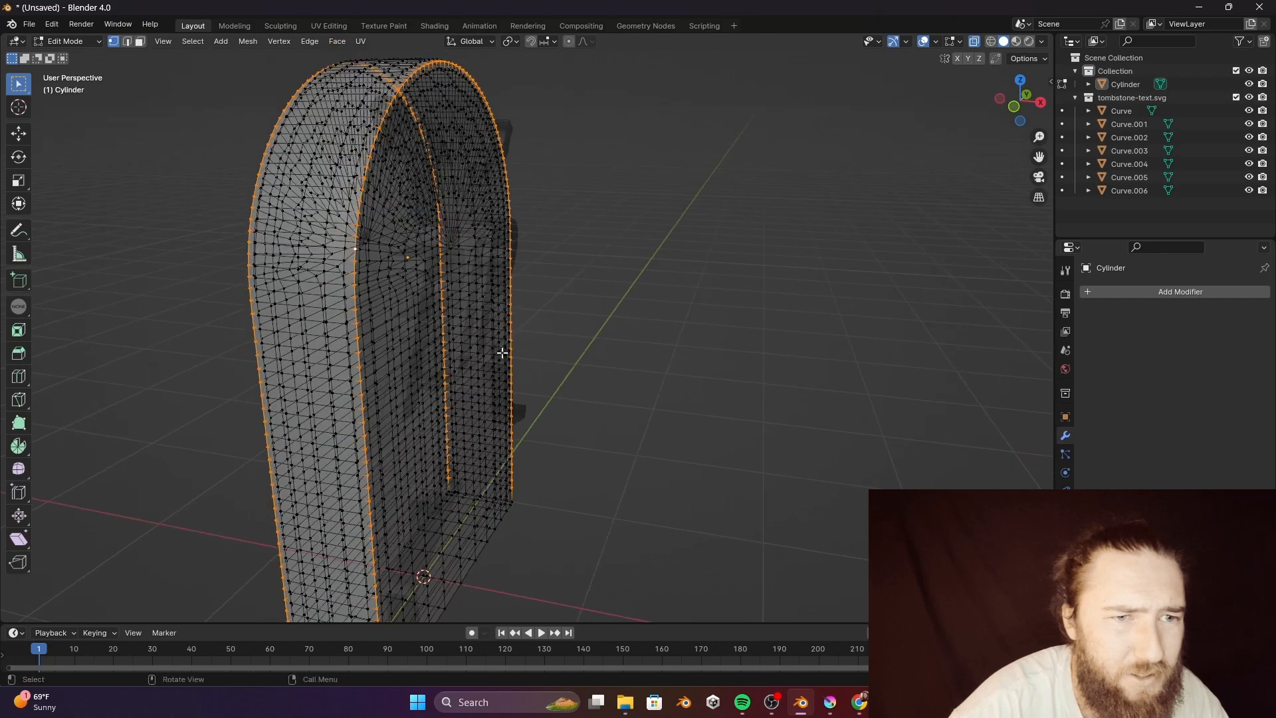
Bevel the selected front and back rim edges with one segment and return to Object Mode.
{"action": "left_click", "coordinate": [19, 357]}
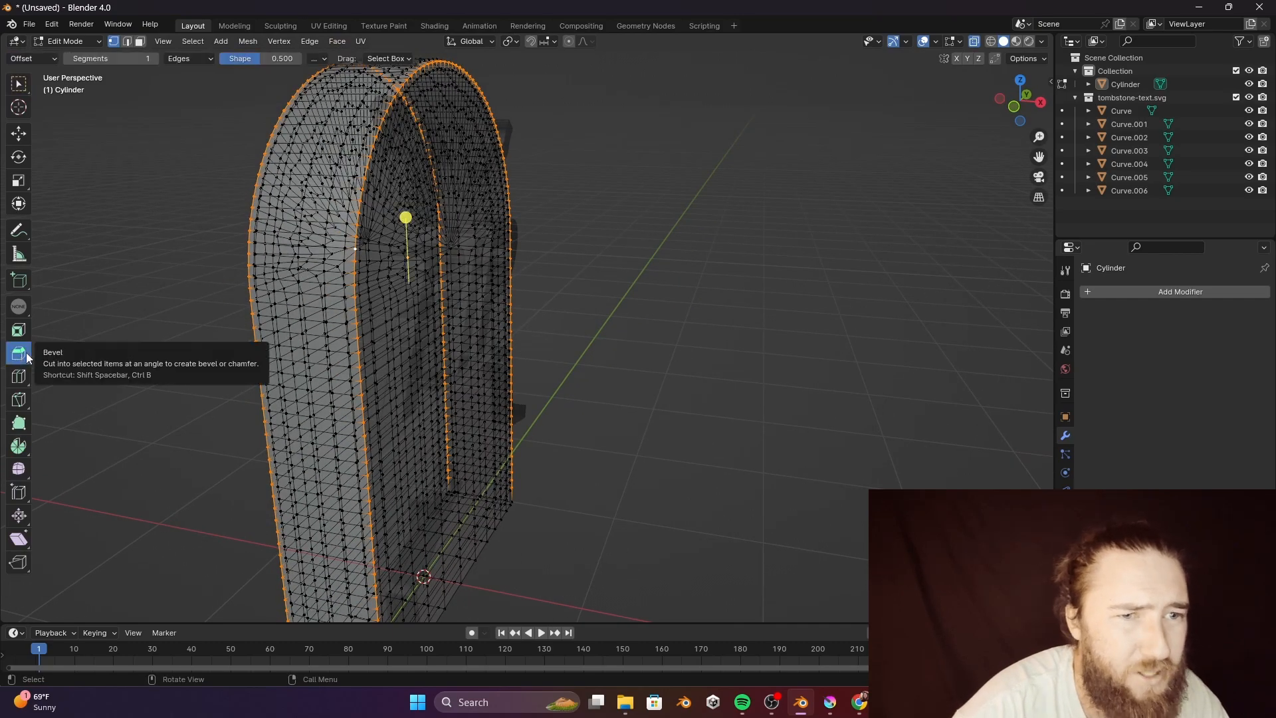
{"action": "left_click_drag", "start_coordinate": [407, 217], "coordinate": [436, 215]}
{"action": "left_click", "coordinate": [619, 205]}
{"action": "key", "text": "Tab"}
{"action": "middle_click_drag", "start_coordinate": [723, 221], "coordinate": [567, 222]}
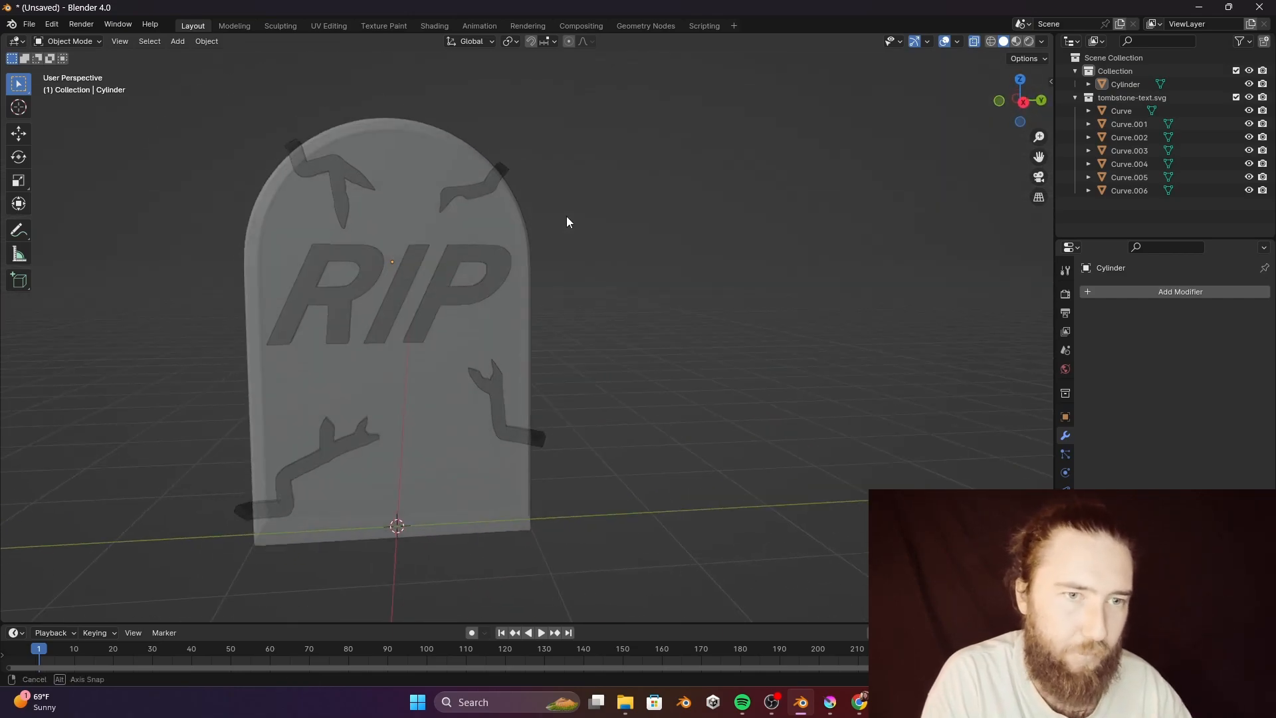
Select the four crack meshes around the RIP lettering and join them into one object.
{"action": "left_click", "coordinate": [517, 240]}
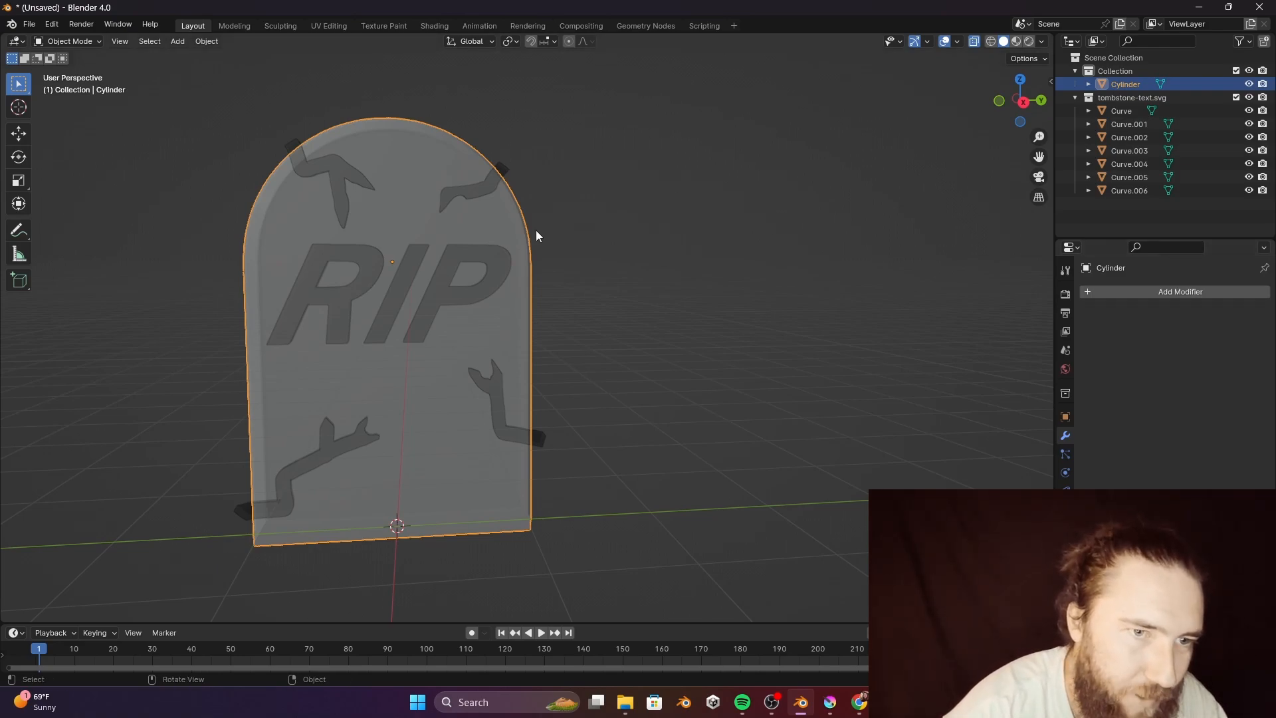
{"action": "key", "text": "Tab"}
{"action": "key", "text": "Tab"}
{"action": "left_click", "coordinate": [539, 169]}
{"action": "left_click", "coordinate": [484, 174]}
{"action": "left_click", "coordinate": [343, 185], "text": "shift"}
{"action": "left_click", "coordinate": [330, 439], "text": "shift"}
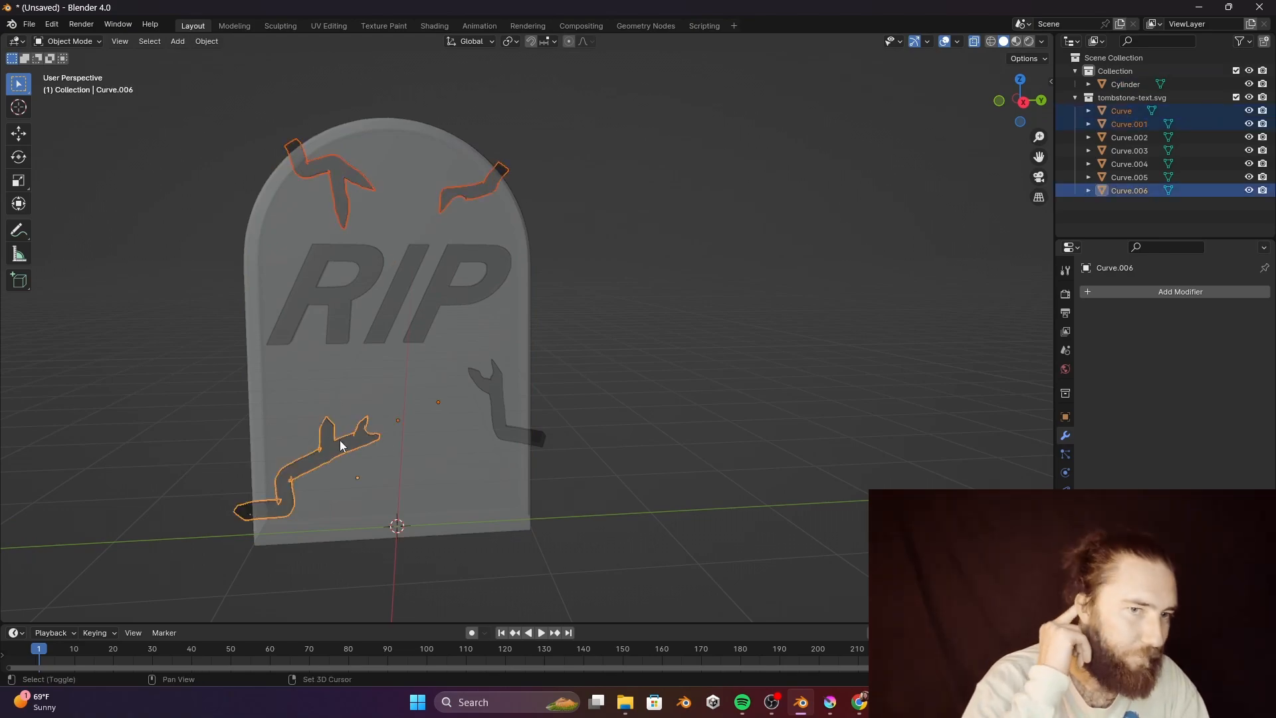
{"action": "left_click", "coordinate": [507, 419], "text": "shift"}
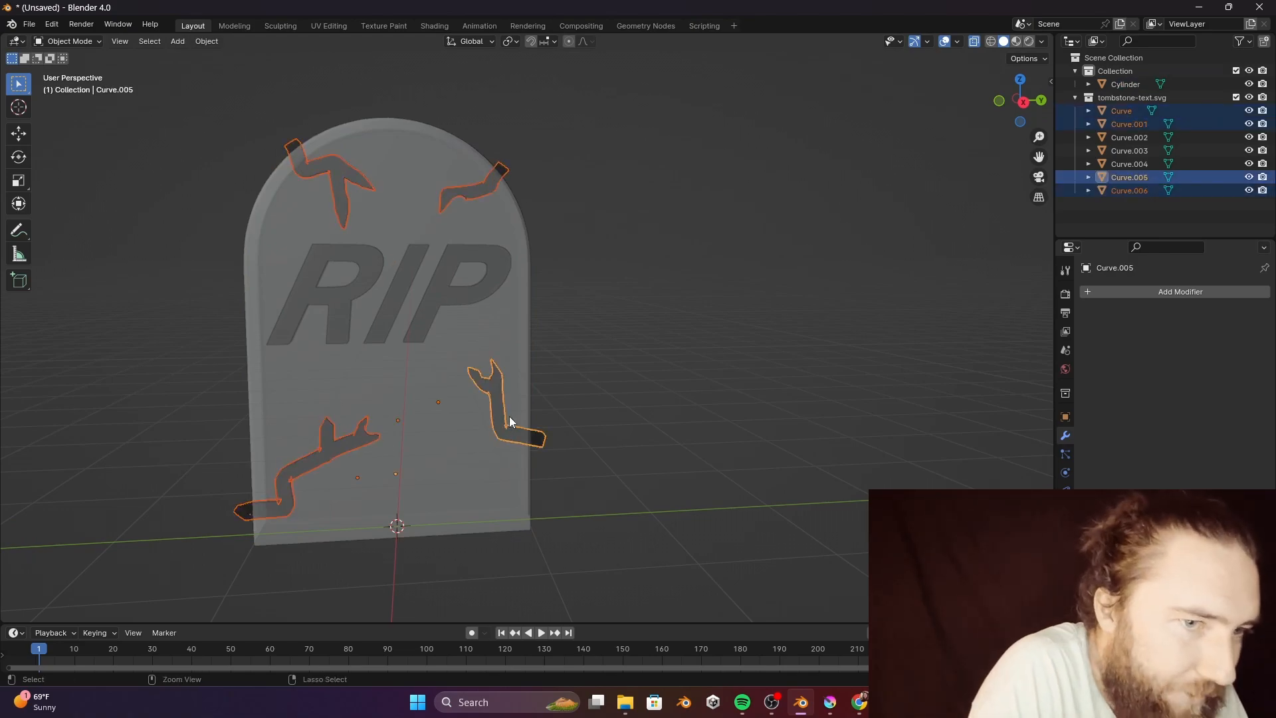
{"action": "key", "text": "ctrl+j"}
Add a Boolean modifier set to Difference to the gravestone, using the joined crack mesh as its object.
{"action": "left_click", "coordinate": [513, 306]}
{"action": "left_click", "coordinate": [1159, 292]}
{"action": "mouse_move", "coordinate": [1125, 293]}
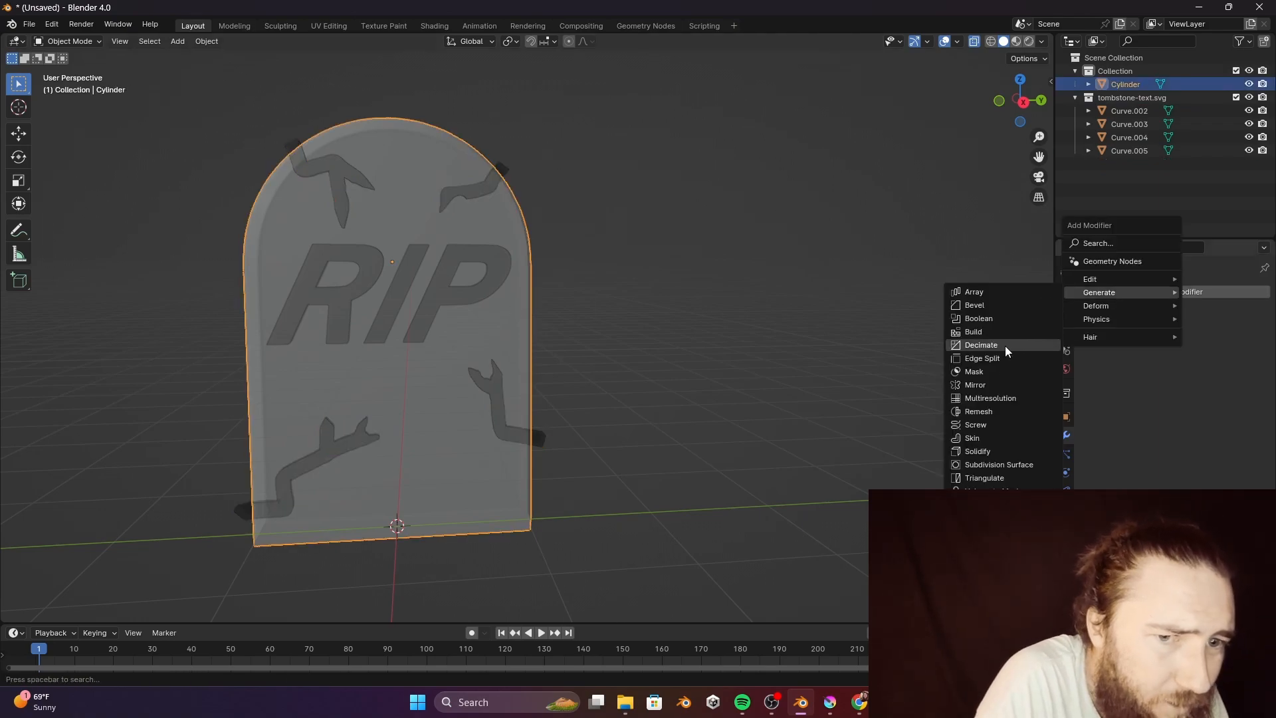
{"action": "left_click", "coordinate": [974, 318]}
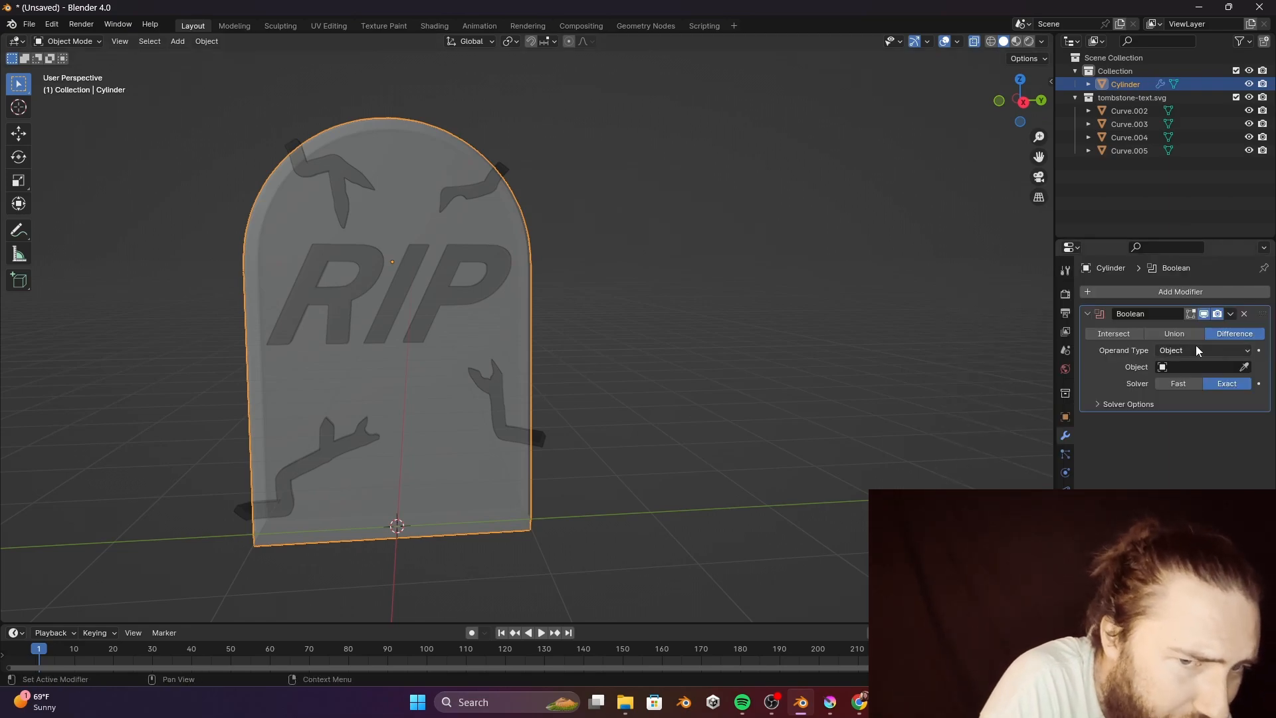
{"action": "left_click", "coordinate": [1247, 368]}
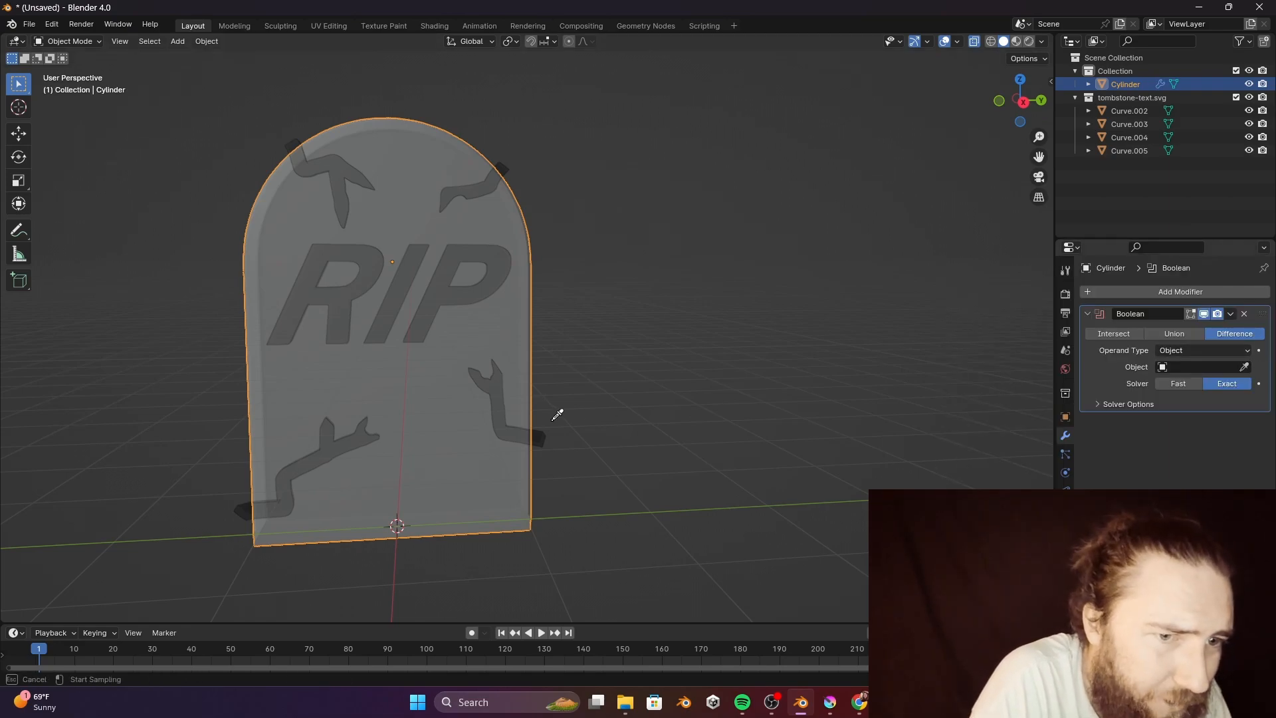
{"action": "left_click", "coordinate": [537, 437]}
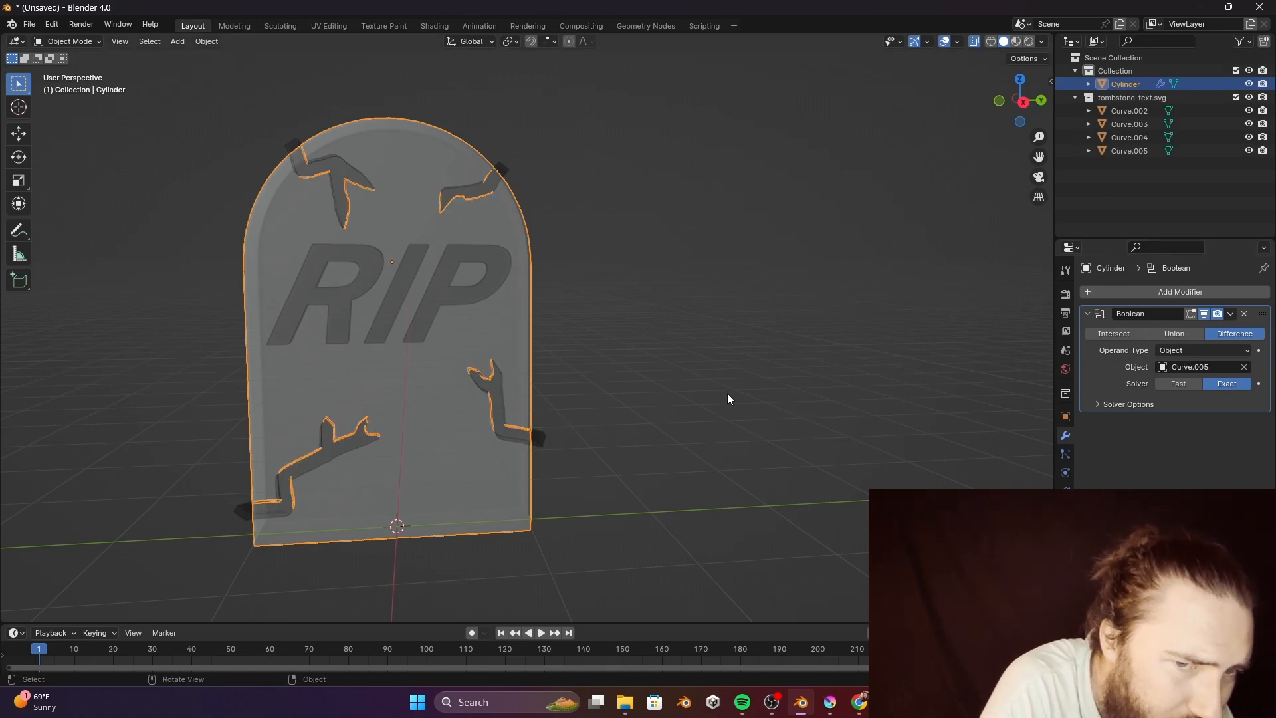
Hide the joined crack mesh and turn off the Face Orientation overlay.
{"action": "middle_click_drag", "start_coordinate": [659, 383], "coordinate": [688, 385]}
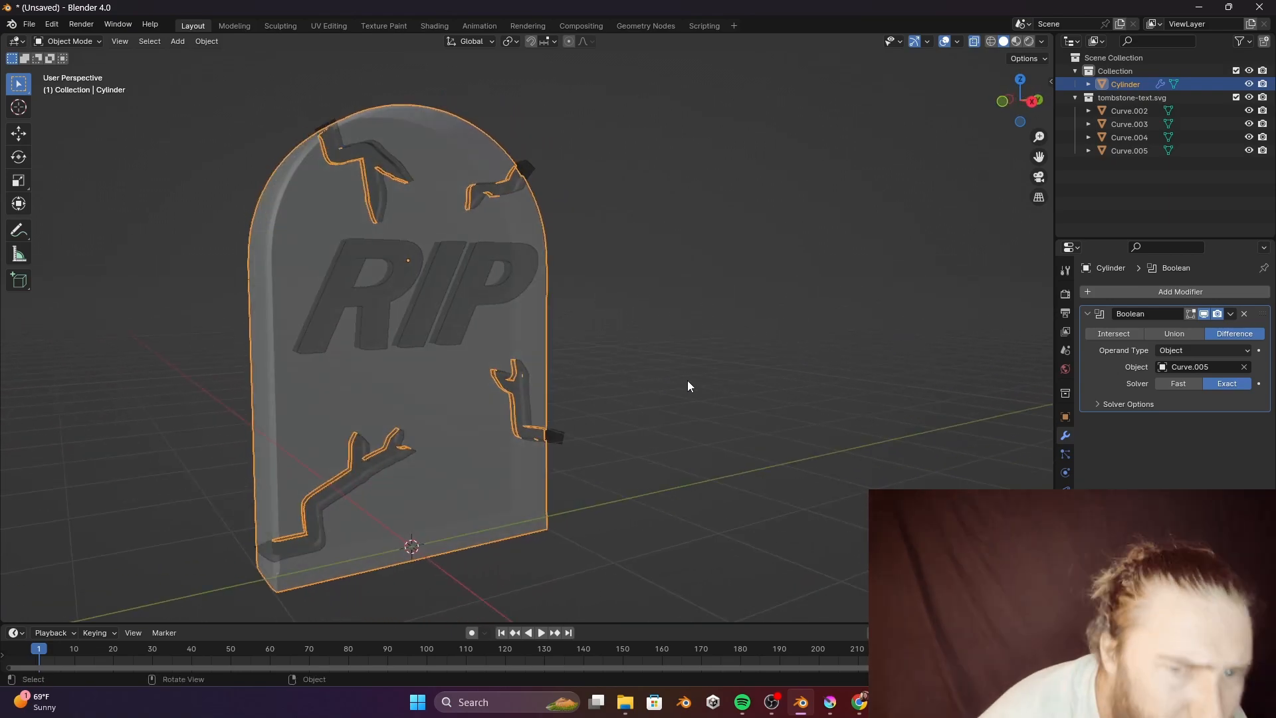
{"action": "left_click", "coordinate": [560, 436]}
{"action": "key", "text": "h"}
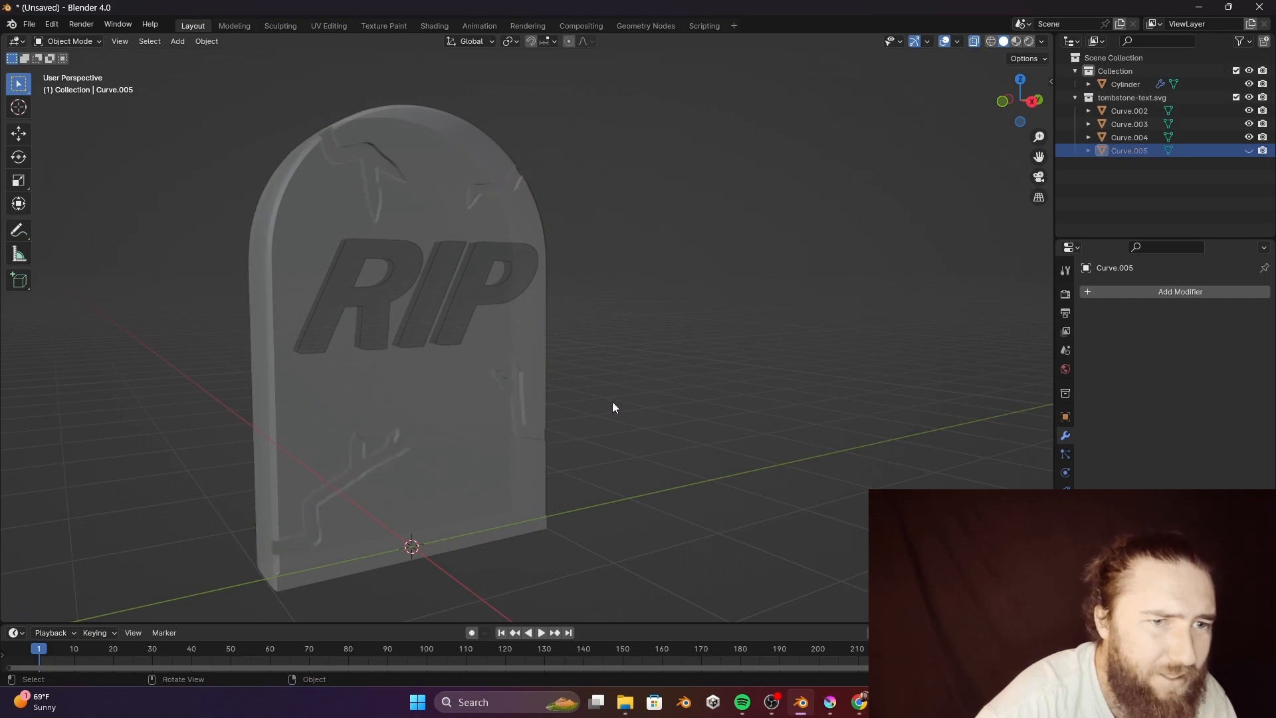
{"action": "middle_click_drag", "start_coordinate": [614, 400], "coordinate": [549, 317]}
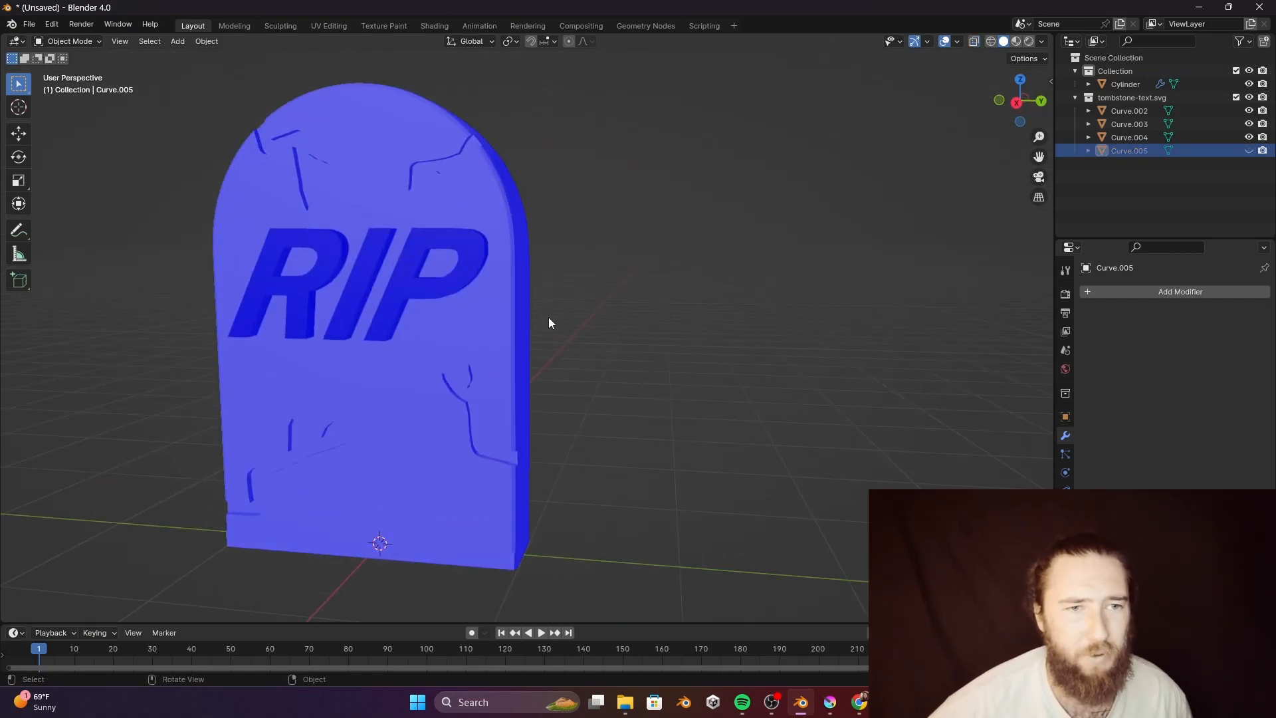
{"action": "scroll", "coordinate": [549, 317], "scroll_direction": "up", "scroll_amount": 3}
{"action": "left_click", "coordinate": [957, 42]}
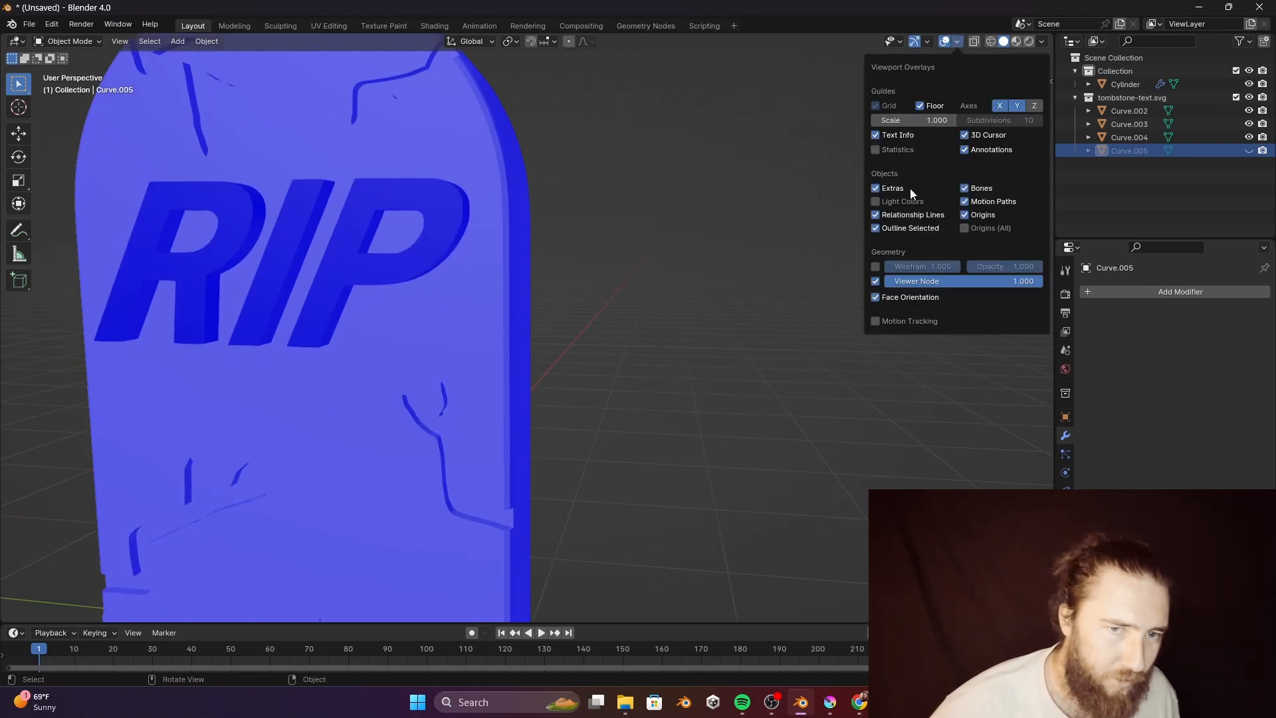
{"action": "left_click", "coordinate": [875, 297]}
Check the gravestone's mesh in Edit Mode and apply its Boolean modifier in Object Mode.
{"action": "middle_click_drag", "start_coordinate": [663, 258], "coordinate": [727, 211]}
{"action": "left_click", "coordinate": [424, 409]}
{"action": "key", "text": "Tab"}
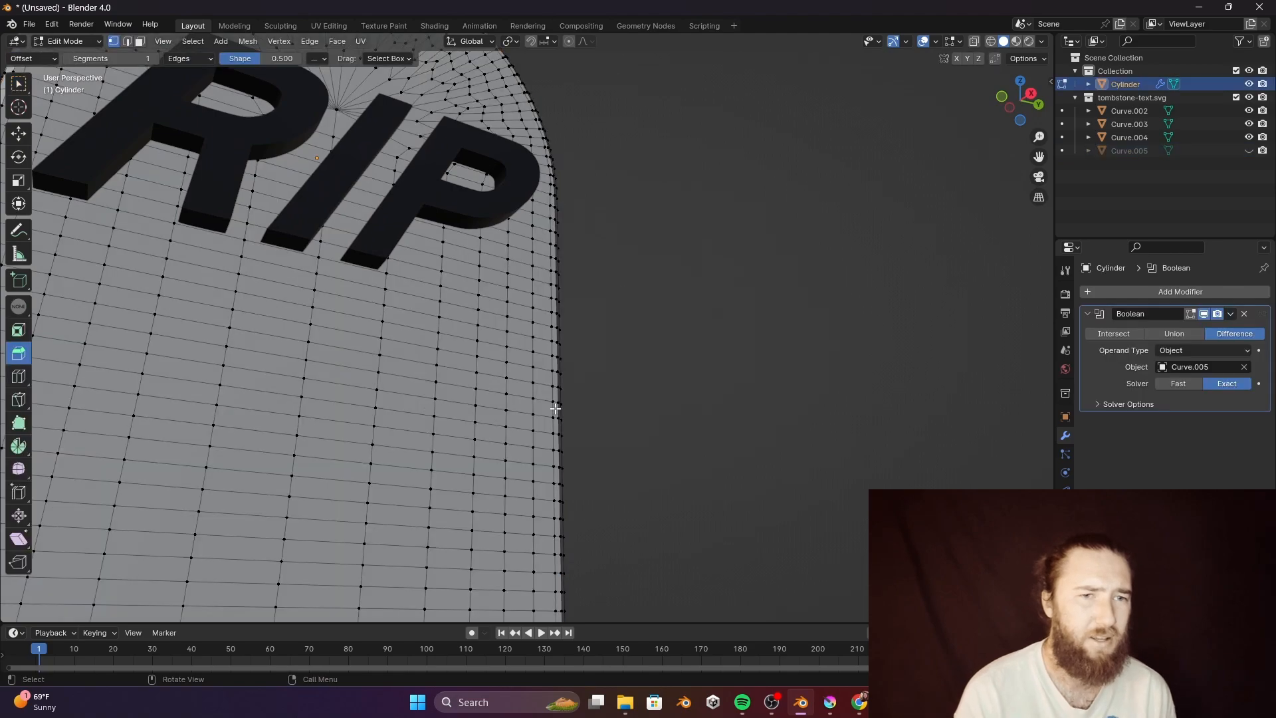
{"action": "scroll", "coordinate": [618, 419], "scroll_direction": "down", "scroll_amount": 5}
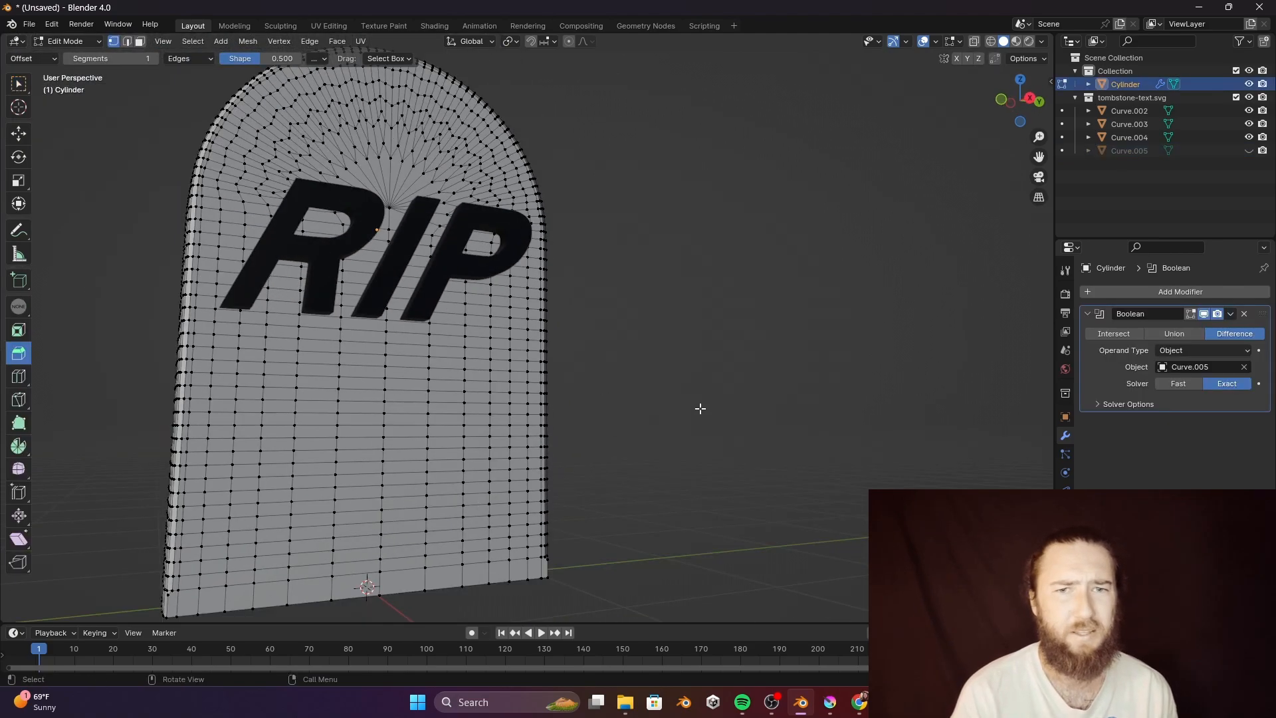
{"action": "key", "text": "Tab"}
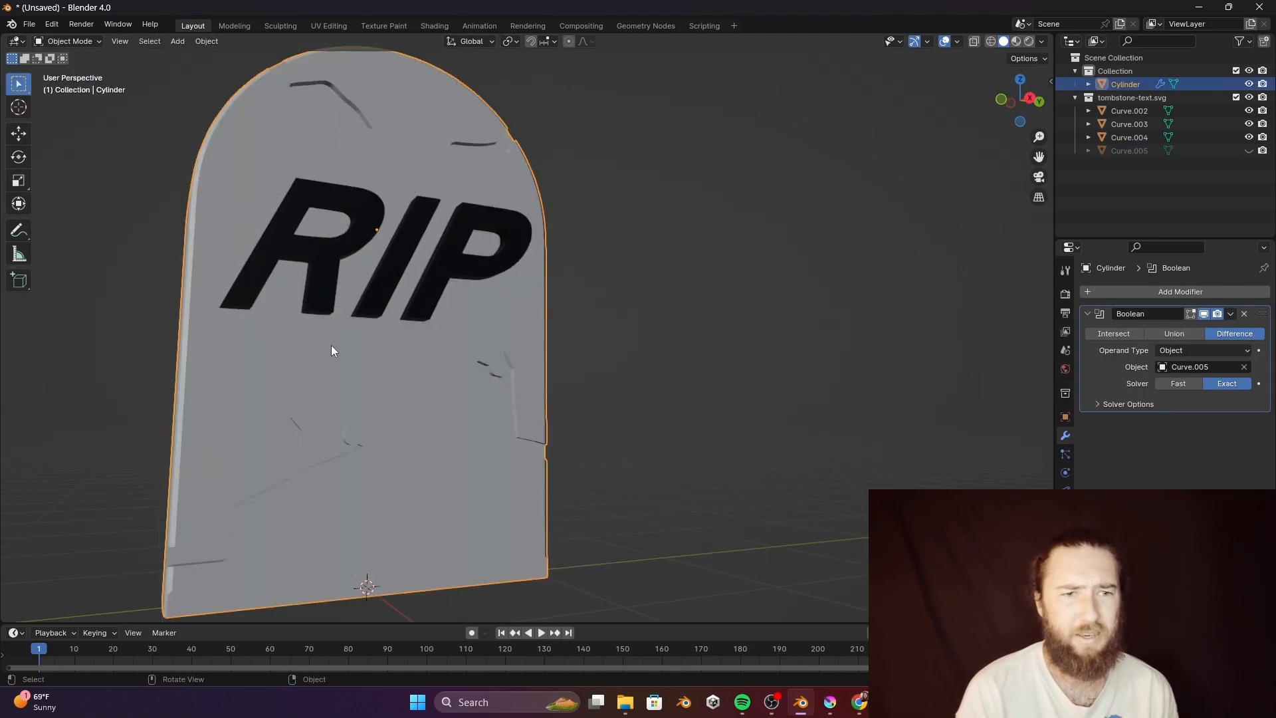
{"action": "left_click", "coordinate": [1231, 314]}
{"action": "key", "text": "Return"}
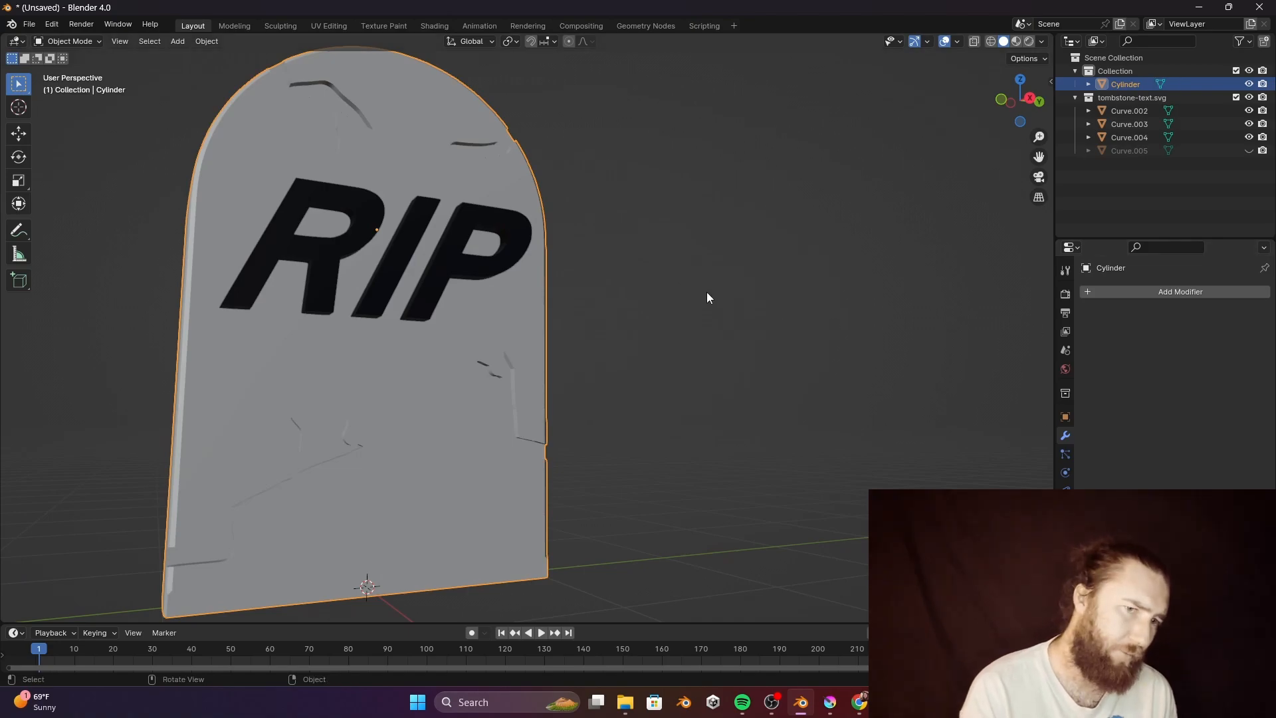
Unhide the joined crack mesh and delete it, leaving the cuts in the gravestone.
{"action": "key", "text": "Tab"}
{"action": "middle_click_drag", "start_coordinate": [624, 269], "coordinate": [564, 302]}
{"action": "key", "text": "Tab"}
{"action": "key", "text": "Tab"}
{"action": "key", "text": "Tab"}
{"action": "left_click", "coordinate": [621, 333]}
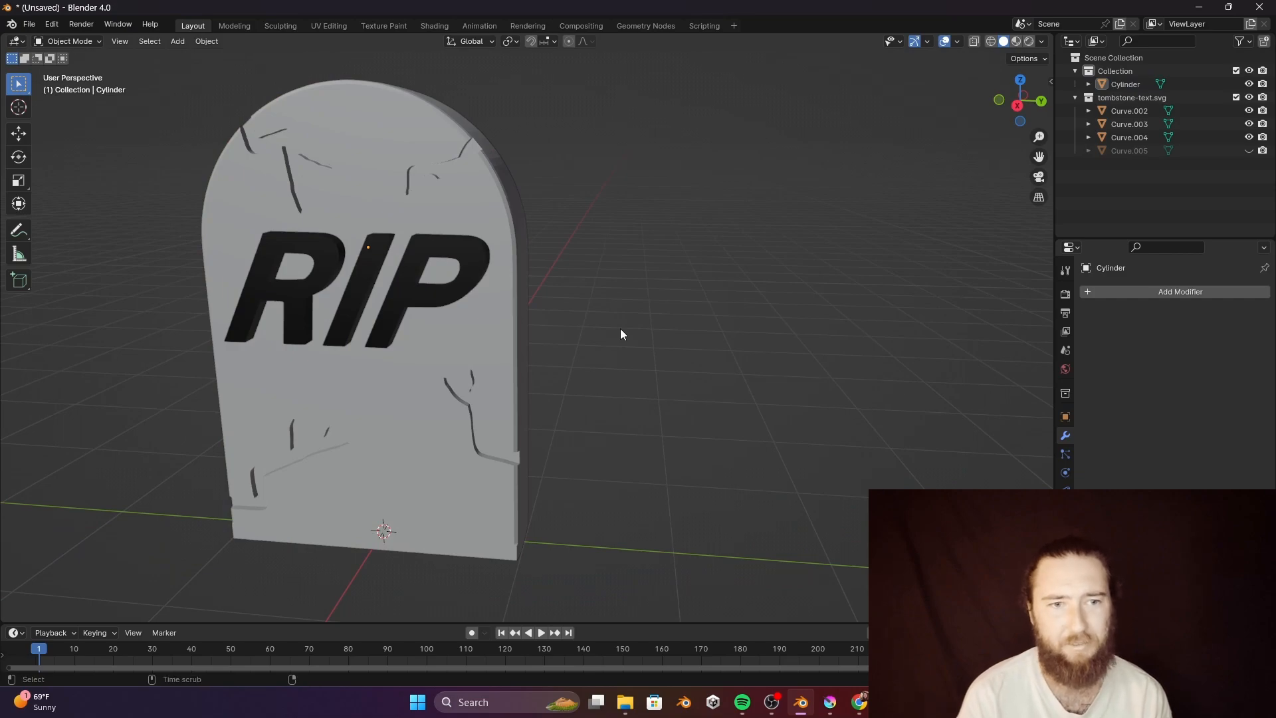
{"action": "key", "text": "alt+h"}
{"action": "left_click", "coordinate": [528, 463]}
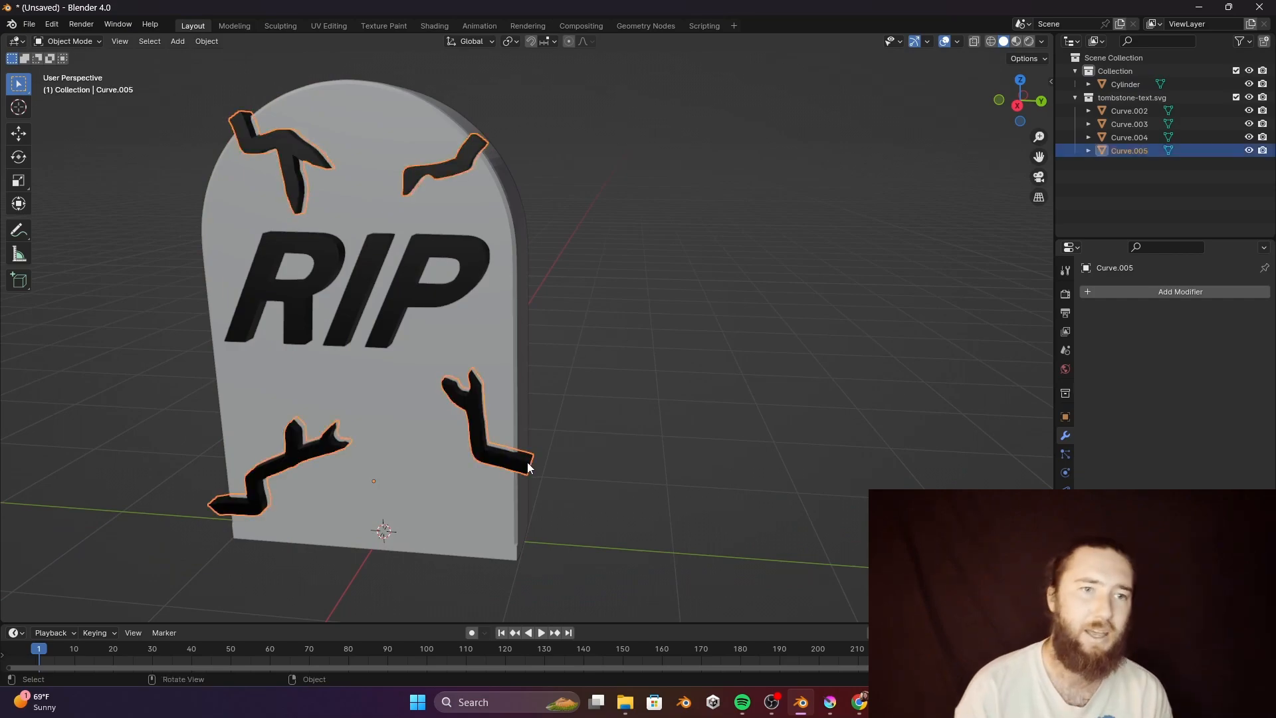
{"action": "key", "text": "Delete"}
Select the gravestone's back-face vertices in Edit Mode with X-ray on and move them about 0.184 m along negative X.
{"action": "middle_click_drag", "start_coordinate": [597, 306], "coordinate": [610, 398]}
{"action": "left_click", "coordinate": [552, 427]}
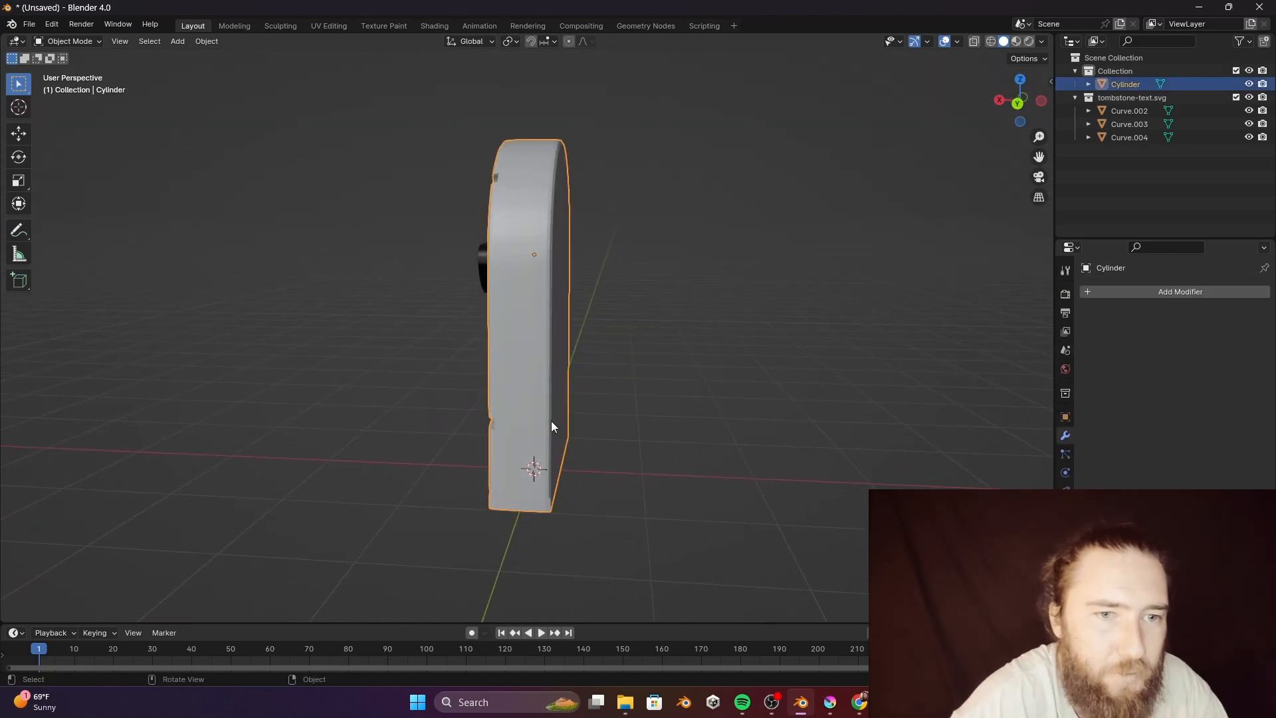
{"action": "key", "text": "Tab"}
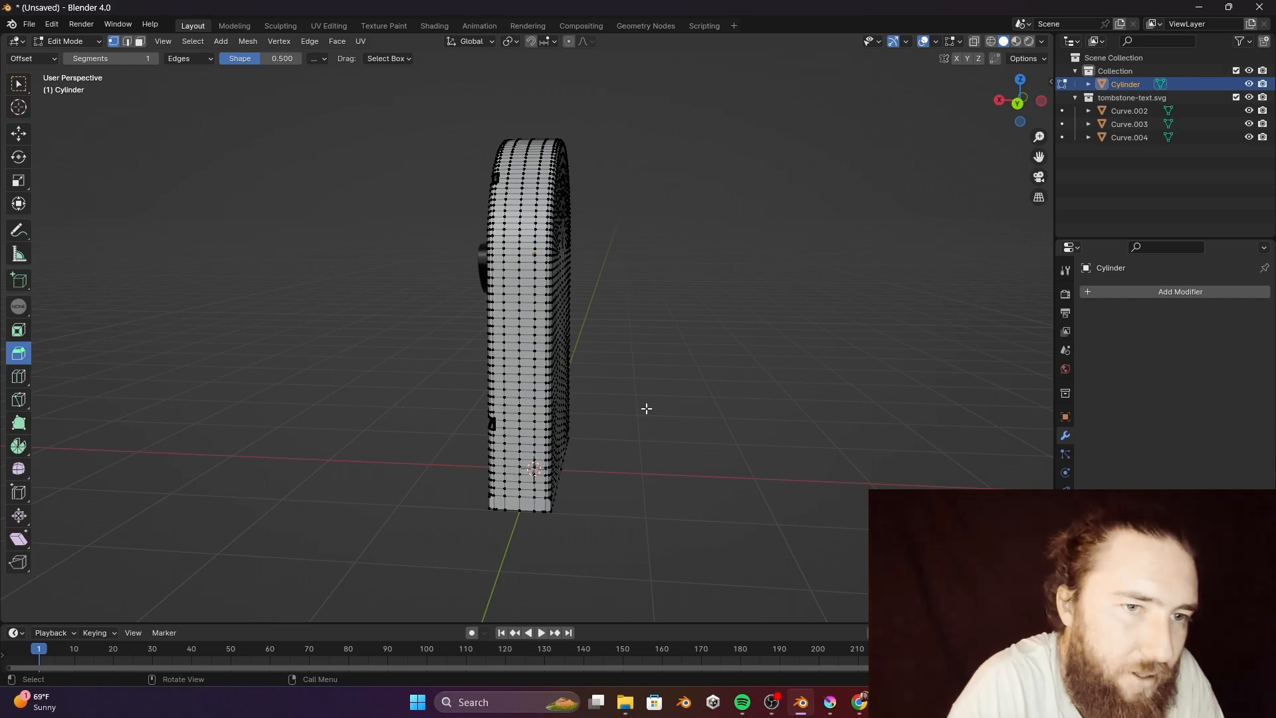
{"action": "middle_click_drag", "start_coordinate": [570, 217], "coordinate": [565, 156]}
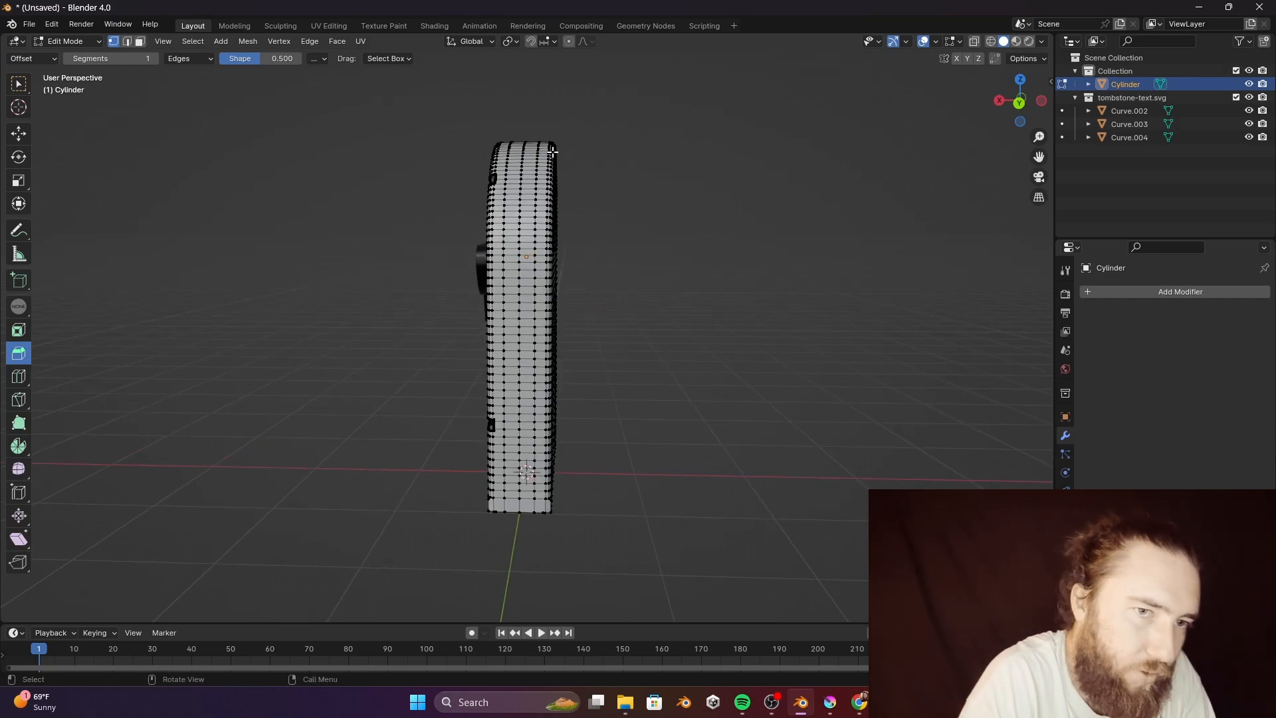
{"action": "key", "text": "KP_1"}
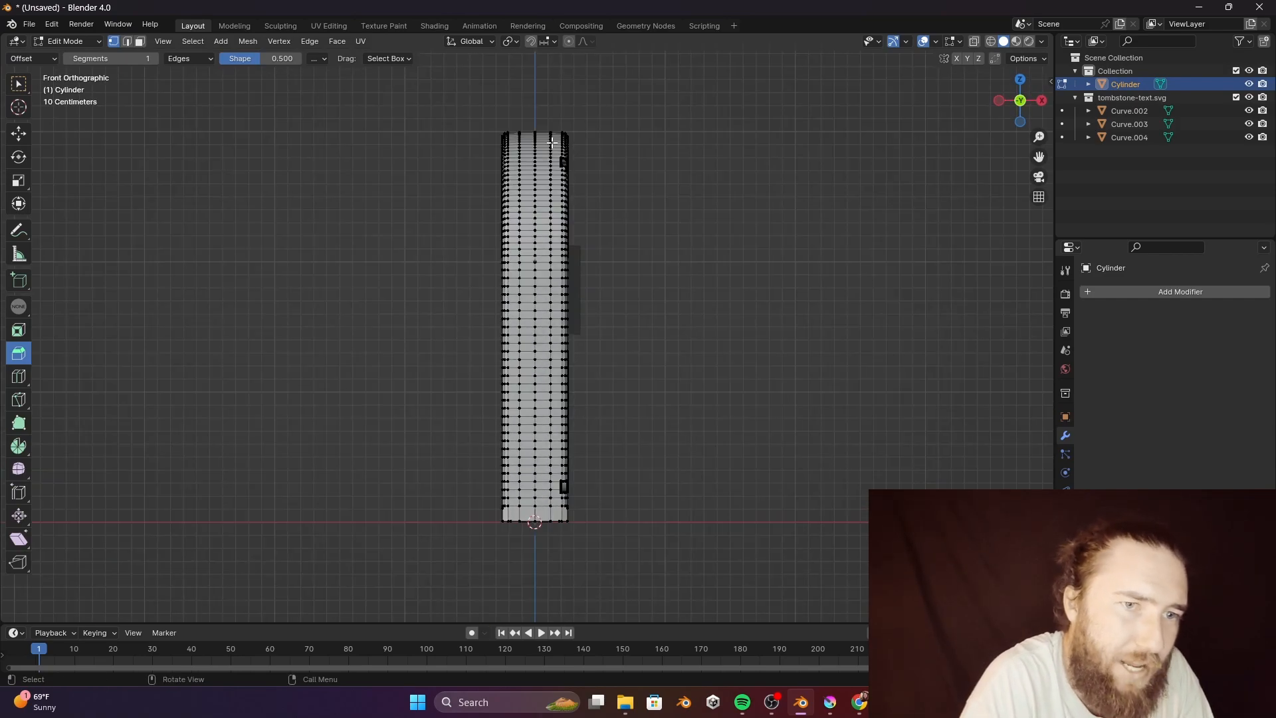
{"action": "key", "text": "alt+z"}
{"action": "left_click_drag", "start_coordinate": [516, 106], "coordinate": [401, 598]}
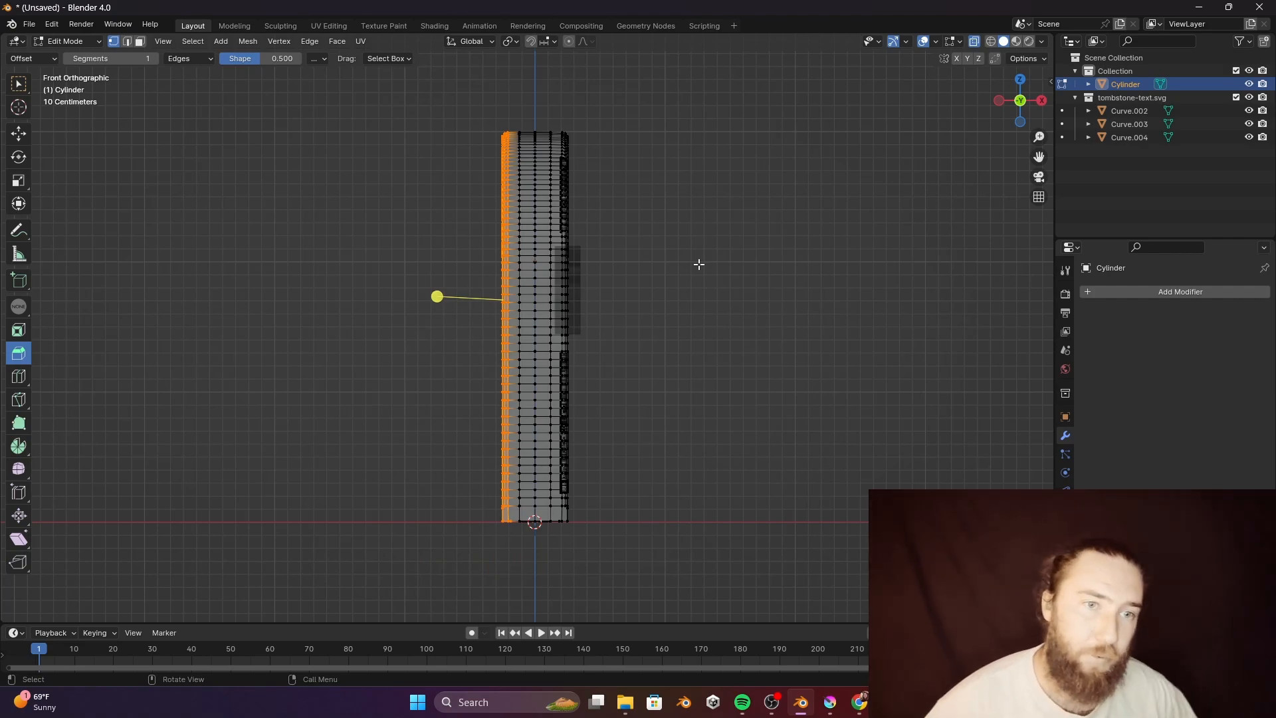
{"action": "key", "text": "g"}
{"action": "key", "text": "x"}
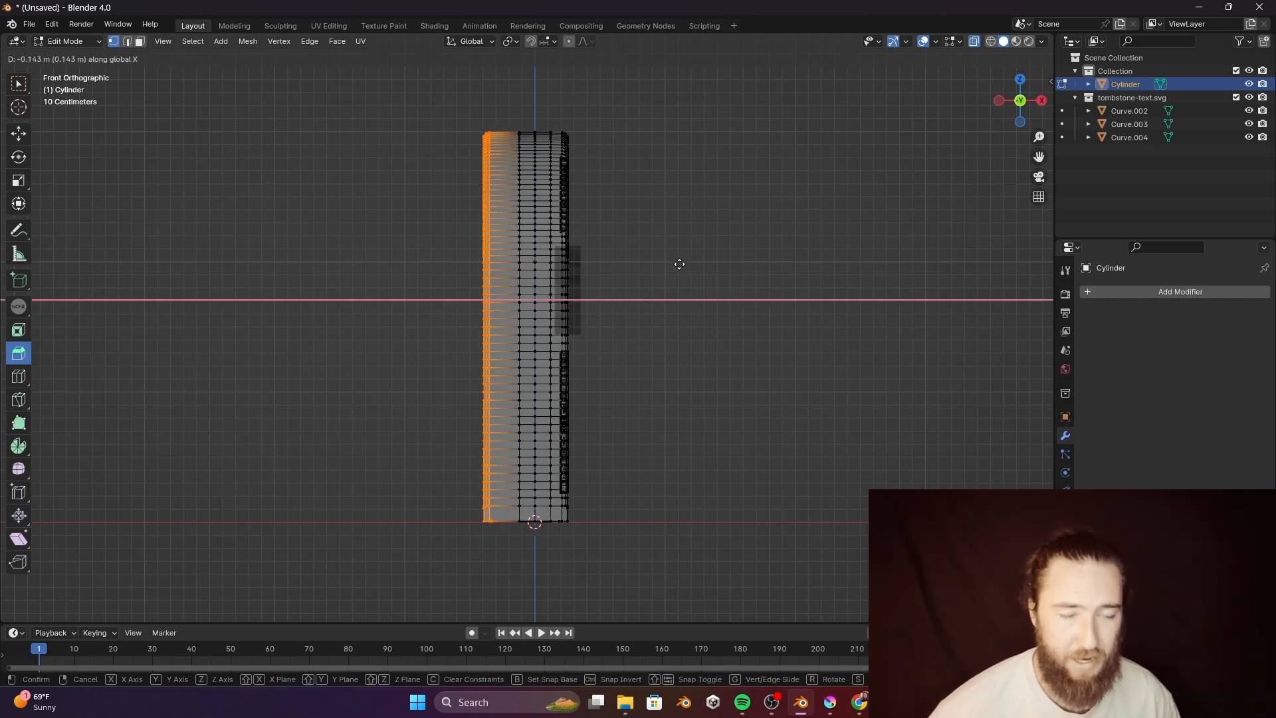
{"action": "left_click", "coordinate": [676, 266]}
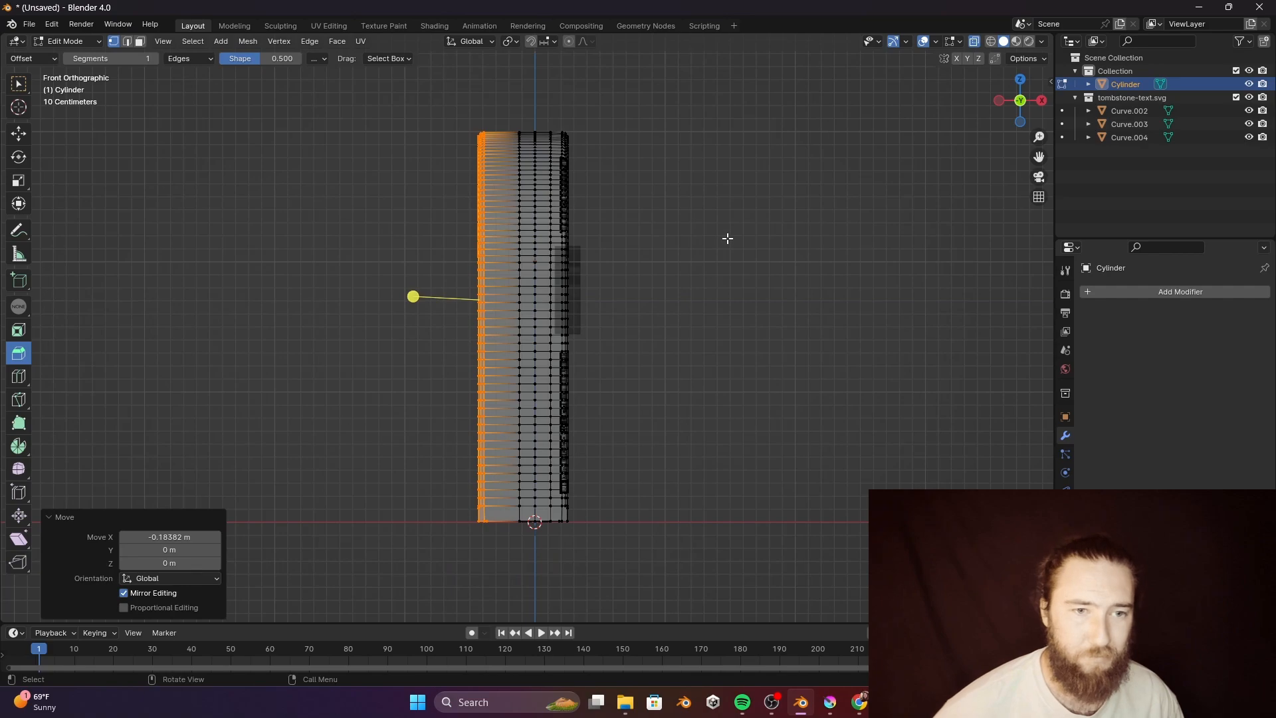
Rotate the selected back vertices about 9.38° around Y and scale them by about 1.007 along Z.
{"action": "key", "text": "r"}
{"action": "key", "text": "y"}
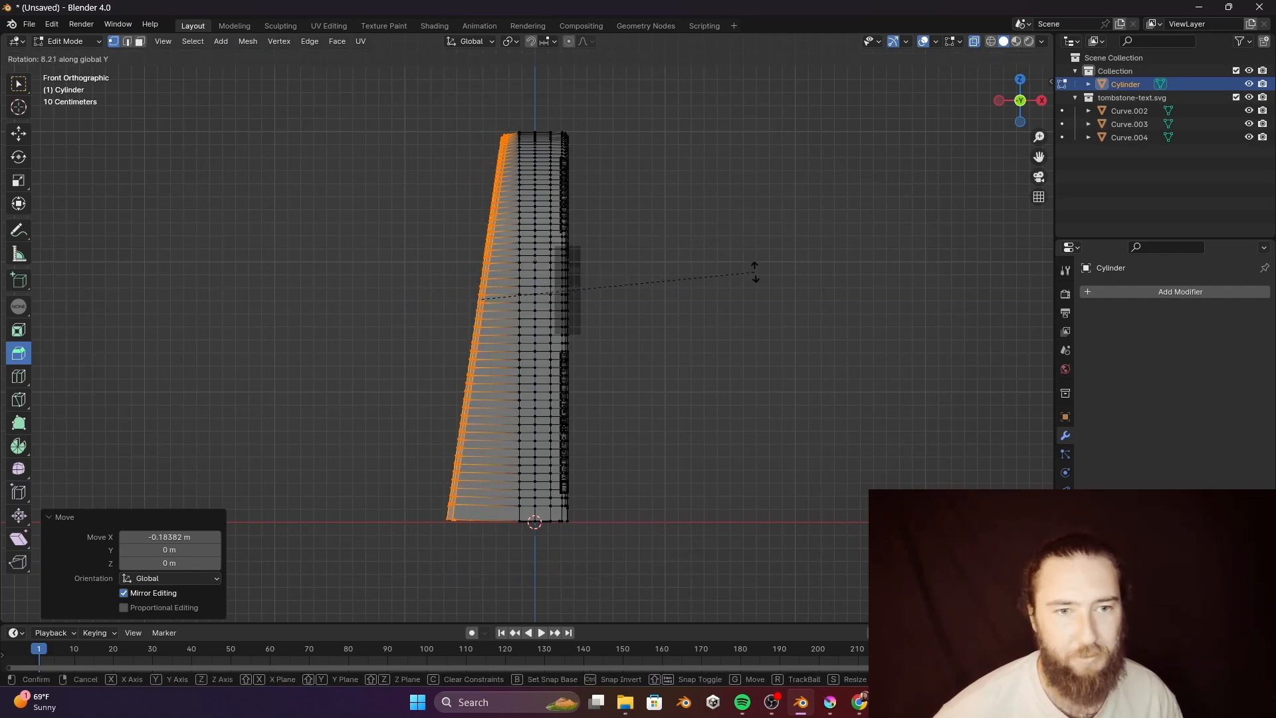
{"action": "left_click", "coordinate": [759, 277]}
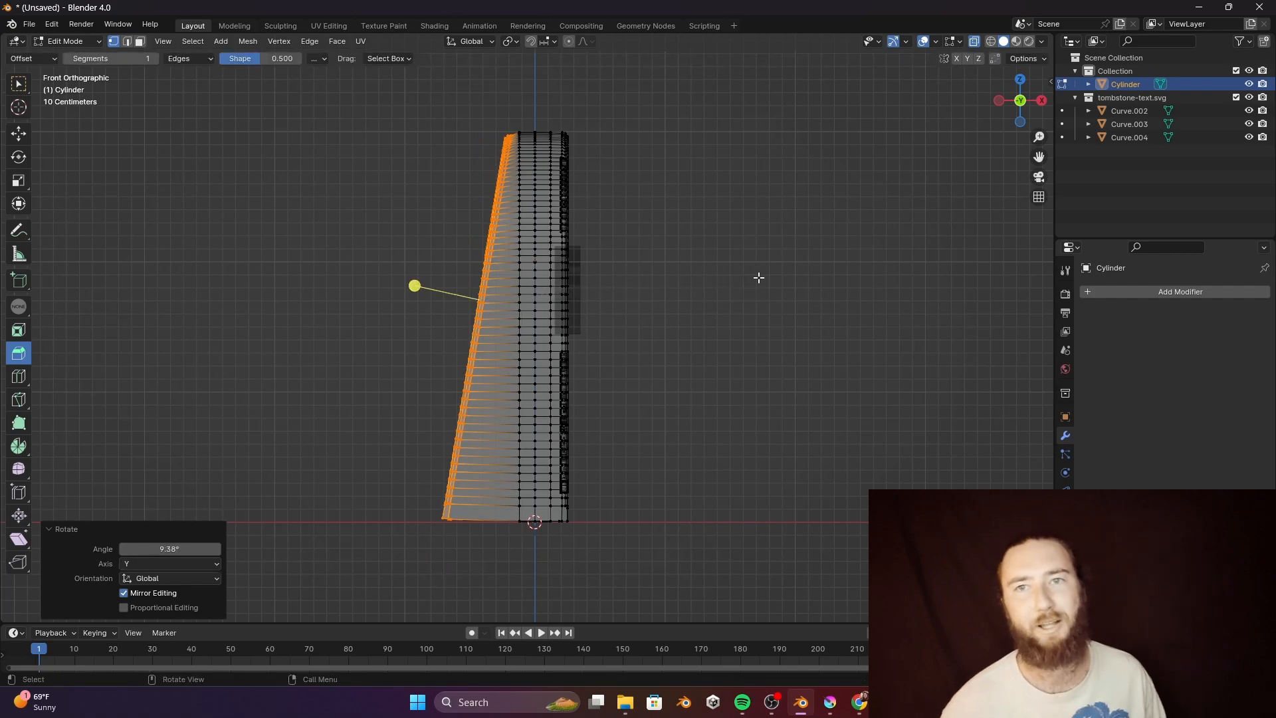
{"action": "key", "text": "s"}
{"action": "key", "text": "z"}
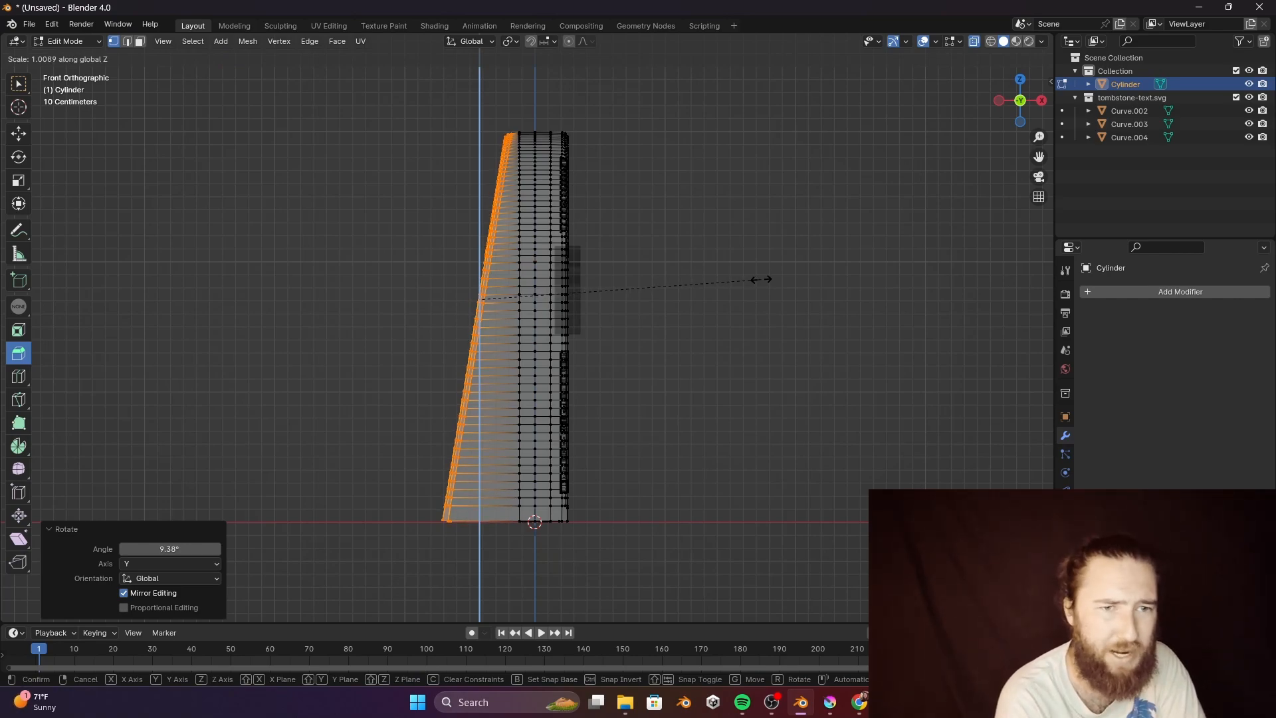
{"action": "left_click", "coordinate": [760, 279]}
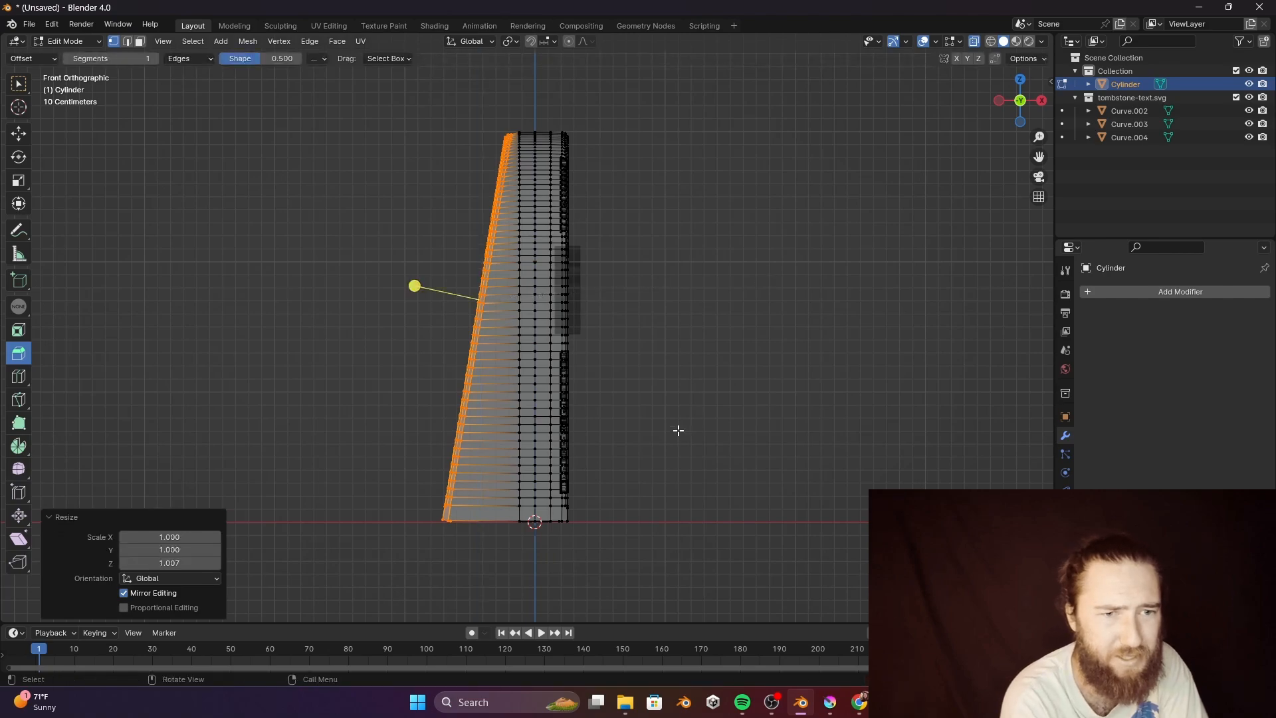
Scale the back vertices by about 1.002 along Z to bring their bottom edge closer to the base level.
{"action": "scroll", "coordinate": [689, 310], "scroll_direction": "up", "scroll_amount": 10}
{"action": "scroll", "coordinate": [672, 240], "scroll_direction": "up", "scroll_amount": 5}
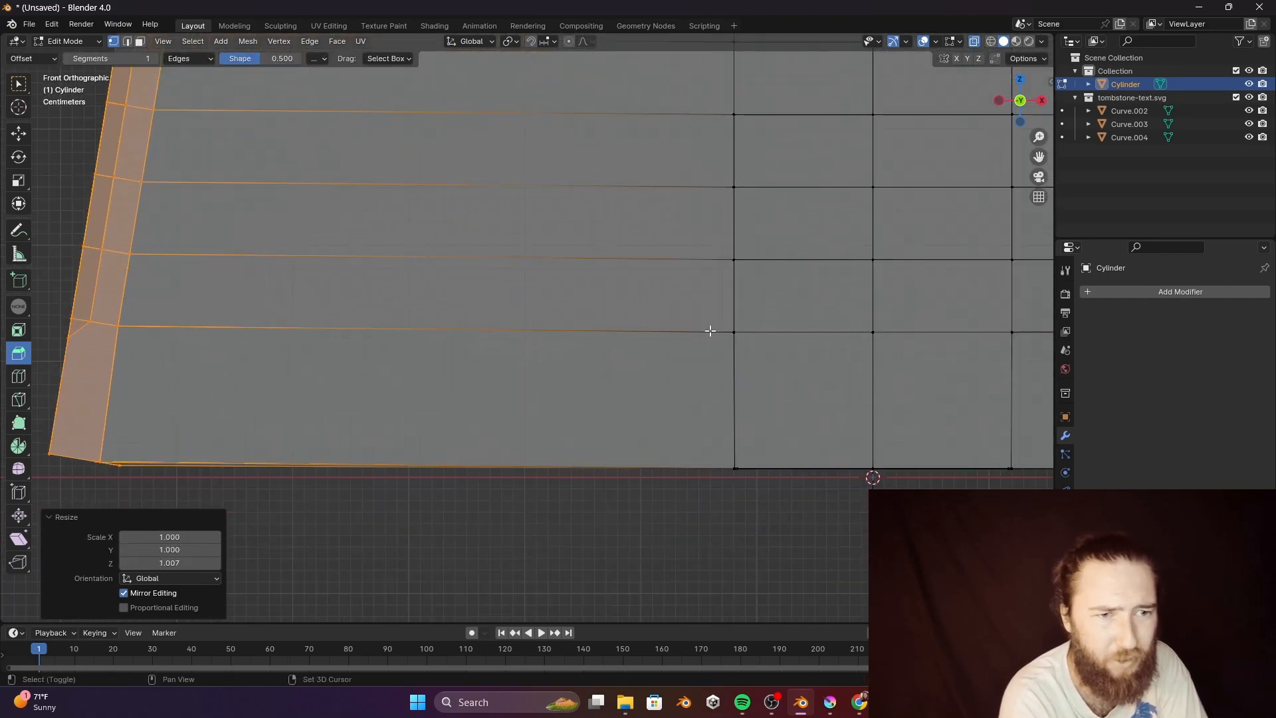
{"action": "middle_click_drag", "start_coordinate": [782, 310], "coordinate": [457, 174], "text": "shift"}
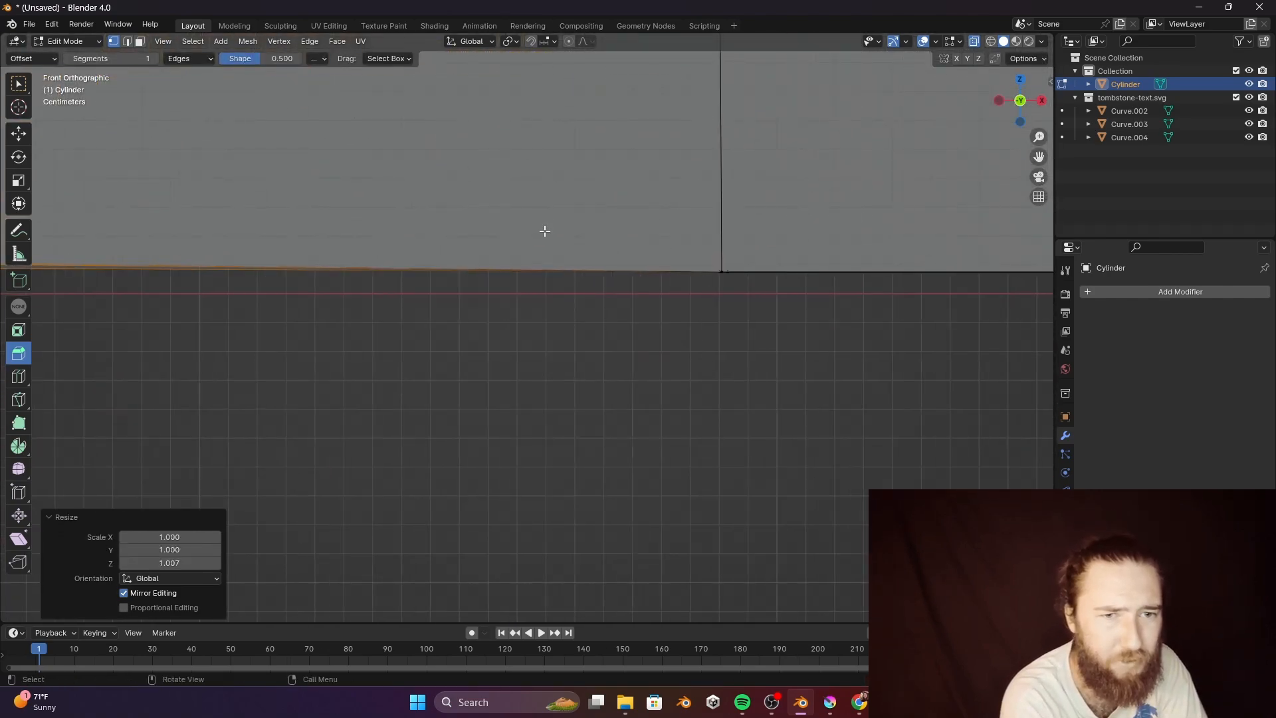
{"action": "middle_click_drag", "start_coordinate": [470, 279], "coordinate": [569, 311], "text": "shift"}
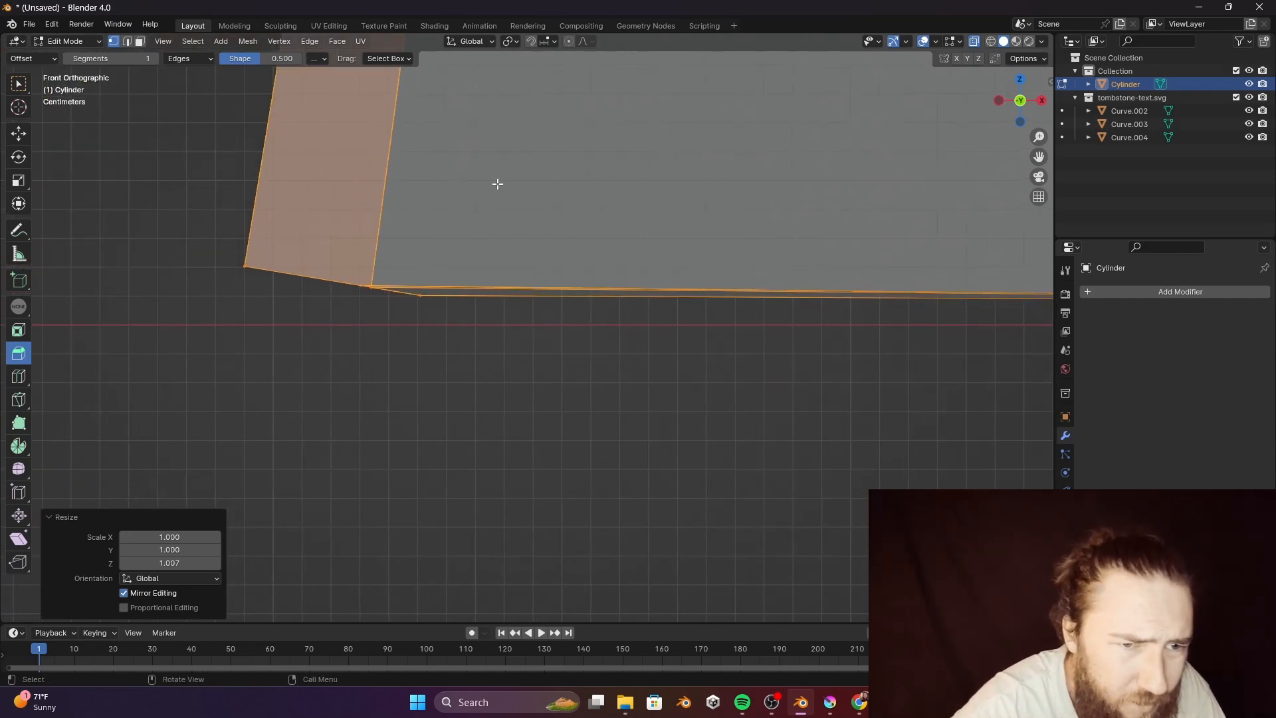
{"action": "key", "text": "s"}
{"action": "key", "text": "z"}
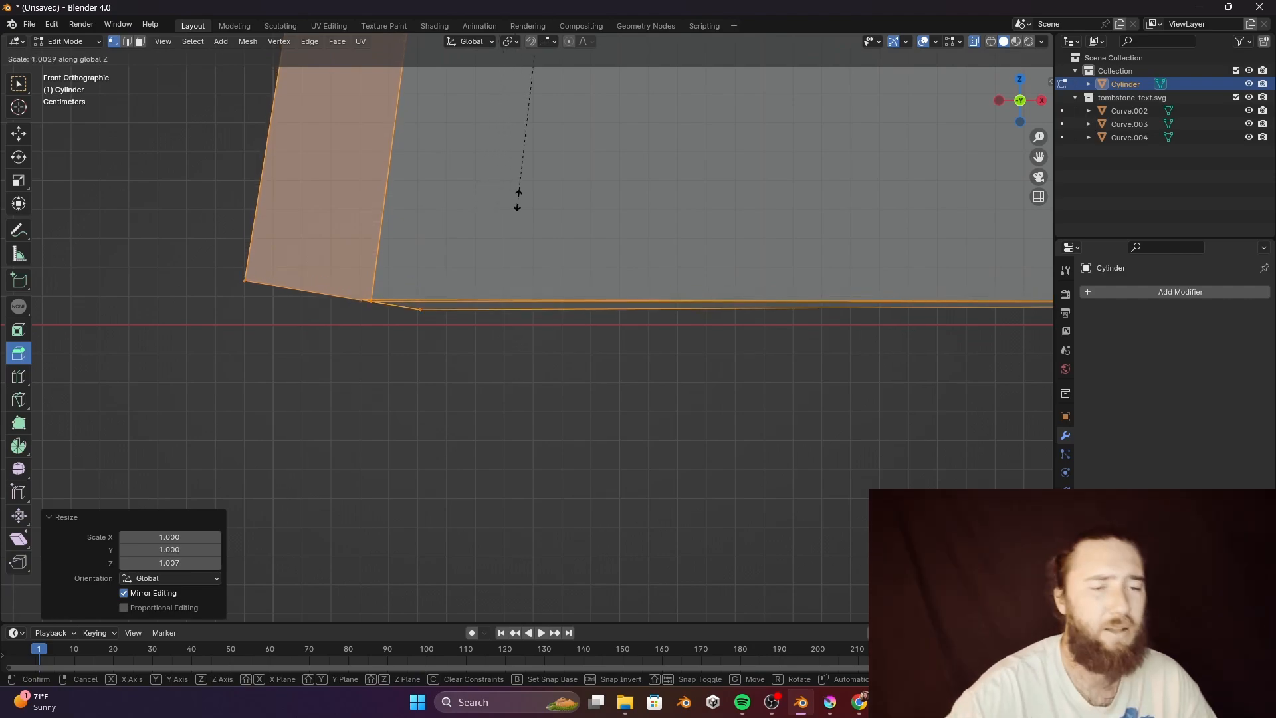
{"action": "left_click", "coordinate": [478, 189]}
Scale the back vertices by about 1.011 along Z to level their upper edge with the gravestone's crown.
{"action": "scroll", "coordinate": [596, 263], "scroll_direction": "down", "scroll_amount": 9}
{"action": "middle_click_drag", "start_coordinate": [752, 213], "coordinate": [358, 111], "text": "shift"}
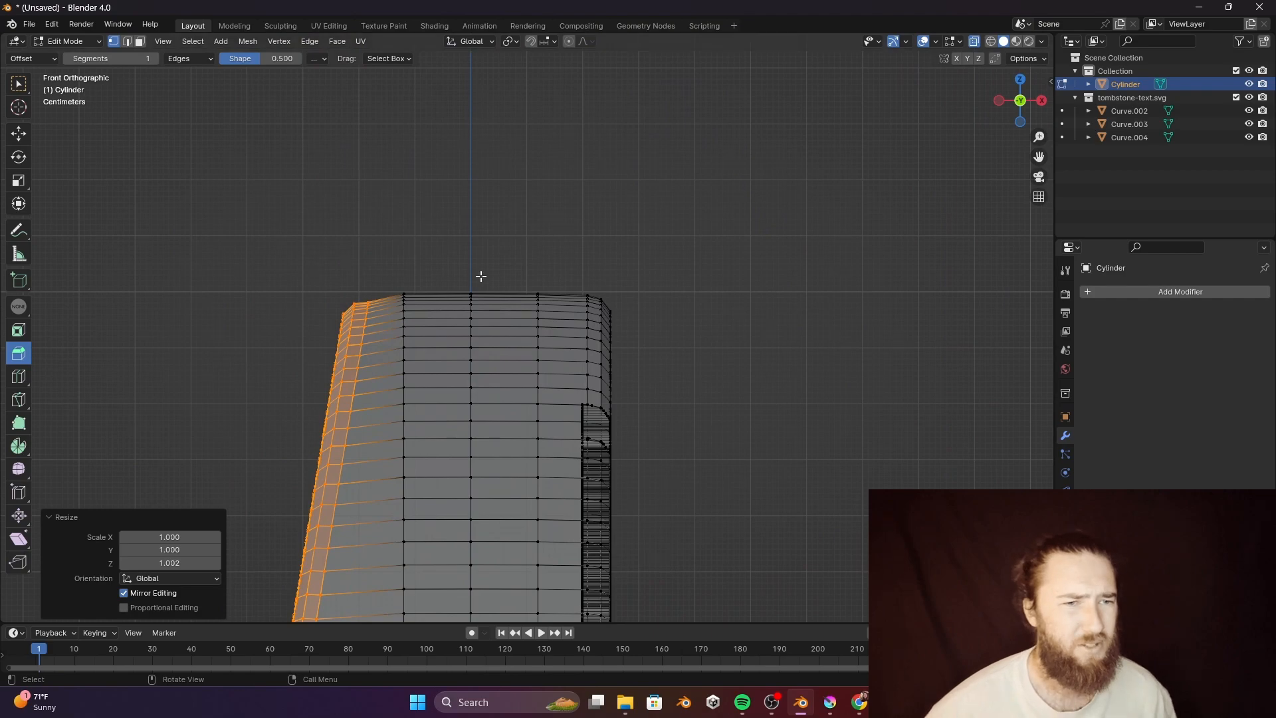
{"action": "scroll", "coordinate": [480, 276], "scroll_direction": "up", "scroll_amount": 6}
{"action": "middle_click_drag", "start_coordinate": [405, 267], "coordinate": [602, 255], "text": "shift"}
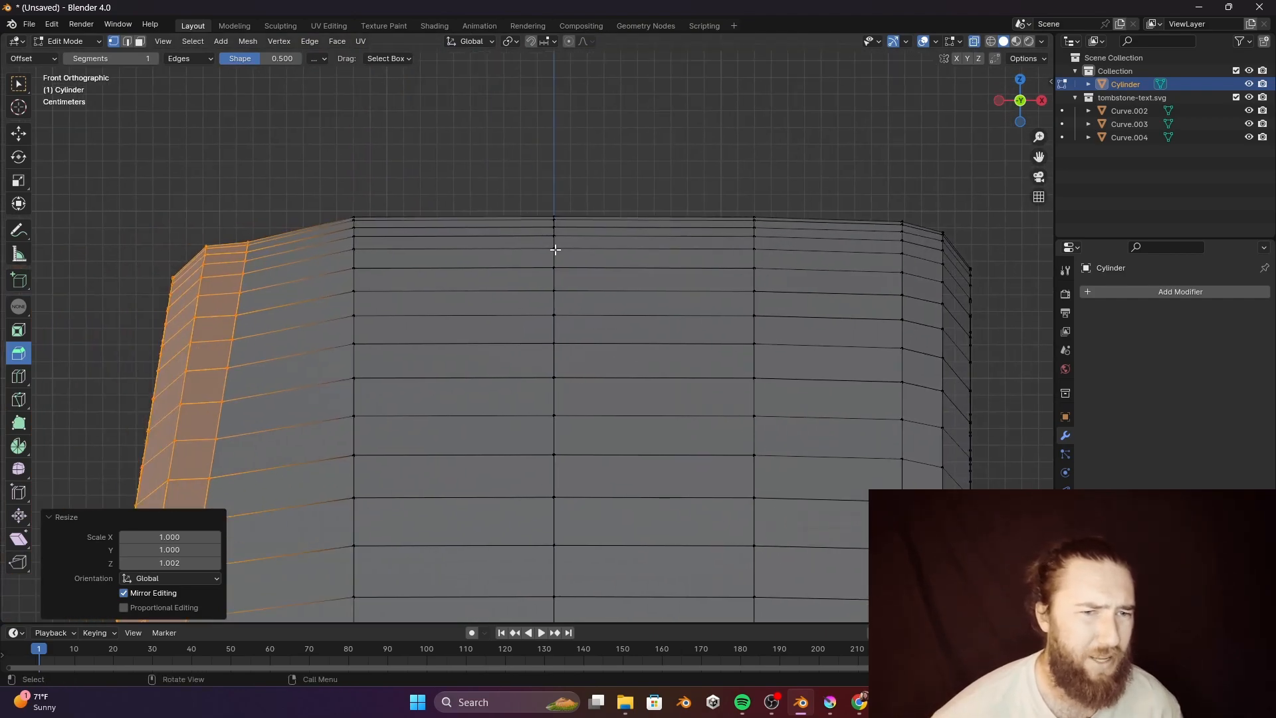
{"action": "key", "text": "s"}
{"action": "key", "text": "z"}
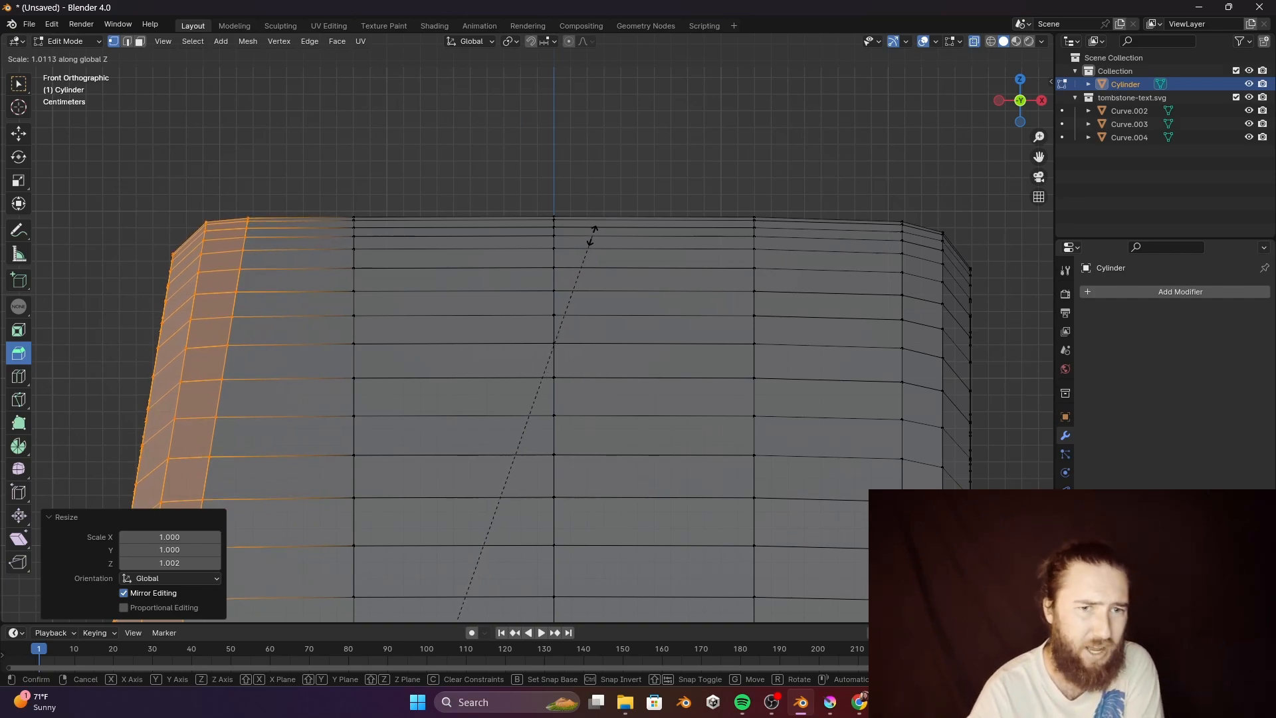
{"action": "left_click", "coordinate": [591, 234]}
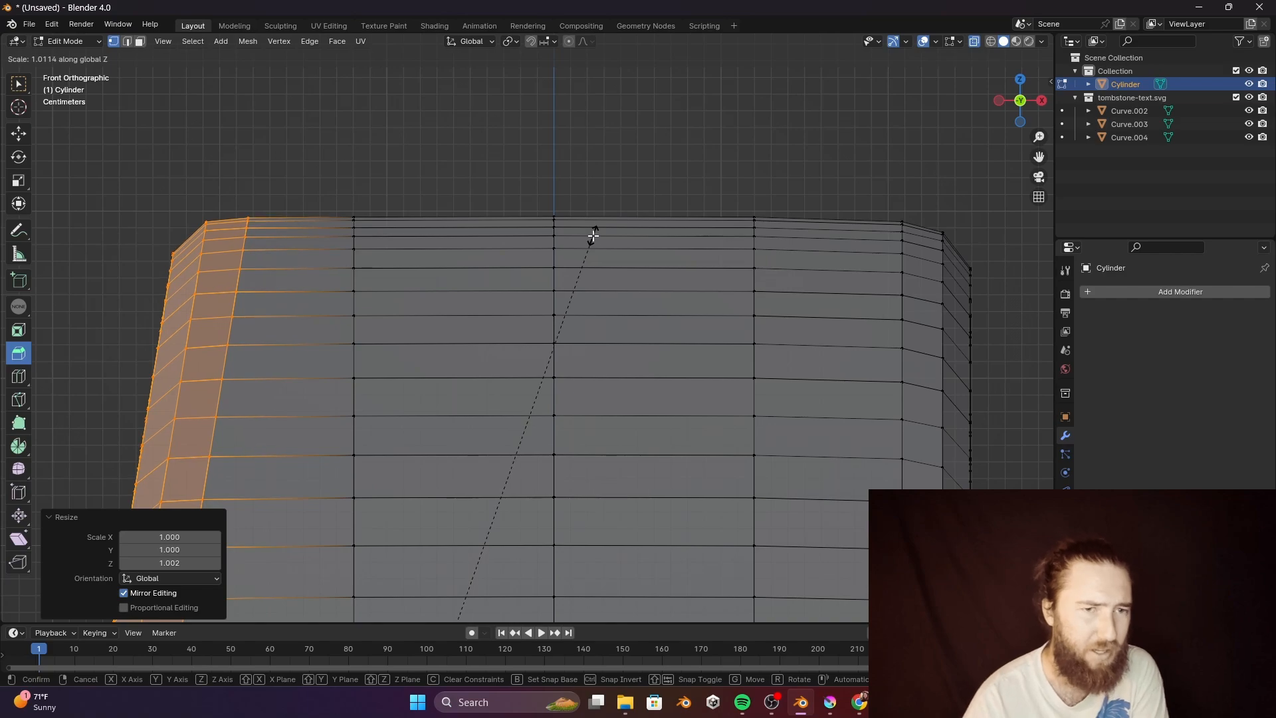
Select the gravestone's bottom vertices and flatten them into one plane by scaling them to 0 along Z.
{"action": "key", "text": "Tab"}
{"action": "scroll", "coordinate": [697, 234], "scroll_direction": "down", "scroll_amount": 1}
{"action": "scroll", "coordinate": [754, 364], "scroll_direction": "down", "scroll_amount": 6}
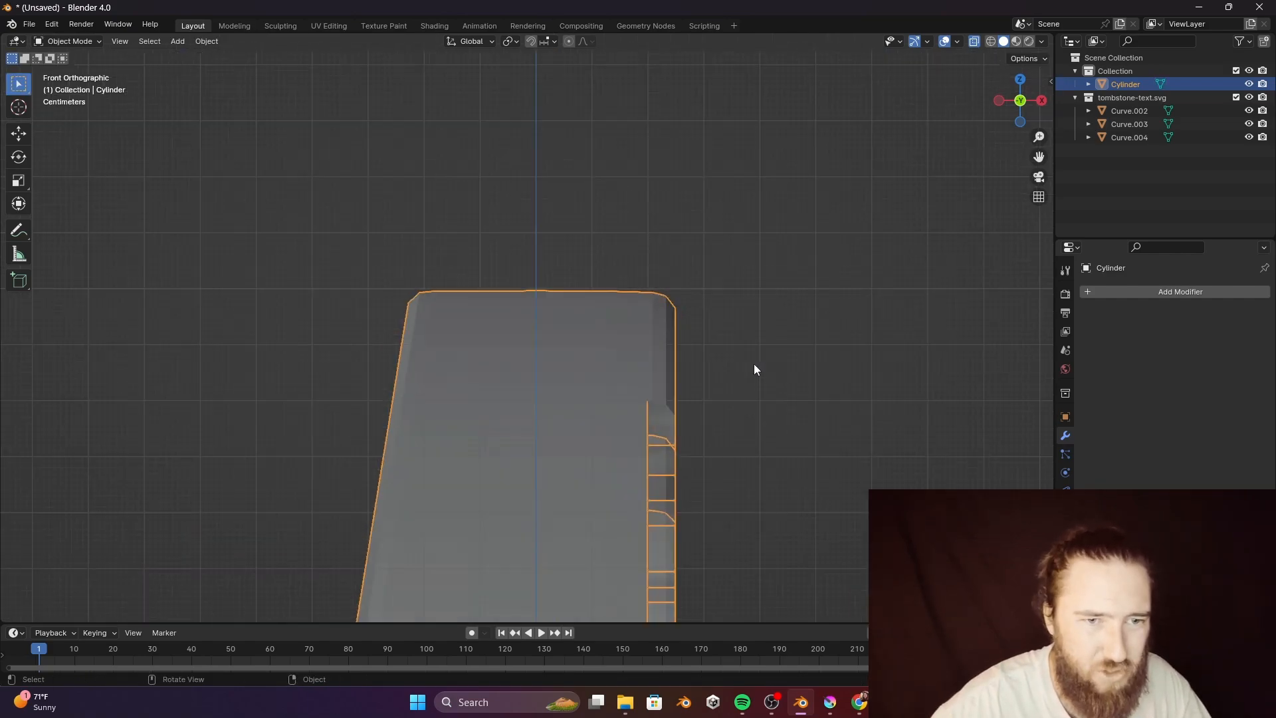
{"action": "middle_click_drag", "start_coordinate": [728, 445], "coordinate": [665, 612], "text": "shift"}
{"action": "middle_click_drag", "start_coordinate": [640, 560], "coordinate": [686, 376], "text": "shift"}
{"action": "key", "text": "Tab"}
{"action": "left_click_drag", "start_coordinate": [673, 541], "coordinate": [6, 505]}
{"action": "key", "text": "s"}
{"action": "key", "text": "z"}
{"action": "key", "text": "0"}
{"action": "key", "text": "Return"}
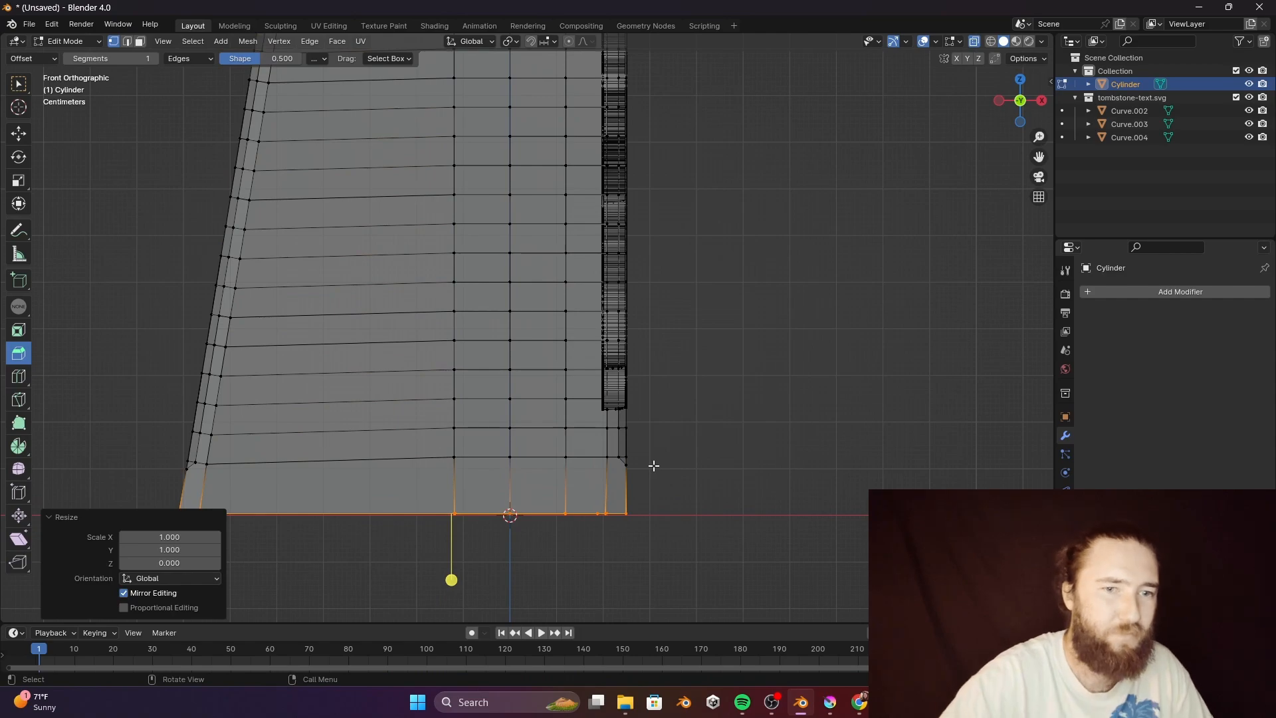
Move the flattened bottom vertices about 0.004 m down along Z onto the world's ground line and return to Object Mode.
{"action": "scroll", "coordinate": [654, 466], "scroll_direction": "up", "scroll_amount": 10}
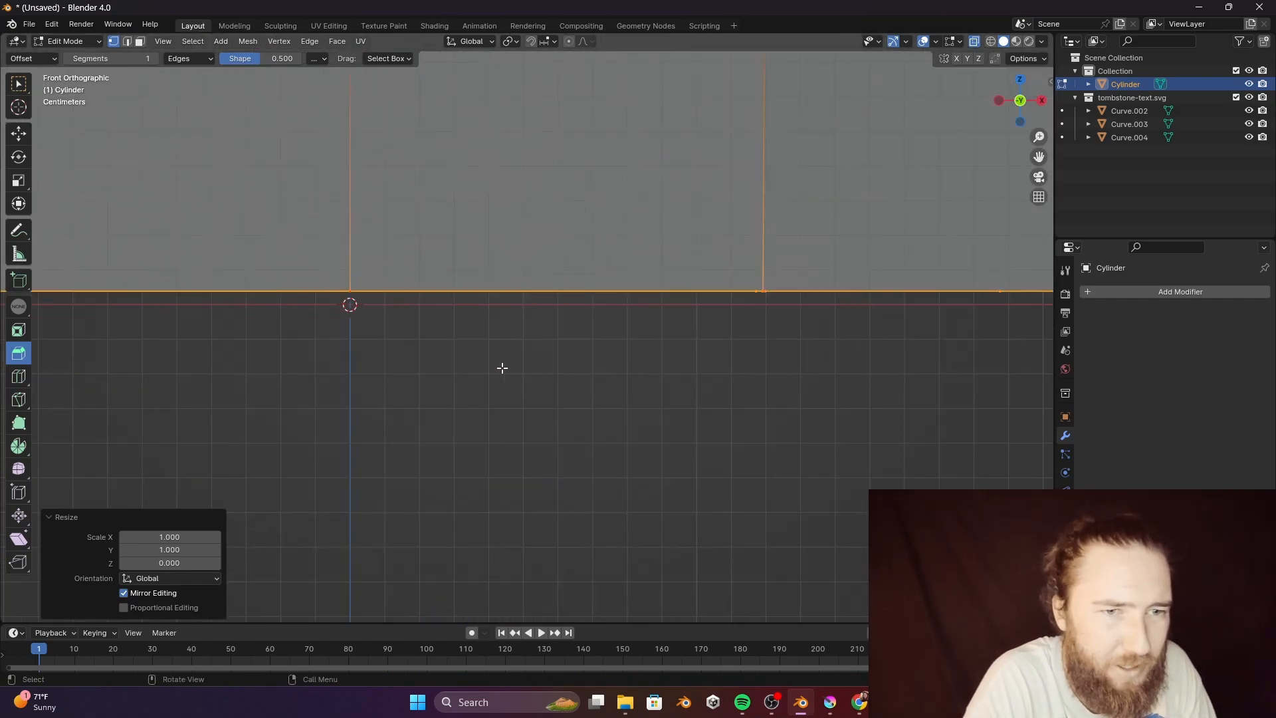
{"action": "key", "text": "g"}
{"action": "key", "text": "z"}
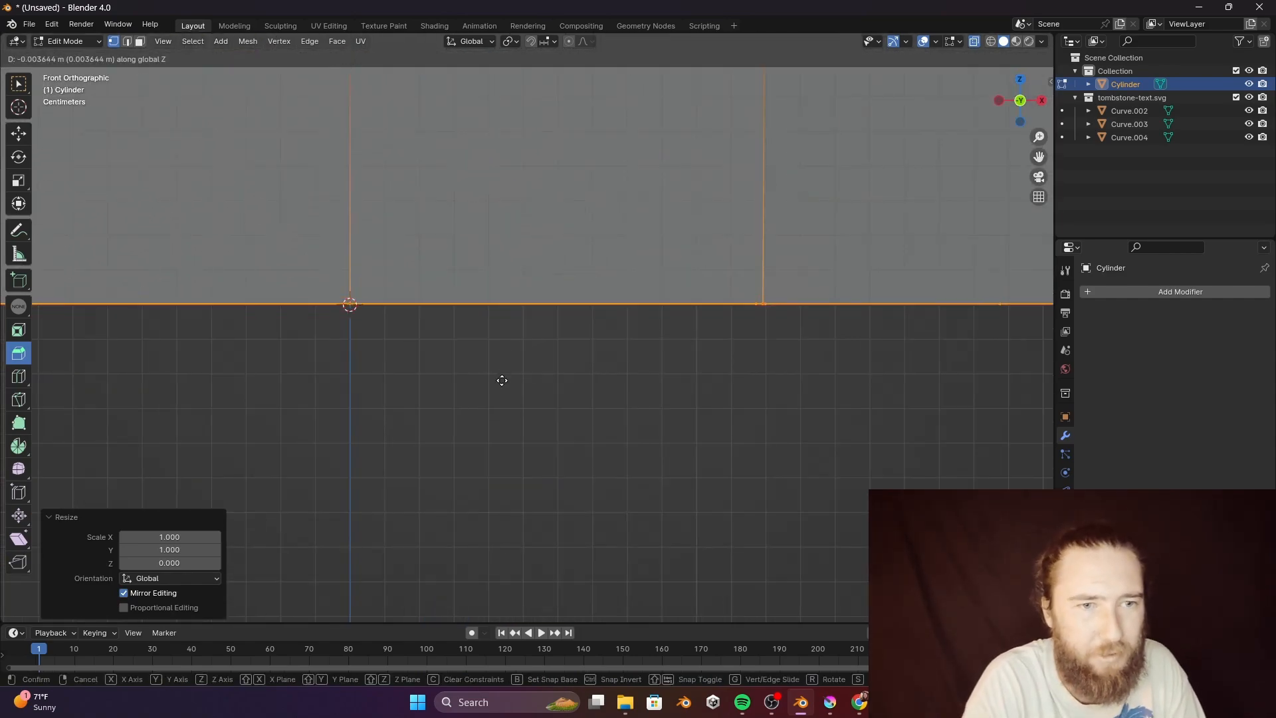
{"action": "left_click", "coordinate": [502, 381]}
{"action": "key", "text": "Tab"}
{"action": "scroll", "coordinate": [699, 432], "scroll_direction": "down", "scroll_amount": 3}
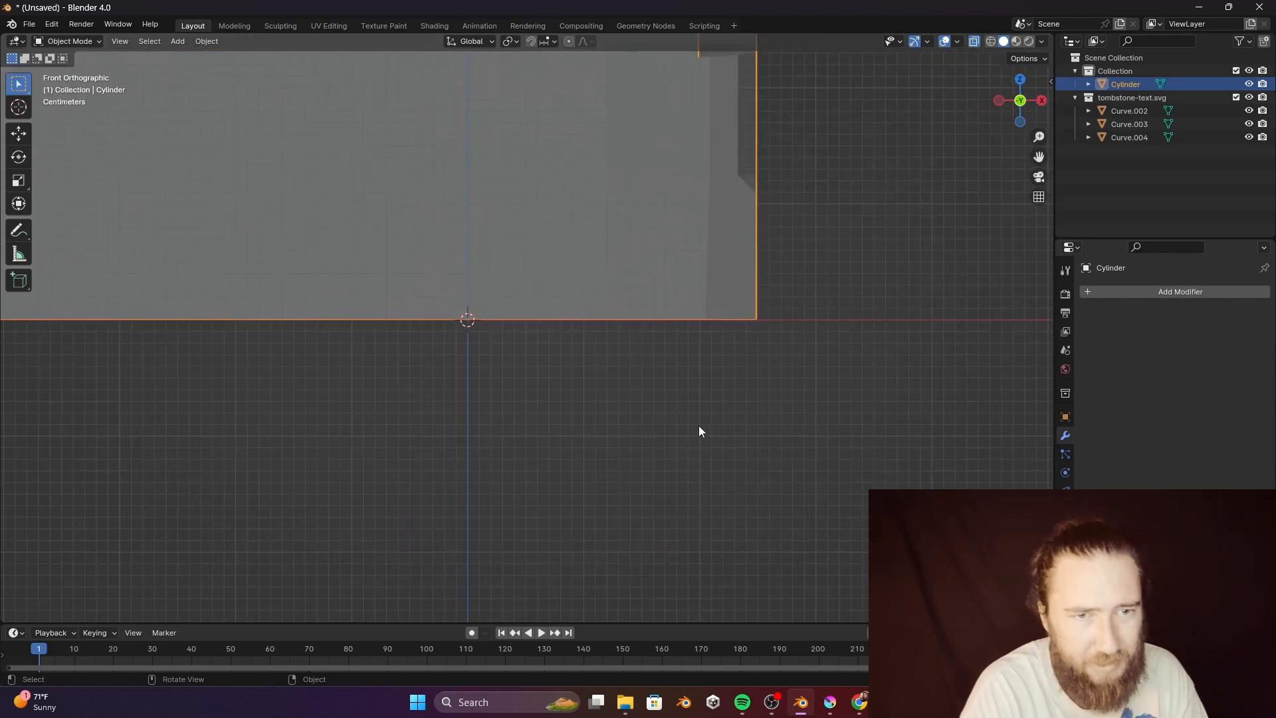
{"action": "scroll", "coordinate": [698, 424], "scroll_direction": "down", "scroll_amount": 9}
Join the three RIP letters to the gravestone as one object, with the gravestone as the active object.
{"action": "key", "text": "Tab"}
{"action": "middle_click_drag", "start_coordinate": [696, 424], "coordinate": [559, 448], "text": "shift"}
{"action": "key", "text": "Tab"}
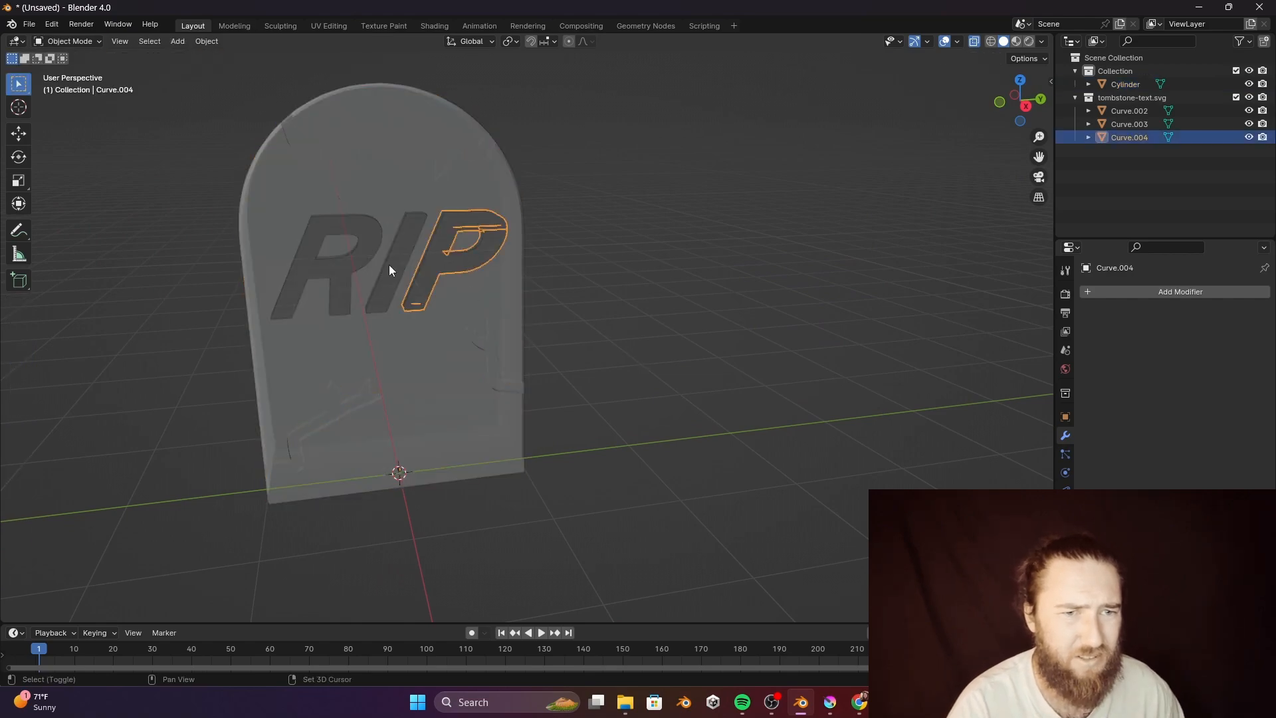
{"action": "left_click", "coordinate": [389, 269], "text": "shift"}
{"action": "left_click", "coordinate": [329, 265], "text": "shift"}
{"action": "left_click", "coordinate": [509, 415], "text": "shift"}
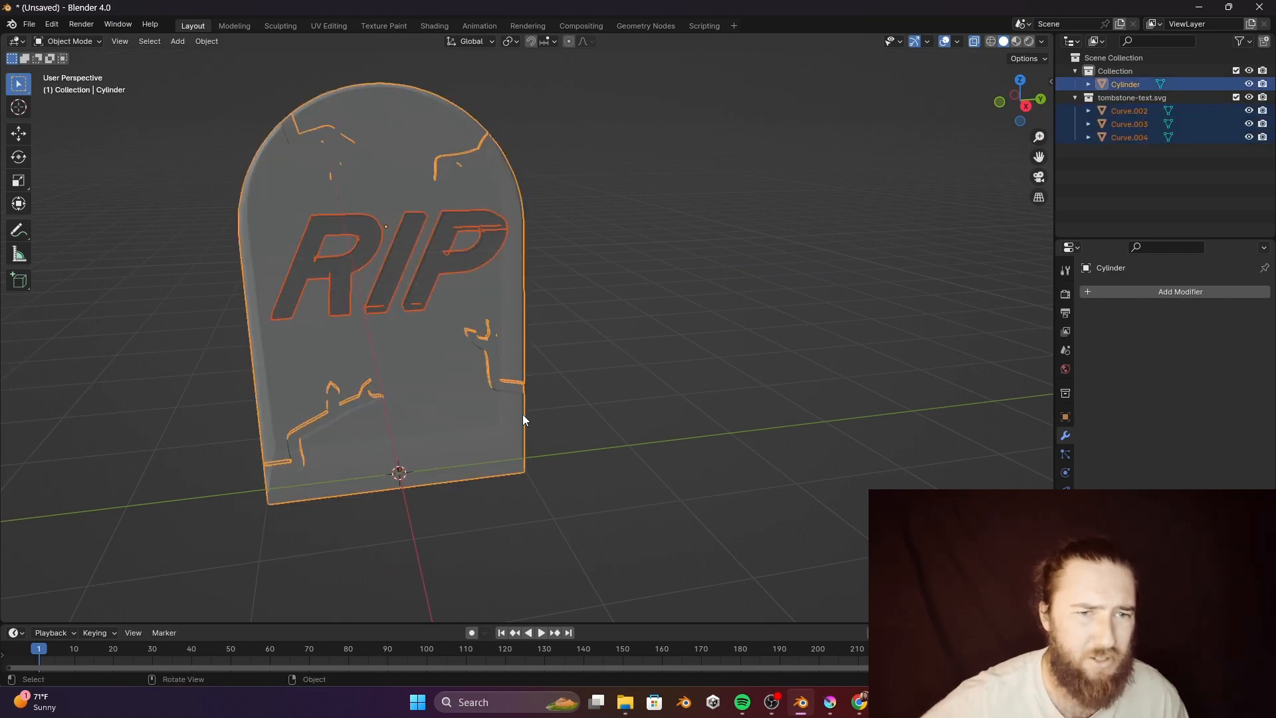
{"action": "key", "text": "ctrl+j"}
{"action": "key", "text": "Tab"}
{"action": "key", "text": "Tab"}
Switch to the Shading workspace and assign the existing material named Material to the gravestone's first slot.
{"action": "left_click", "coordinate": [612, 353]}
{"action": "middle_click_drag", "start_coordinate": [617, 333], "coordinate": [624, 300]}
{"action": "middle_click_drag", "start_coordinate": [442, 181], "coordinate": [420, 97]}
{"action": "left_click", "coordinate": [434, 25]}
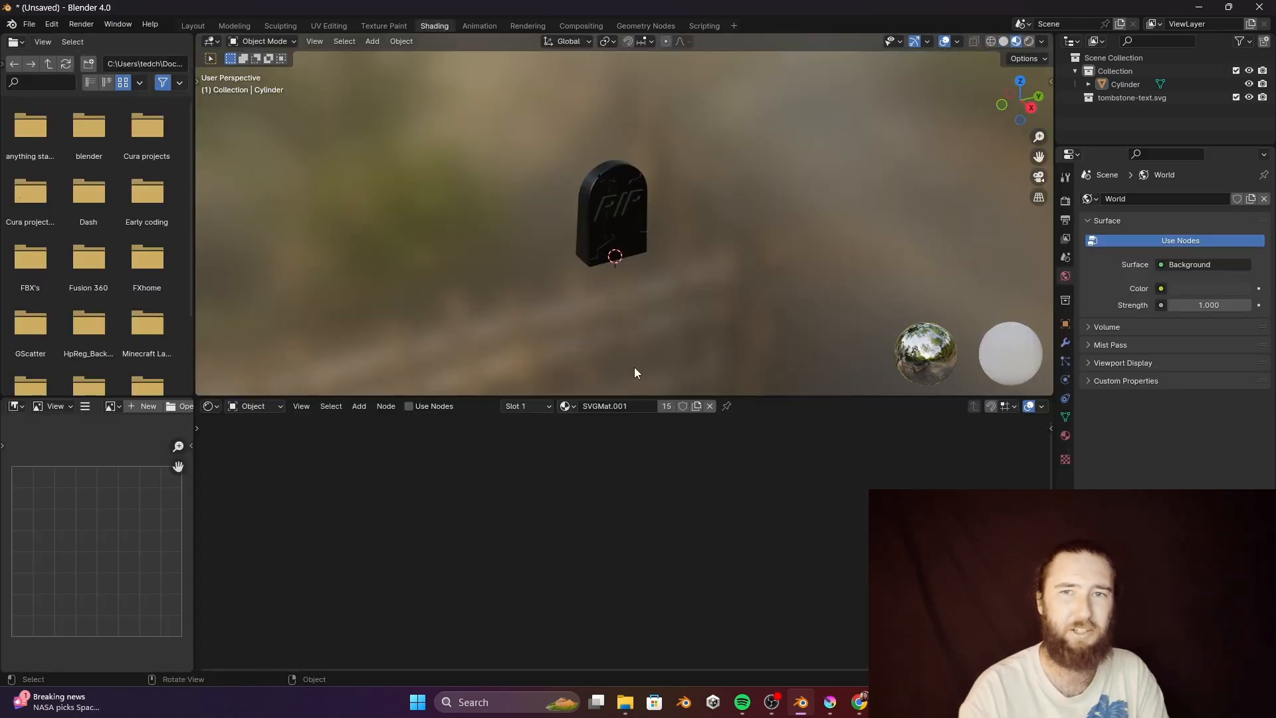
{"action": "left_click", "coordinate": [597, 226]}
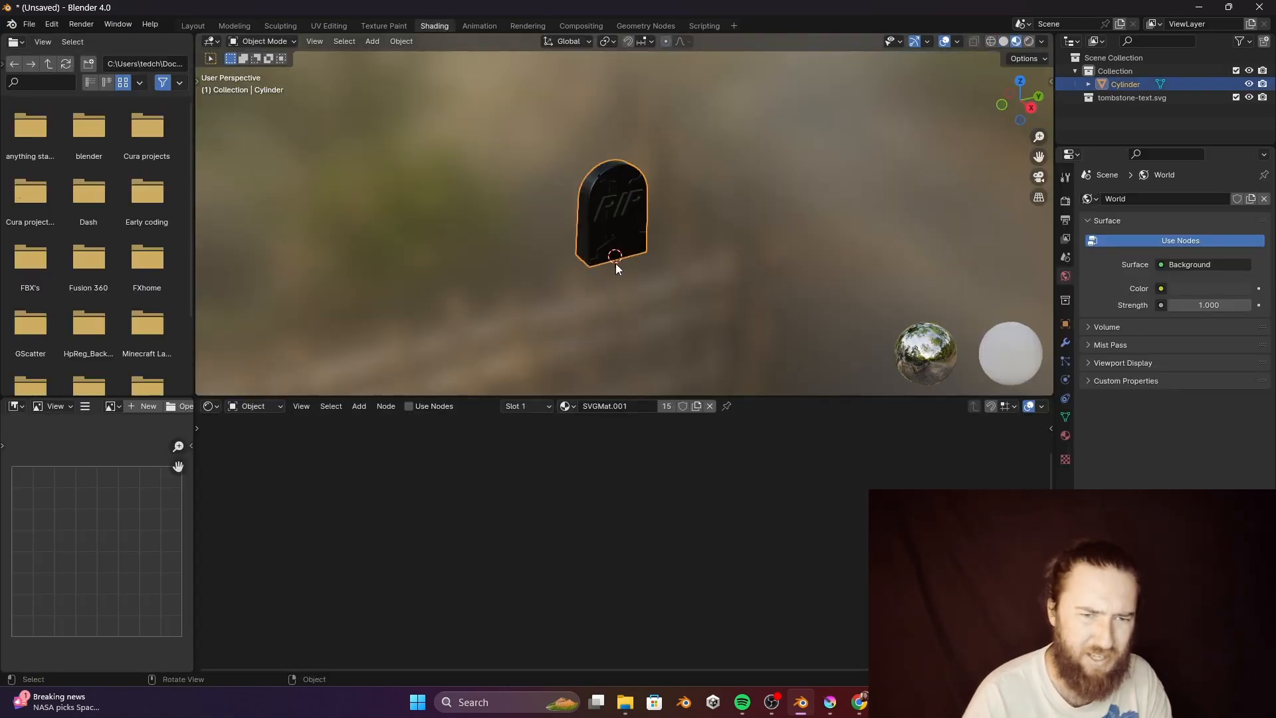
{"action": "scroll", "coordinate": [616, 242], "scroll_direction": "up", "scroll_amount": 5}
{"action": "left_click", "coordinate": [569, 406]}
{"action": "left_click", "coordinate": [594, 426]}
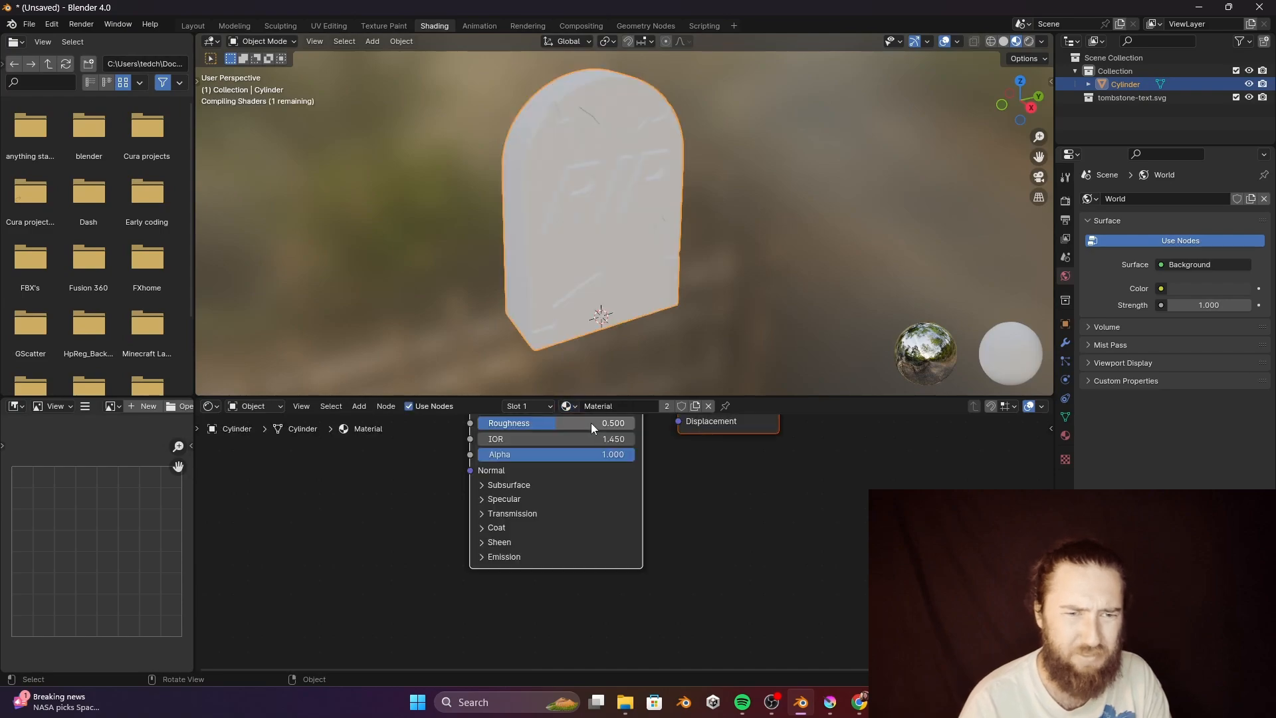
Set the material's Roughness to about 0.873 and darken its Base Color to grey.
{"action": "middle_click_drag", "start_coordinate": [553, 434], "coordinate": [542, 499]}
{"action": "left_click_drag", "start_coordinate": [543, 490], "coordinate": [567, 490]}
{"action": "left_click", "coordinate": [593, 457]}
{"action": "left_click_drag", "start_coordinate": [678, 248], "coordinate": [678, 310]}
{"action": "left_click", "coordinate": [757, 240]}
{"action": "key", "text": "Tab"}
{"action": "middle_click_drag", "start_coordinate": [751, 238], "coordinate": [711, 234]}
{"action": "key", "text": "Tab"}
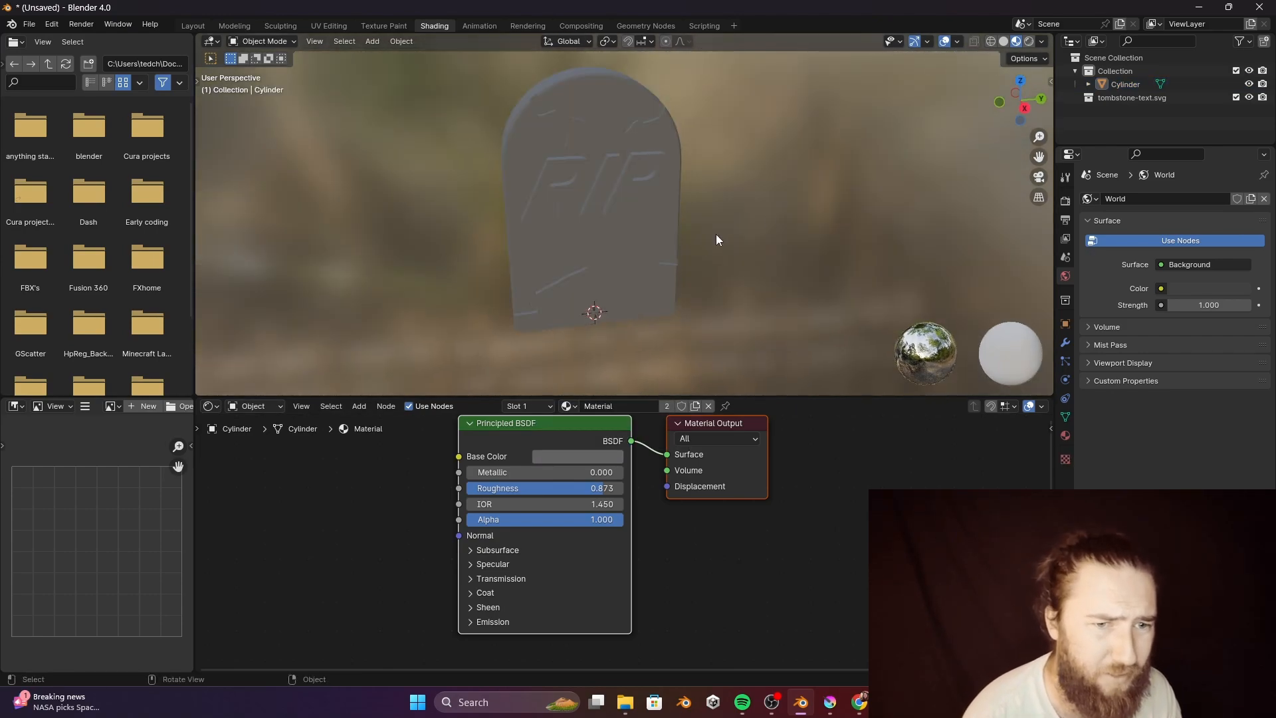
Raise the Metallic value in the gravestone material's Principled BSDF node.
{"action": "middle_click_drag", "start_coordinate": [785, 208], "coordinate": [835, 267]}
{"action": "scroll", "coordinate": [761, 225], "scroll_direction": "up", "scroll_amount": 3}
{"action": "left_click_drag", "start_coordinate": [505, 472], "coordinate": [599, 472]}
{"action": "middle_click_drag", "start_coordinate": [839, 254], "coordinate": [669, 173]}
Switch to the Modeling workspace and examine the joined gravestone from the front and side in Object Mode.
{"action": "left_click", "coordinate": [234, 26]}
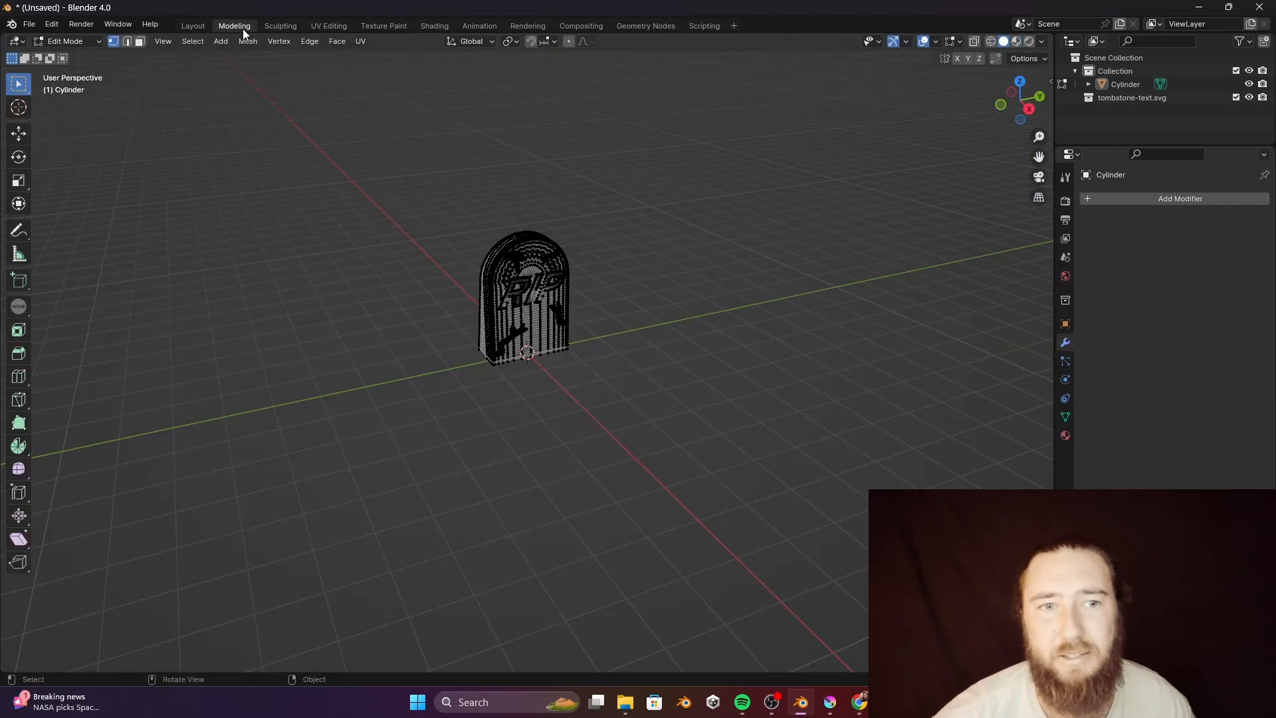
{"action": "middle_click_drag", "start_coordinate": [627, 307], "coordinate": [670, 399]}
{"action": "scroll", "coordinate": [576, 308], "scroll_direction": "up", "scroll_amount": 7}
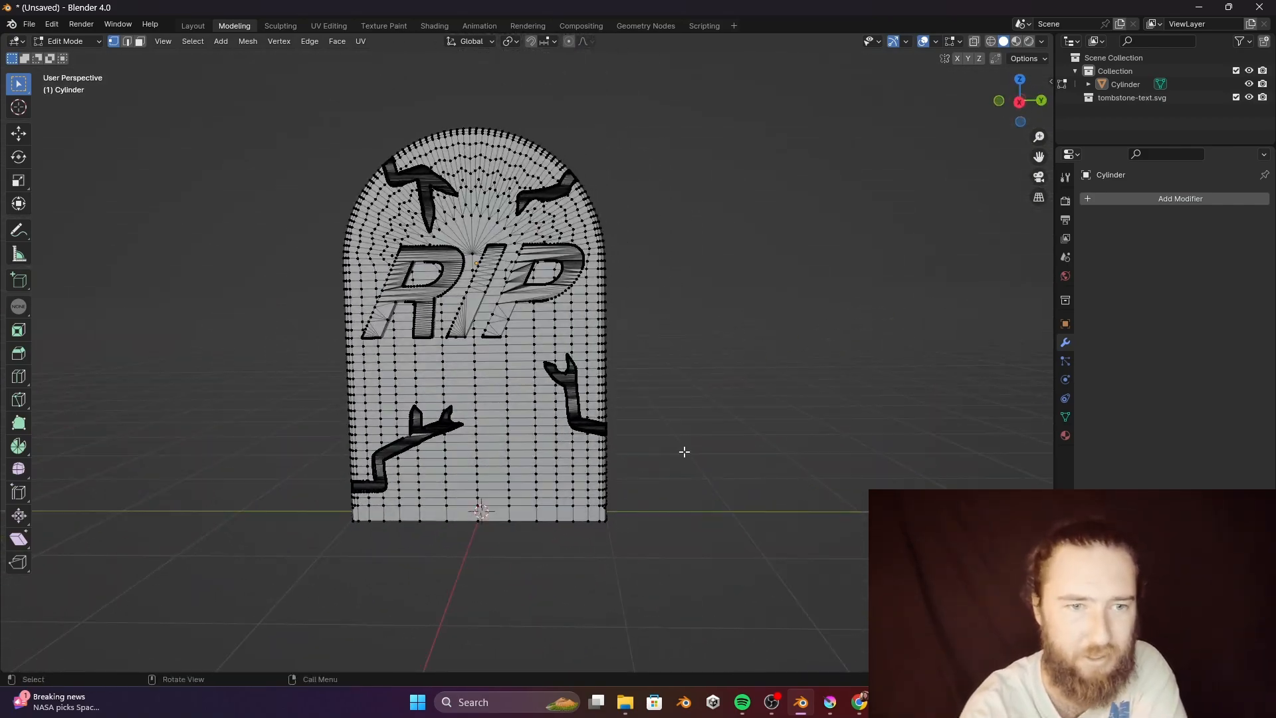
{"action": "key", "text": "Tab"}
{"action": "middle_click_drag", "start_coordinate": [684, 452], "coordinate": [490, 431]}
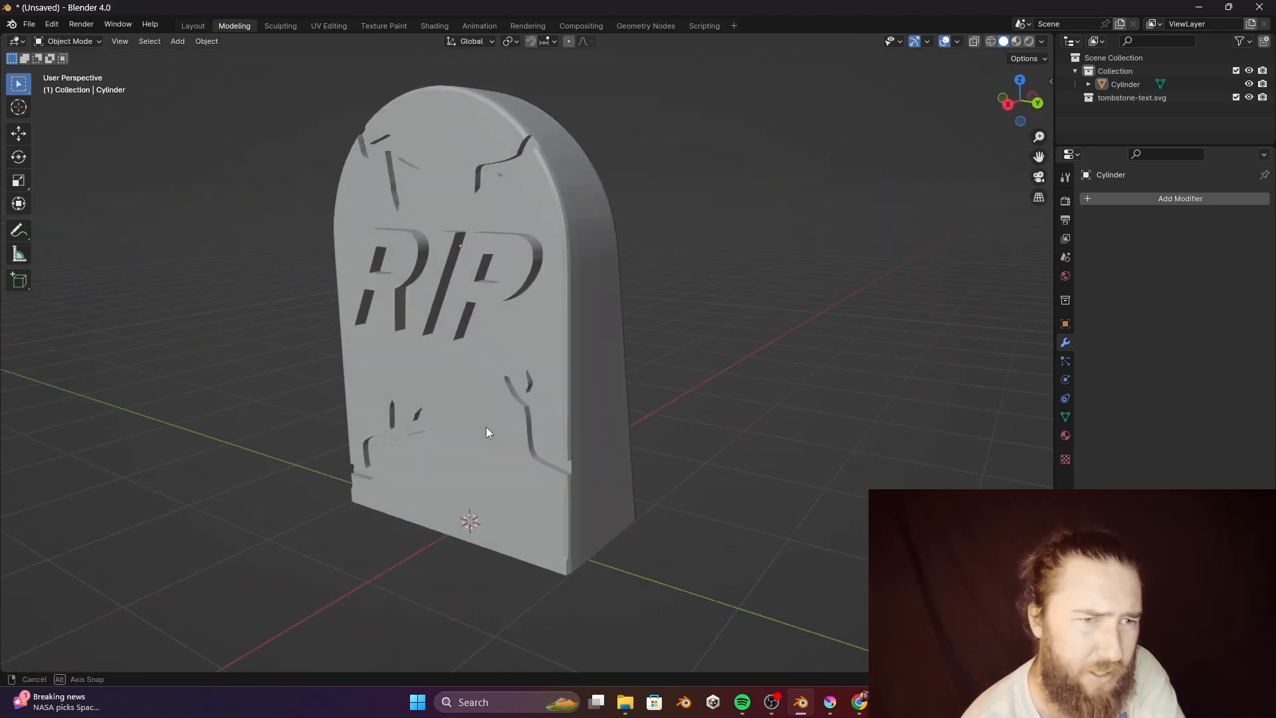
Save the project as tombstone.blend in the Documents blender folder.
{"action": "left_click", "coordinate": [29, 24]}
{"action": "left_click", "coordinate": [77, 135]}
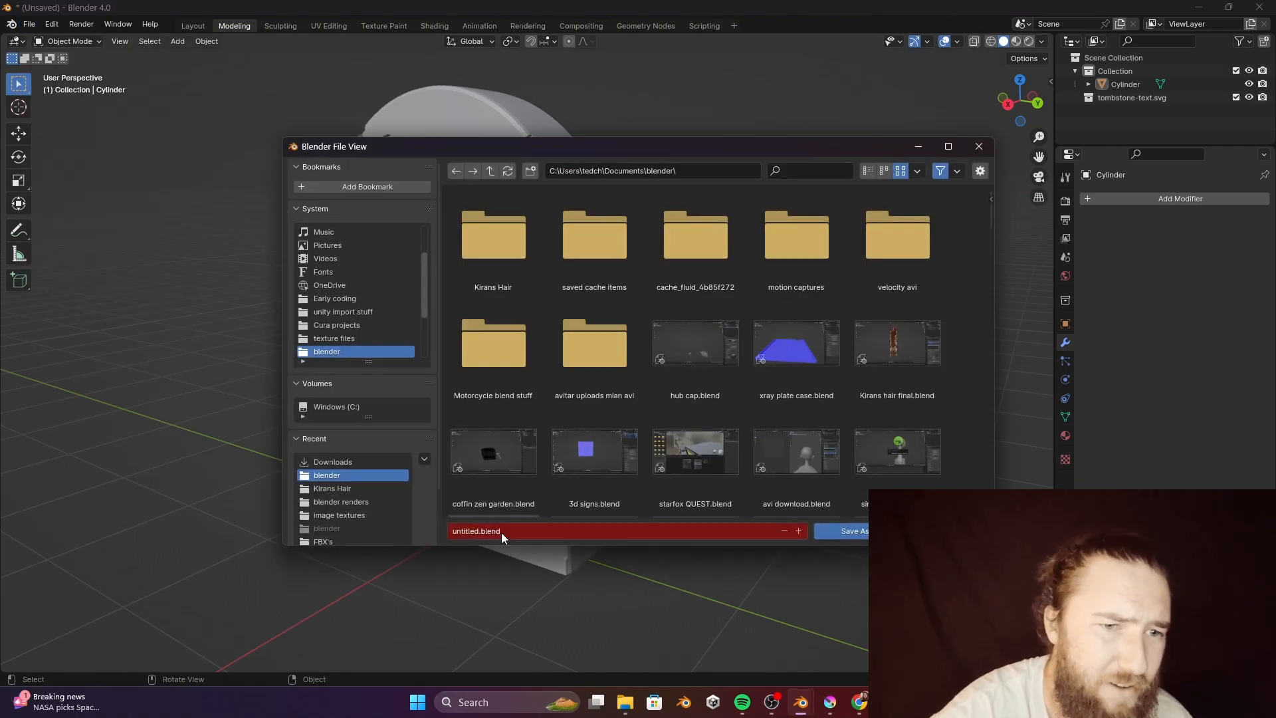
{"action": "left_click", "coordinate": [481, 532]}
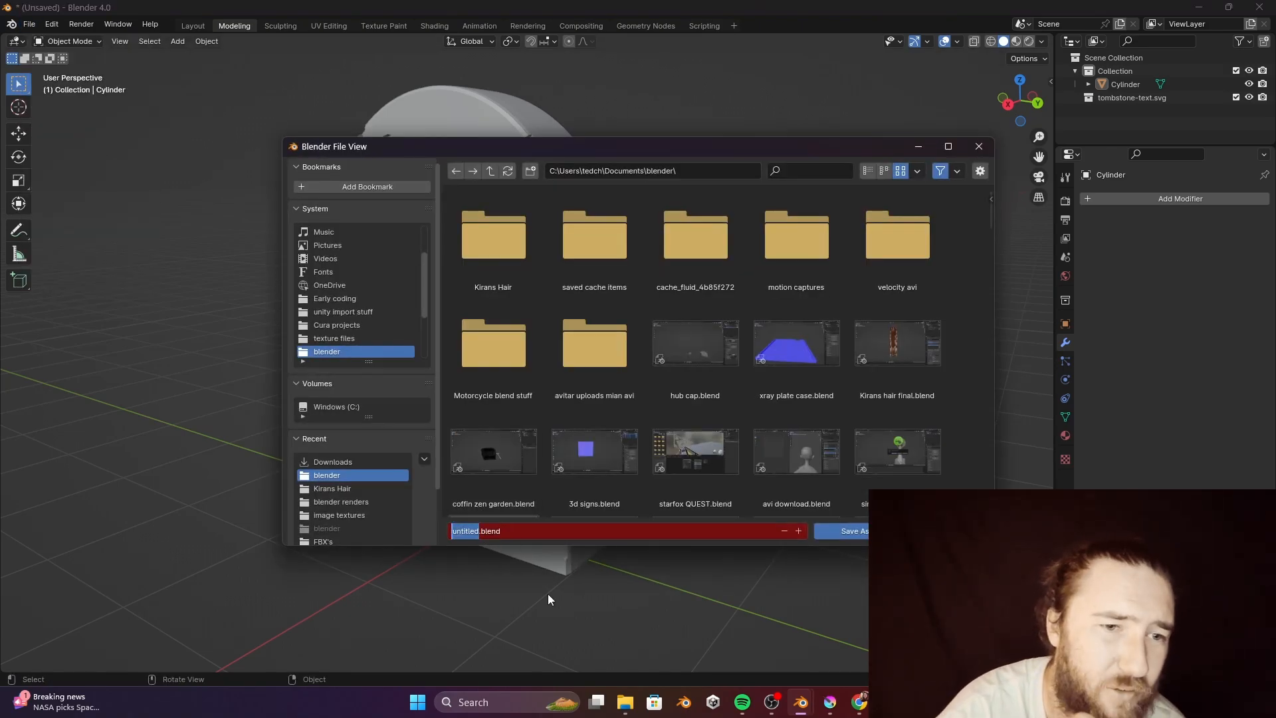
{"action": "type", "text": "tomb"}
{"action": "type", "text": "ston"}
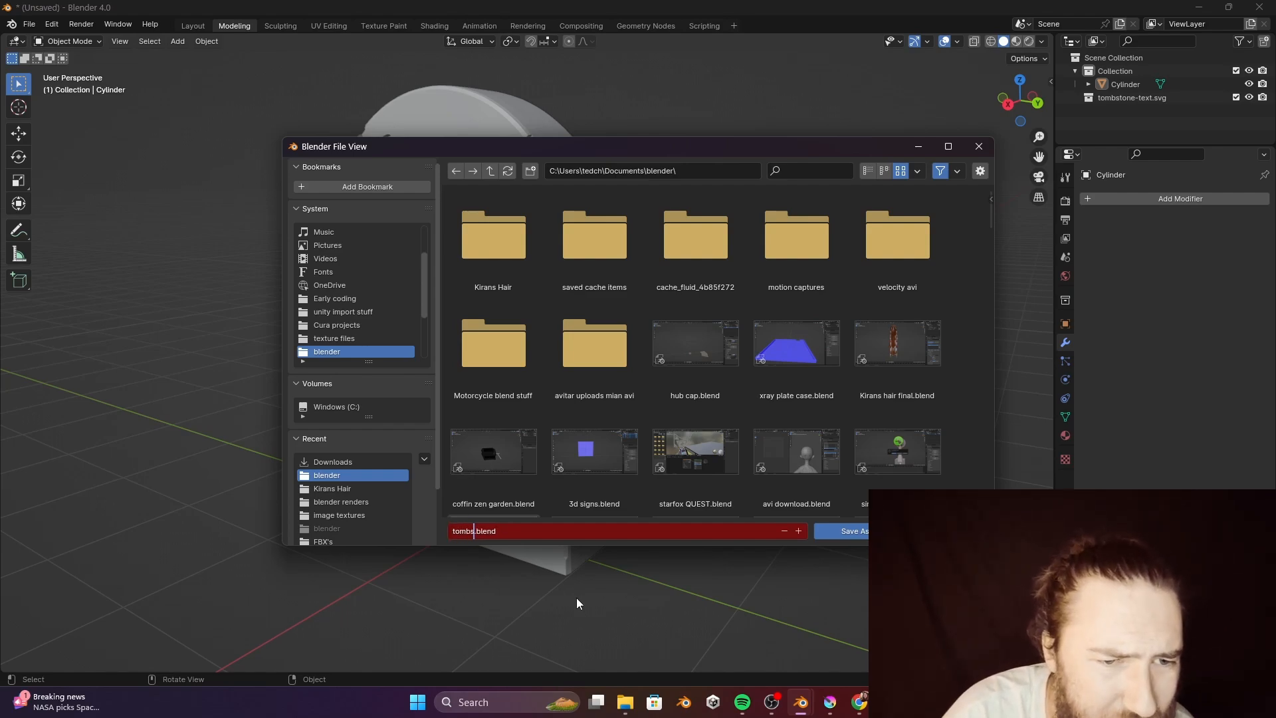
{"action": "type", "text": "e"}
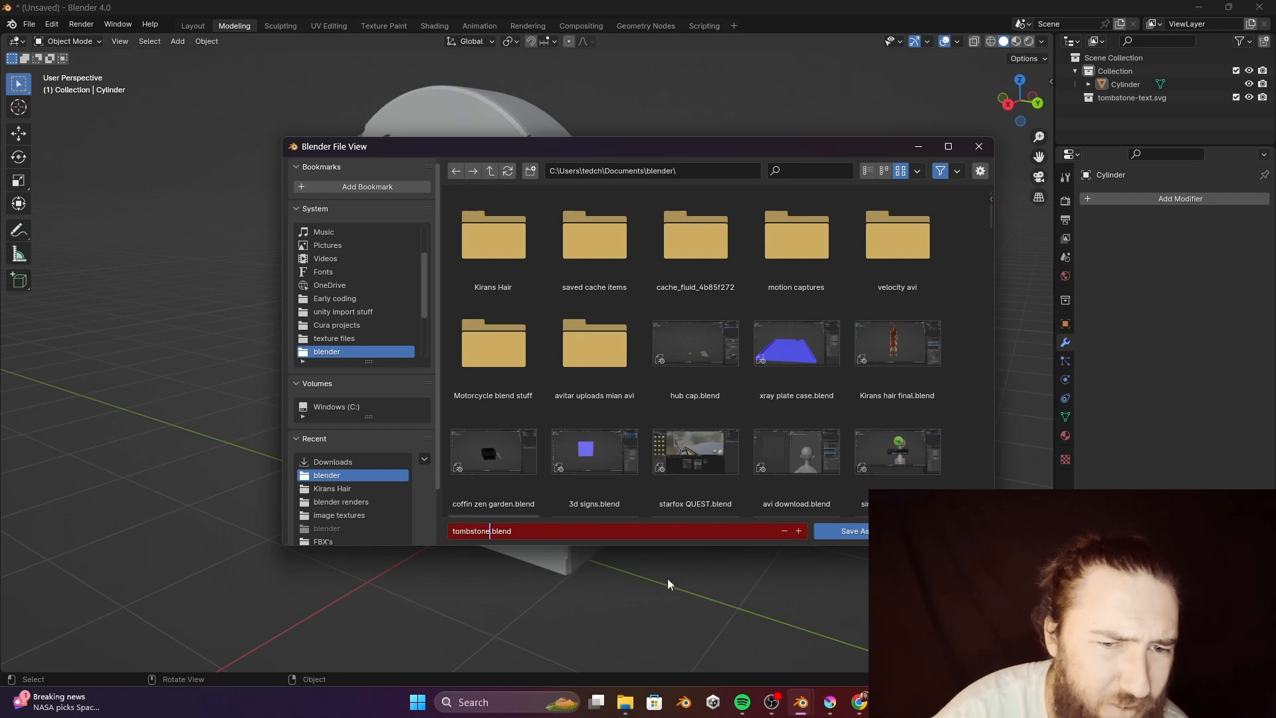
{"action": "left_click", "coordinate": [838, 531]}
Export the gravestone as tombstone.stl into the Cura projects folder.
{"action": "key", "text": "Tab"}
{"action": "key", "text": "Tab"}
{"action": "middle_click_drag", "start_coordinate": [748, 392], "coordinate": [824, 383]}
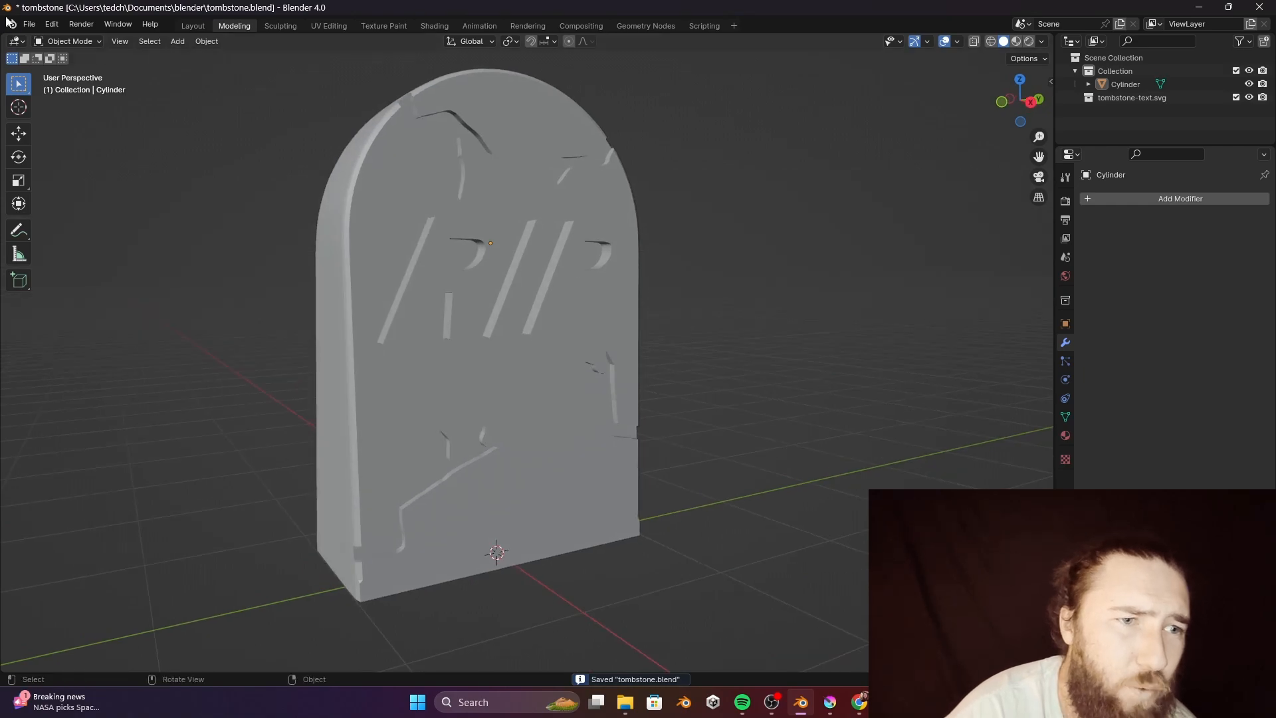
{"action": "left_click", "coordinate": [29, 25]}
{"action": "mouse_move", "coordinate": [79, 225]}
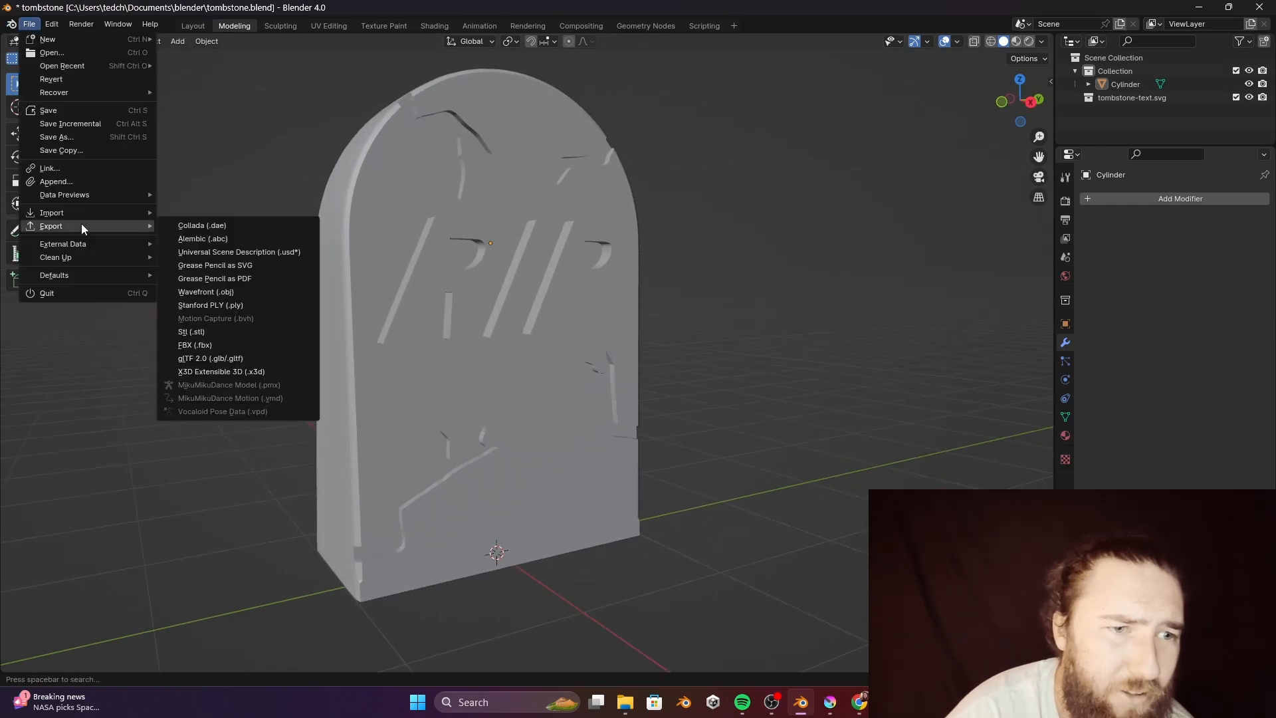
{"action": "left_click", "coordinate": [216, 333]}
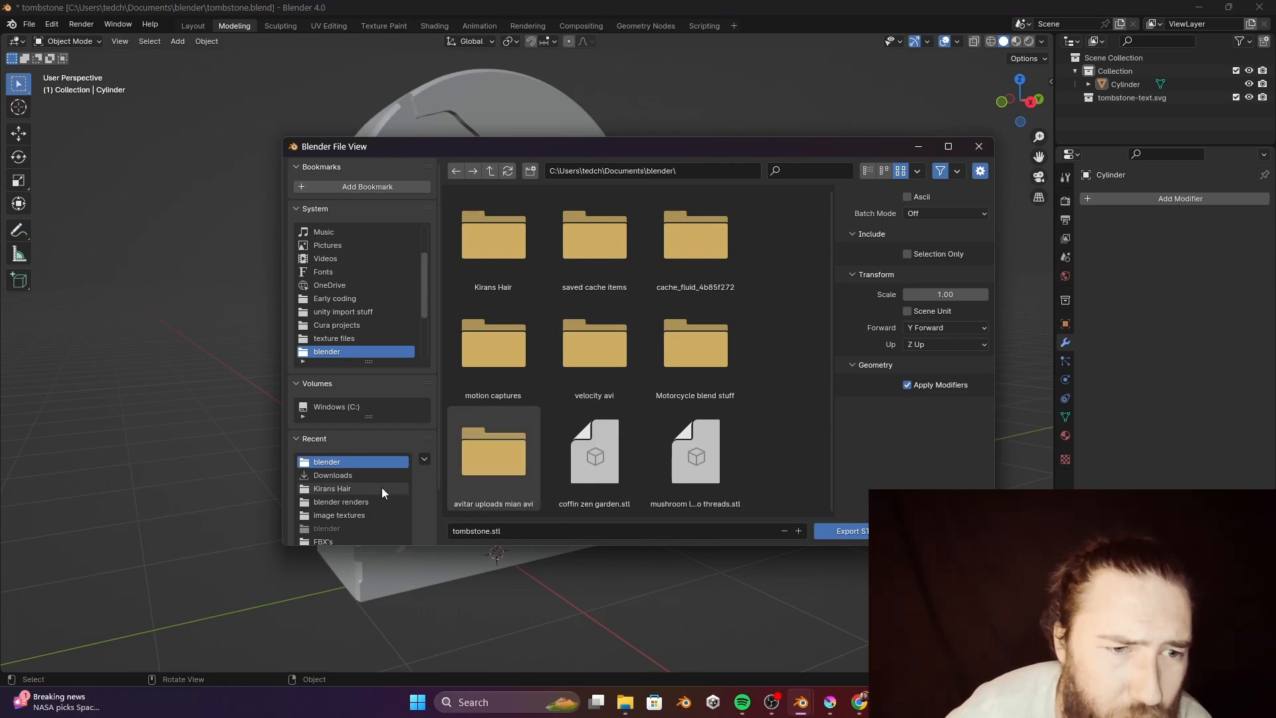
{"action": "scroll", "coordinate": [384, 510], "scroll_direction": "down", "scroll_amount": 1}
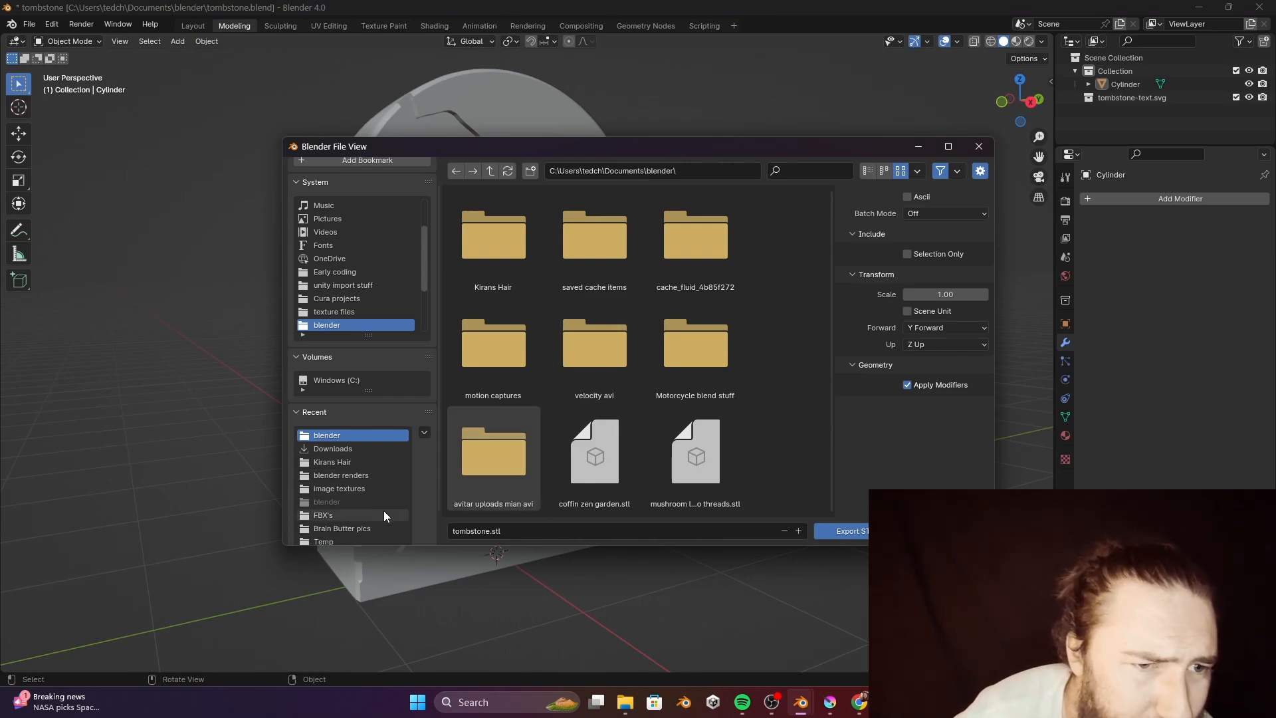
{"action": "left_click", "coordinate": [346, 296]}
{"action": "scroll", "coordinate": [718, 368], "scroll_direction": "down", "scroll_amount": 1}
{"action": "scroll", "coordinate": [718, 367], "scroll_direction": "down", "scroll_amount": 2}
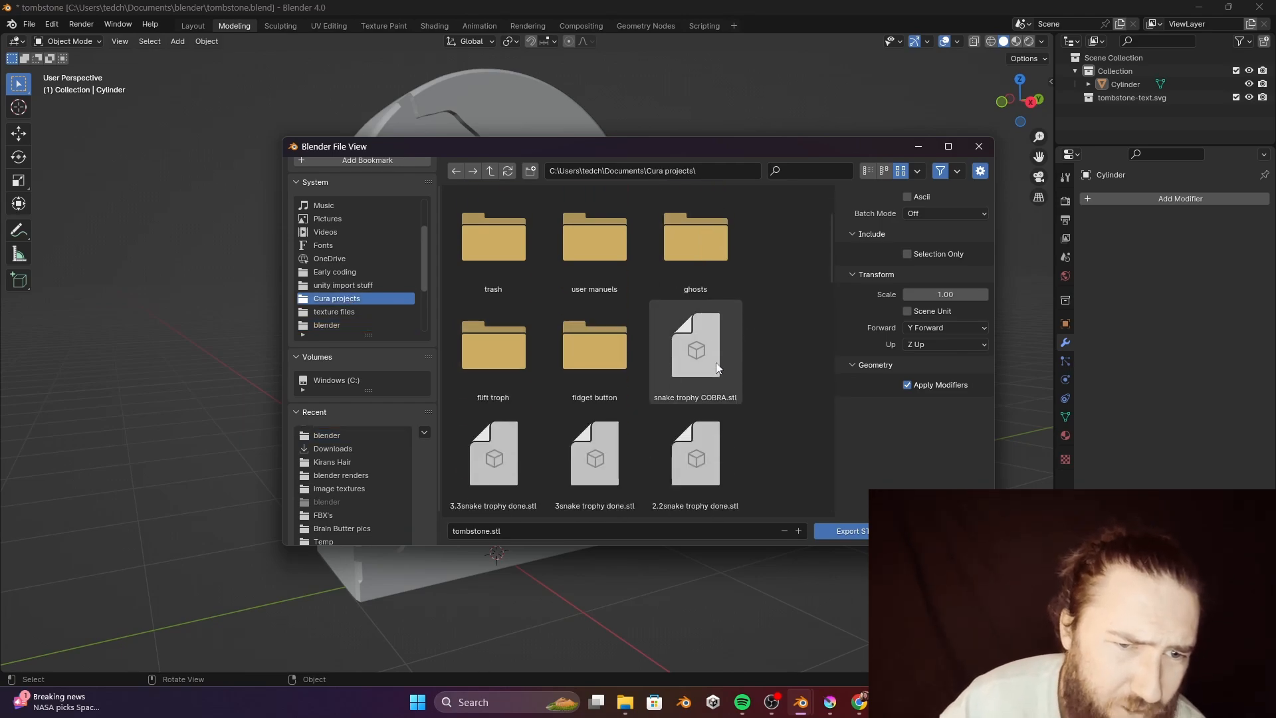
{"action": "scroll", "coordinate": [717, 367], "scroll_direction": "up", "scroll_amount": 5}
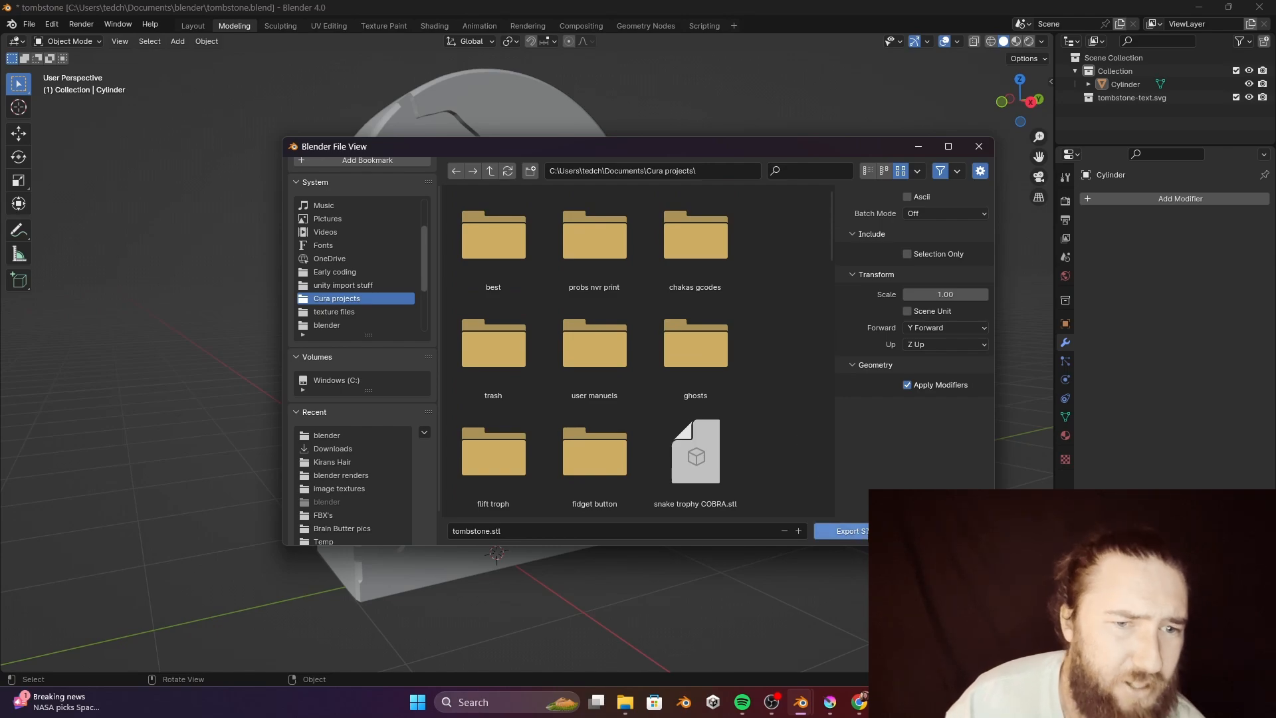
{"action": "left_click", "coordinate": [843, 531]}
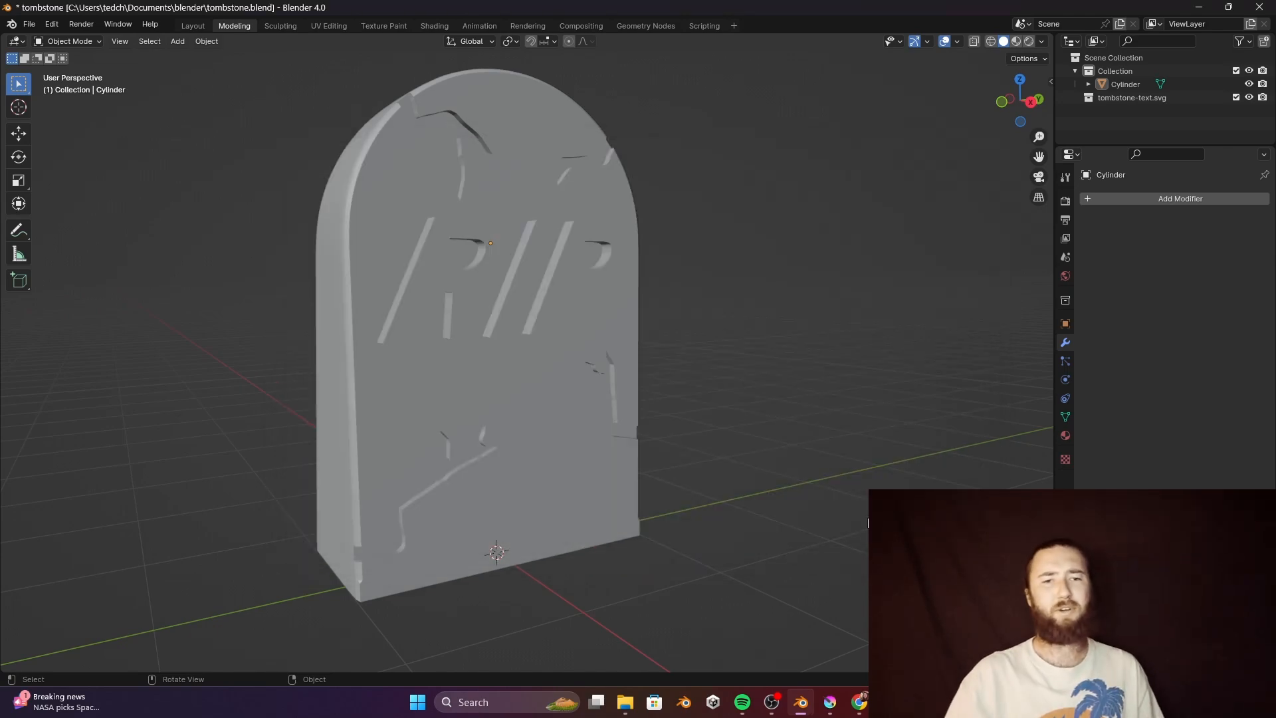
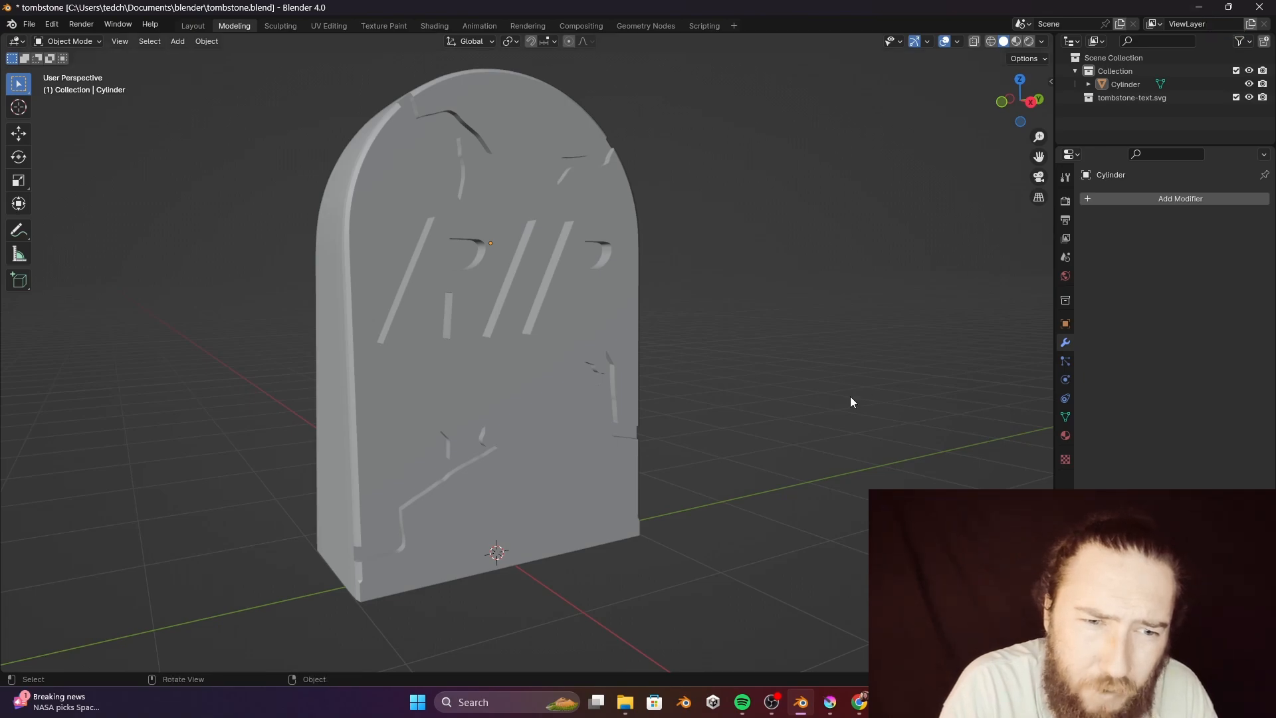
Try scaling the gravestone by a factor of 10 and raising it about 17 m along Z to ground level.
{"action": "left_click", "coordinate": [547, 482]}
{"action": "scroll", "coordinate": [636, 480], "scroll_direction": "down", "scroll_amount": 4}
{"action": "scroll", "coordinate": [635, 486], "scroll_direction": "down", "scroll_amount": 4}
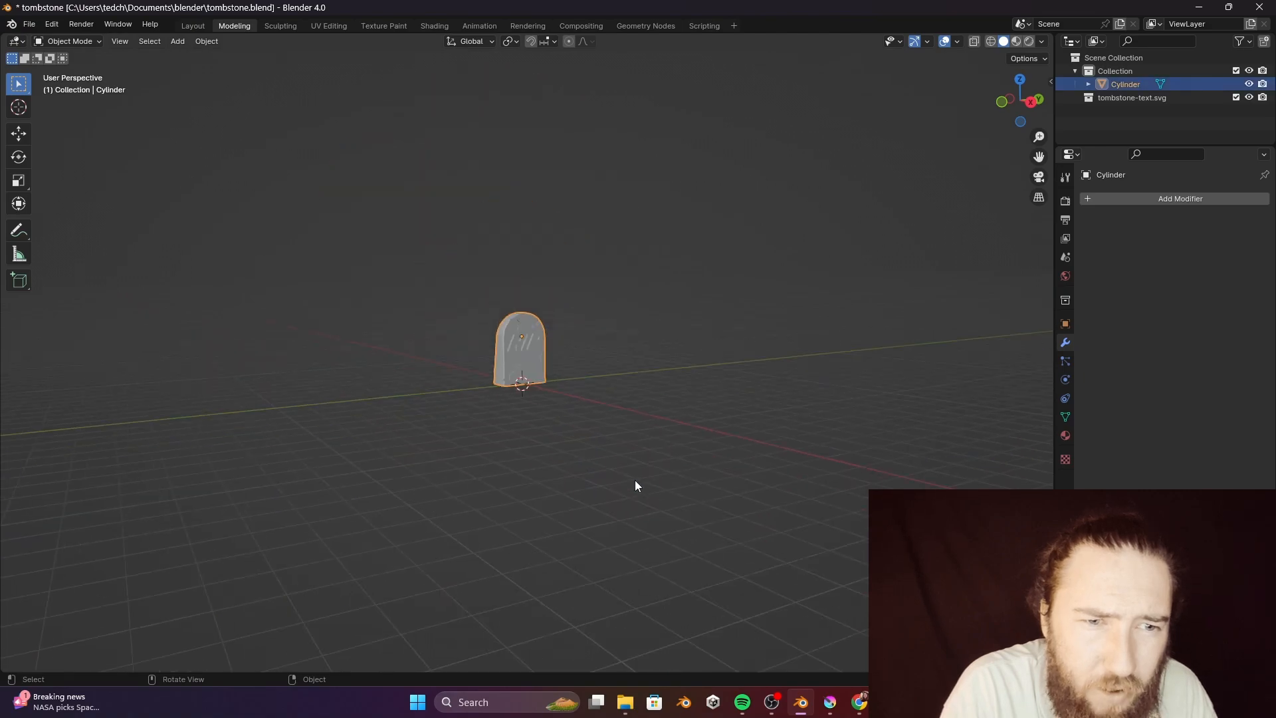
{"action": "type", "text": "s10"}
{"action": "key", "text": "Return"}
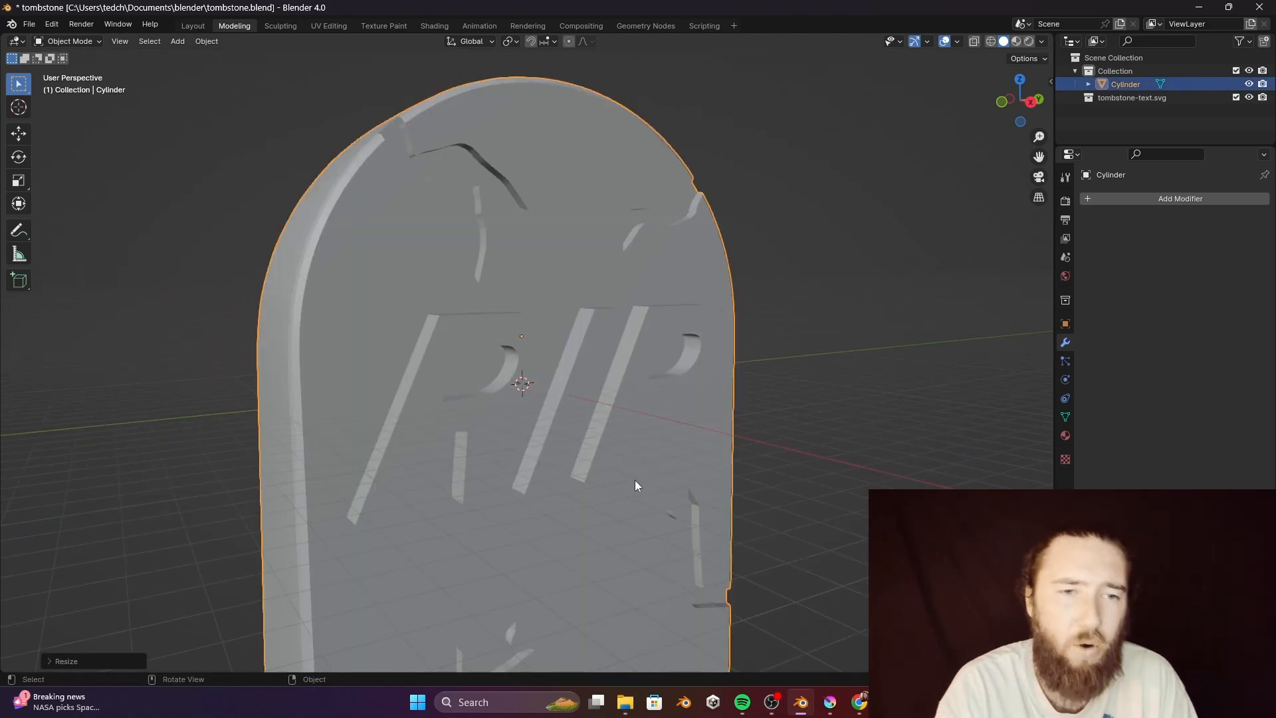
{"action": "key", "text": "g"}
{"action": "key", "text": "z"}
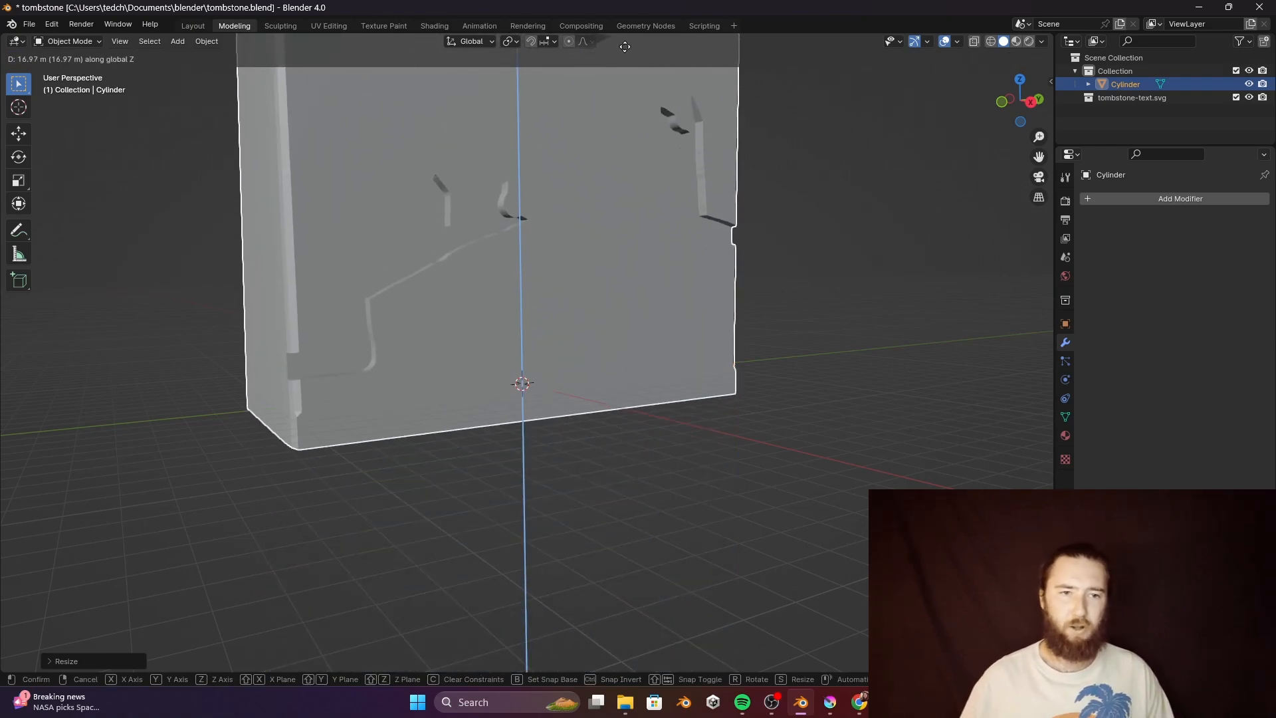
{"action": "left_click", "coordinate": [626, 662]}
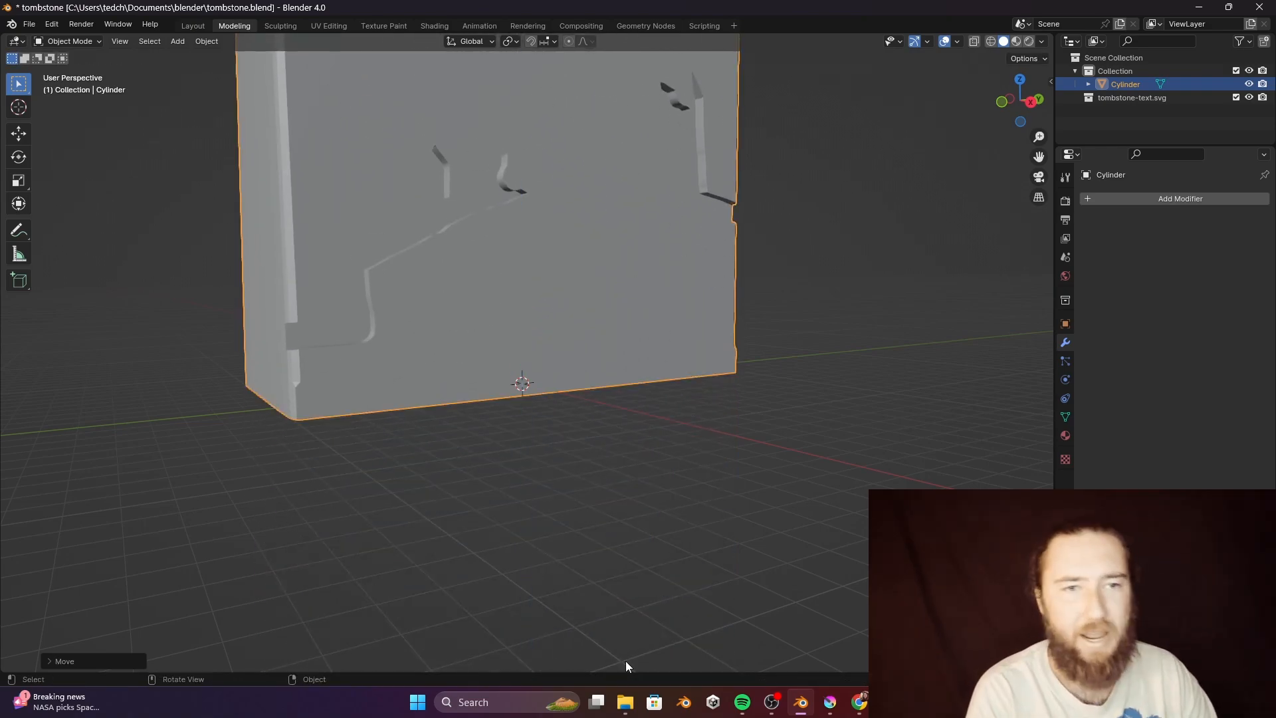
Scale the gravestone by a factor of 5 from its original size and raise it about 8 m along Z to ground level.
{"action": "scroll", "coordinate": [625, 662], "scroll_direction": "down", "scroll_amount": 2}
{"action": "scroll", "coordinate": [621, 492], "scroll_direction": "down", "scroll_amount": 3}
{"action": "middle_click_drag", "start_coordinate": [617, 459], "coordinate": [557, 430]}
{"action": "scroll", "coordinate": [606, 542], "scroll_direction": "down", "scroll_amount": 6}
{"action": "scroll", "coordinate": [592, 543], "scroll_direction": "up", "scroll_amount": 4}
{"action": "key", "text": "s"}
{"action": "key", "text": "5"}
{"action": "left_click", "coordinate": [558, 430]}
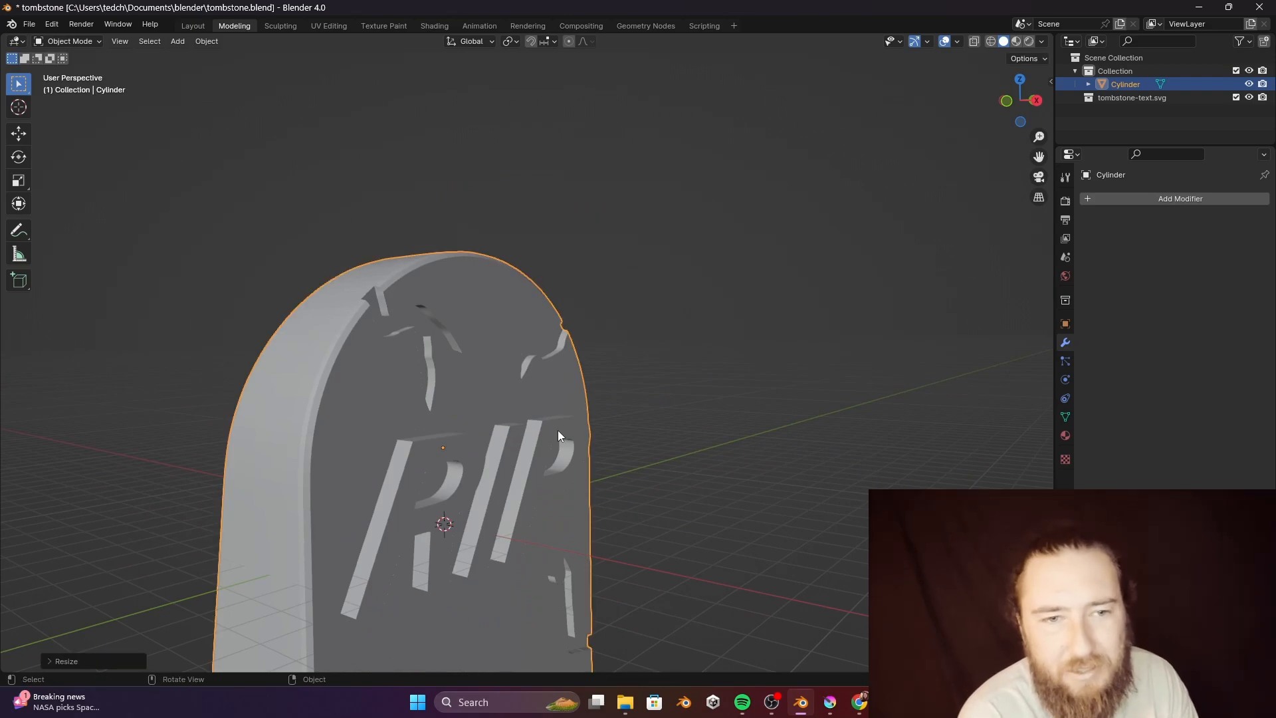
{"action": "key", "text": "g"}
{"action": "key", "text": "z"}
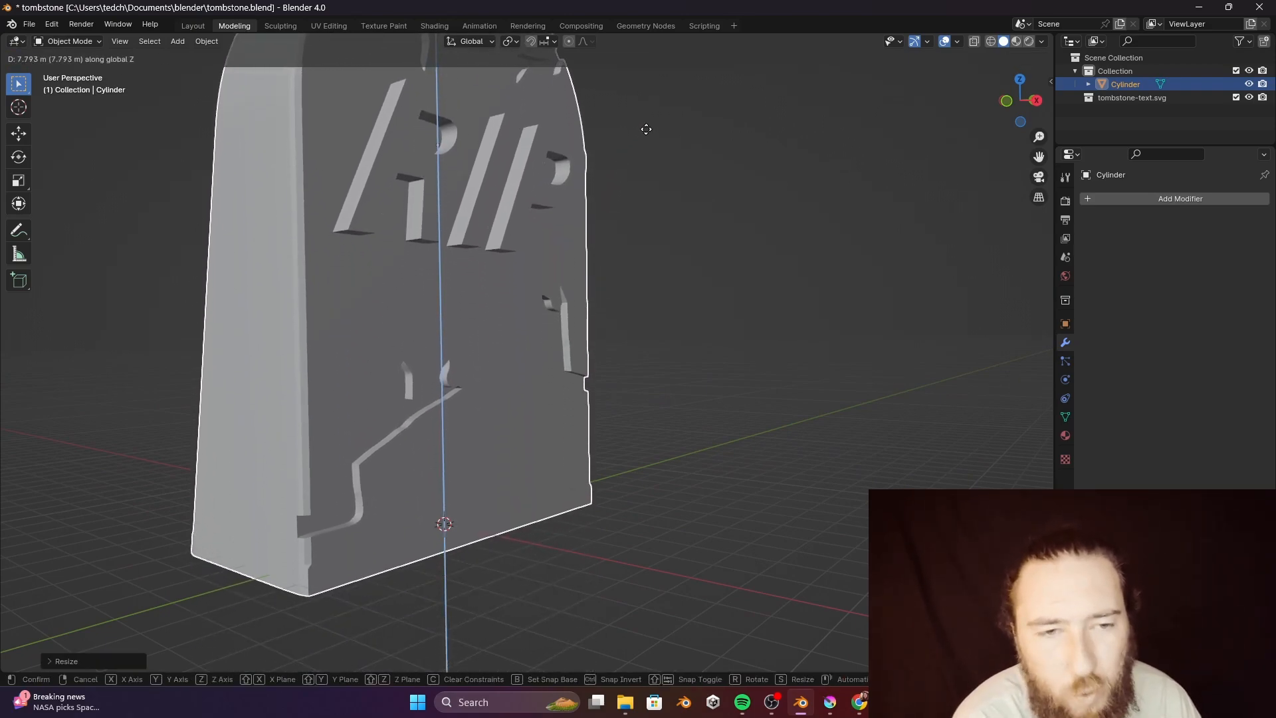
{"action": "left_click", "coordinate": [656, 126]}
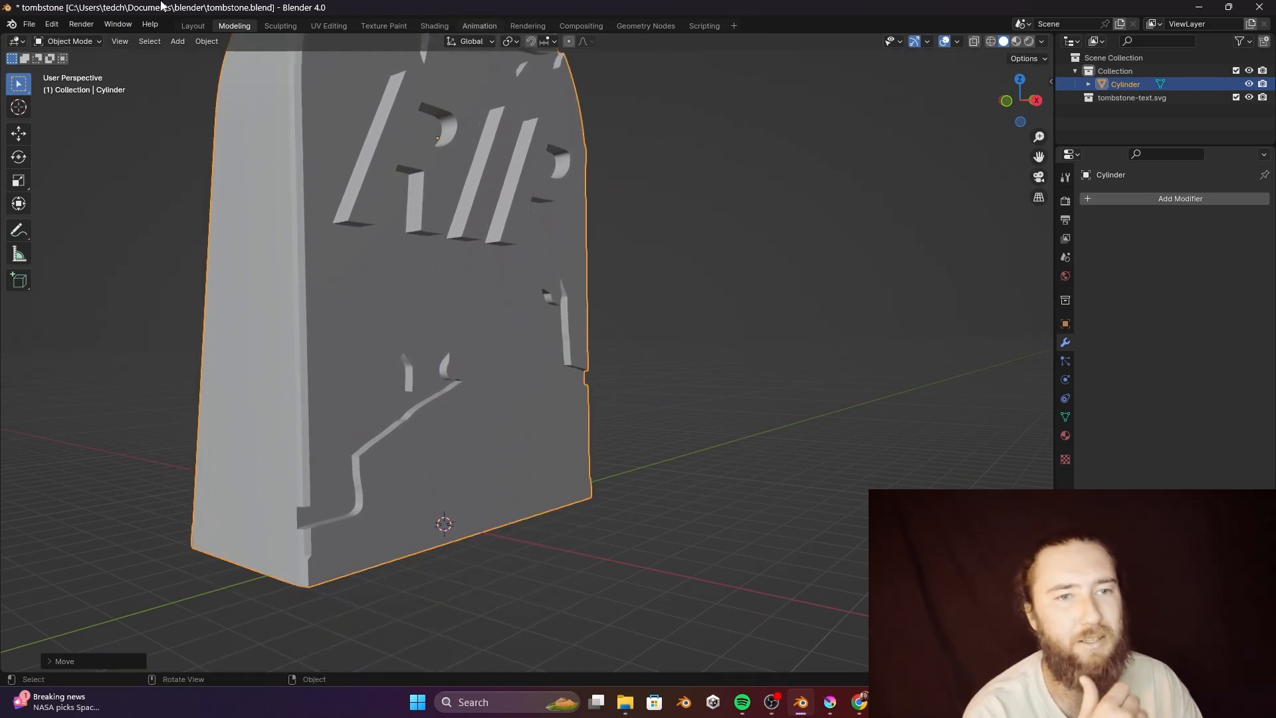
Save the project and export the enlarged gravestone as STL, overwriting tombstone.stl in the Cura projects folder.
{"action": "key", "text": "ctrl+s"}
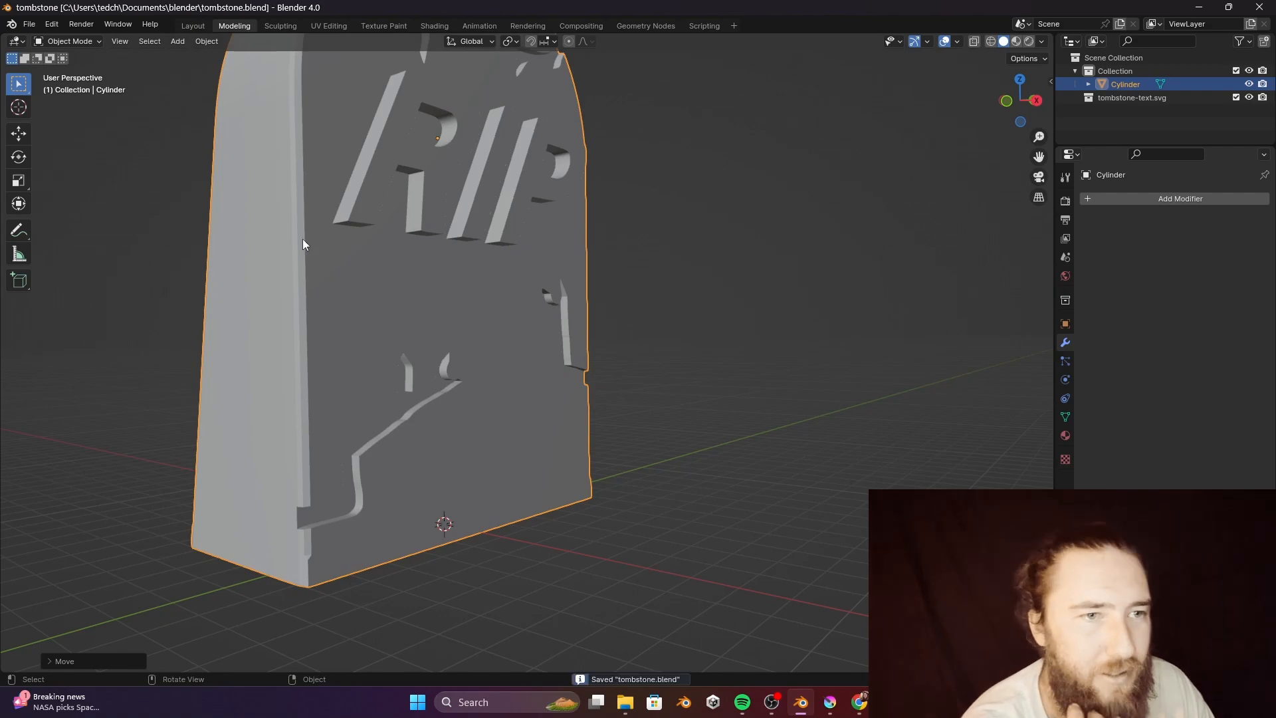
{"action": "left_click", "coordinate": [29, 24]}
{"action": "mouse_move", "coordinate": [95, 228]}
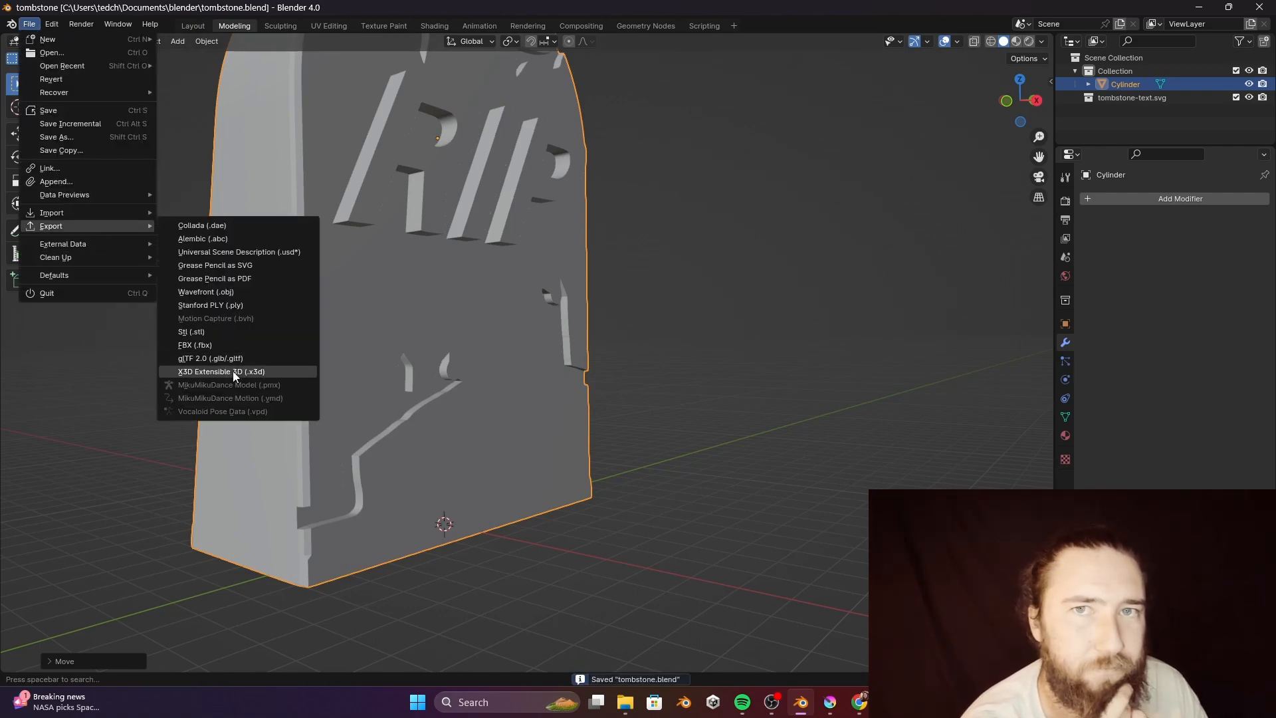
{"action": "left_click", "coordinate": [236, 332]}
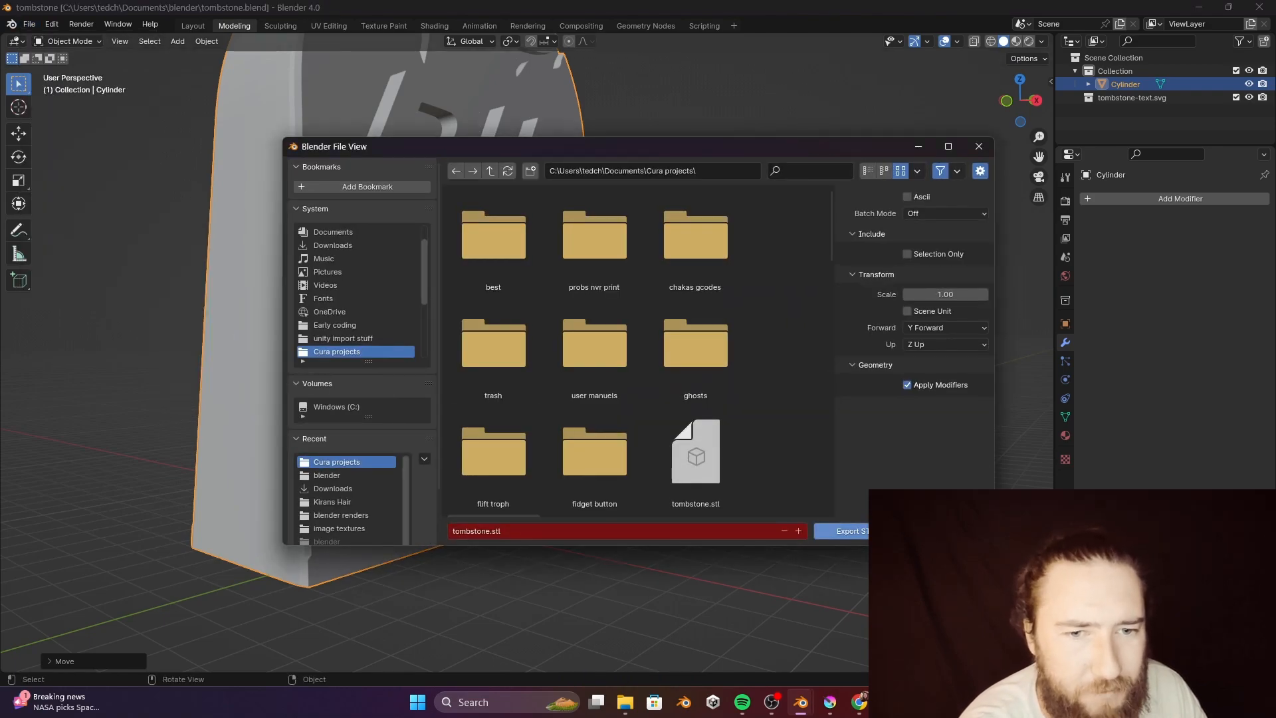
{"action": "left_click", "coordinate": [857, 531]}
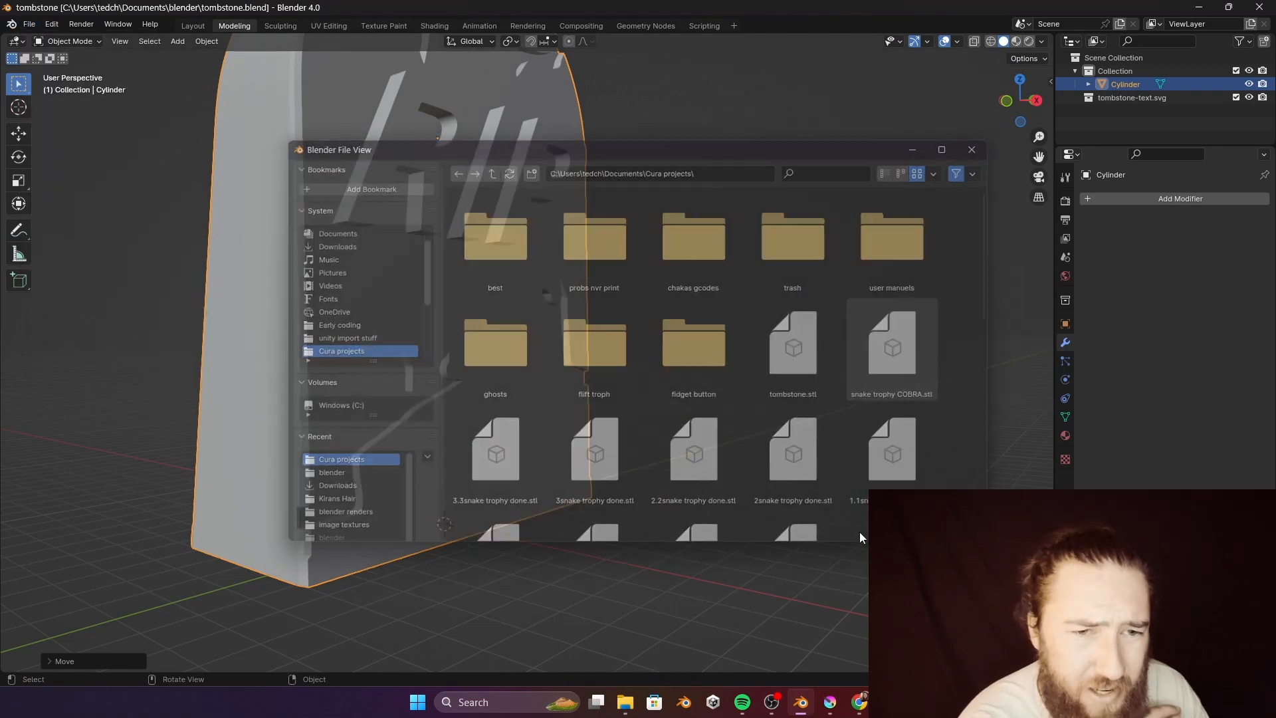
Deselect the gravestone, inspect it from the front with X-ray on and off, and save the project again.
{"action": "middle_click_drag", "start_coordinate": [858, 552], "coordinate": [765, 444]}
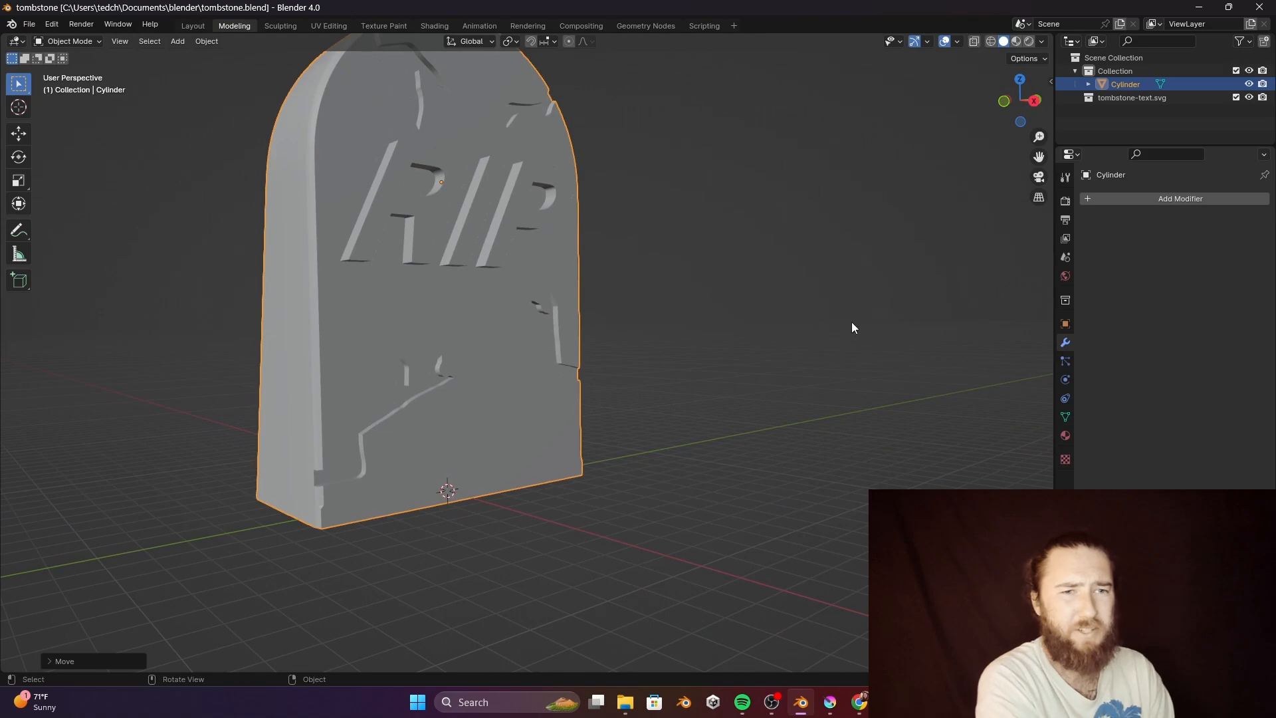
{"action": "middle_click_drag", "start_coordinate": [841, 310], "coordinate": [749, 322], "text": "shift"}
{"action": "left_click", "coordinate": [828, 366]}
{"action": "key", "text": "alt+z"}
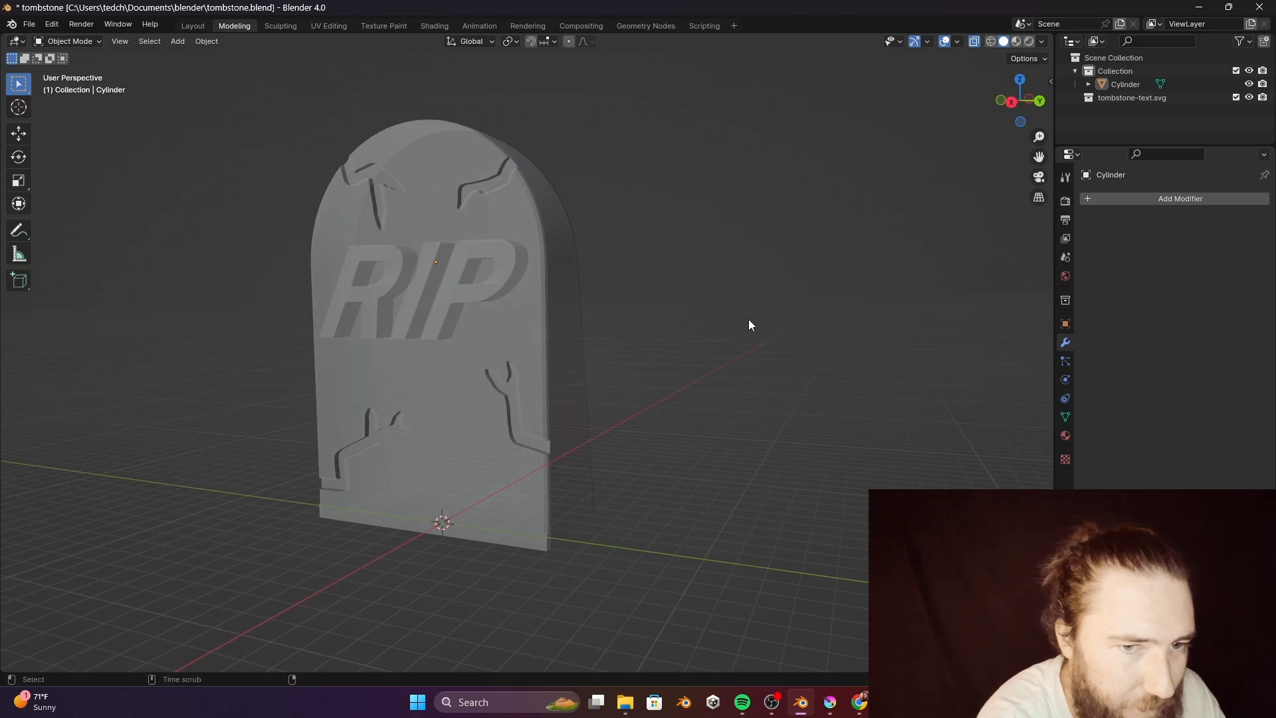
{"action": "key", "text": "alt+z"}
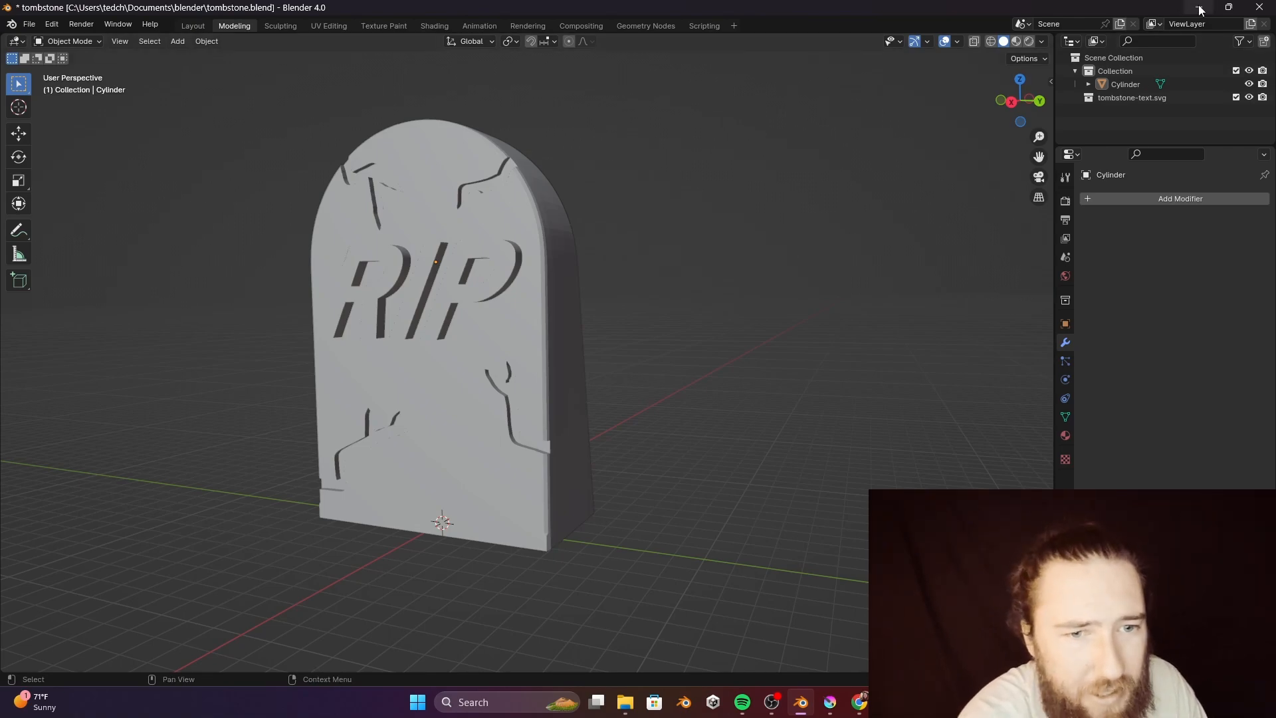
{"action": "key", "text": "ctrl+s"}
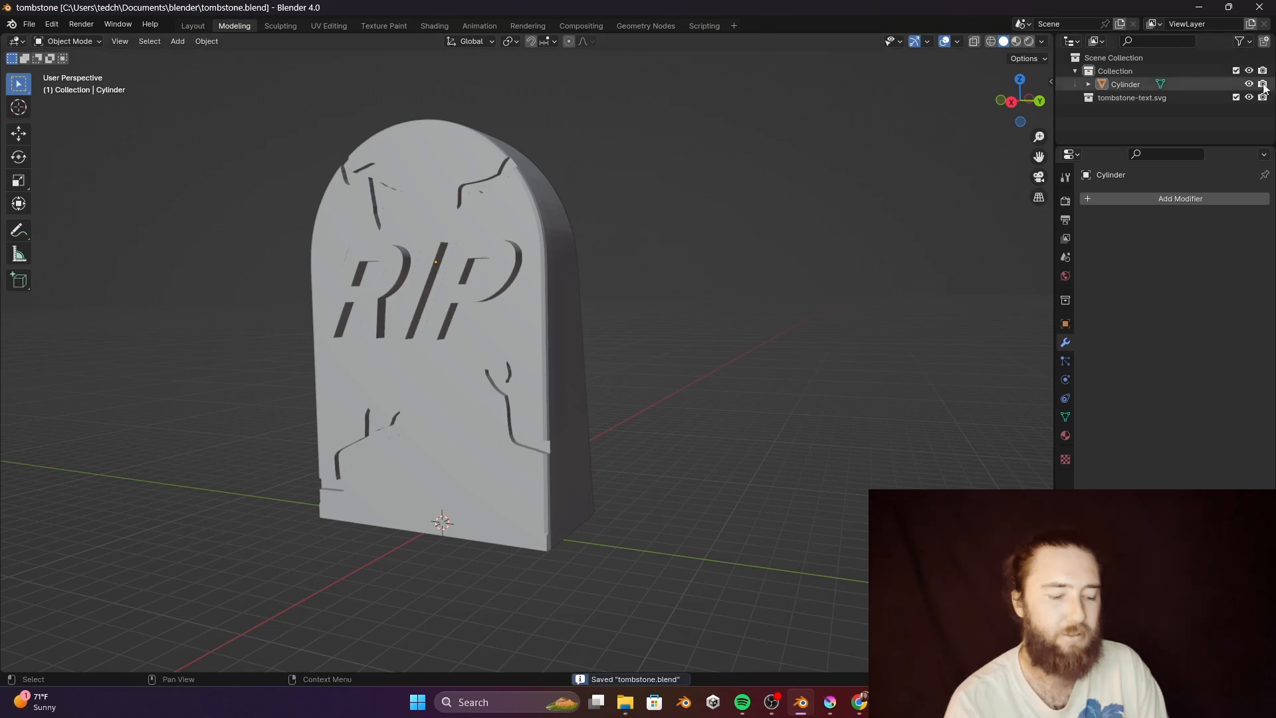
Close Blender and the browser, and minimize OBS to reach the desktop.
{"action": "left_click", "coordinate": [1260, 7]}
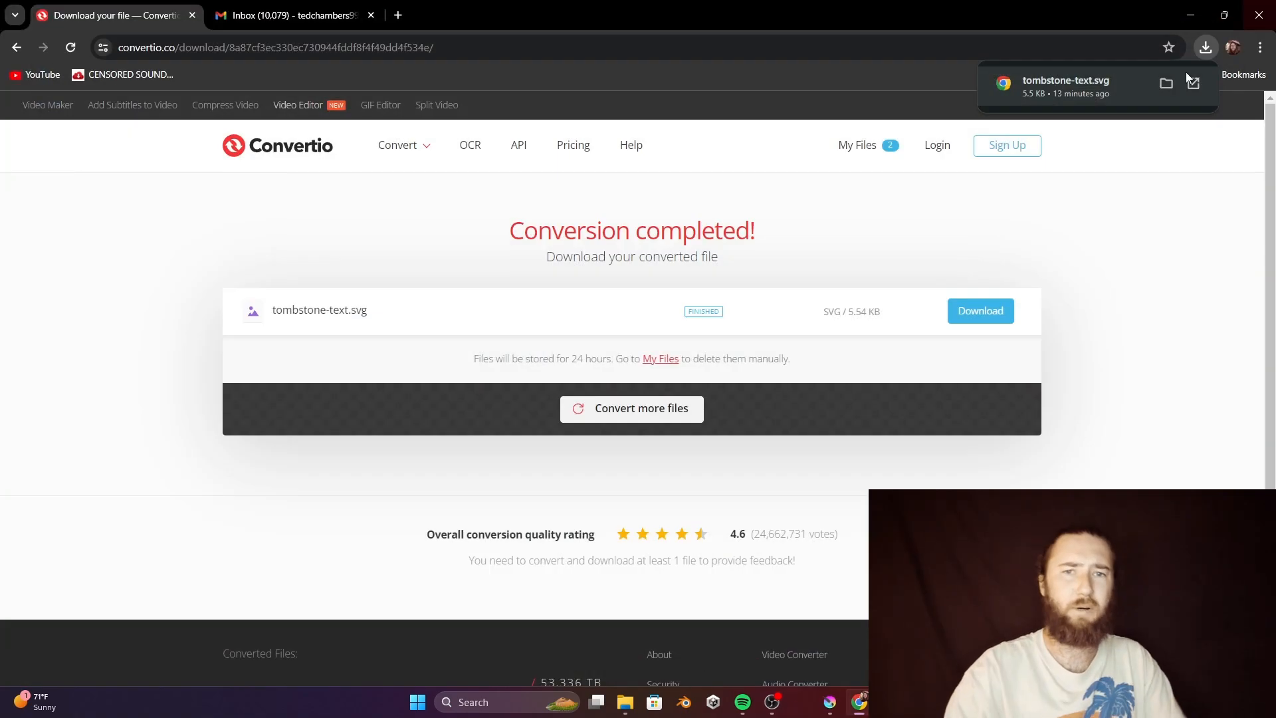
{"action": "left_click", "coordinate": [1261, 13]}
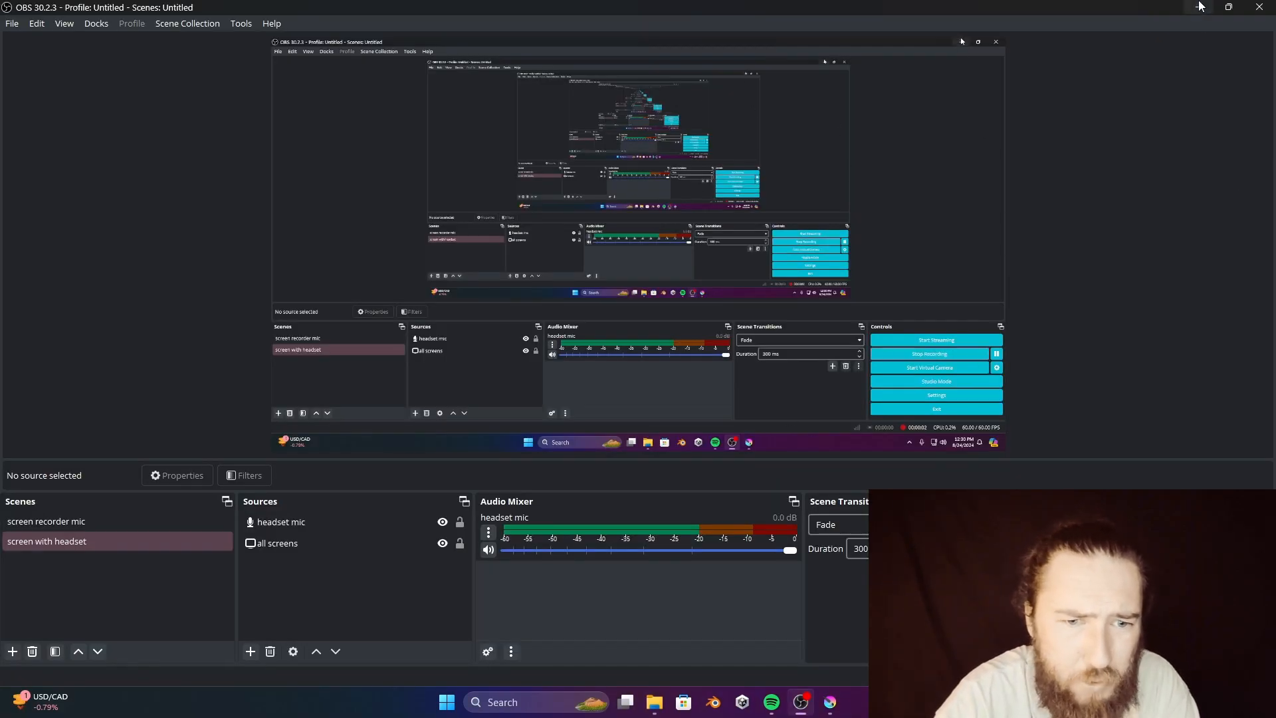
{"action": "left_click", "coordinate": [1199, 7]}
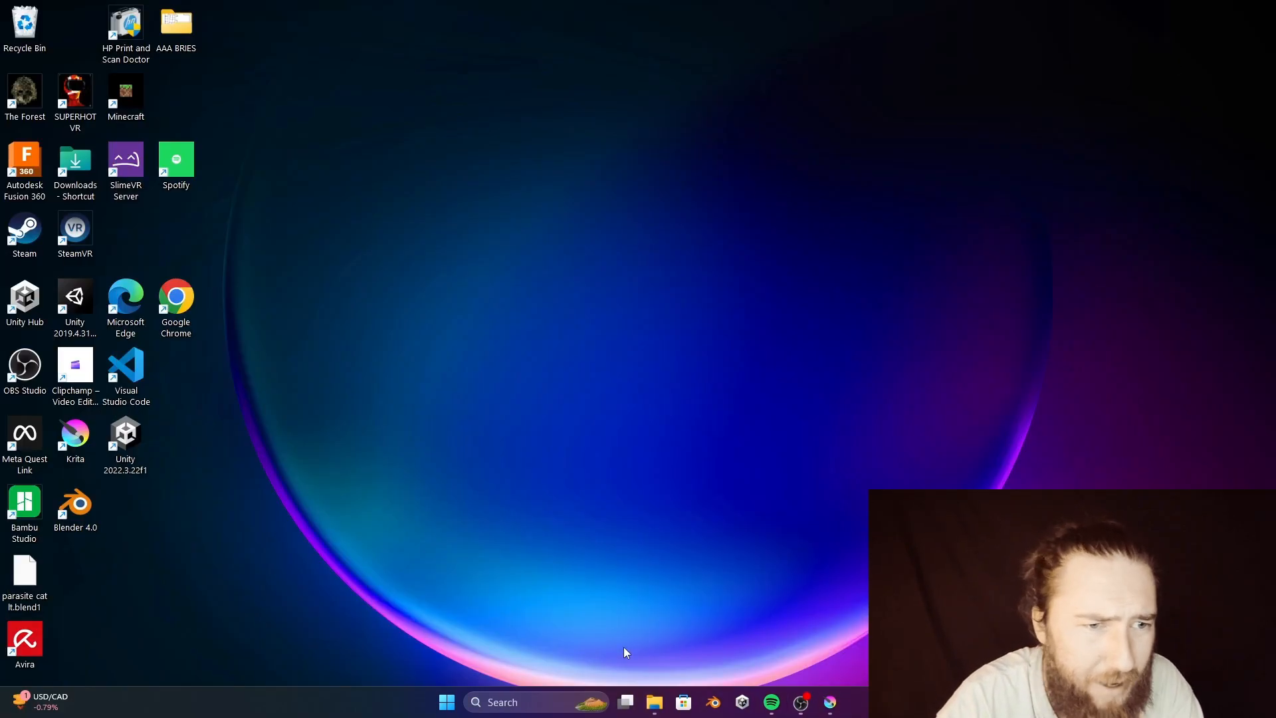
Launch Bambu Studio, locate the tombstone STL in the Cura projects folder, and minimize the file browser.
{"action": "double_click", "coordinate": [27, 505]}
{"action": "left_click", "coordinate": [656, 703]}
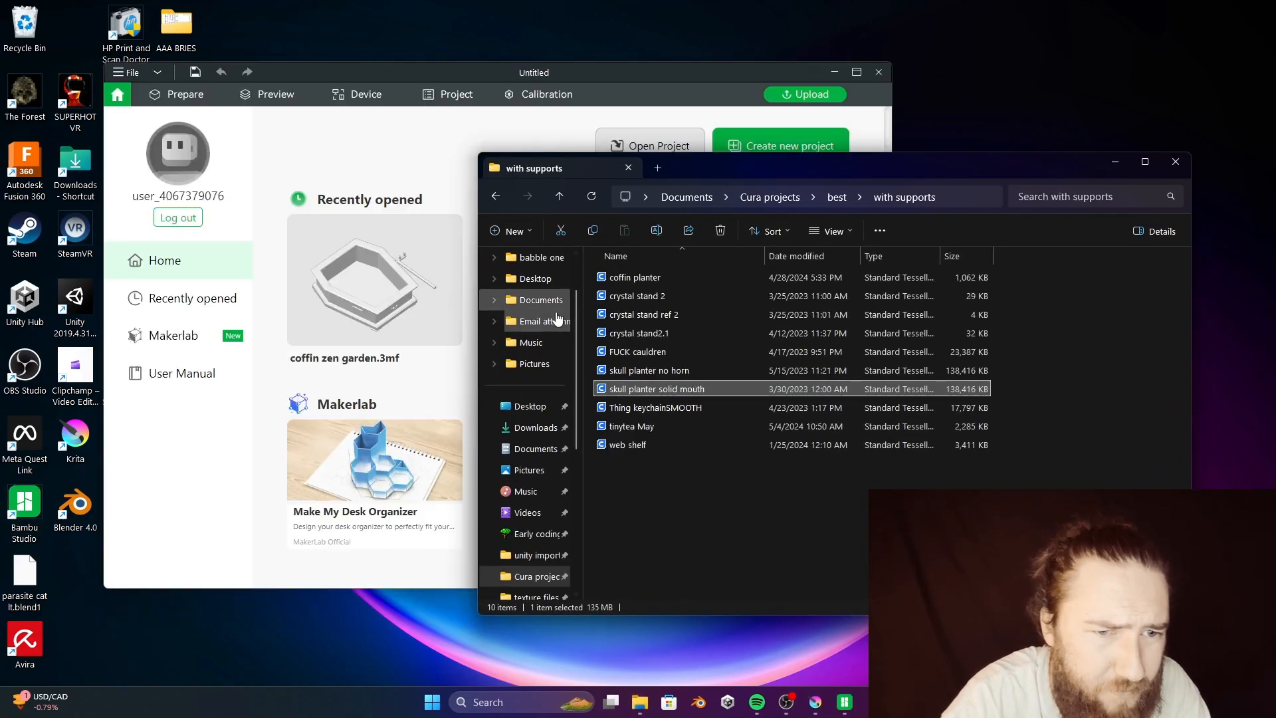
{"action": "scroll", "coordinate": [530, 594], "scroll_direction": "down", "scroll_amount": 1}
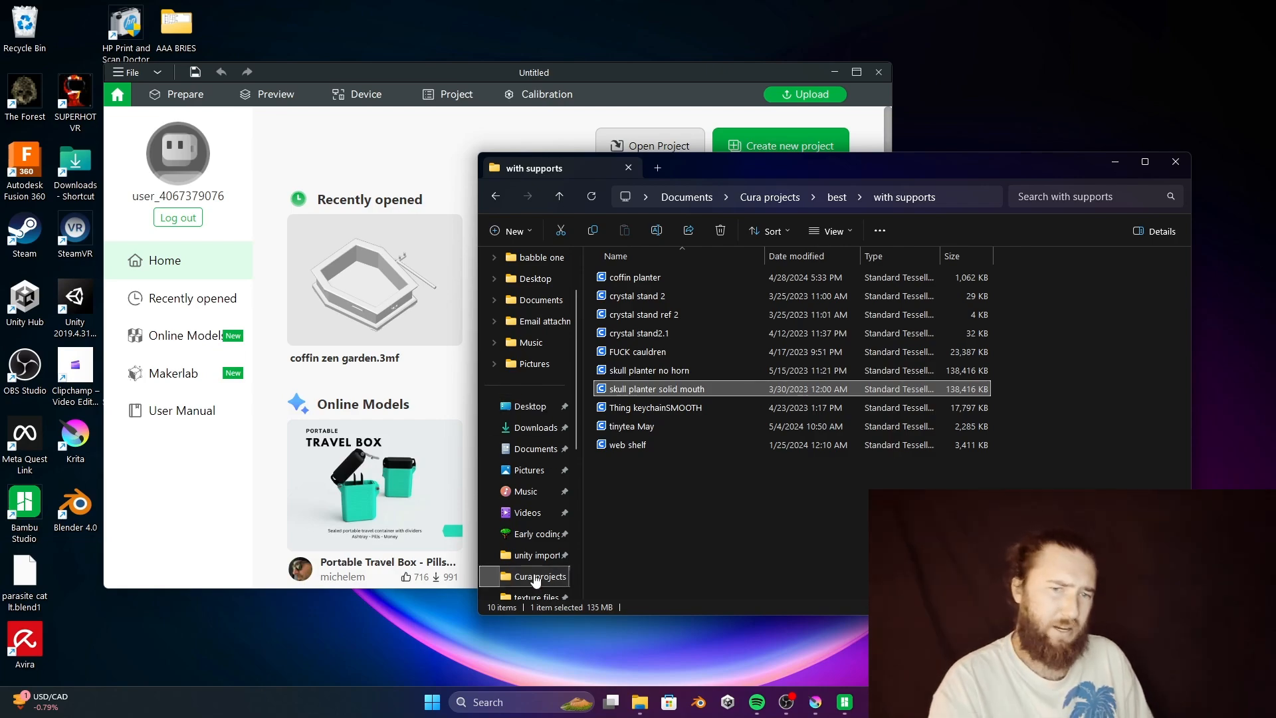
{"action": "left_click", "coordinate": [532, 555]}
{"action": "scroll", "coordinate": [729, 448], "scroll_direction": "down", "scroll_amount": 6}
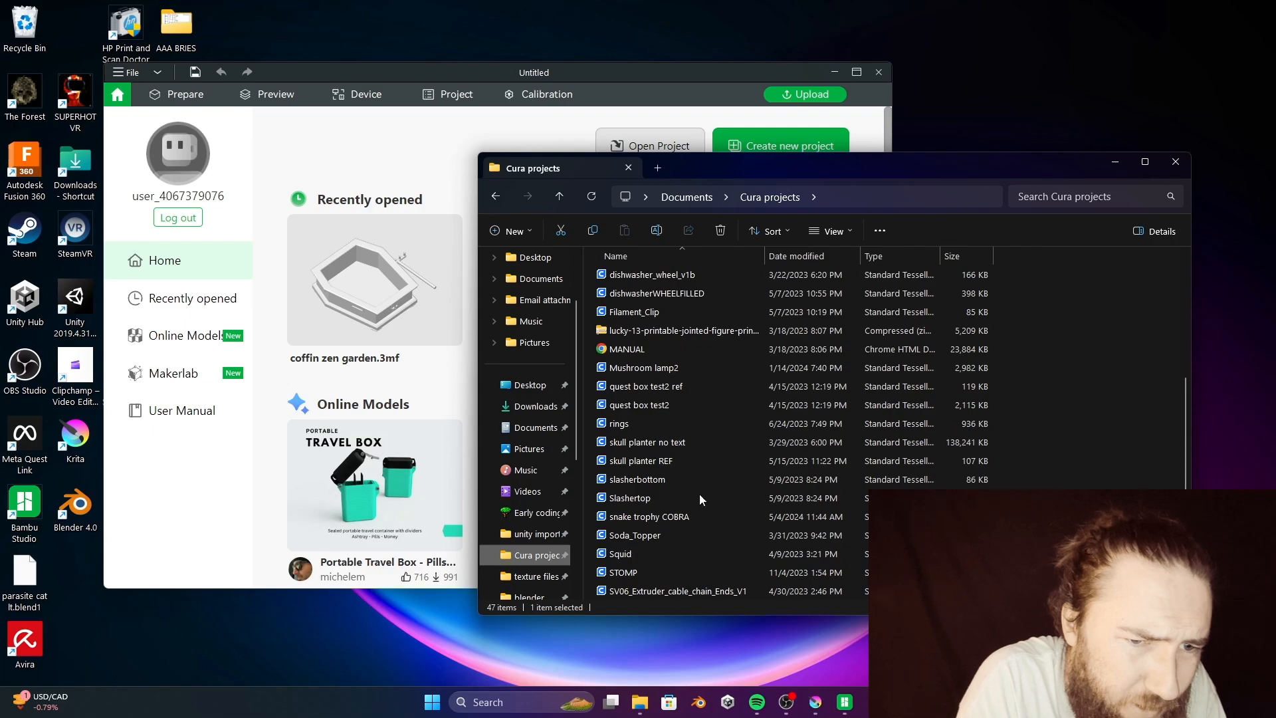
{"action": "scroll", "coordinate": [689, 516], "scroll_direction": "down", "scroll_amount": 1}
{"action": "scroll", "coordinate": [687, 518], "scroll_direction": "down", "scroll_amount": 2}
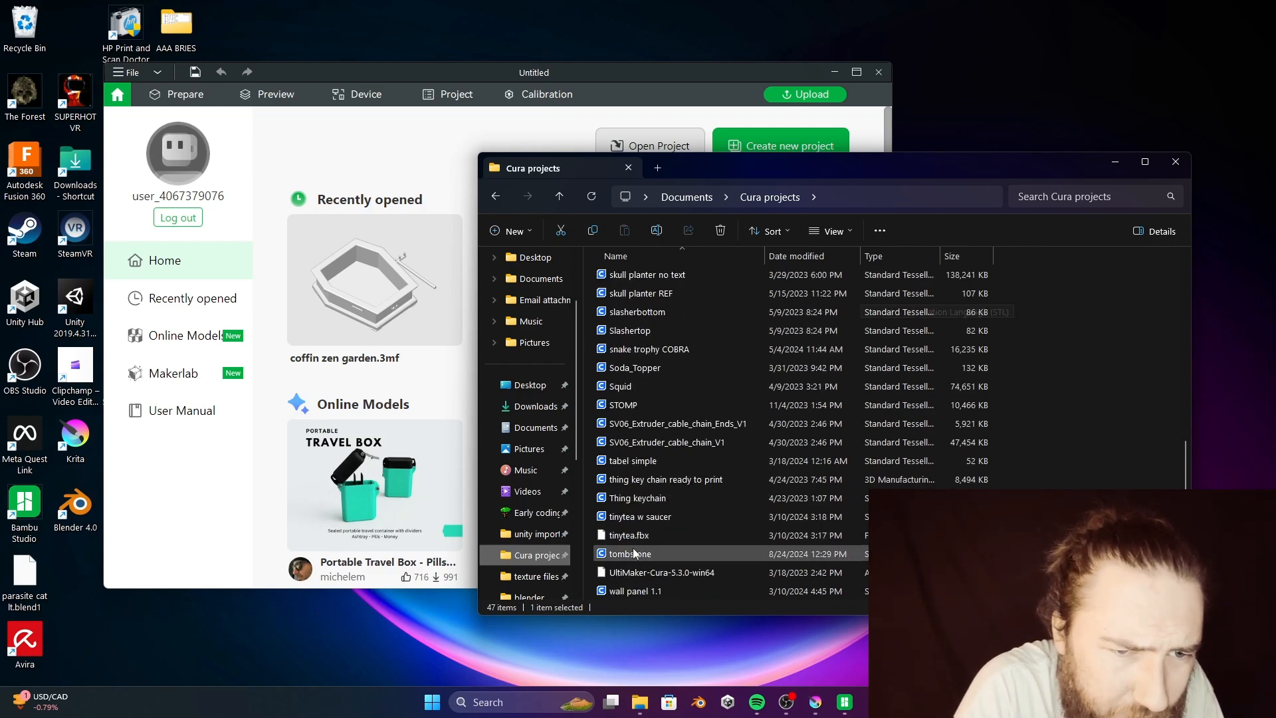
{"action": "scroll", "coordinate": [681, 511], "scroll_direction": "up", "scroll_amount": 2}
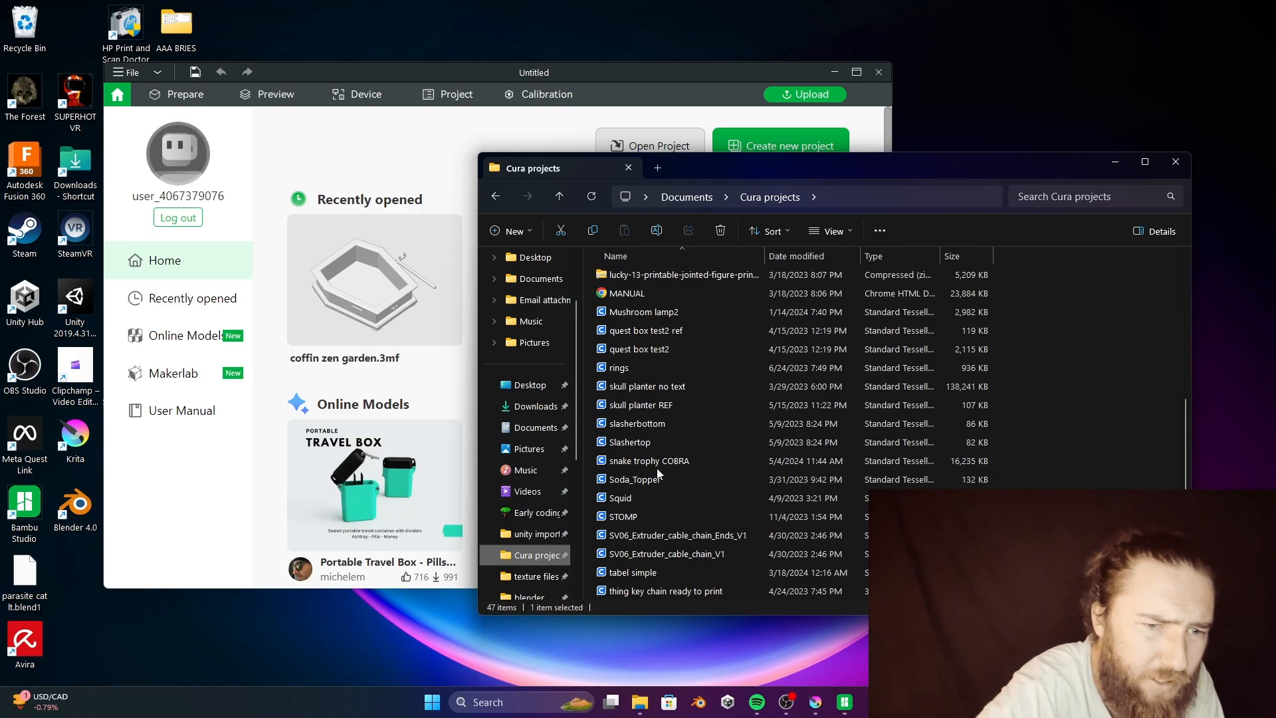
{"action": "scroll", "coordinate": [659, 581], "scroll_direction": "down", "scroll_amount": 1}
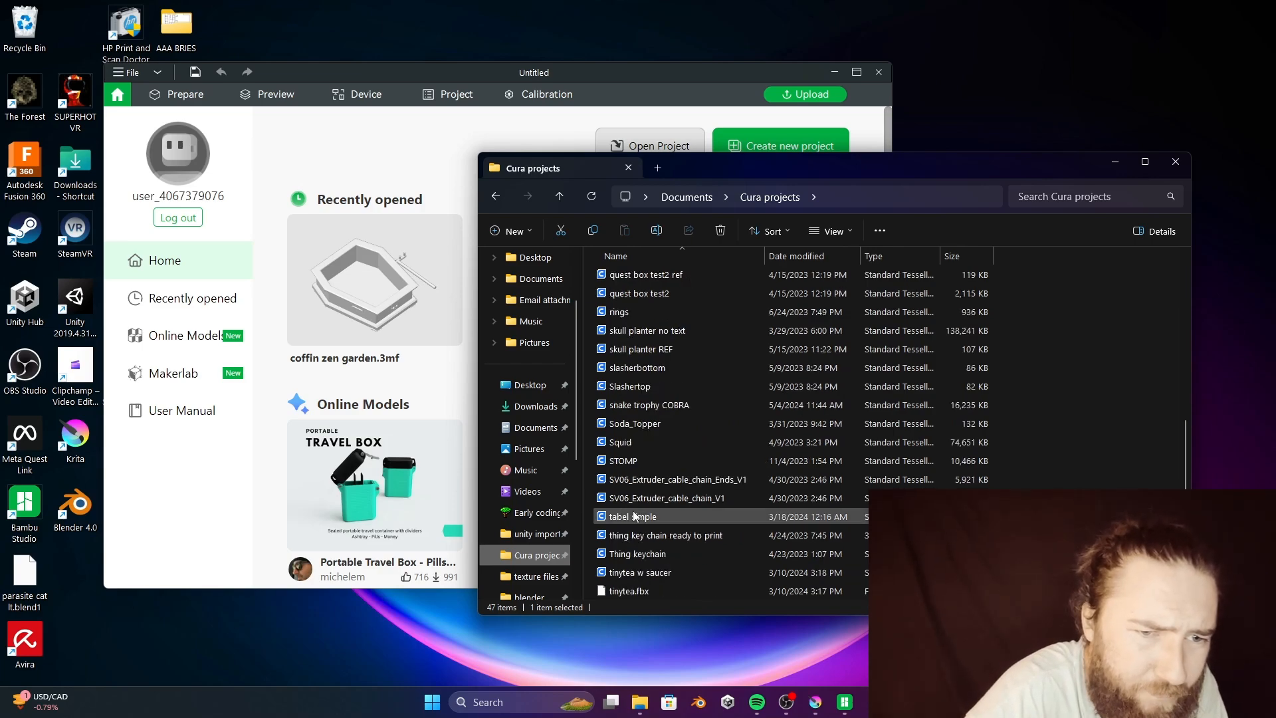
{"action": "scroll", "coordinate": [659, 545], "scroll_direction": "down", "scroll_amount": 1}
{"action": "scroll", "coordinate": [636, 578], "scroll_direction": "down", "scroll_amount": 1}
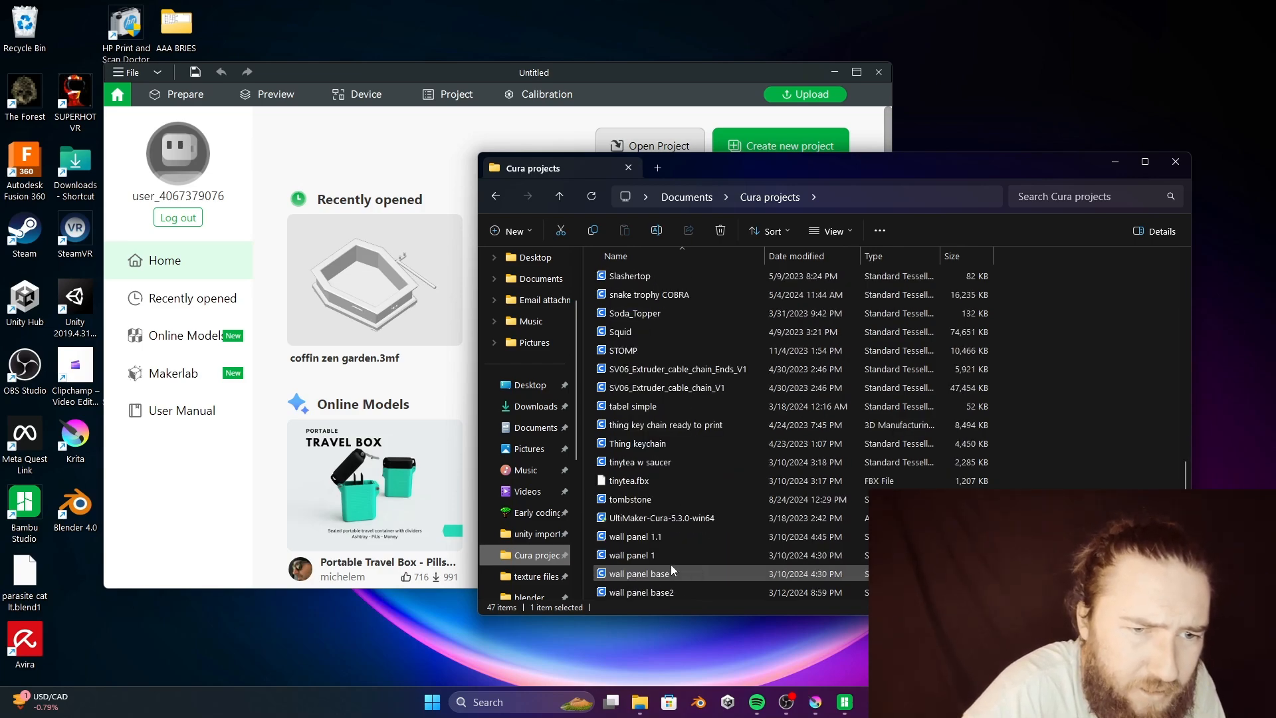
{"action": "left_click", "coordinate": [1113, 160]}
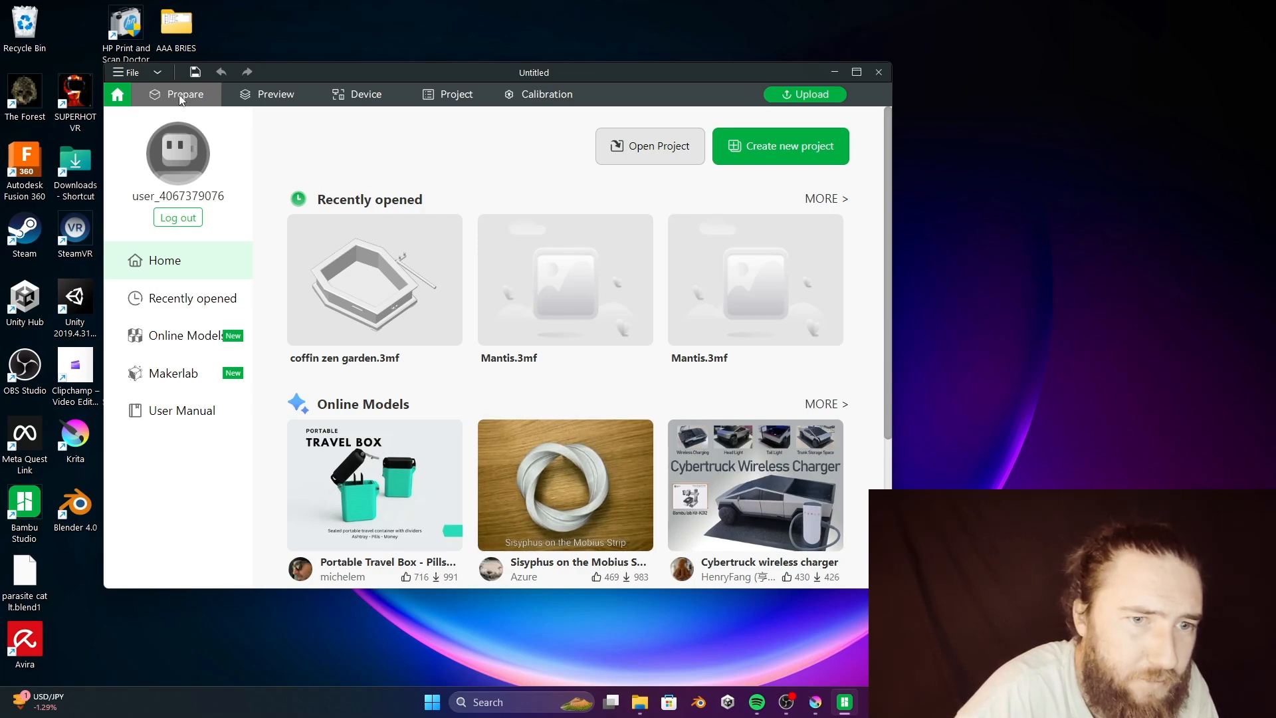
Import tombstone.stl from the Cura projects folder onto the empty build plate and dismiss the configuration update notice.
{"action": "left_click", "coordinate": [180, 99]}
{"action": "scroll", "coordinate": [594, 367], "scroll_direction": "up", "scroll_amount": 5}
{"action": "middle_click_drag", "start_coordinate": [592, 352], "coordinate": [569, 371]}
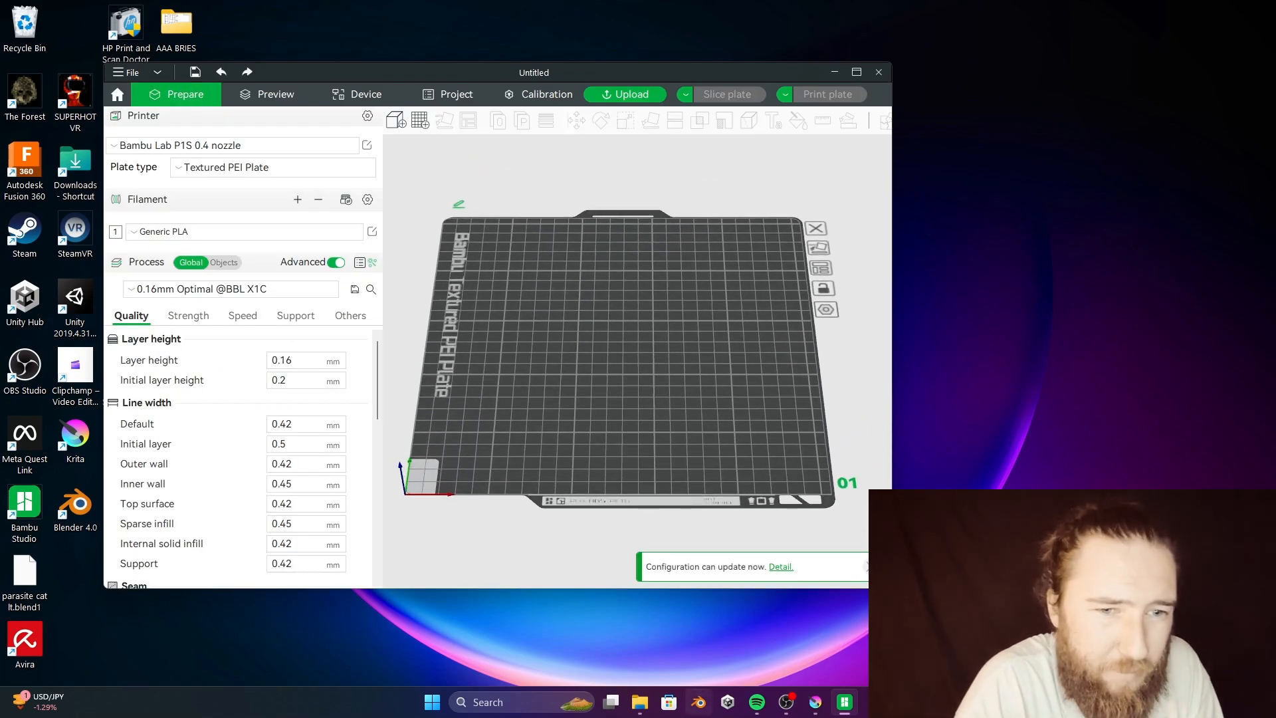
{"action": "mouse_move", "coordinate": [845, 702]}
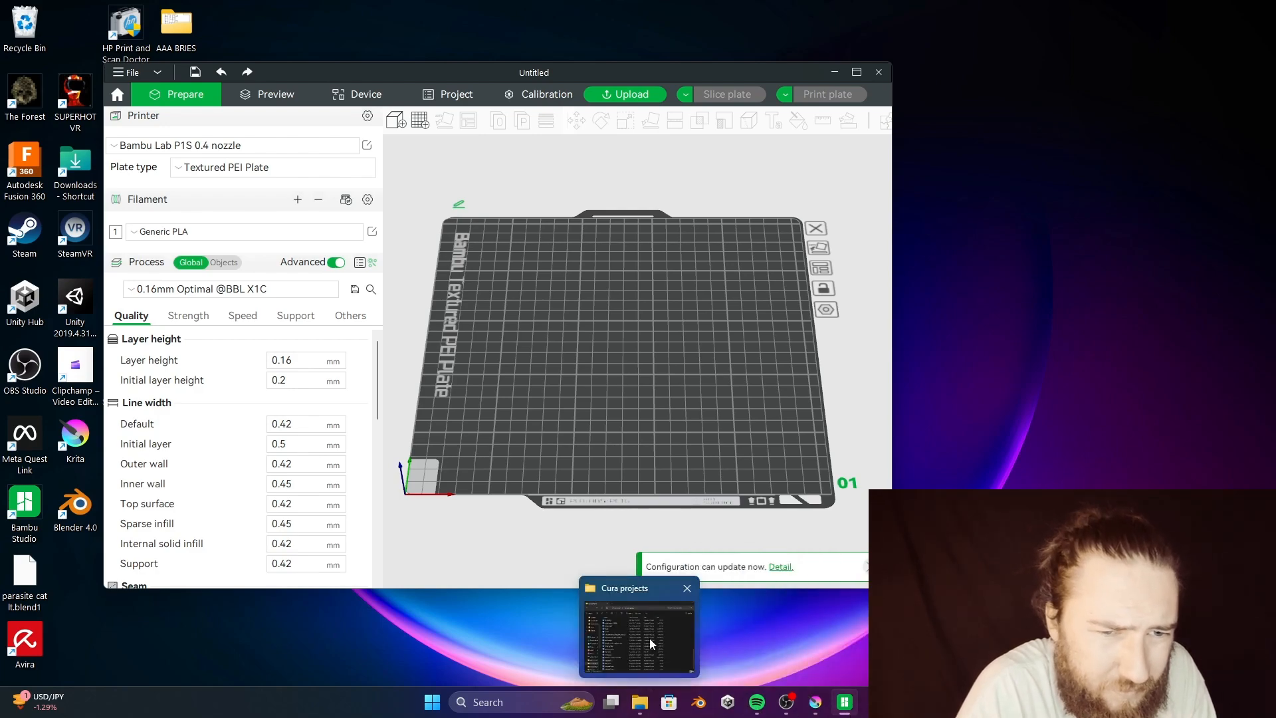
{"action": "left_click", "coordinate": [639, 638]}
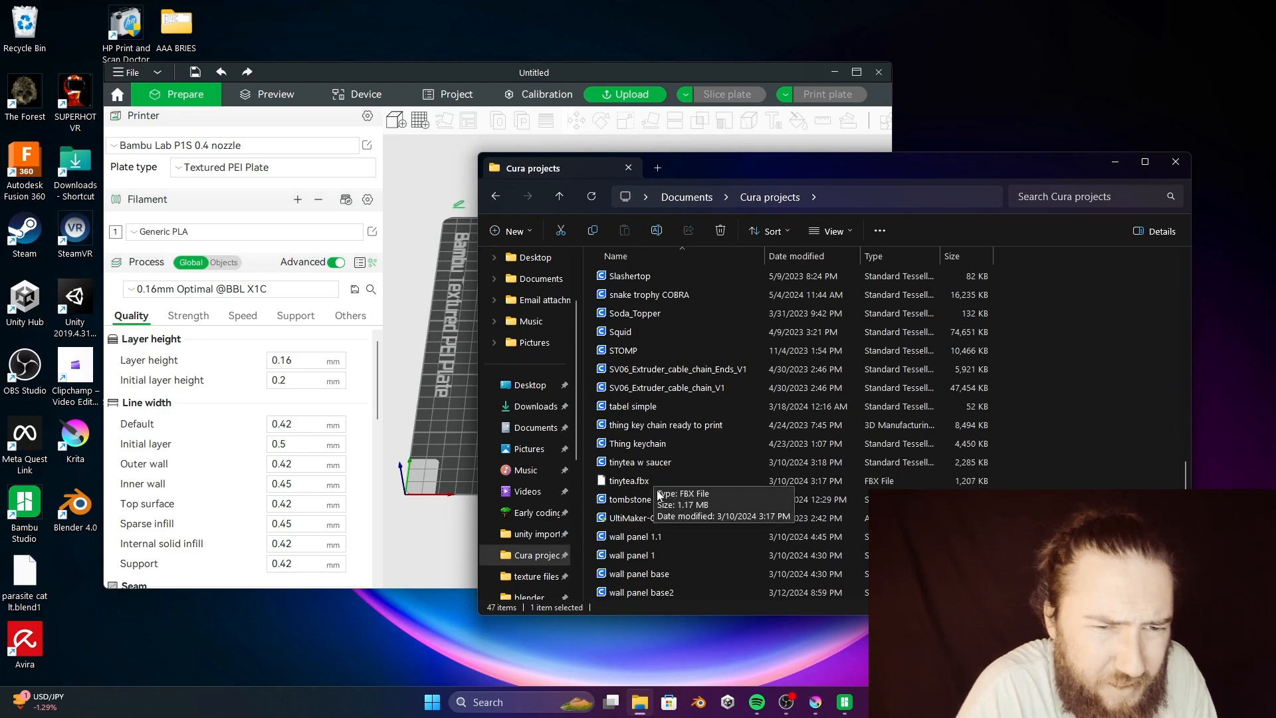
{"action": "left_click", "coordinate": [639, 500]}
{"action": "left_click_drag", "start_coordinate": [639, 500], "coordinate": [455, 354]}
{"action": "scroll", "coordinate": [678, 393], "scroll_direction": "up", "scroll_amount": 8}
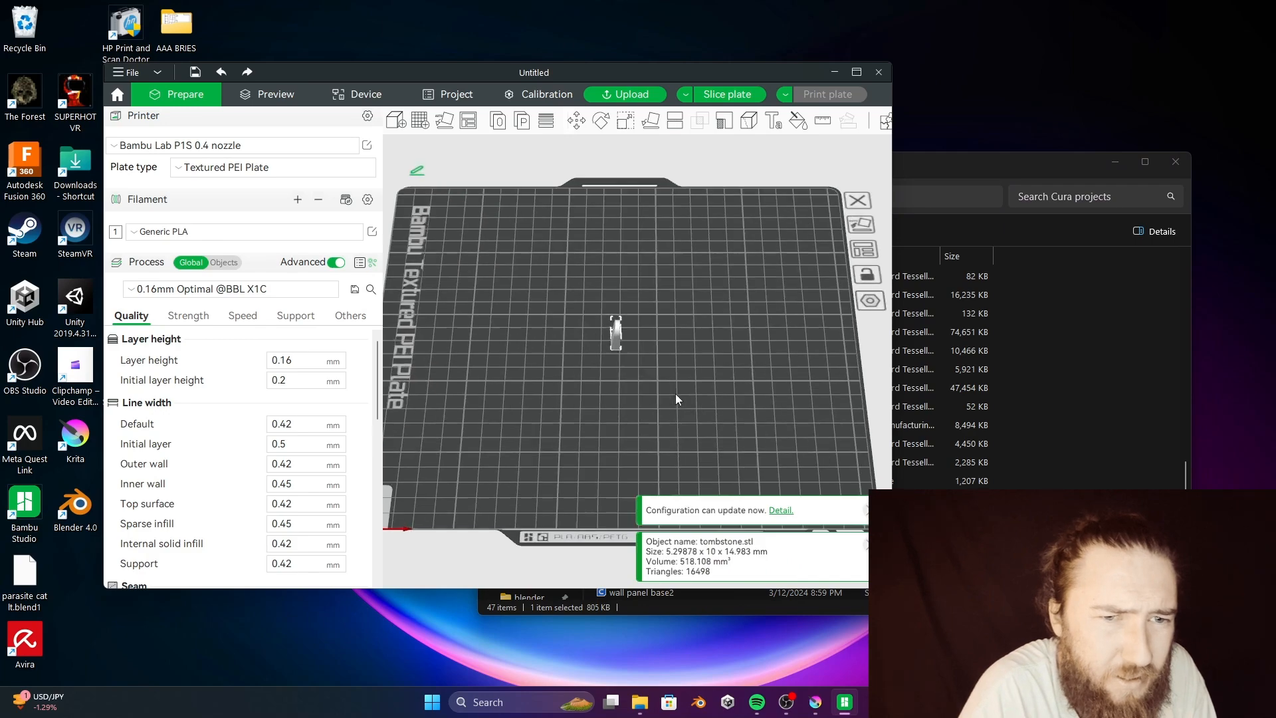
{"action": "middle_click_drag", "start_coordinate": [626, 332], "coordinate": [745, 387]}
{"action": "left_click", "coordinate": [869, 511]}
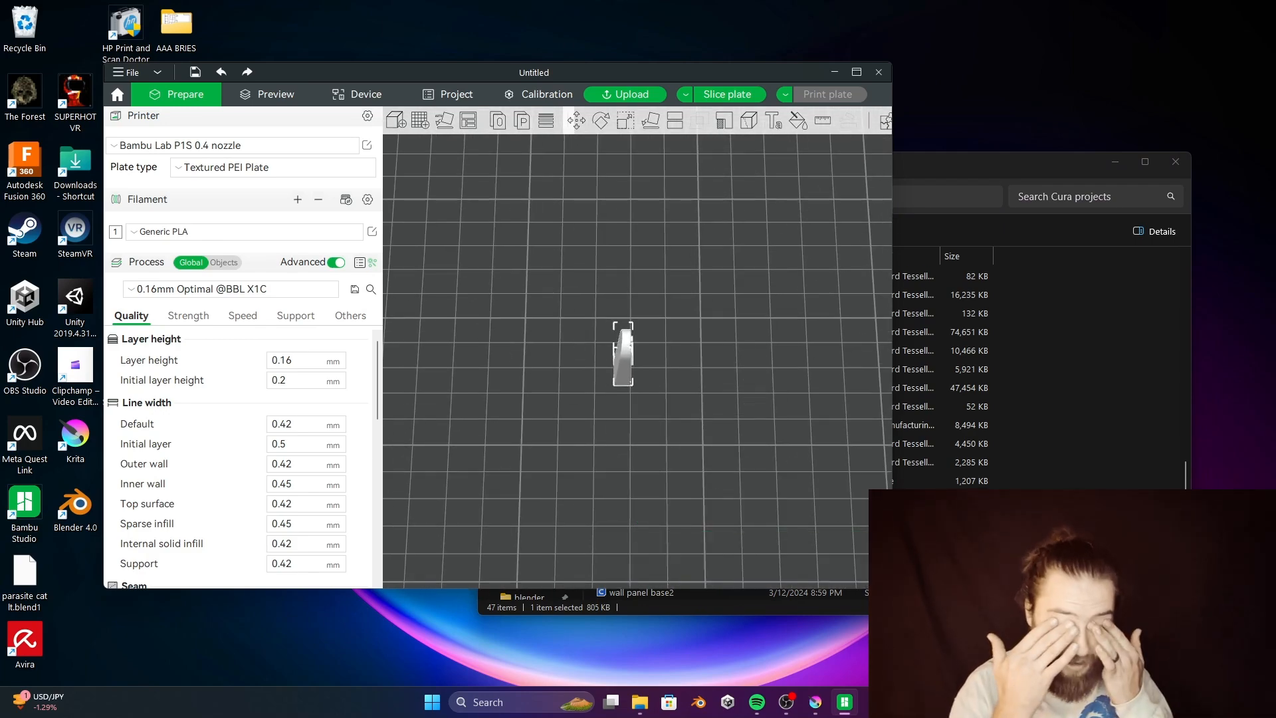
Scale the tombstone uniformly to a Y size of 54 mm.
{"action": "middle_click_drag", "start_coordinate": [776, 428], "coordinate": [759, 409]}
{"action": "left_click_drag", "start_coordinate": [759, 408], "coordinate": [689, 398]}
{"action": "scroll", "coordinate": [688, 397], "scroll_direction": "up", "scroll_amount": 3}
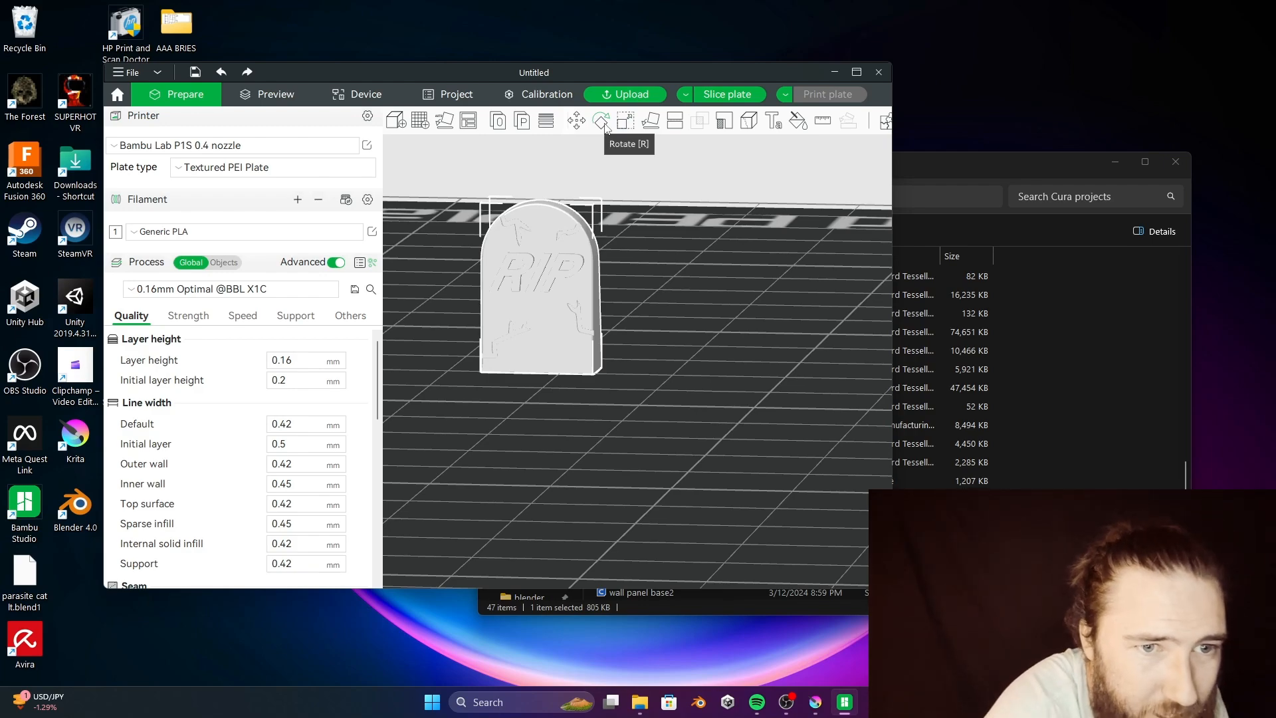
{"action": "left_click", "coordinate": [625, 121]}
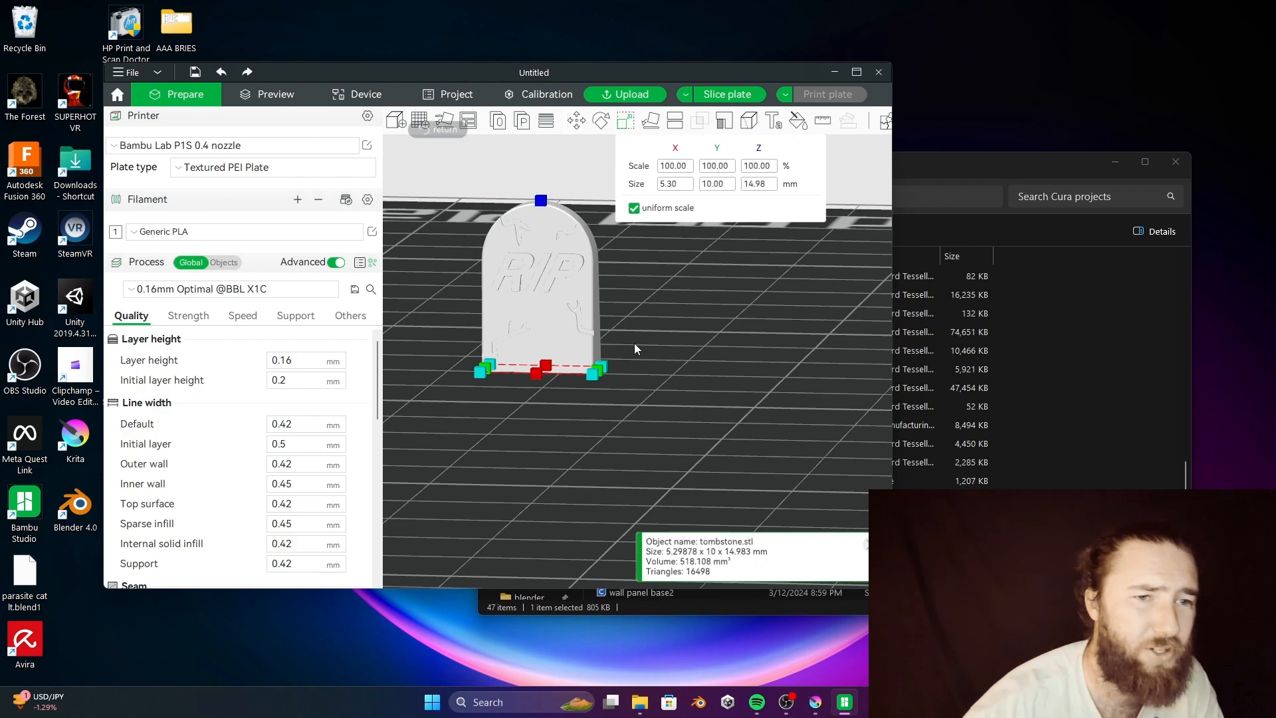
{"action": "left_click_drag", "start_coordinate": [719, 244], "coordinate": [726, 291]}
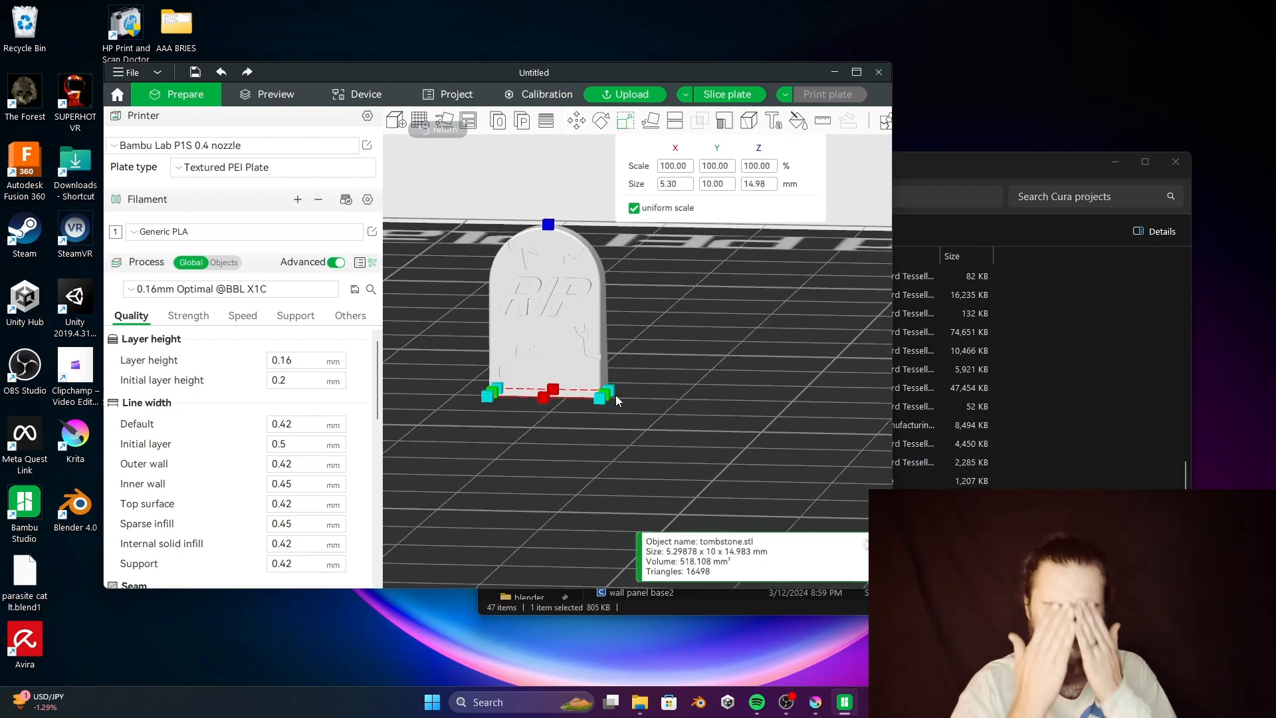
{"action": "left_click", "coordinate": [718, 185]}
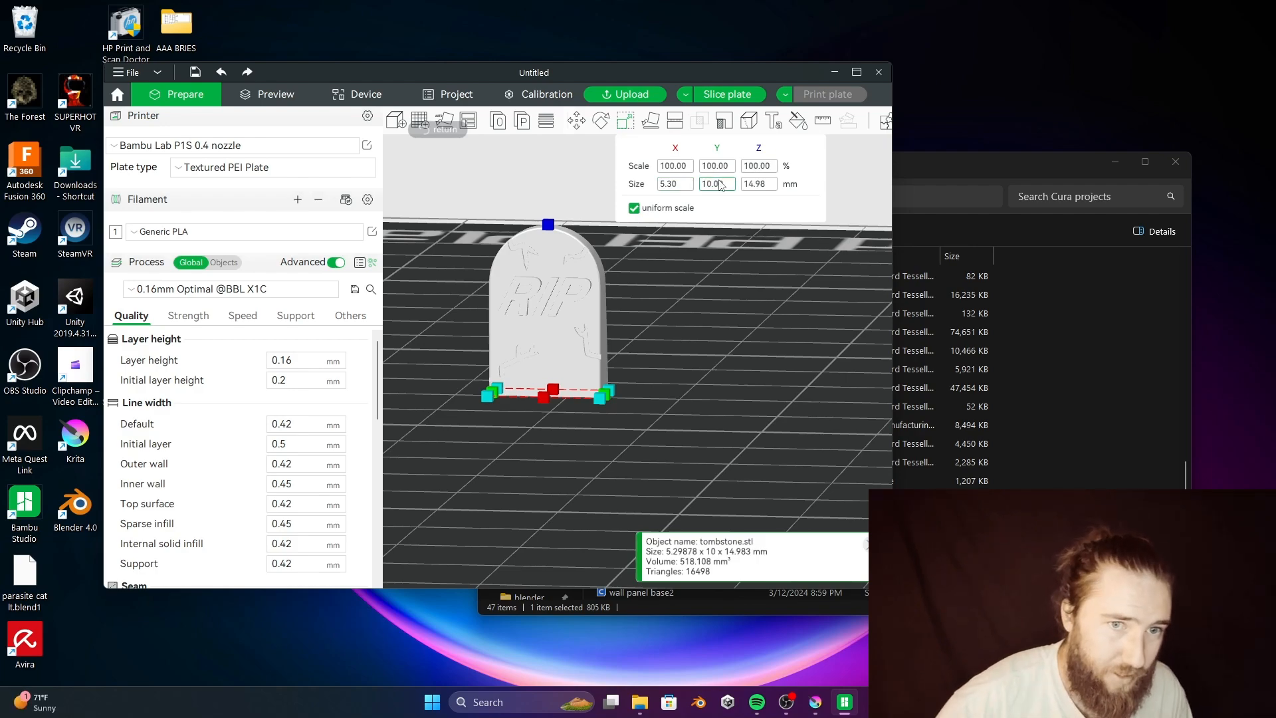
{"action": "double_click", "coordinate": [725, 185]}
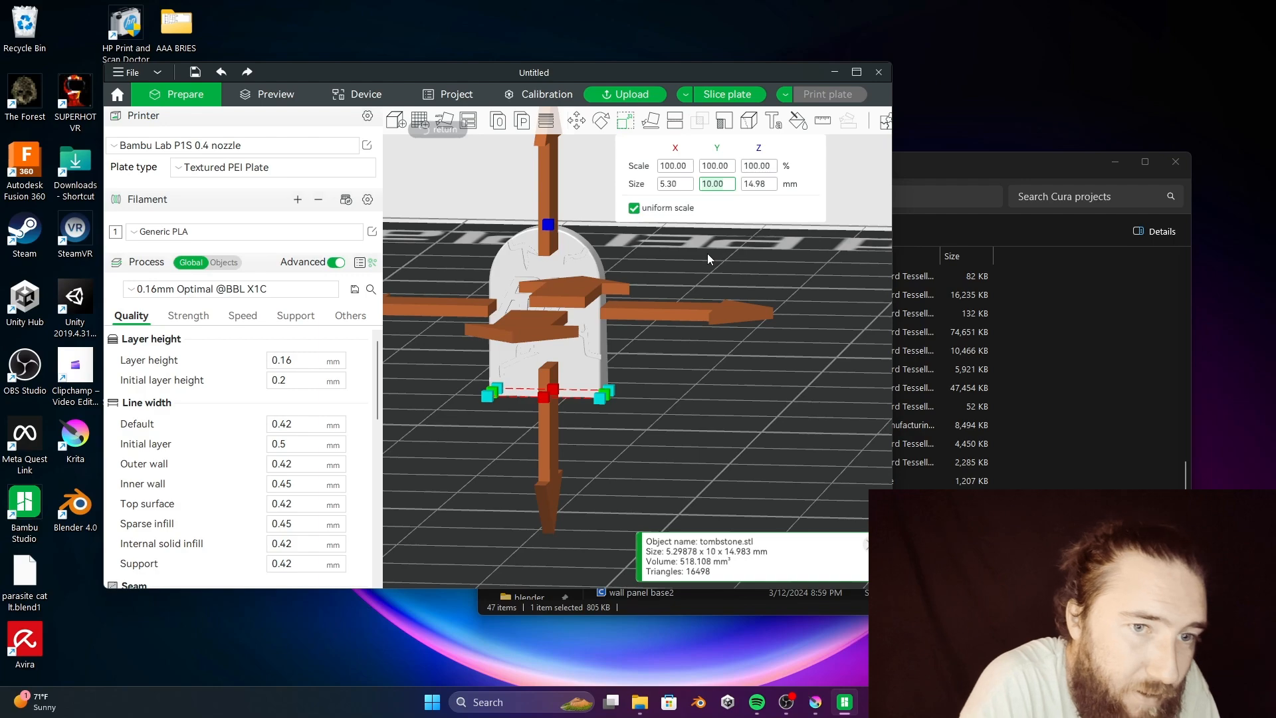
{"action": "type", "text": "54"}
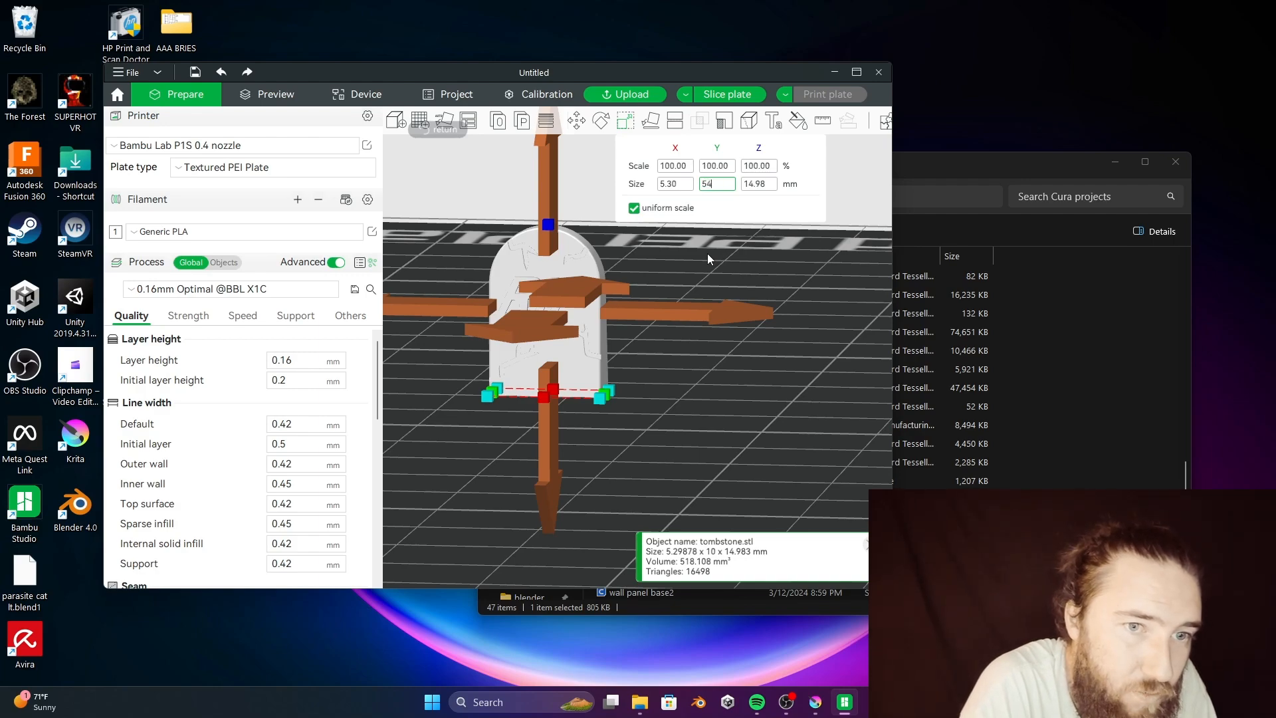
{"action": "key", "text": "Return"}
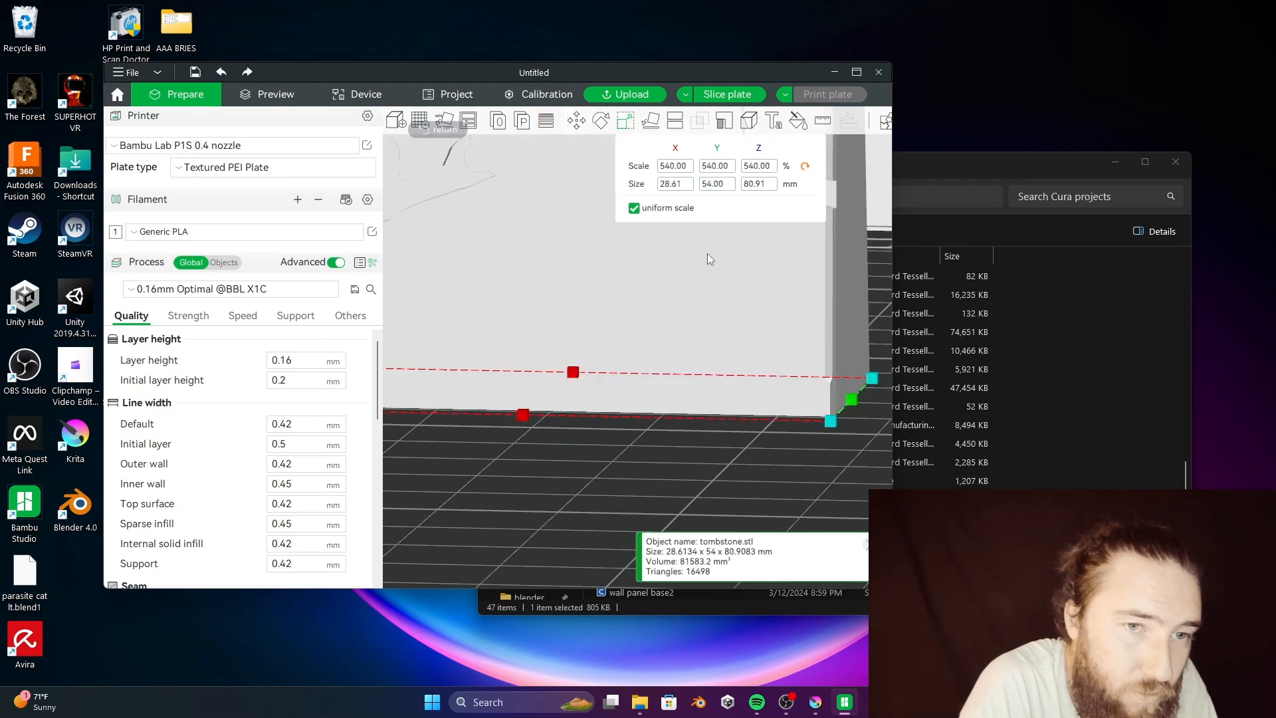
{"action": "scroll", "coordinate": [708, 253], "scroll_direction": "down", "scroll_amount": 5}
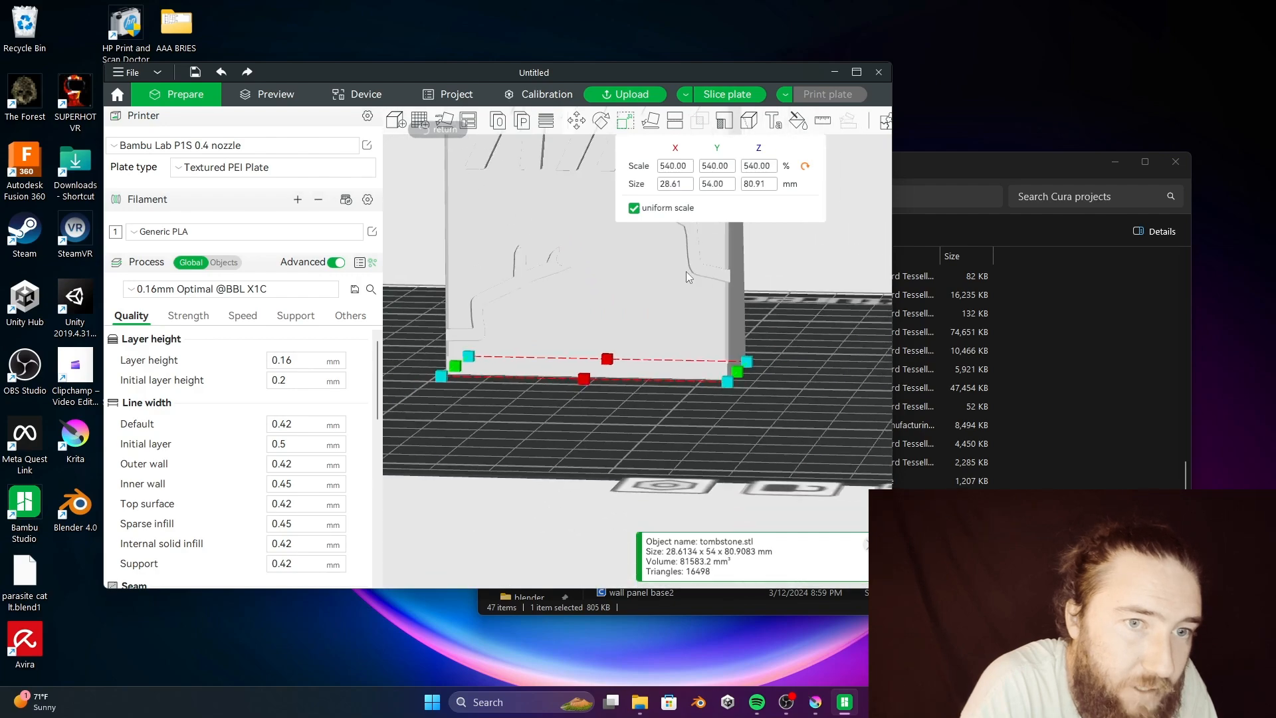
{"action": "scroll", "coordinate": [693, 344], "scroll_direction": "down", "scroll_amount": 5}
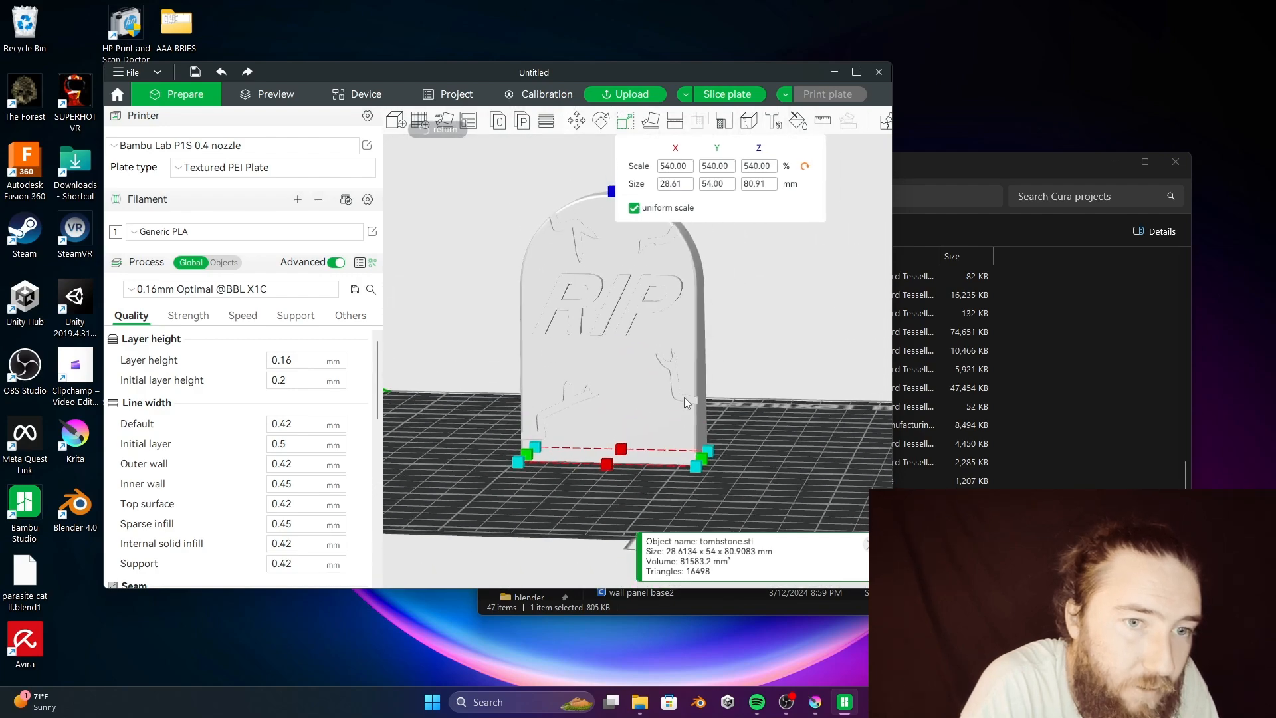
Deselect the tombstone, check it from an angled view and slice the plate with the 0.16mm Optimal profile.
{"action": "left_click", "coordinate": [732, 185]}
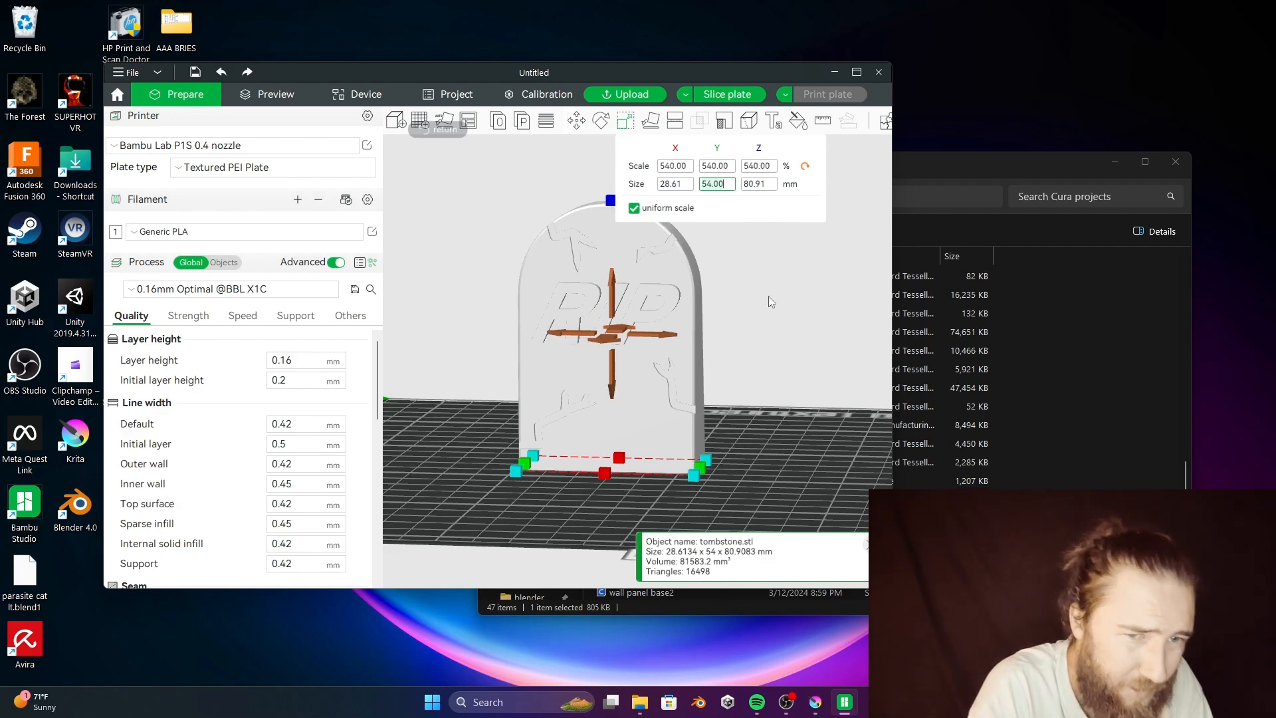
{"action": "left_click", "coordinate": [761, 320]}
{"action": "left_click_drag", "start_coordinate": [734, 344], "coordinate": [1018, 366]}
{"action": "left_click_drag", "start_coordinate": [683, 363], "coordinate": [564, 294]}
{"action": "scroll", "coordinate": [362, 372], "scroll_direction": "down", "scroll_amount": 2}
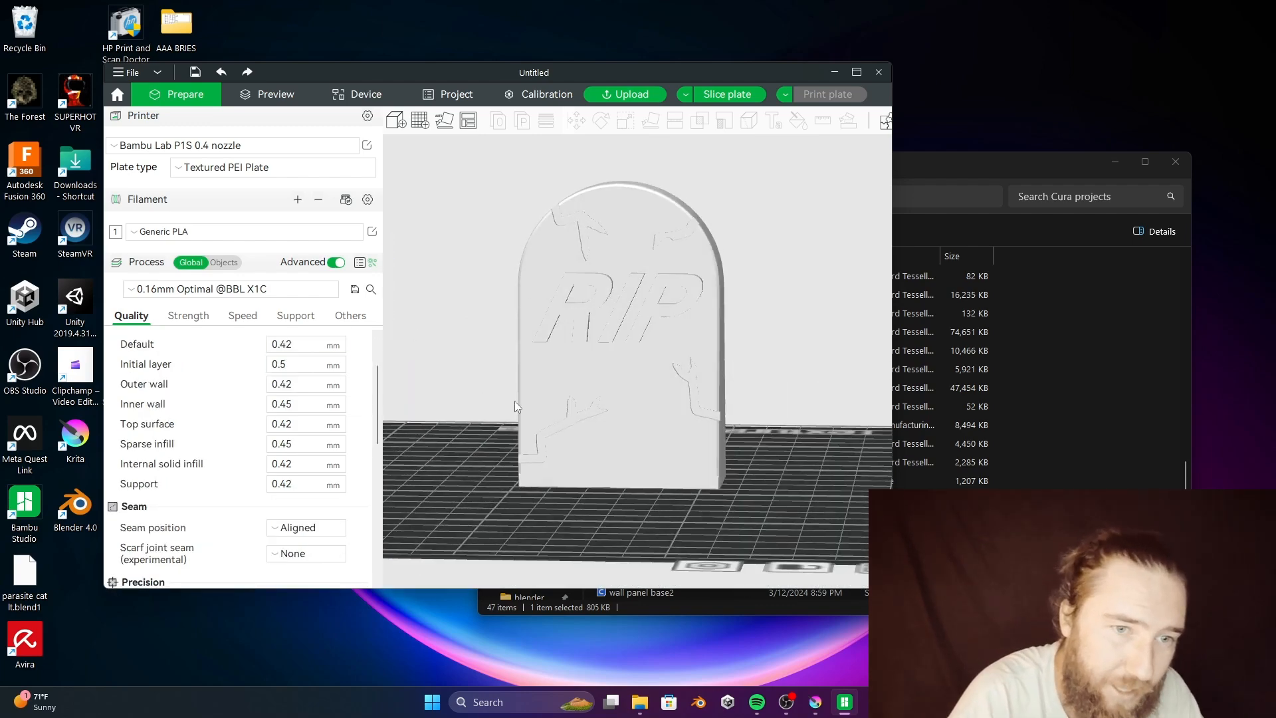
{"action": "scroll", "coordinate": [599, 400], "scroll_direction": "down", "scroll_amount": 3}
{"action": "left_click_drag", "start_coordinate": [675, 460], "coordinate": [725, 401]}
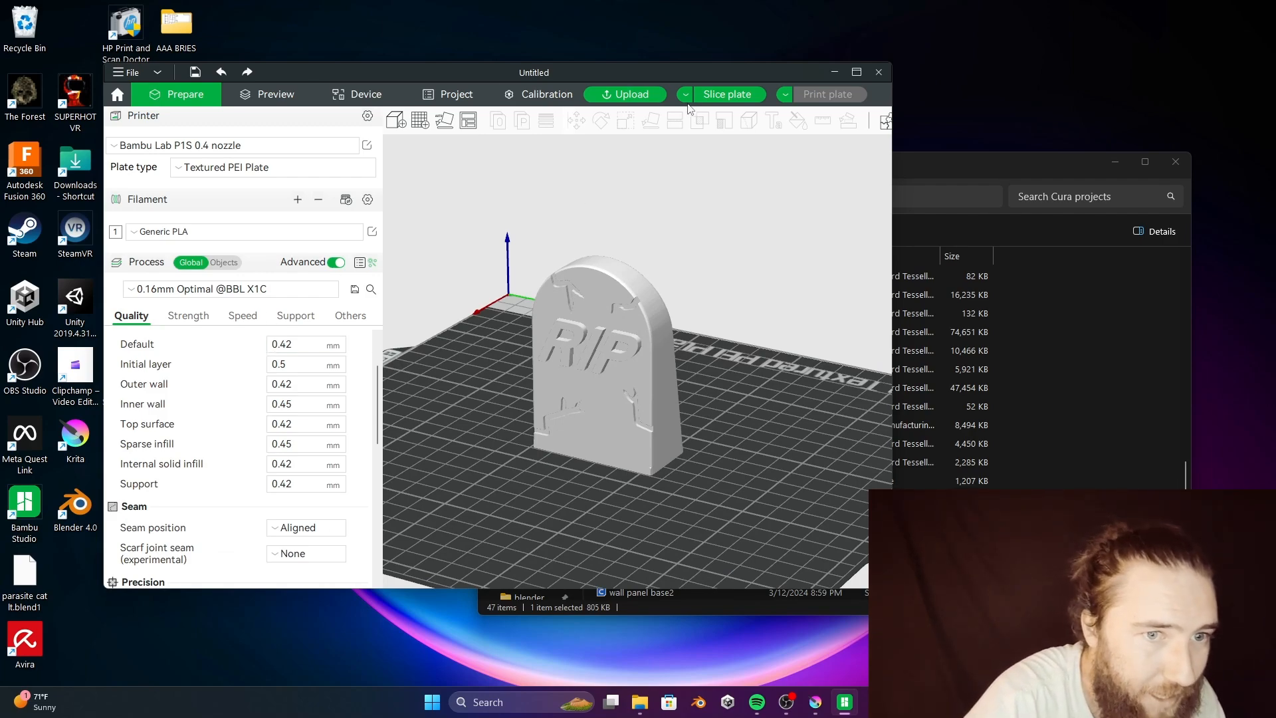
{"action": "left_click", "coordinate": [713, 98]}
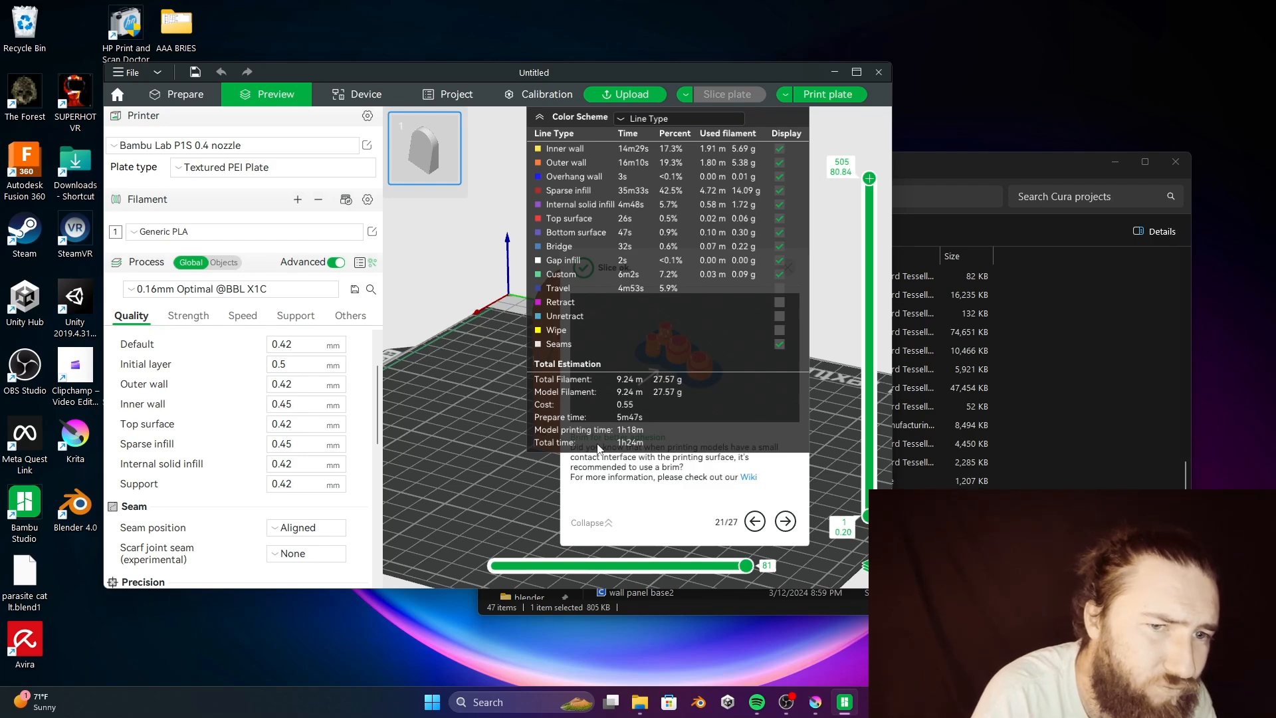
Collapse the line type legend, page through and close the slicing tips, and inspect the sliced tombstone's layers.
{"action": "scroll", "coordinate": [292, 482], "scroll_direction": "down", "scroll_amount": 1}
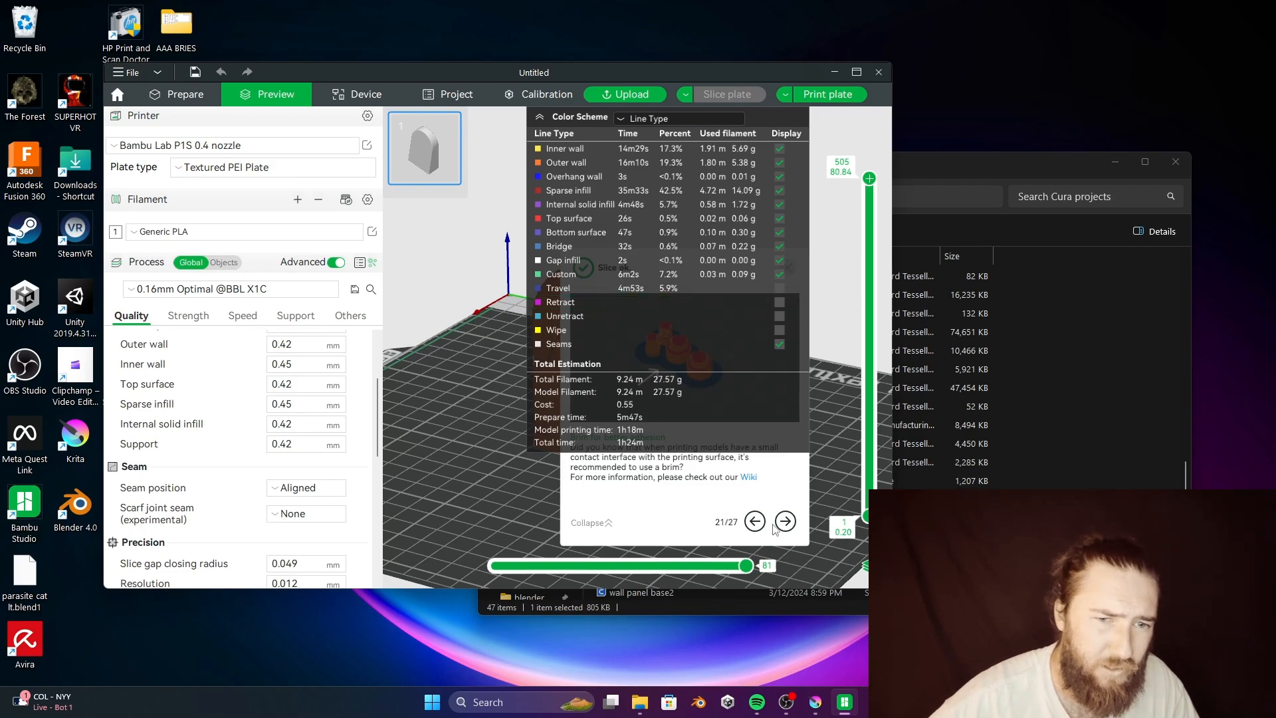
{"action": "left_click", "coordinate": [540, 117]}
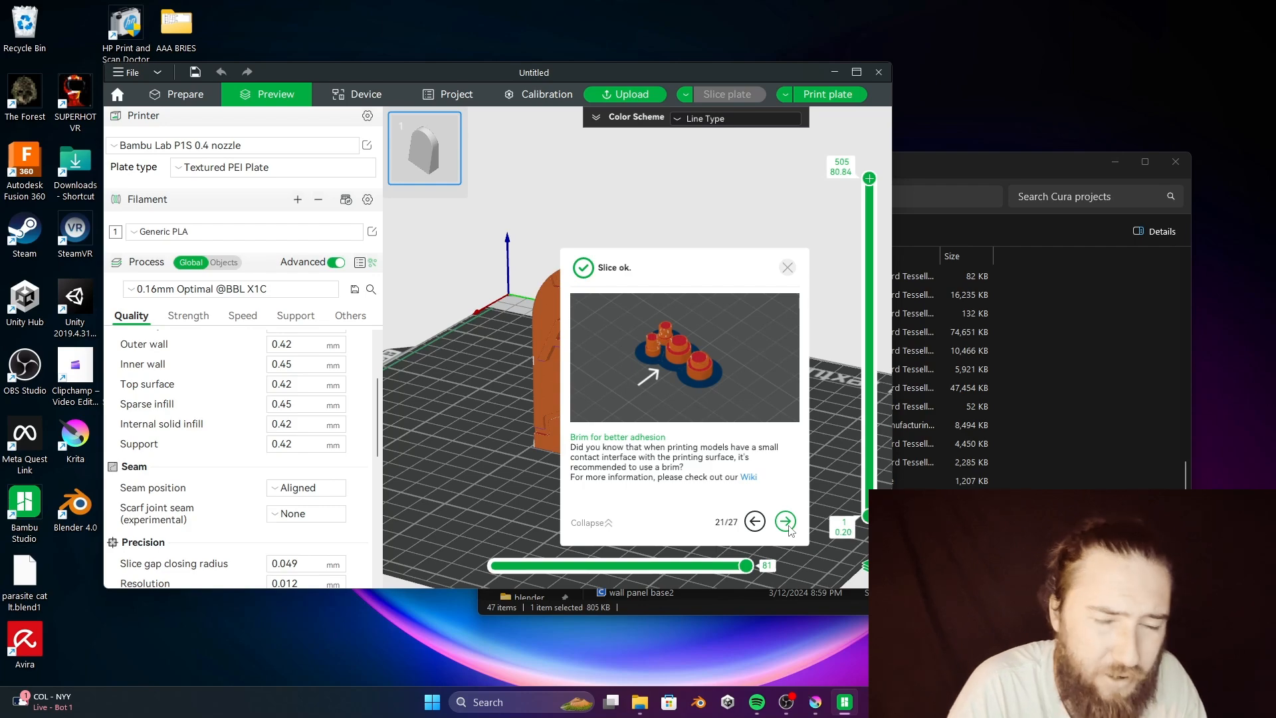
{"action": "left_click", "coordinate": [786, 522]}
{"action": "left_click", "coordinate": [786, 523]}
{"action": "left_click", "coordinate": [786, 524]}
{"action": "left_click", "coordinate": [786, 523]}
{"action": "left_click", "coordinate": [785, 523]}
{"action": "left_click", "coordinate": [786, 523]}
{"action": "left_click", "coordinate": [785, 524]}
{"action": "left_click", "coordinate": [785, 524]}
{"action": "left_click", "coordinate": [786, 523]}
{"action": "left_click", "coordinate": [786, 267]}
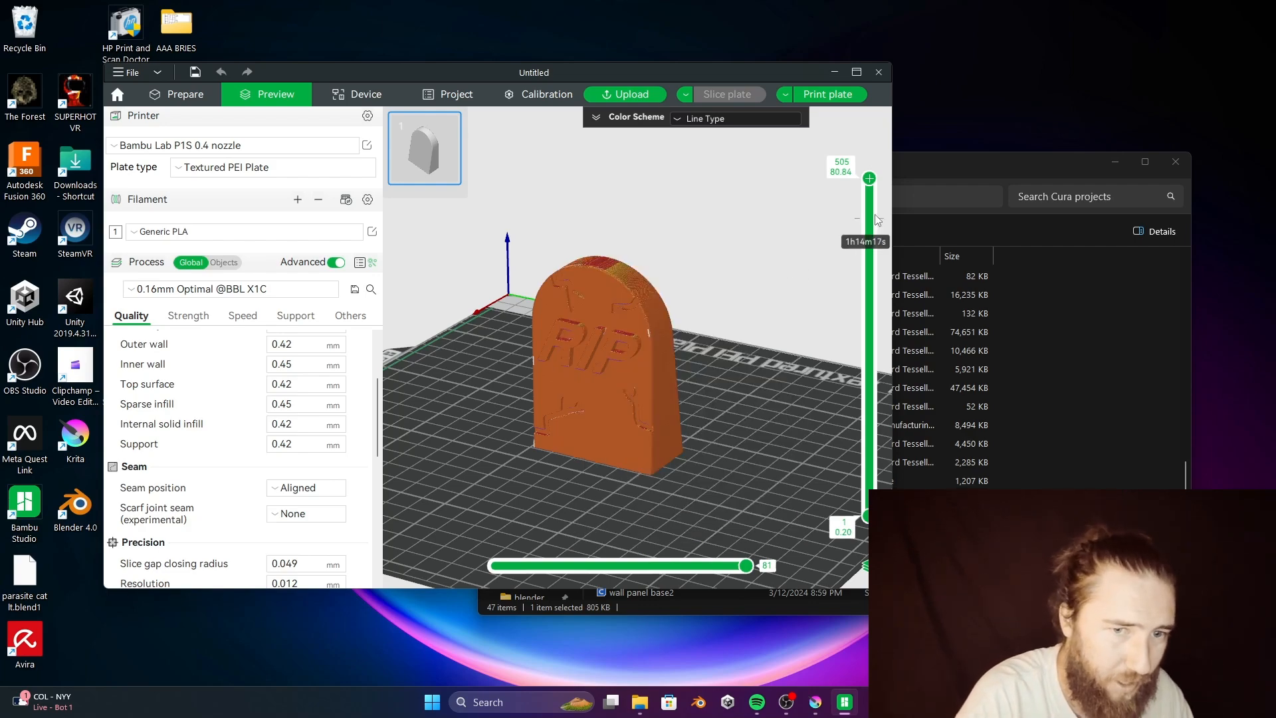
{"action": "left_click_drag", "start_coordinate": [871, 178], "coordinate": [865, 140]}
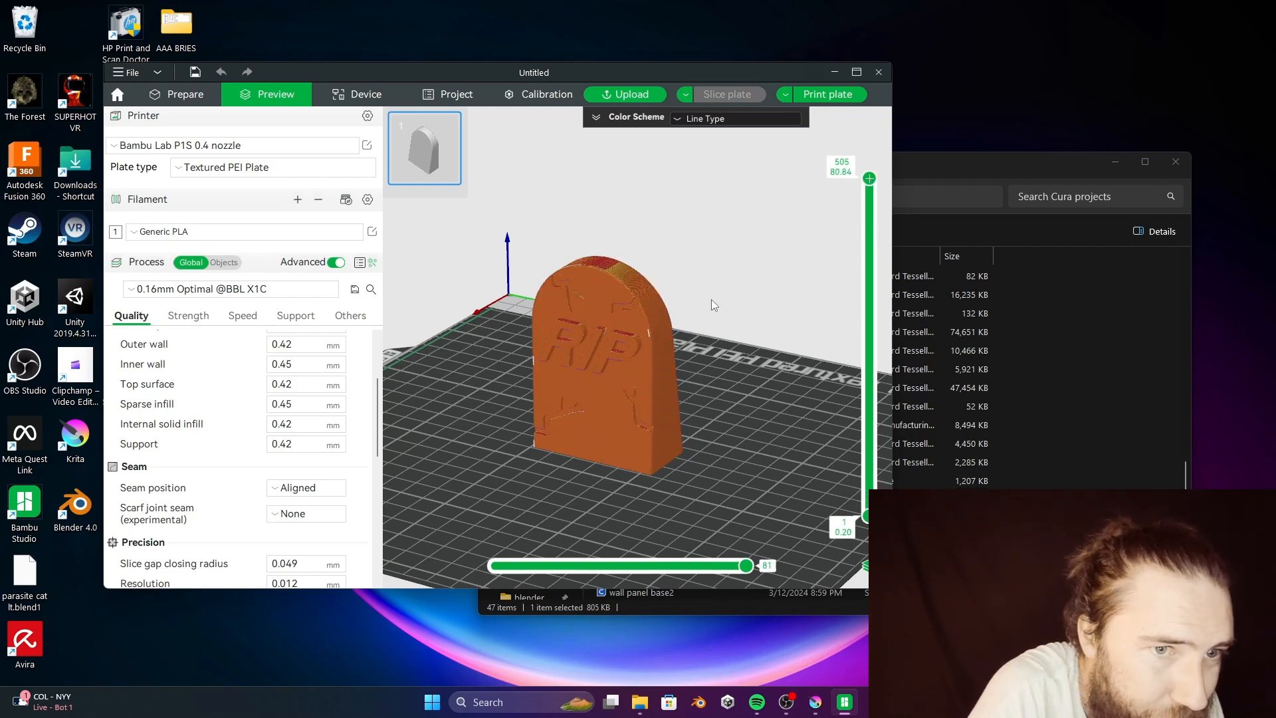